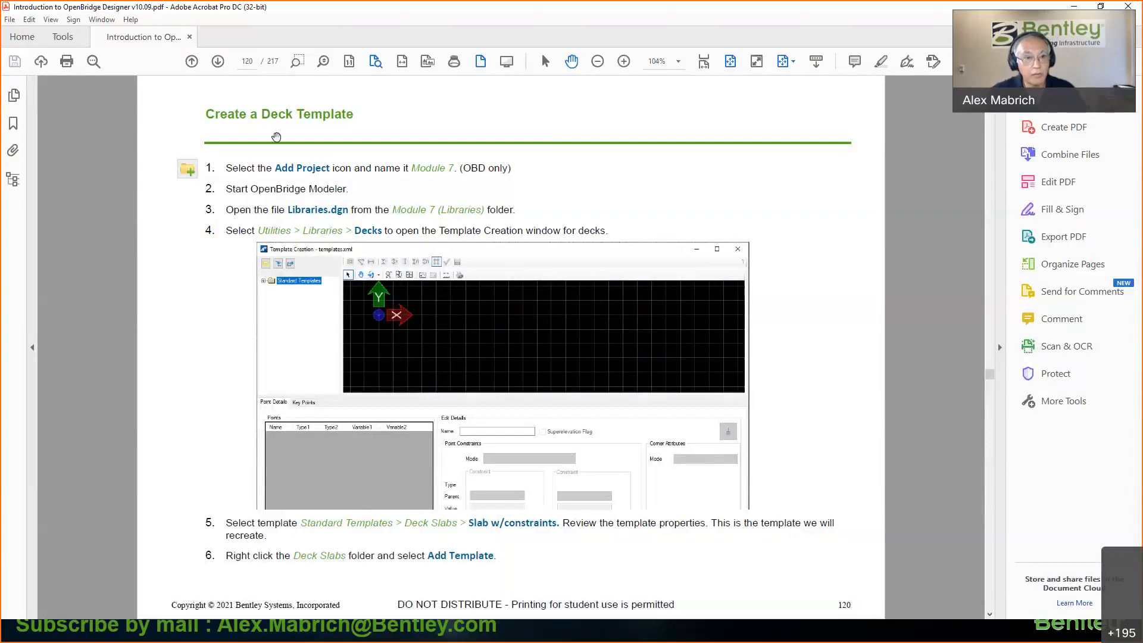
# Go to the Module 7: Libraries bookmark in the training PDF and review its objectives and the Create a Deck Template instructions.
pyautogui.click(14, 95)
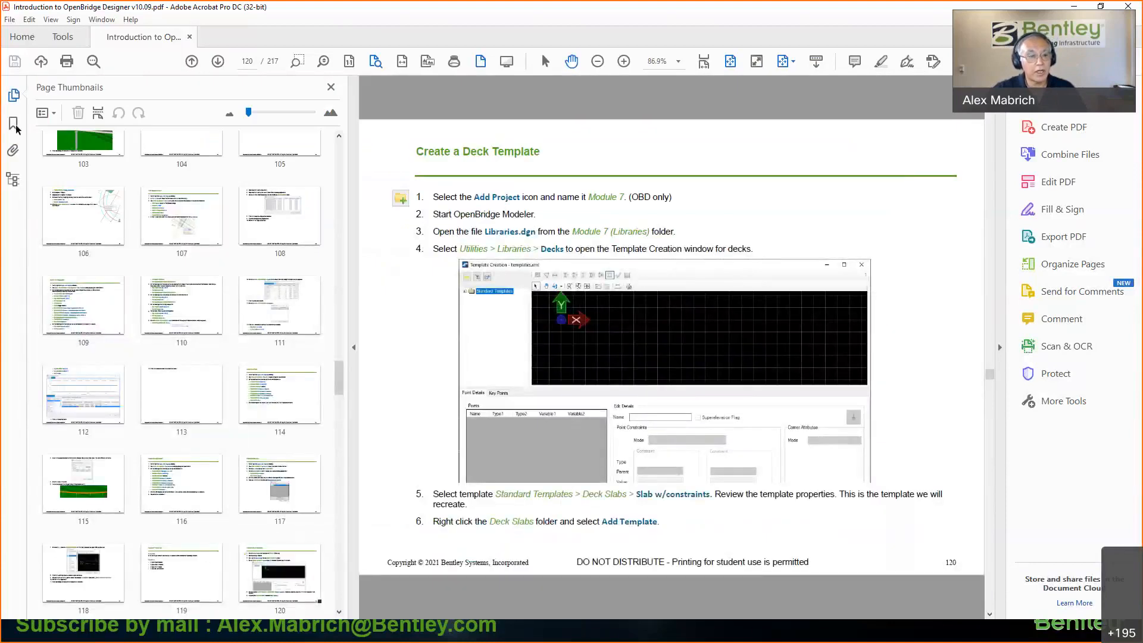
pyautogui.click(14, 125)
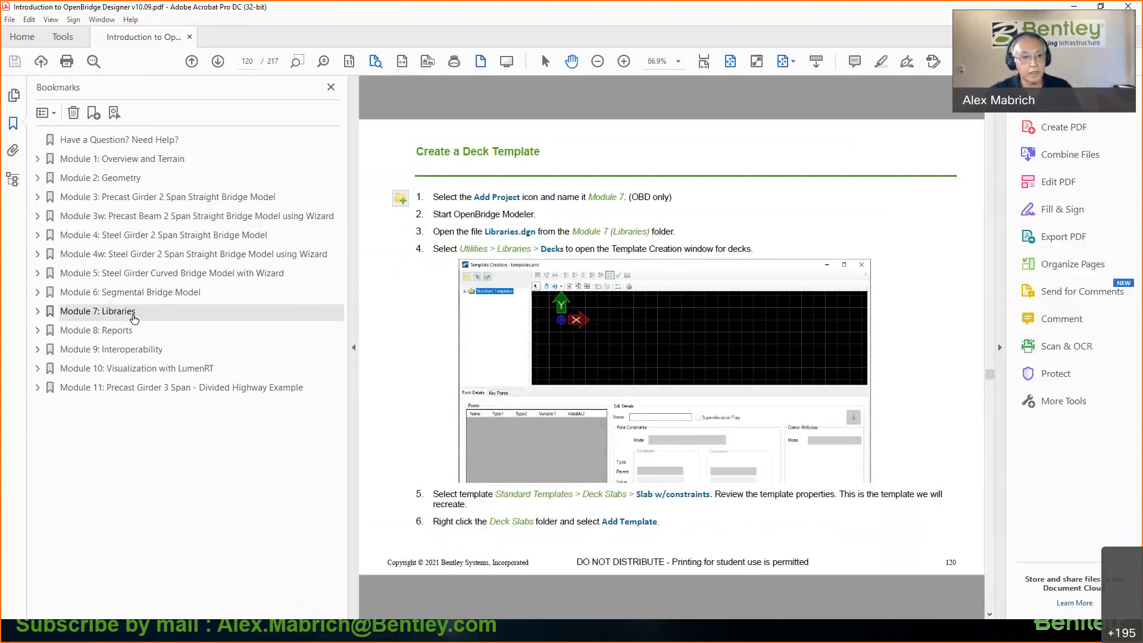
pyautogui.click(134, 319)
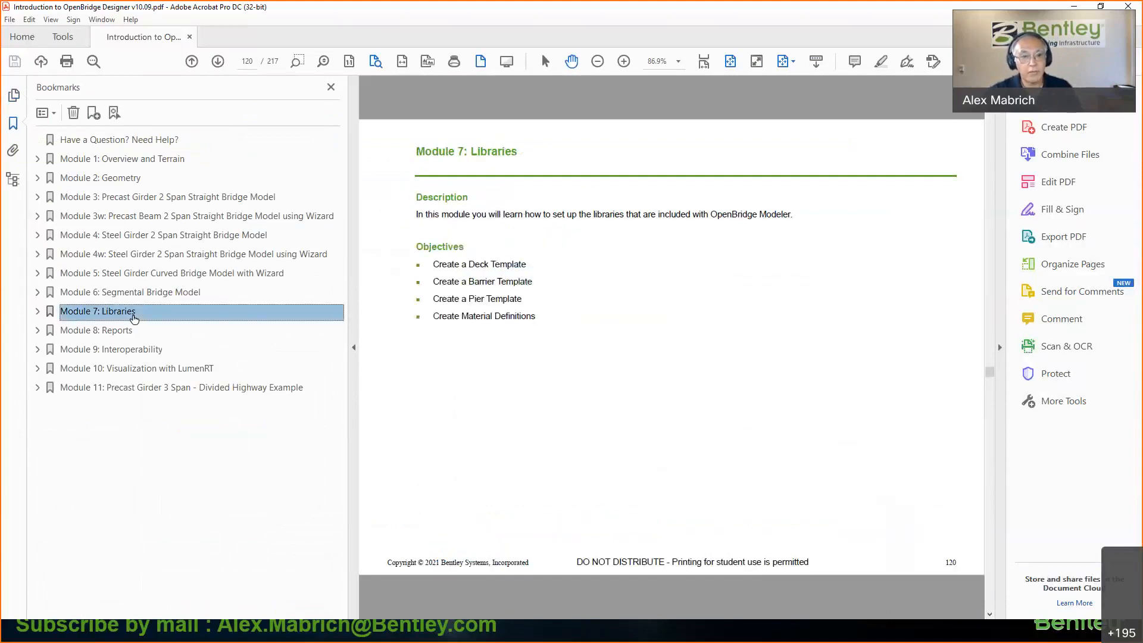
pyautogui.click(331, 88)
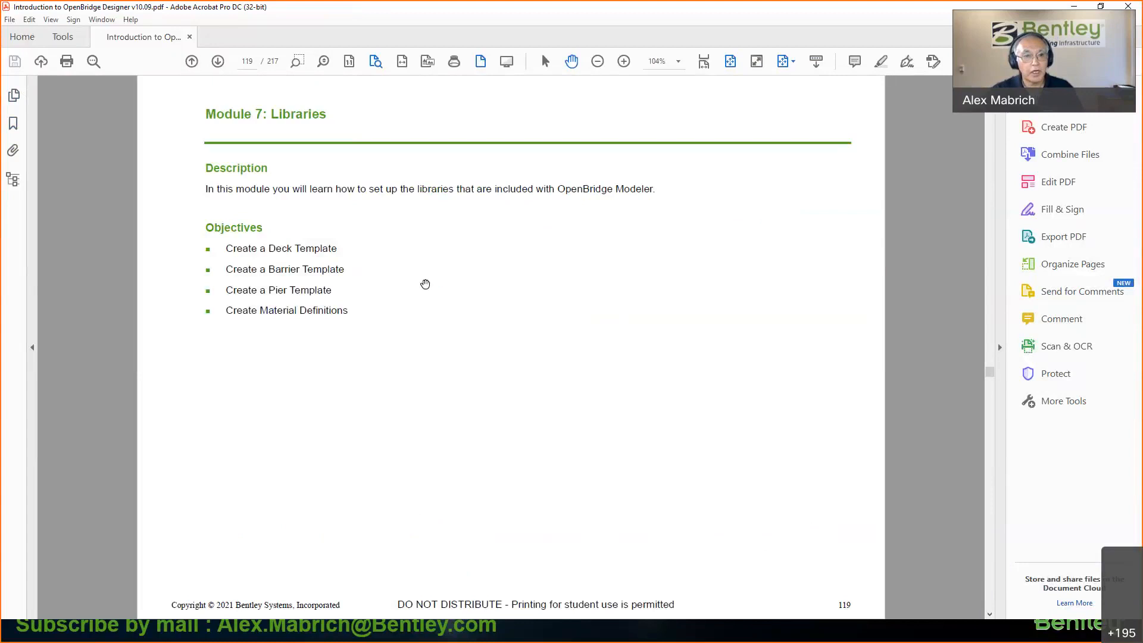
pyautogui.scroll(-2, 424, 283)
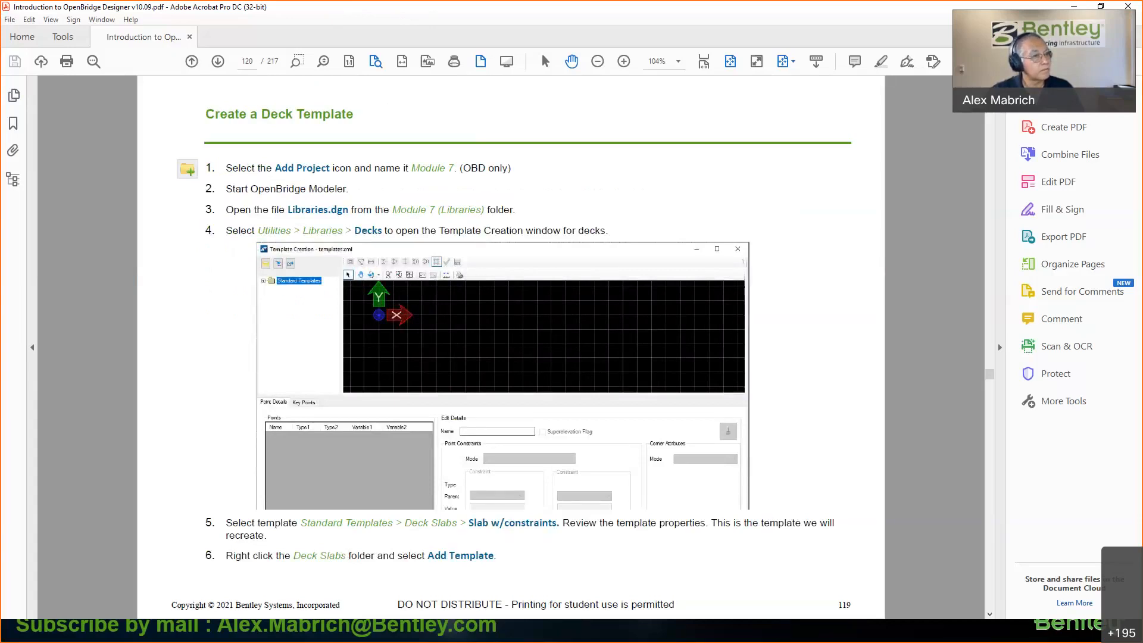
# Exit the presentation slideshow and launch OpenBridge Designer.
pyautogui.hotkey('alt', 'Tab')
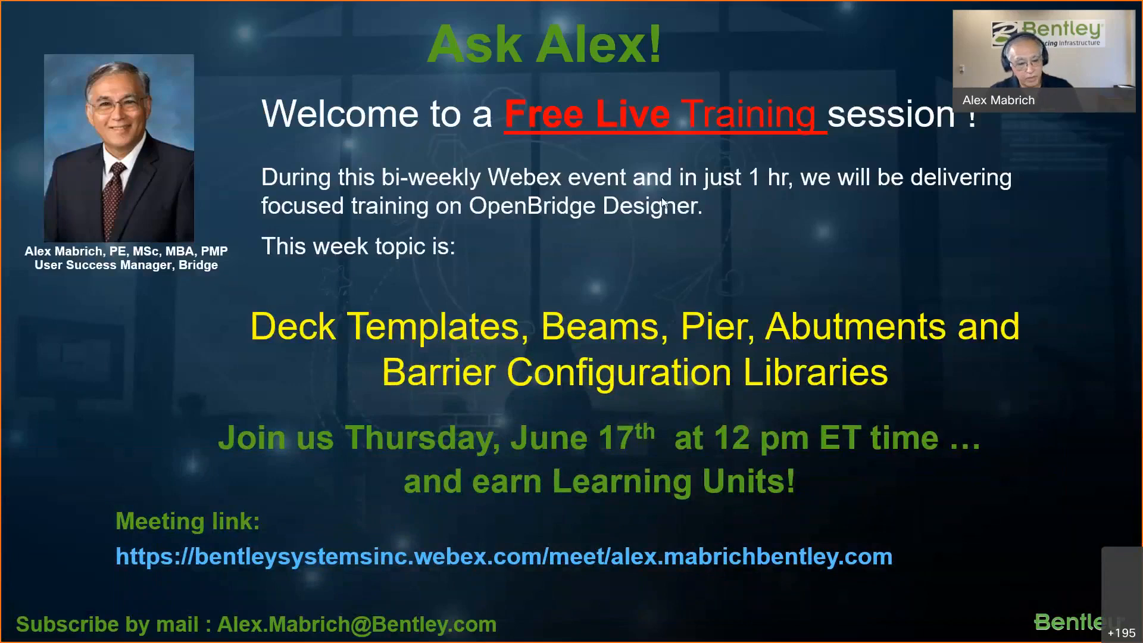
pyautogui.press('Escape')
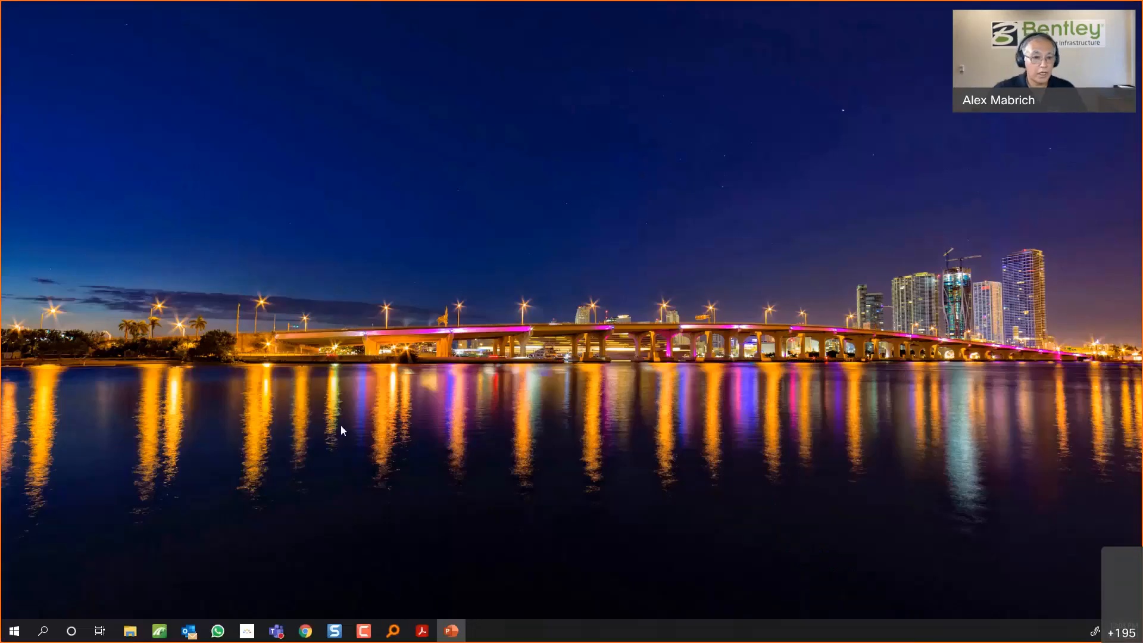
pyautogui.click(159, 631)
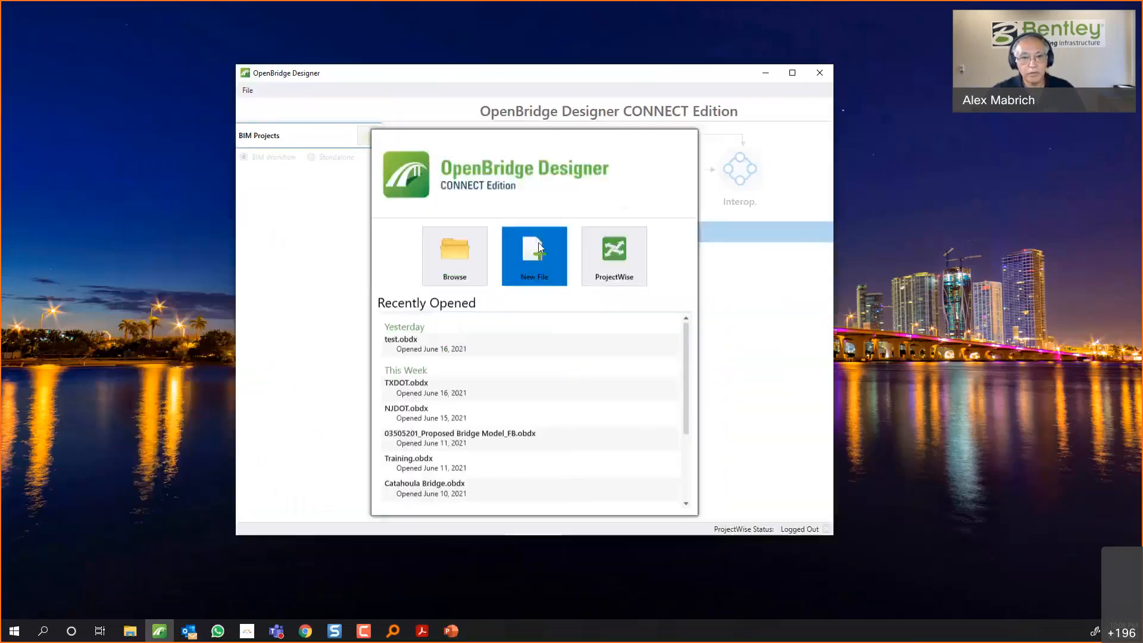
# Create a new OBDX file named Libraries in the Bentley Training folder.
pyautogui.click(539, 241)
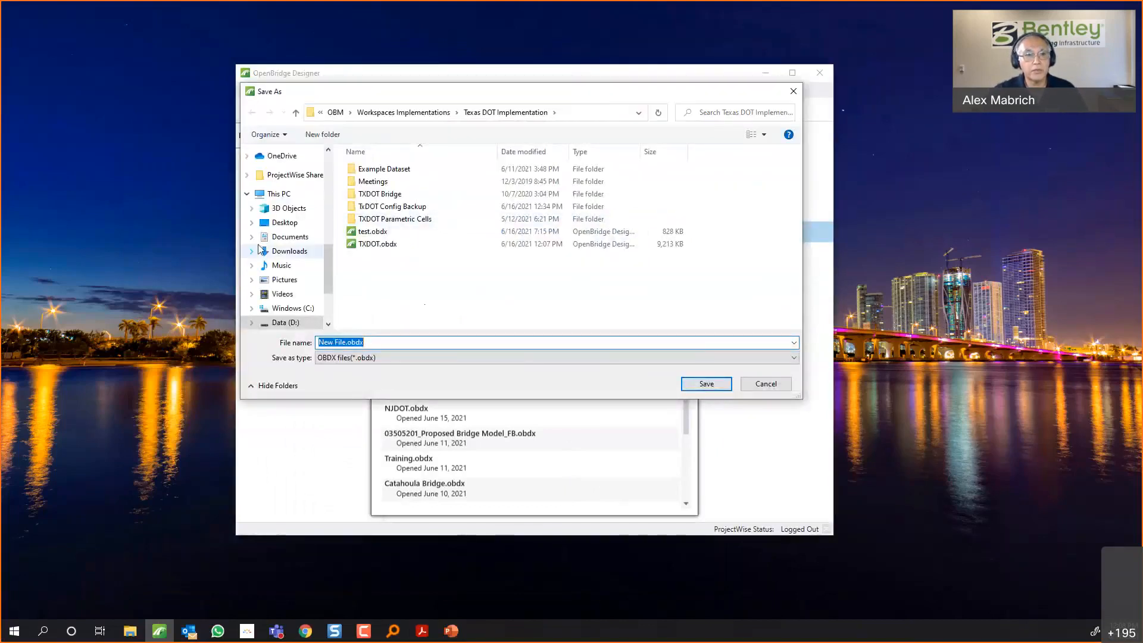
pyautogui.scroll(5, 292, 203)
pyautogui.scroll(4, 294, 201)
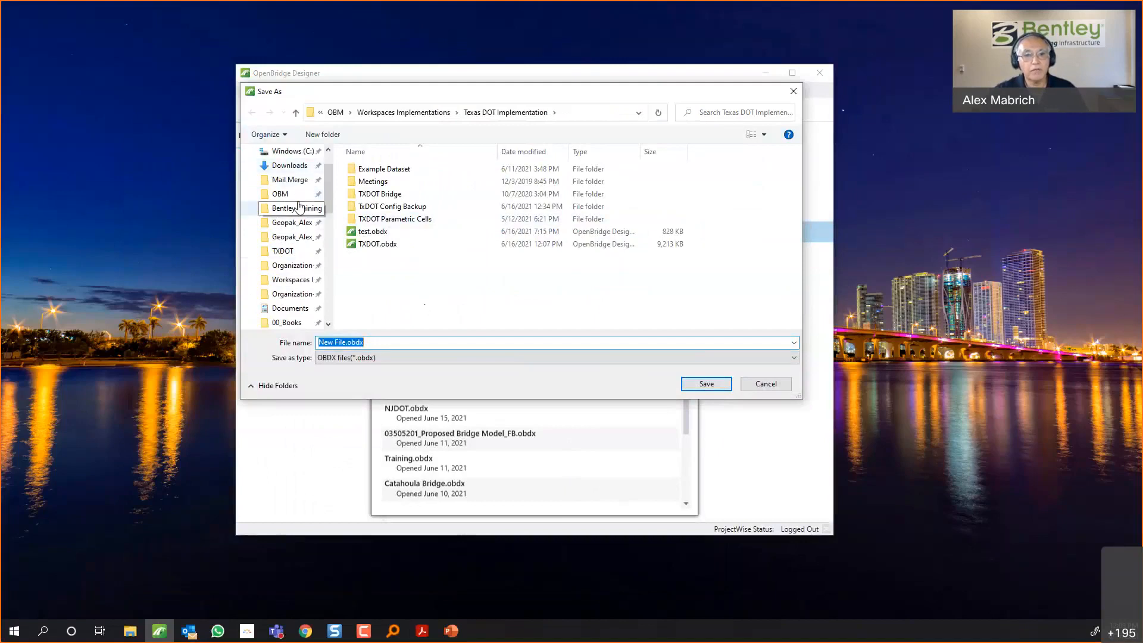
pyautogui.click(295, 207)
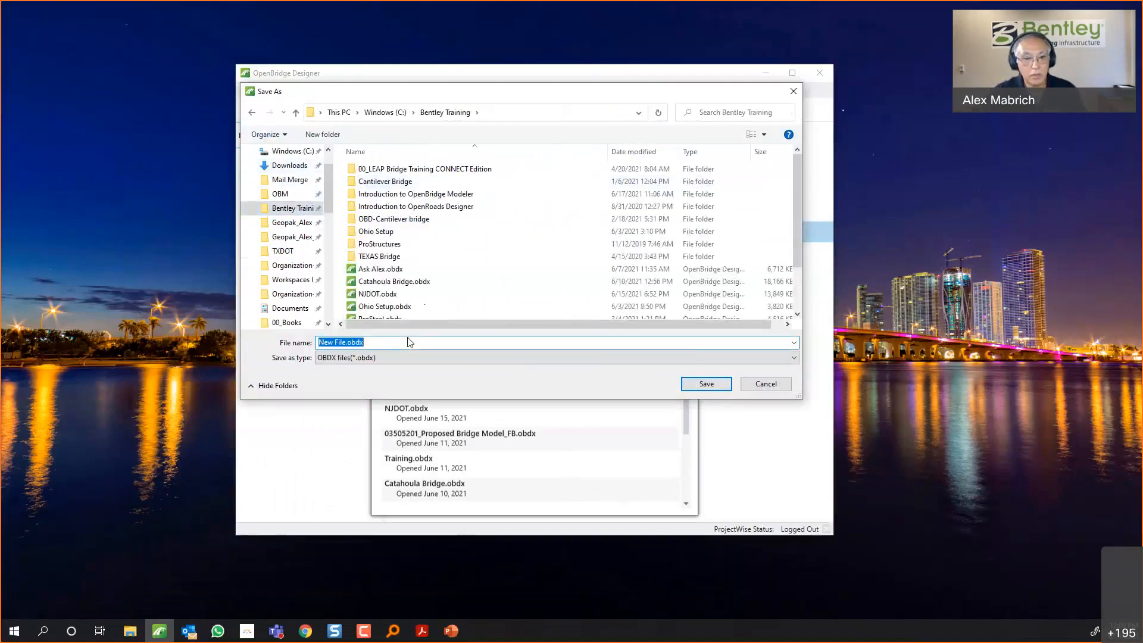
pyautogui.write('A')
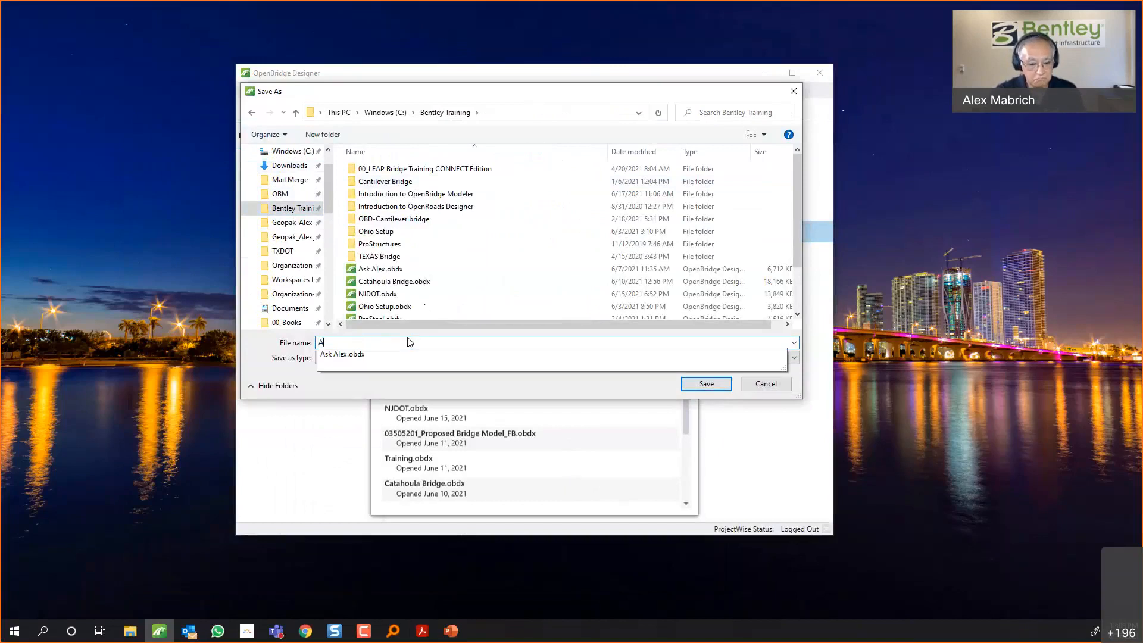
pyautogui.press('BackSpace')
pyautogui.write('Libraries')
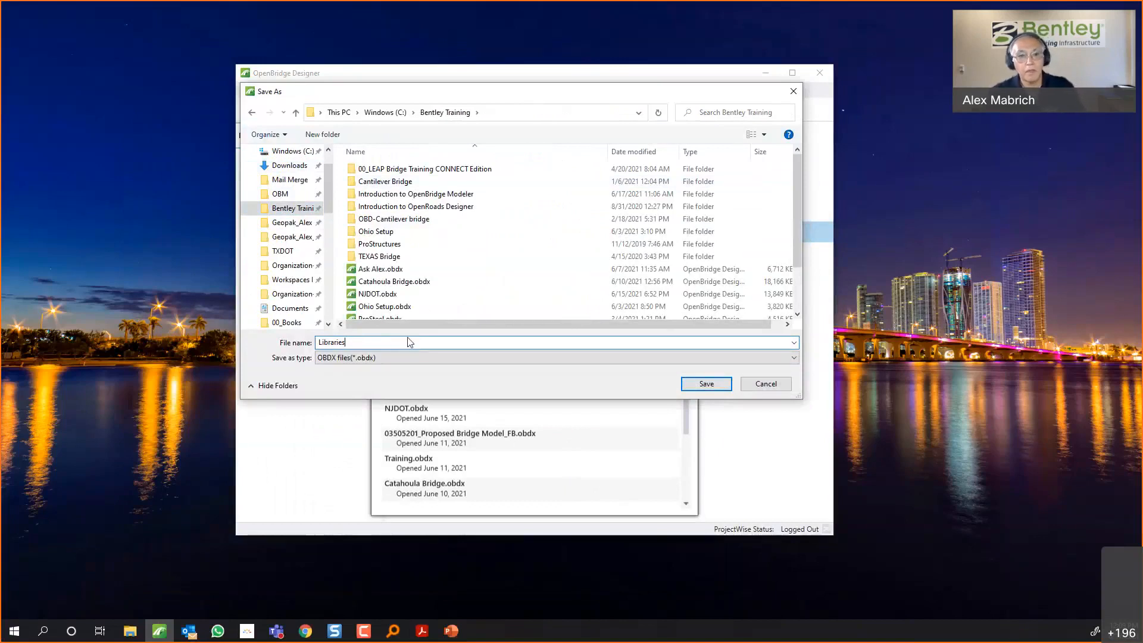
pyautogui.press('Return')
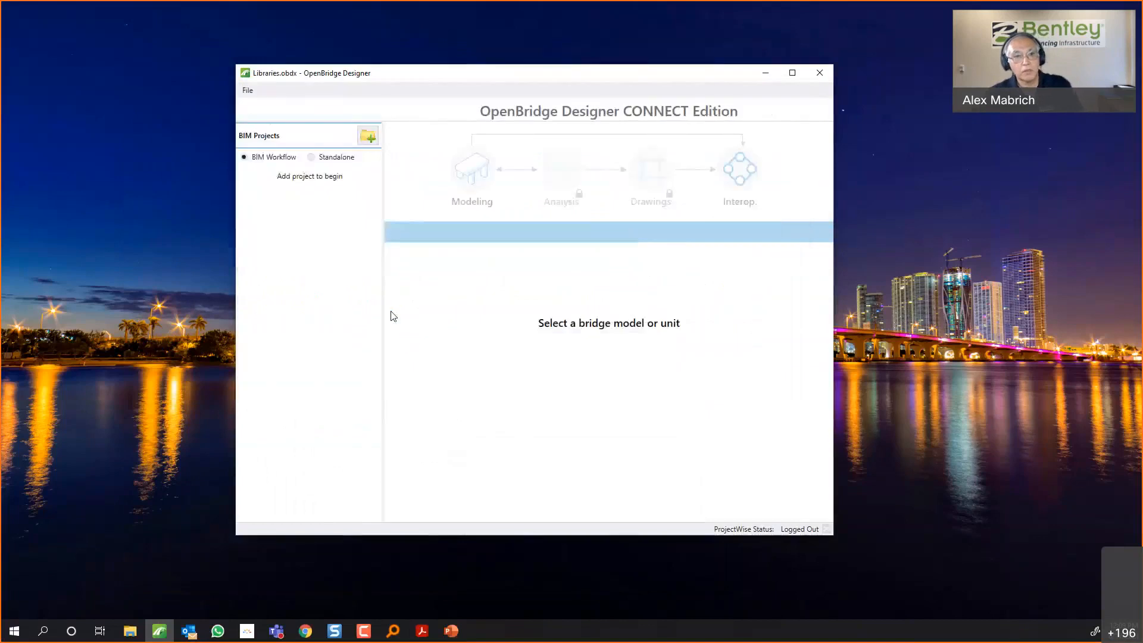
# Set the project type to Standalone and add a file group named Standalone1.
pyautogui.click(312, 157)
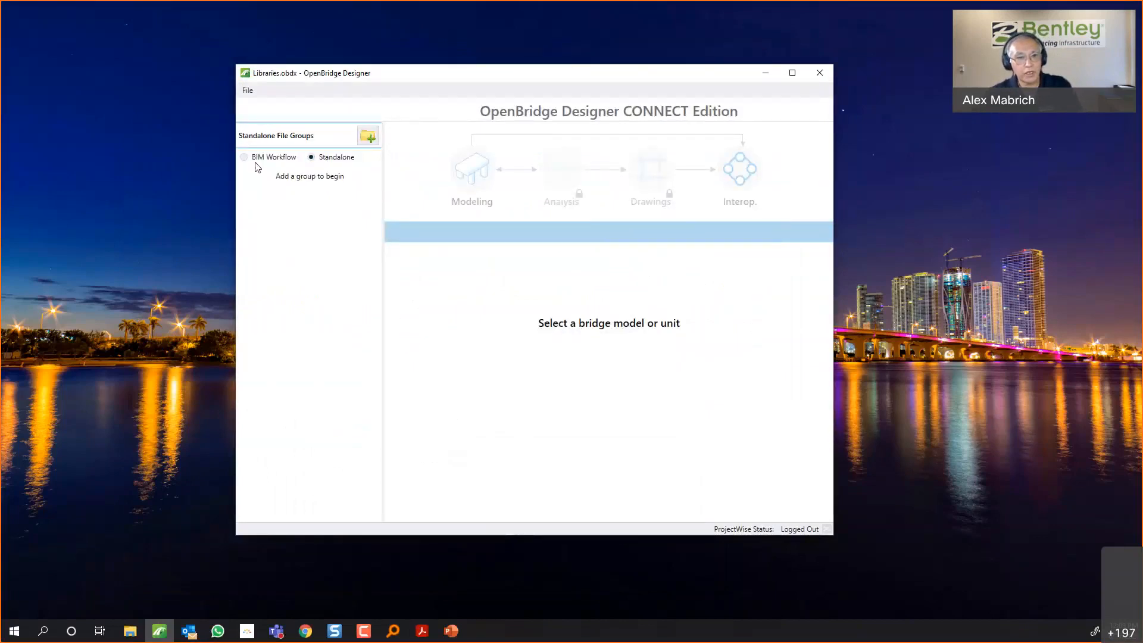
pyautogui.click(255, 160)
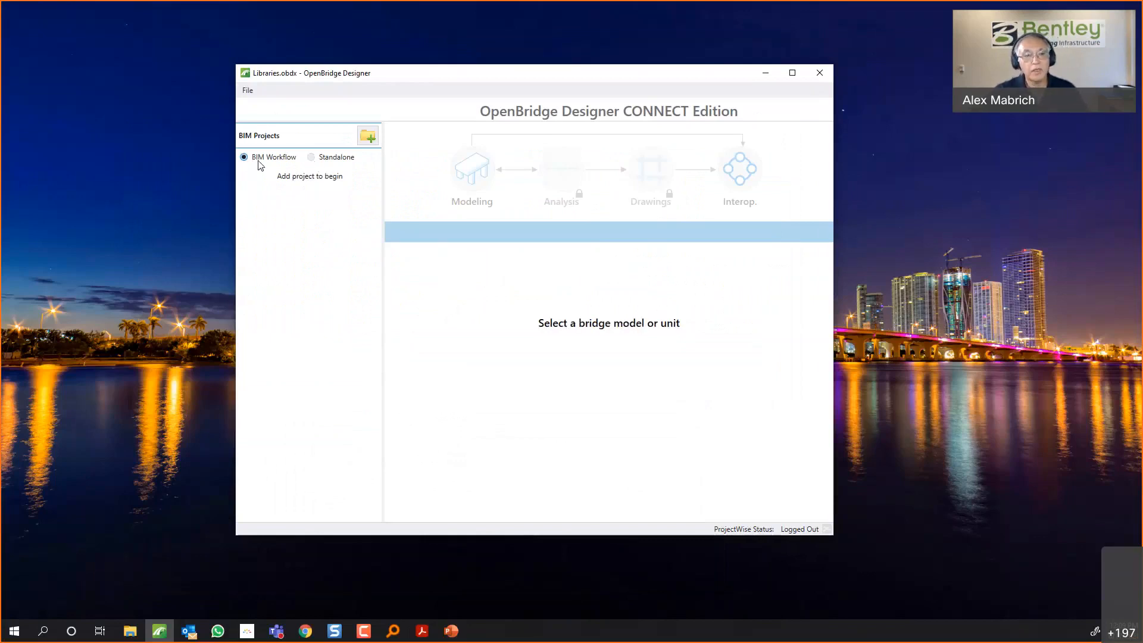
pyautogui.click(343, 161)
pyautogui.click(368, 136)
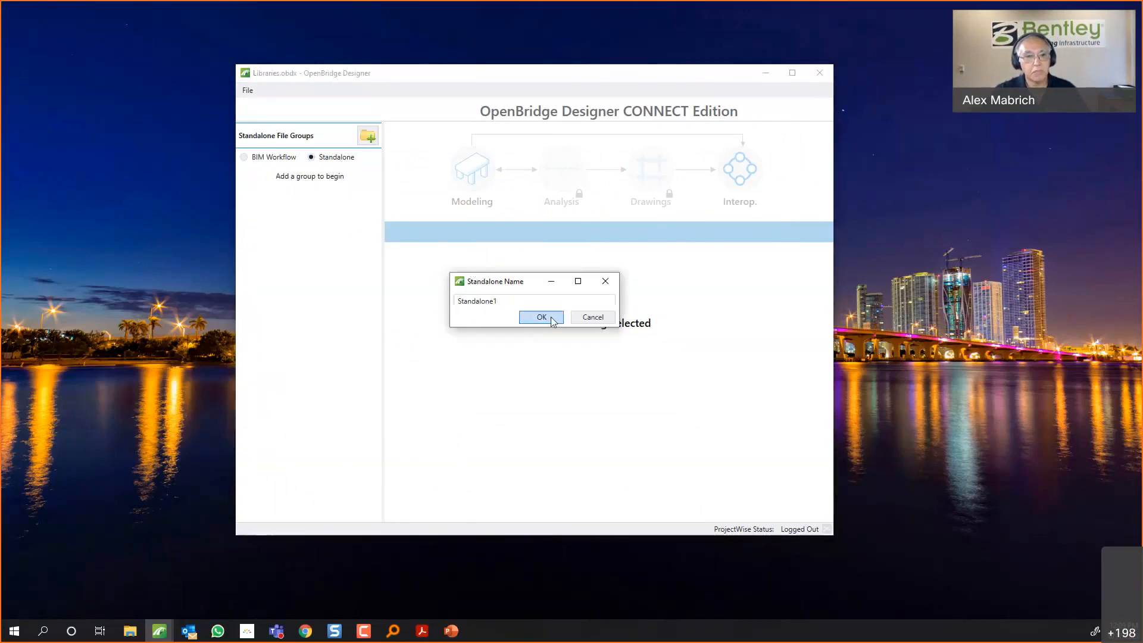
pyautogui.click(549, 318)
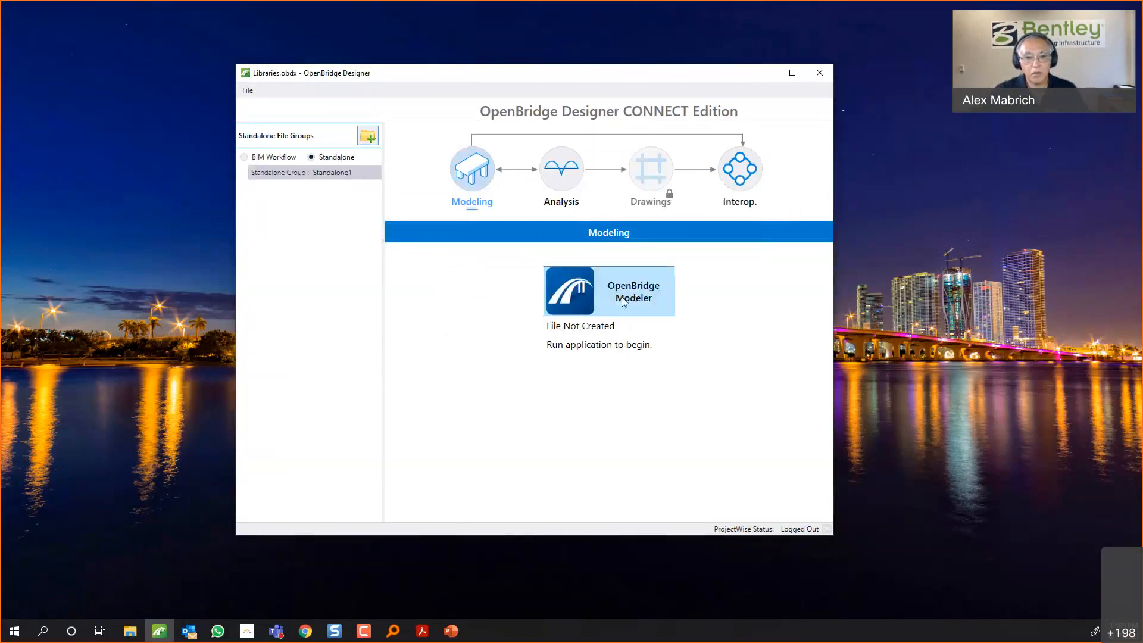
# Launch OpenBridge Modeler for the Standalone1 group and choose the Imperial Standards WorkSpace.
pyautogui.click(621, 292)
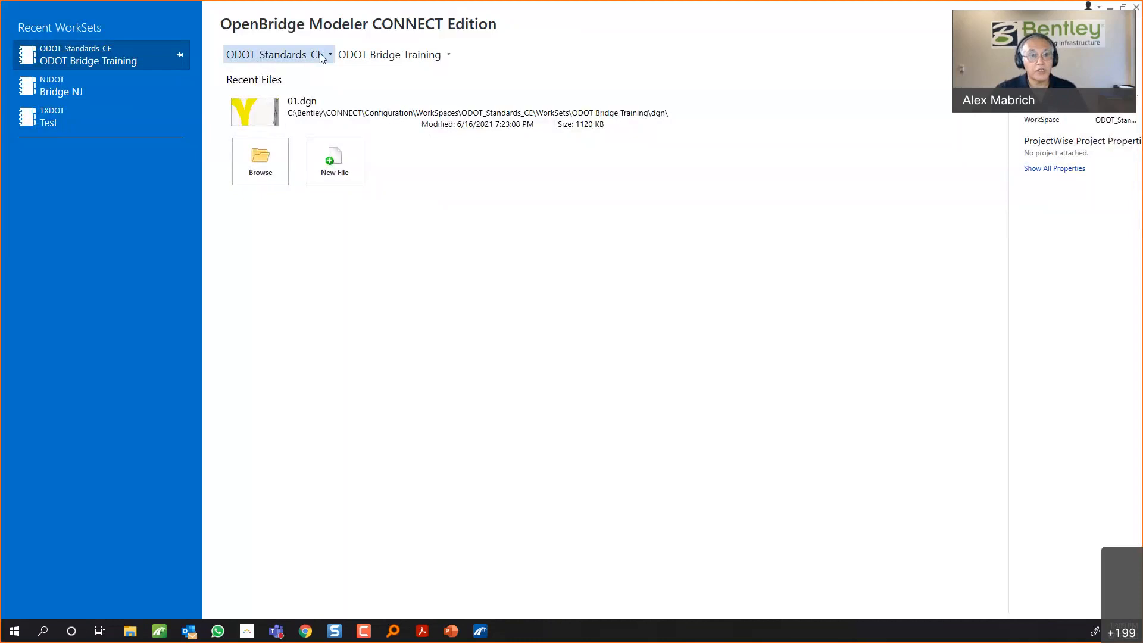
pyautogui.click(311, 57)
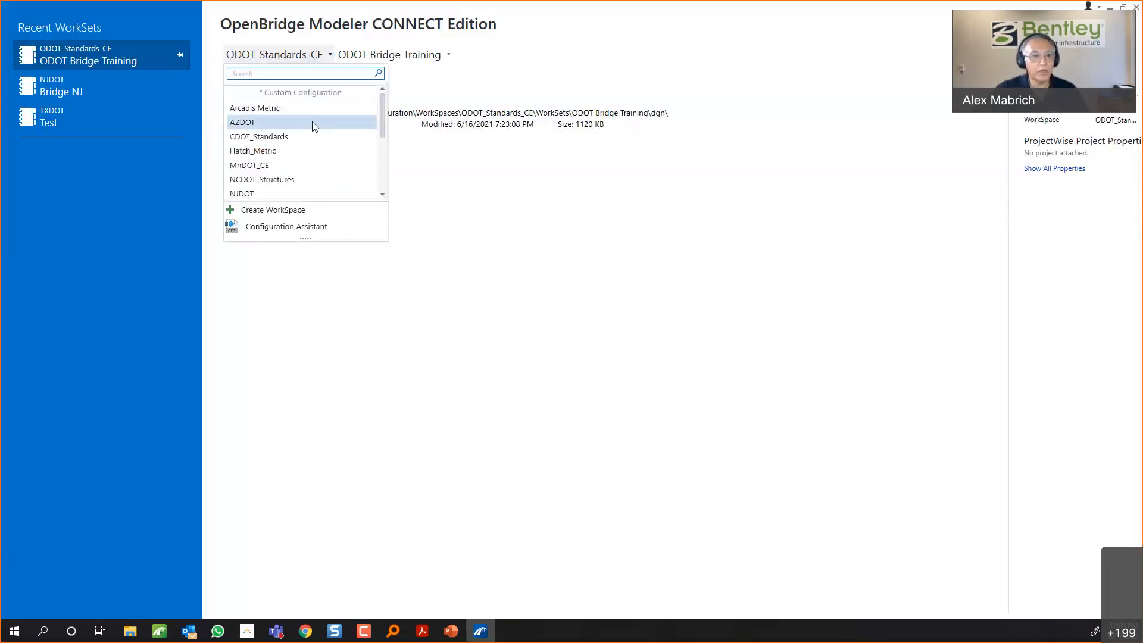
pyautogui.scroll(-1, 296, 127)
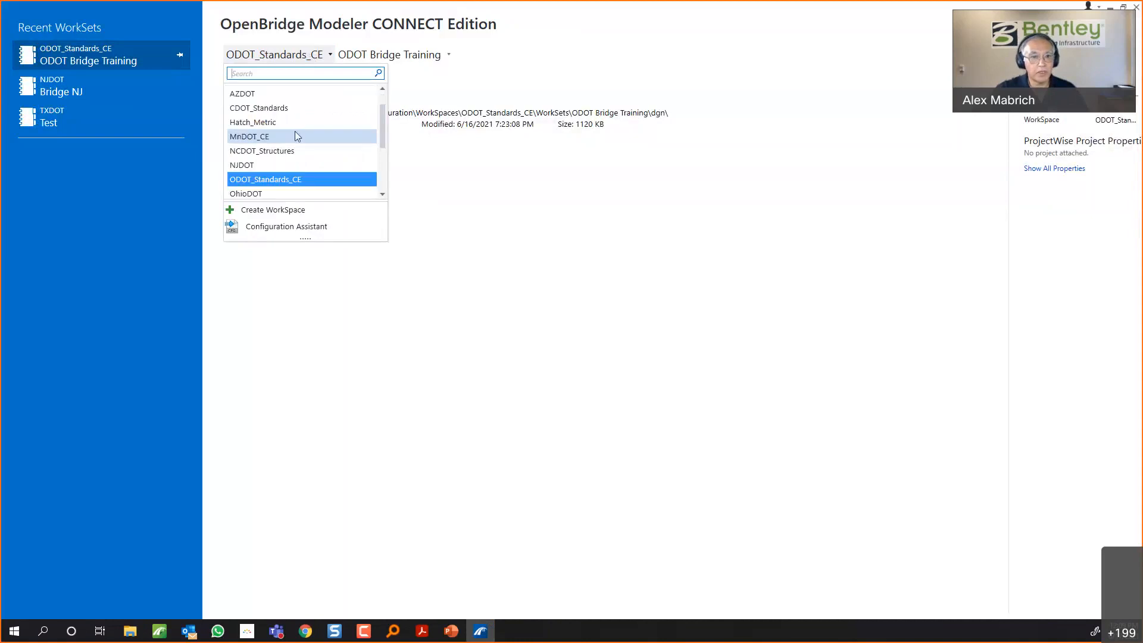
pyautogui.scroll(-2, 294, 132)
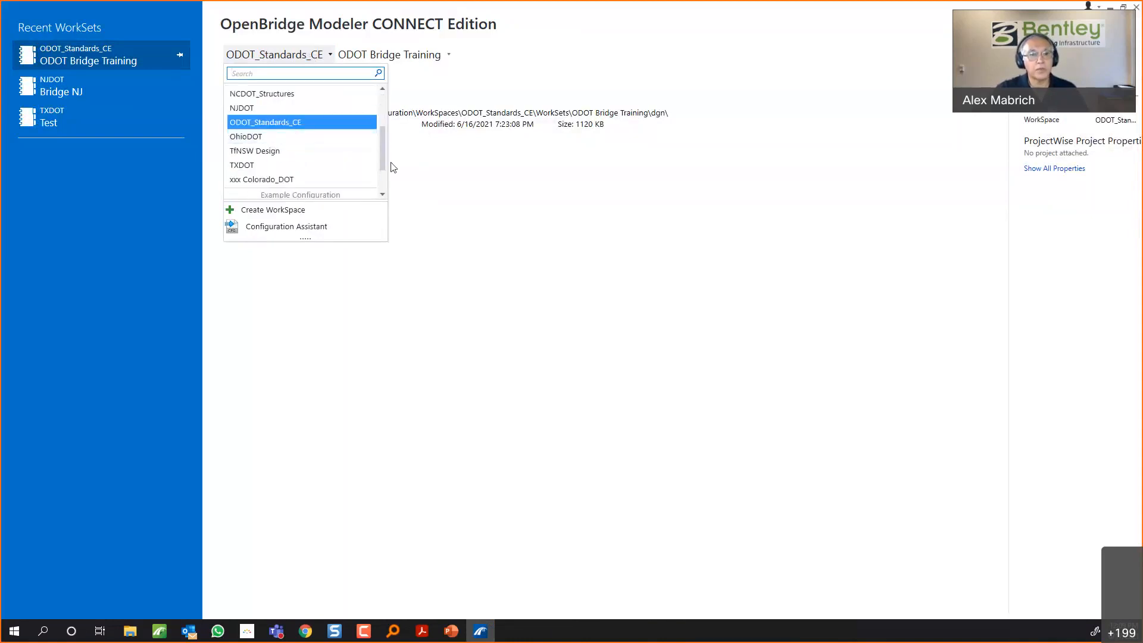
pyautogui.scroll(-2, 284, 172)
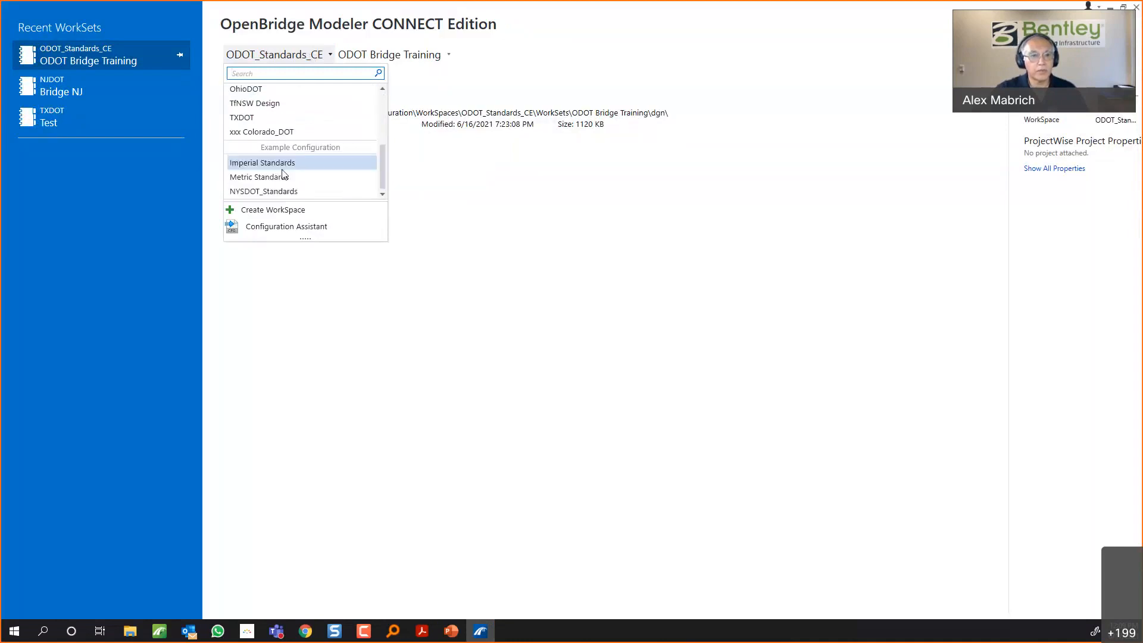
pyautogui.click(280, 167)
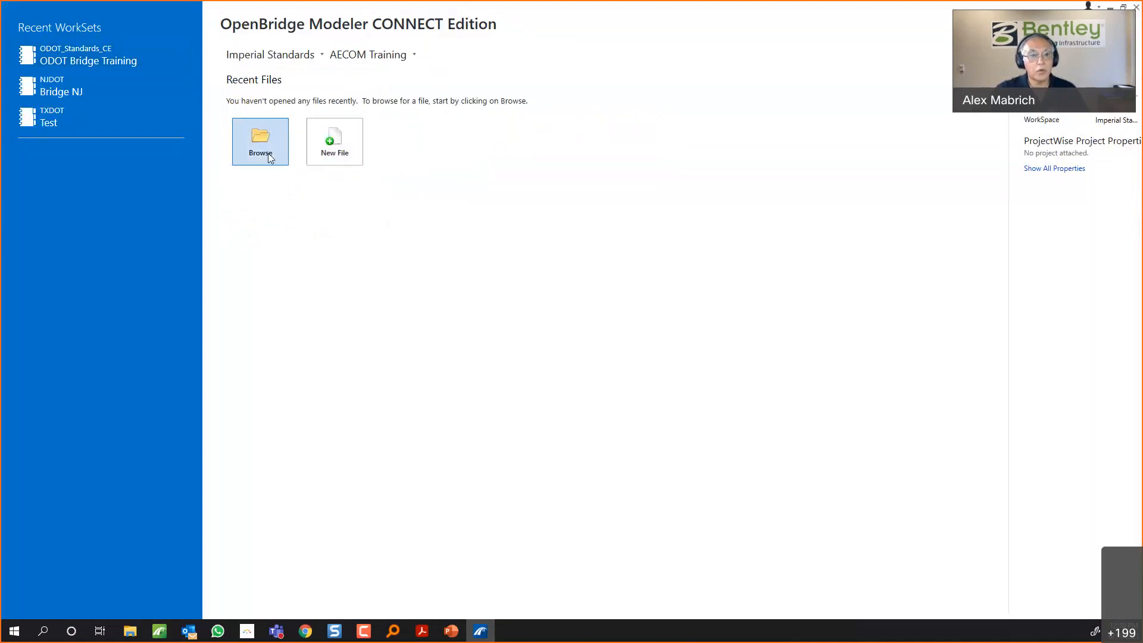
# Open Libraries.dgn from Bentley Training > Introduction to OpenBridge Modeler > Imperial > Module 7 (Libraries), activating the OpenBridge Modeler Training WorkSet.
pyautogui.click(264, 149)
pyautogui.moveTo(242, 10); pyautogui.dragTo(427, 54)
pyautogui.scroll(3, 304, 165)
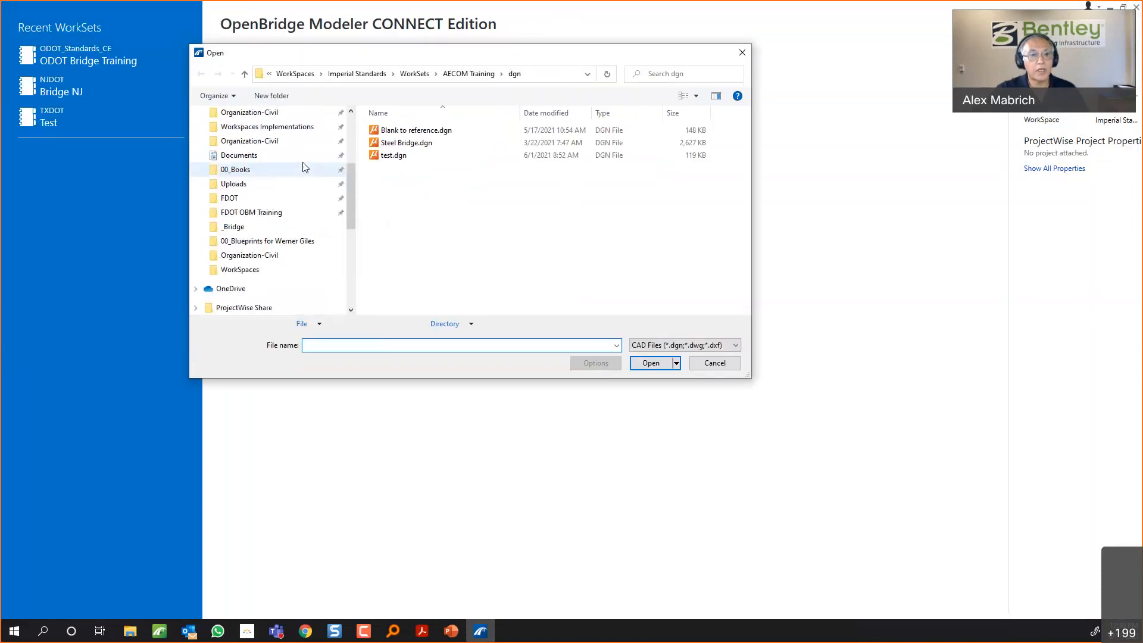
pyautogui.scroll(3, 303, 168)
pyautogui.click(262, 185)
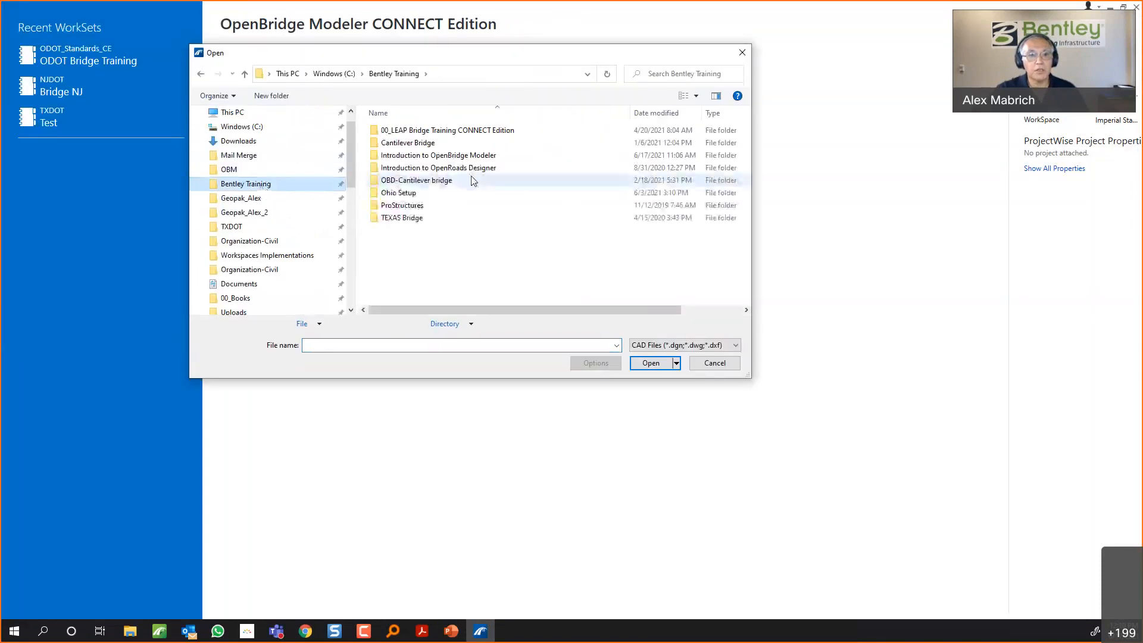
pyautogui.doubleClick(433, 156)
pyautogui.doubleClick(411, 131)
pyautogui.doubleClick(425, 209)
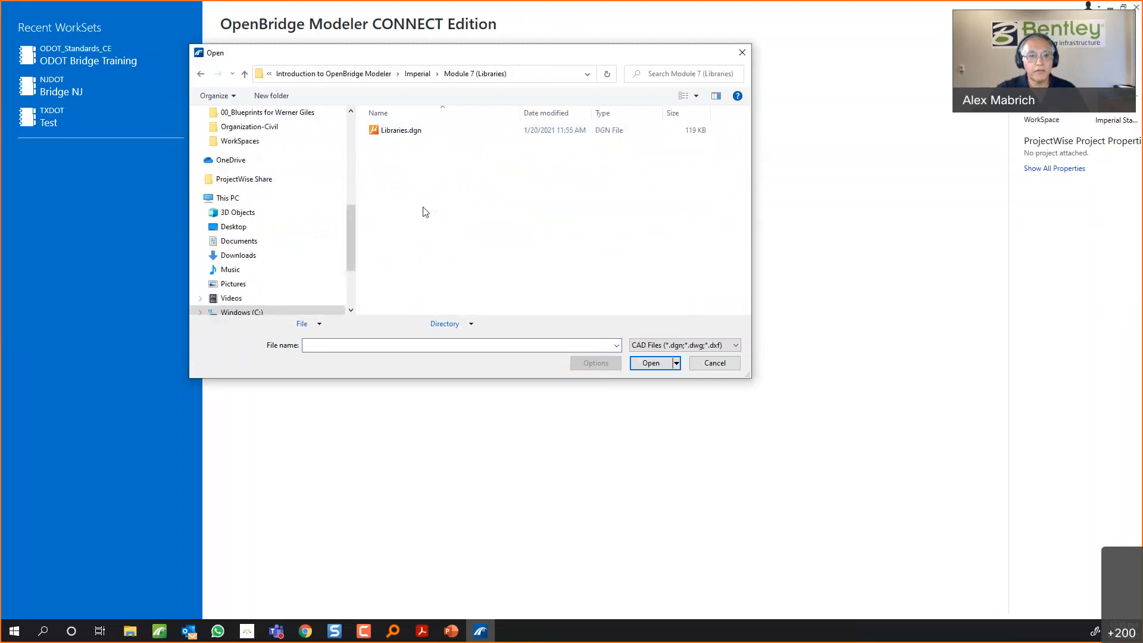
pyautogui.click(408, 129)
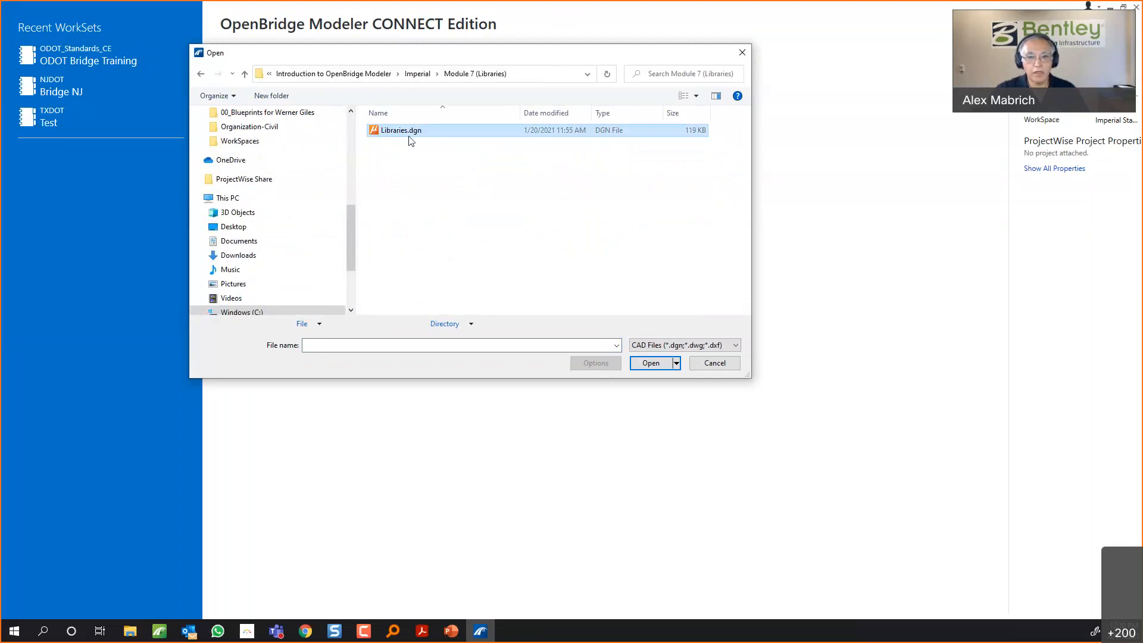
pyautogui.click(649, 364)
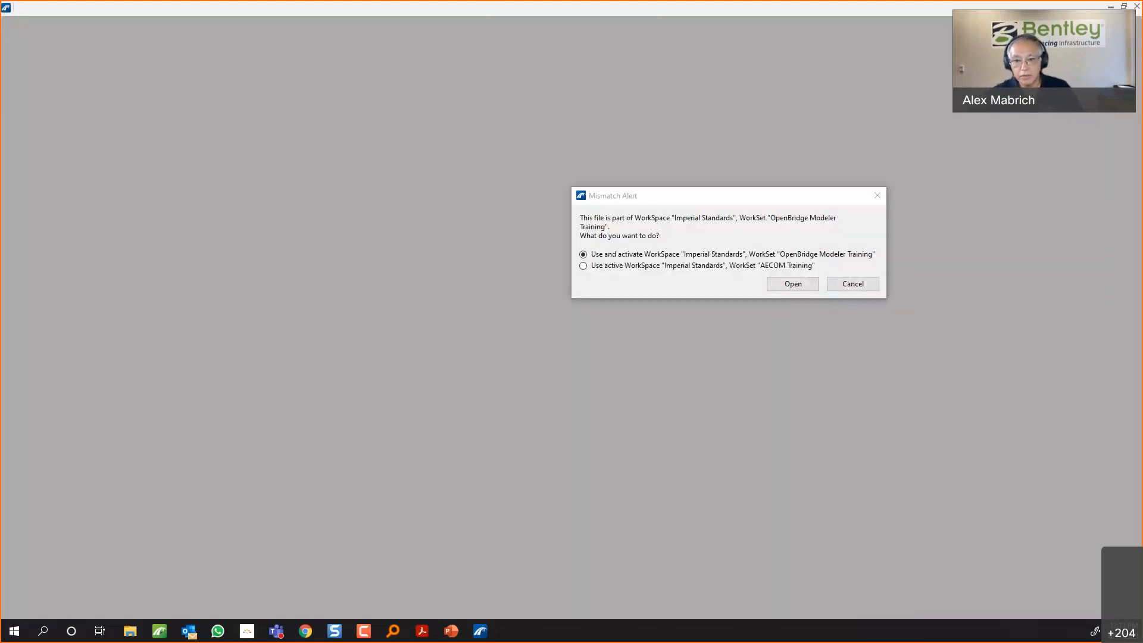
pyautogui.click(795, 284)
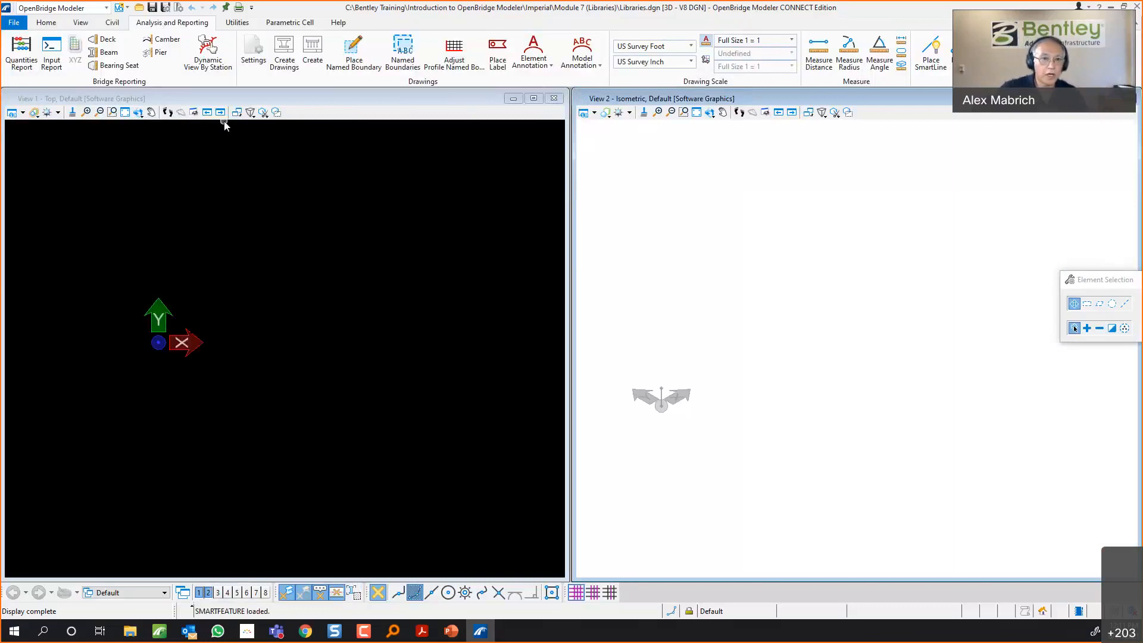
# Open the pier template library and preview the 3x3 - 3 COL PIER template under Multi Column > Default.
pyautogui.click(238, 23)
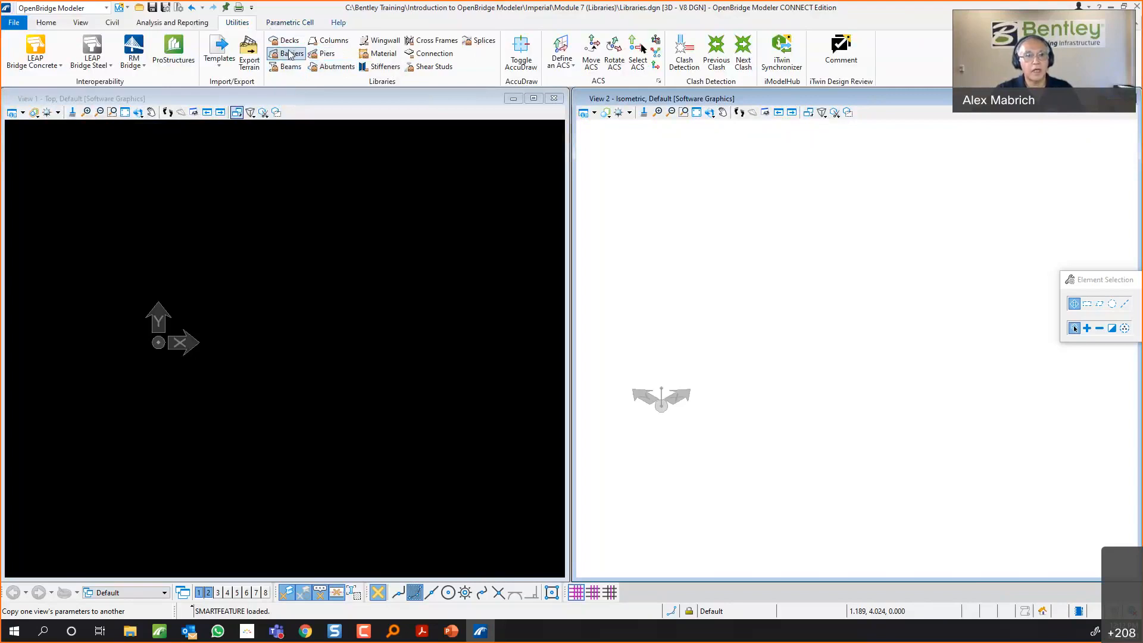
pyautogui.click(322, 58)
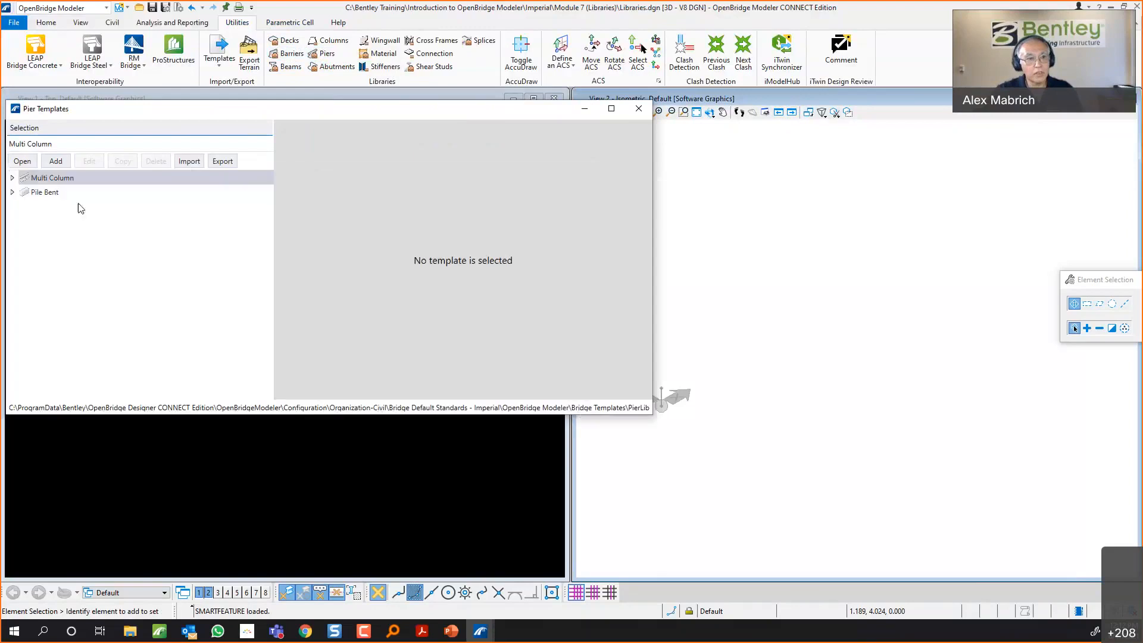
pyautogui.click(12, 178)
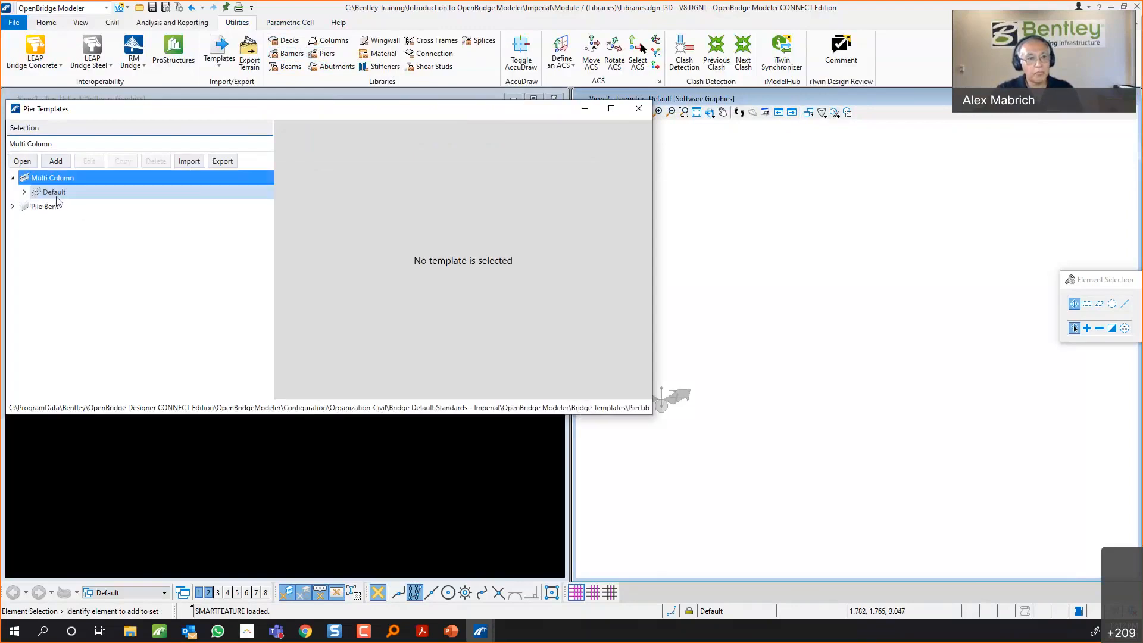
pyautogui.click(24, 192)
pyautogui.scroll(2, 94, 263)
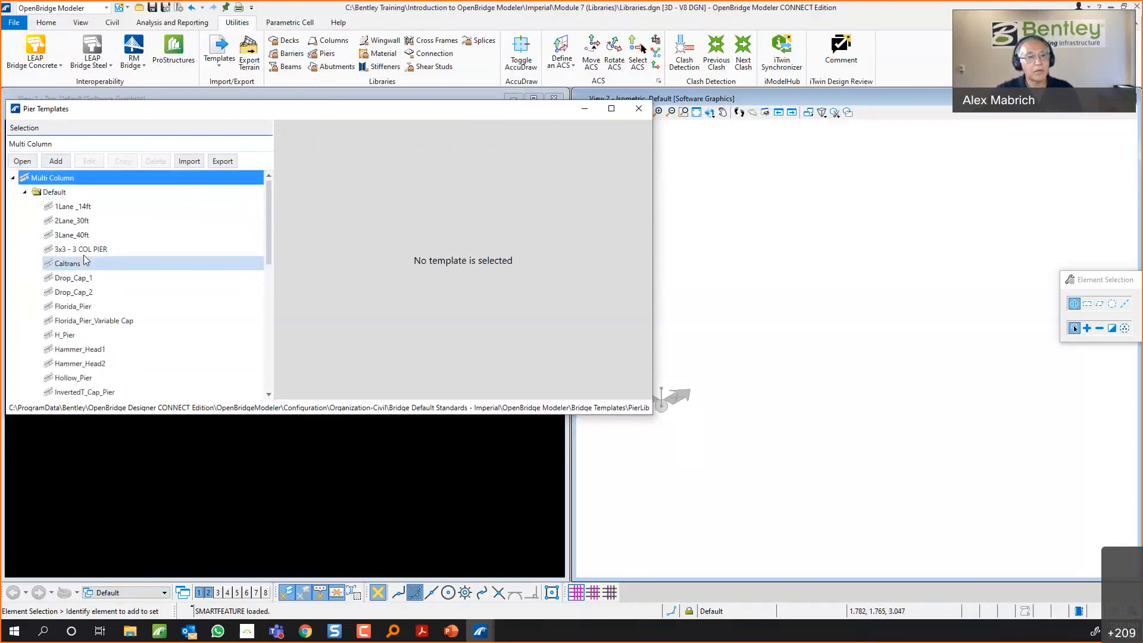
pyautogui.click(88, 249)
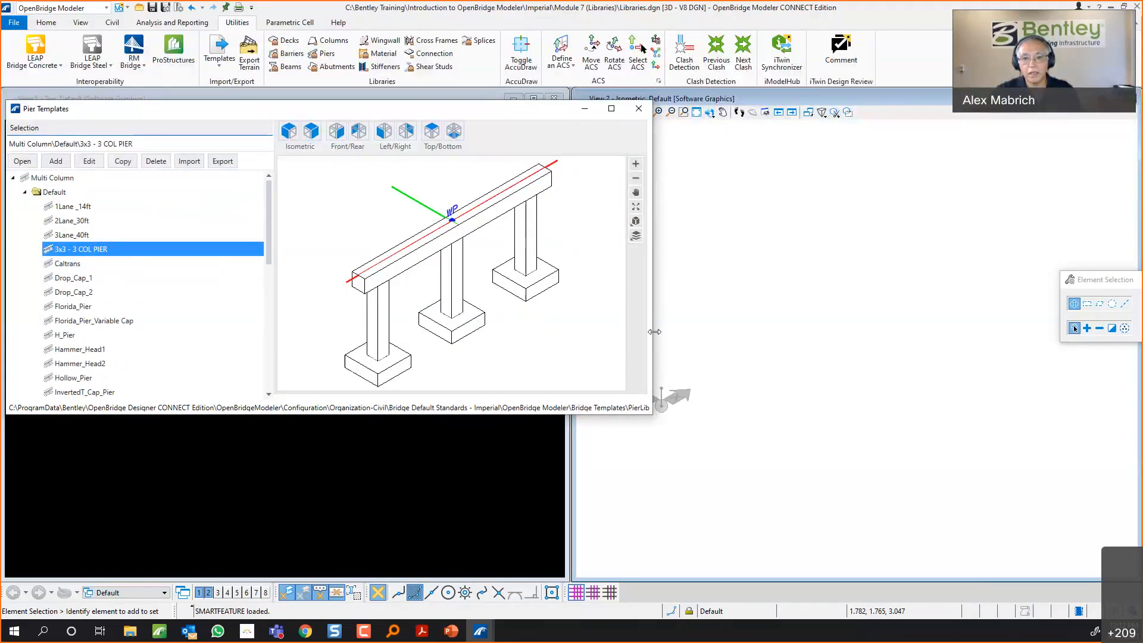
# Widen the Pier Templates window to read the full library path, and switch to the deck template library.
pyautogui.moveTo(655, 332); pyautogui.dragTo(838, 322)
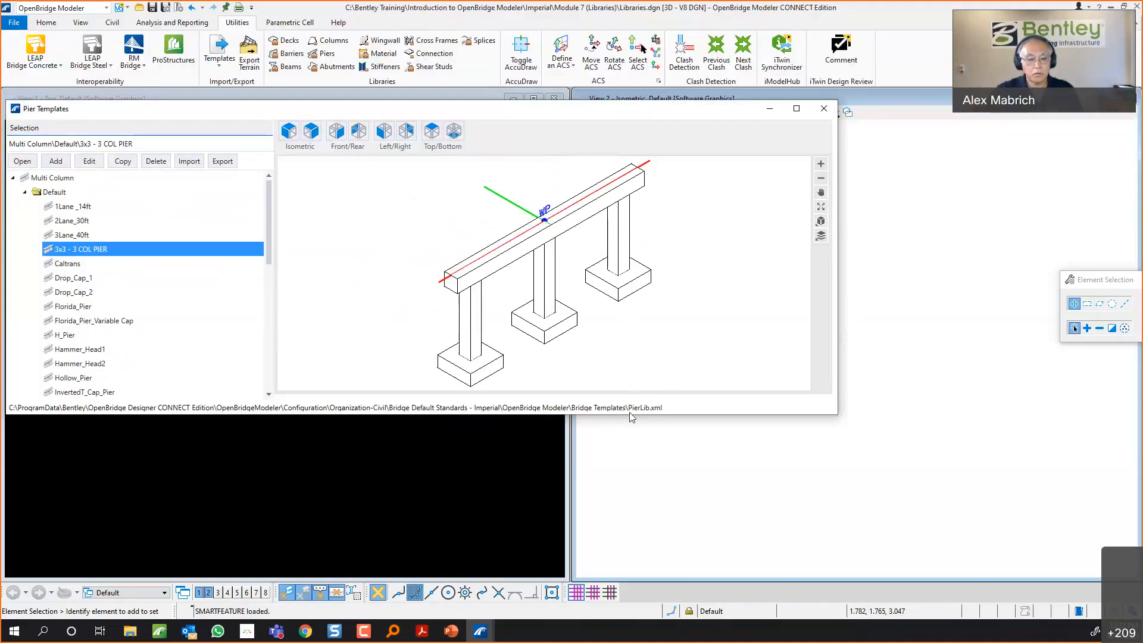
pyautogui.click(825, 109)
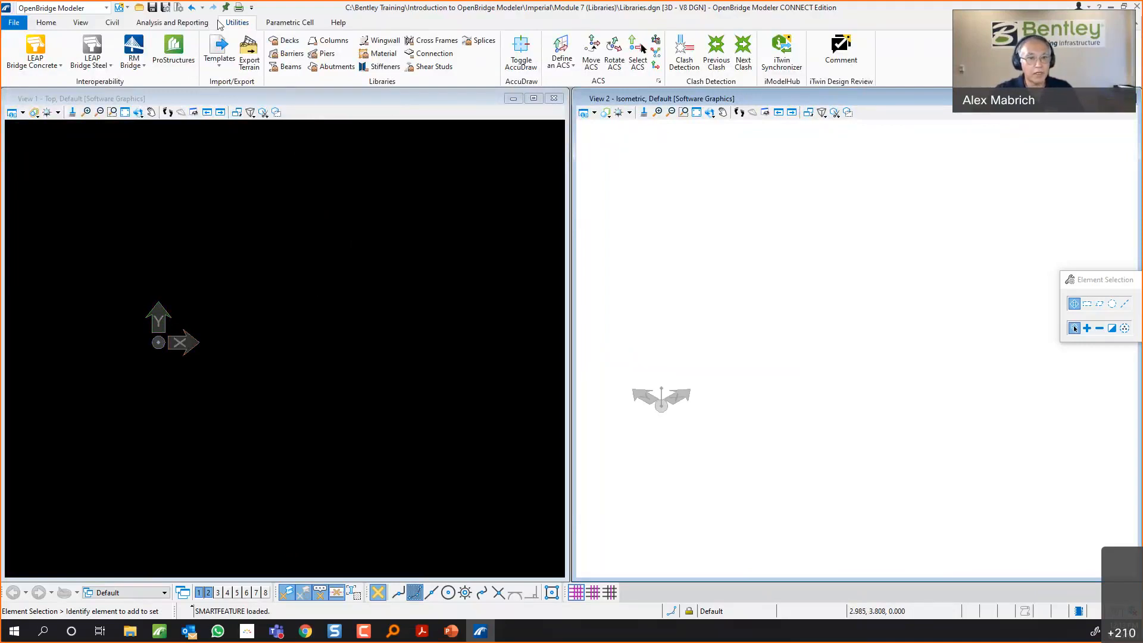
pyautogui.click(289, 40)
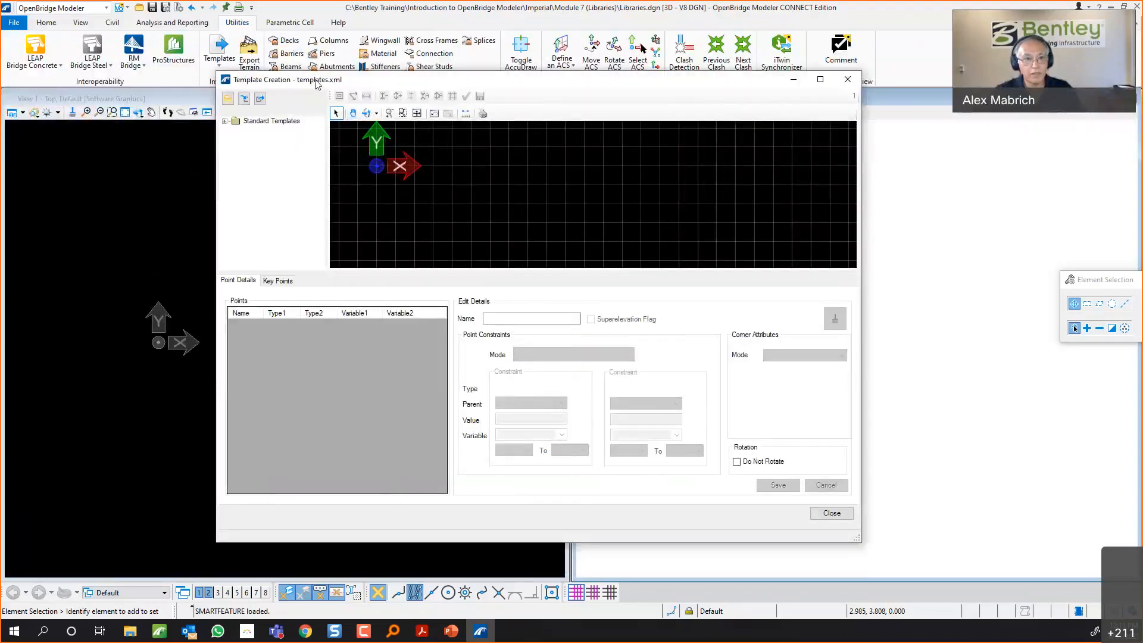
# Preview the AASHTO 2100-2 Span-by-Span deck template under Standard Templates > Seg Box - Span by Span.
pyautogui.click(225, 122)
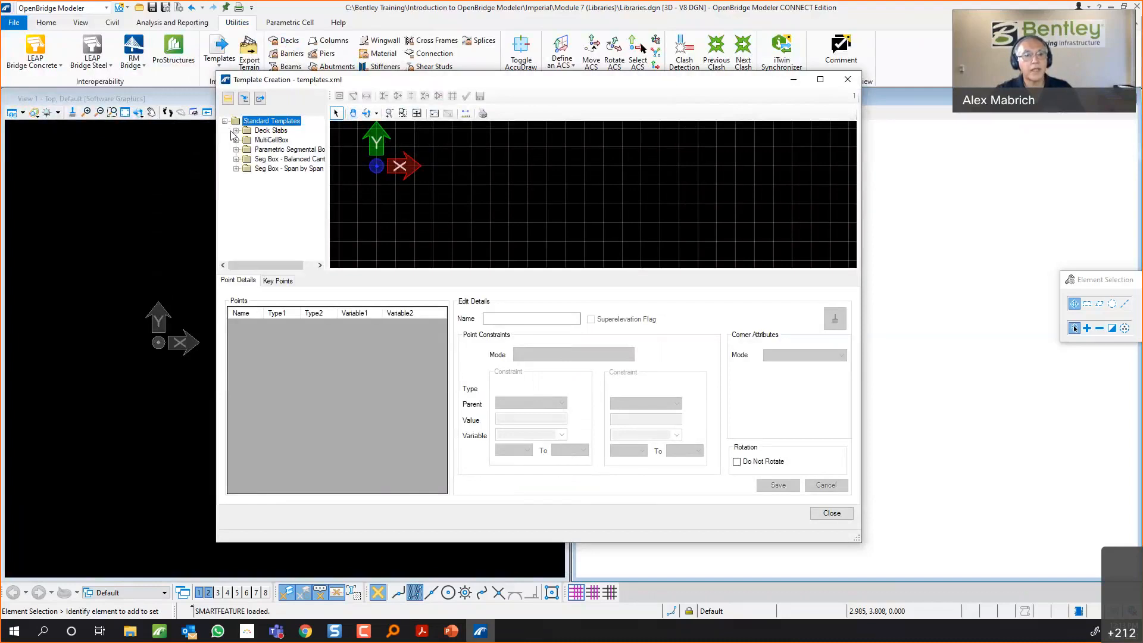
pyautogui.click(236, 131)
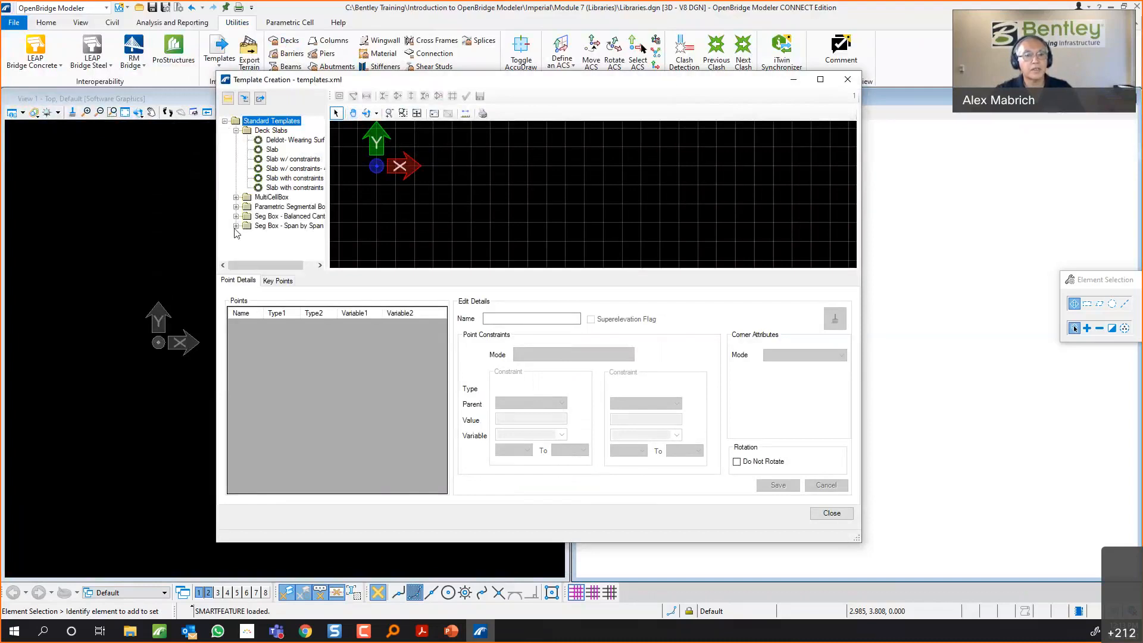
pyautogui.doubleClick(278, 235)
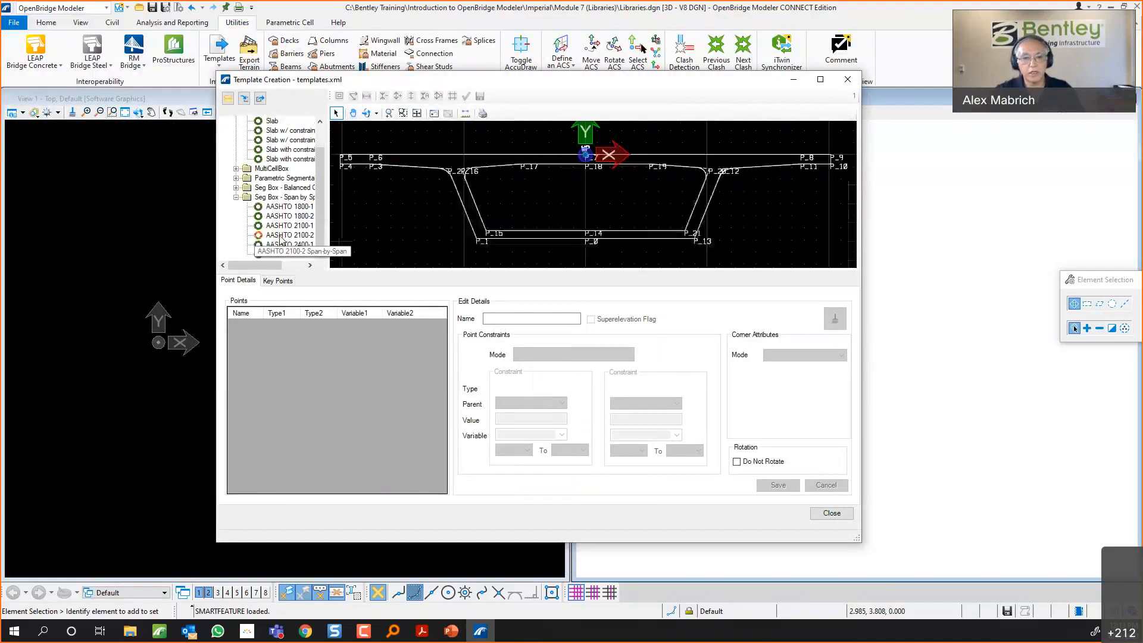
pyautogui.scroll(1, 291, 202)
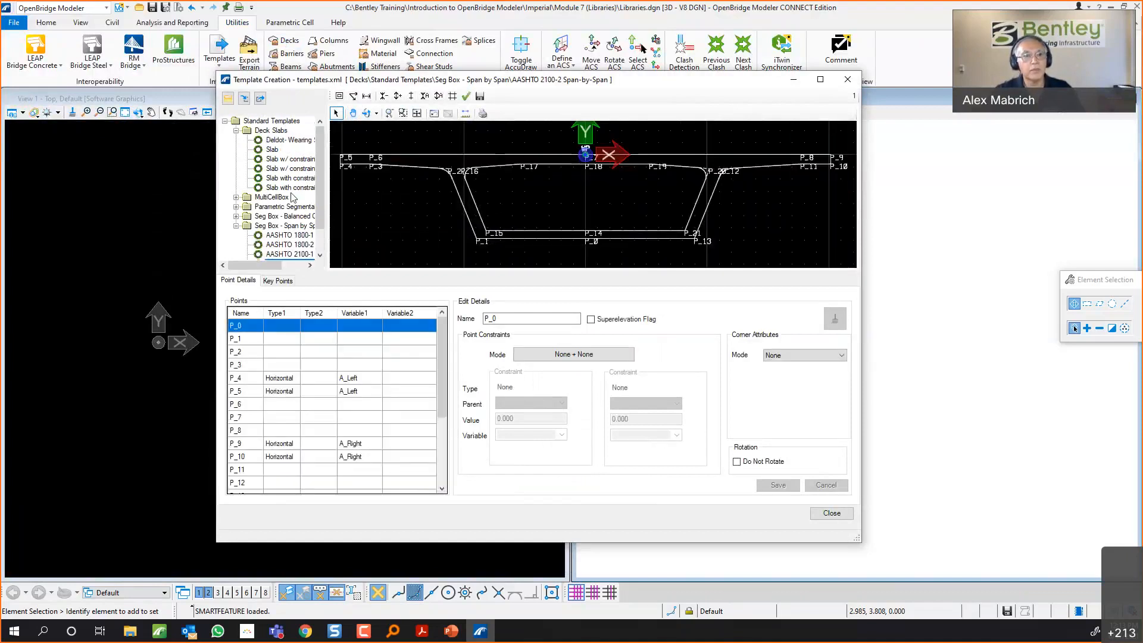
# Examine the Slab w/ constraints template under Deck Slabs, including its point details and available template operations.
pyautogui.click(273, 132)
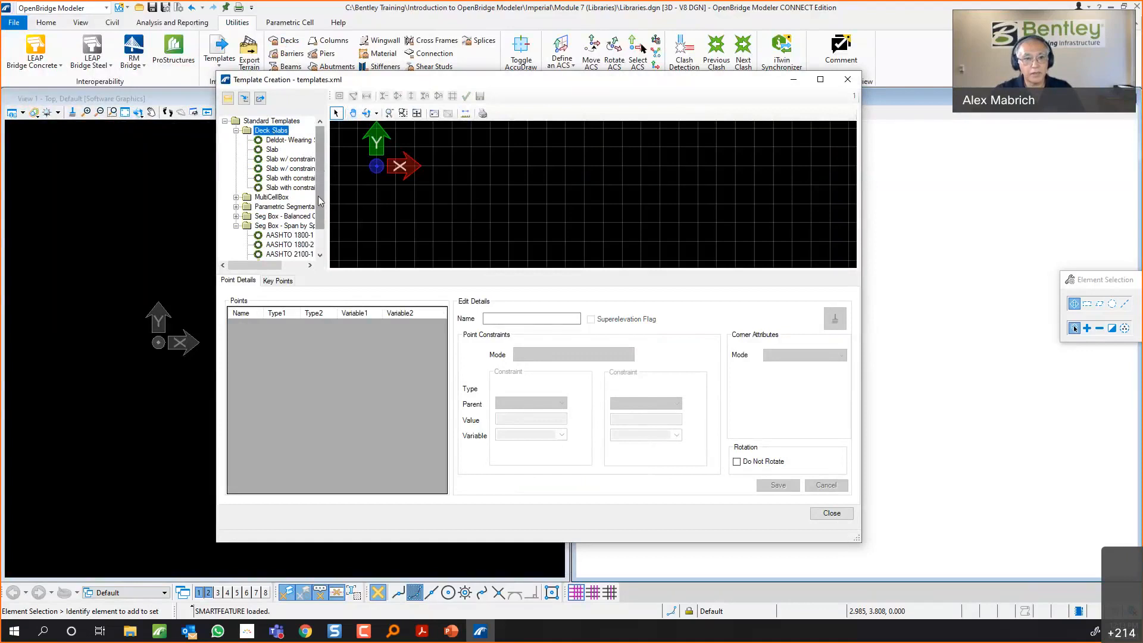
pyautogui.click(282, 264)
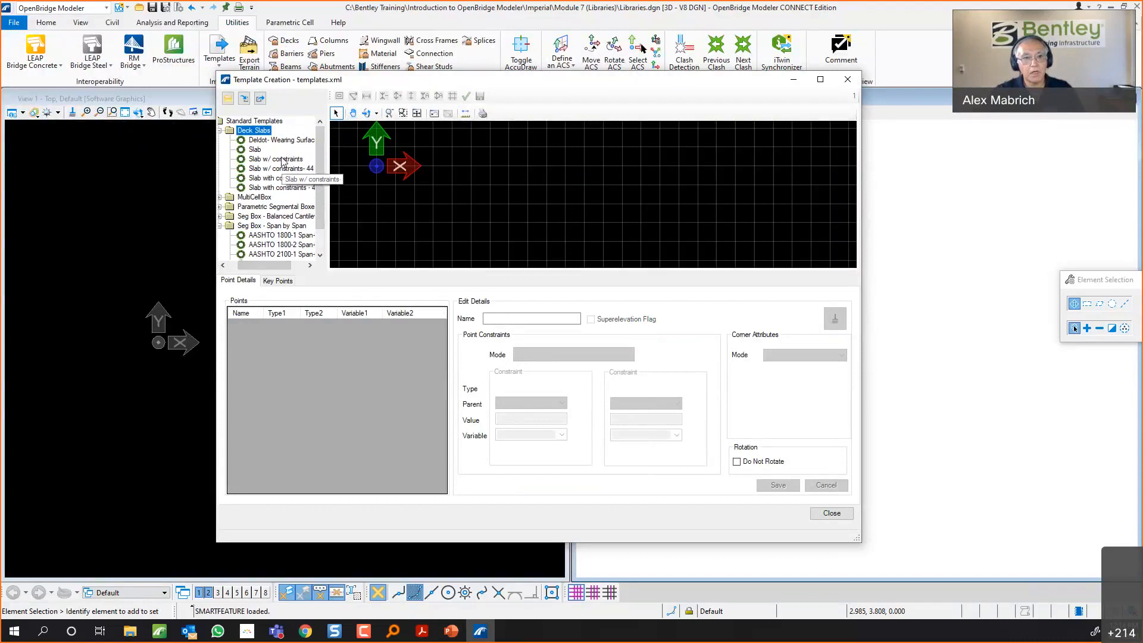
pyautogui.click(281, 159)
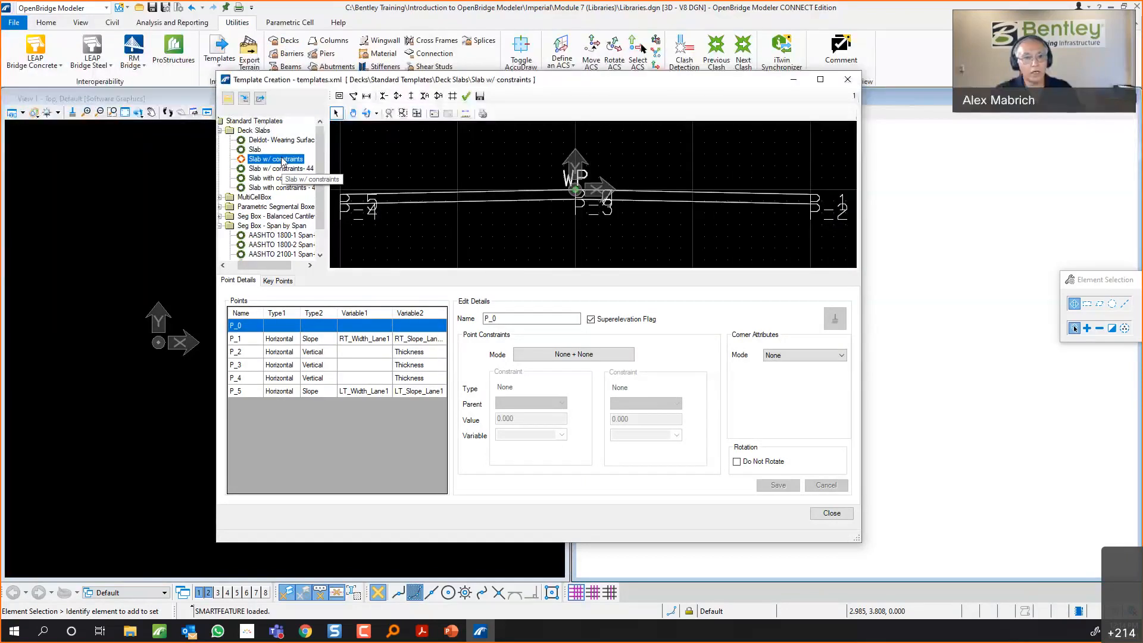
pyautogui.rightClick(283, 161)
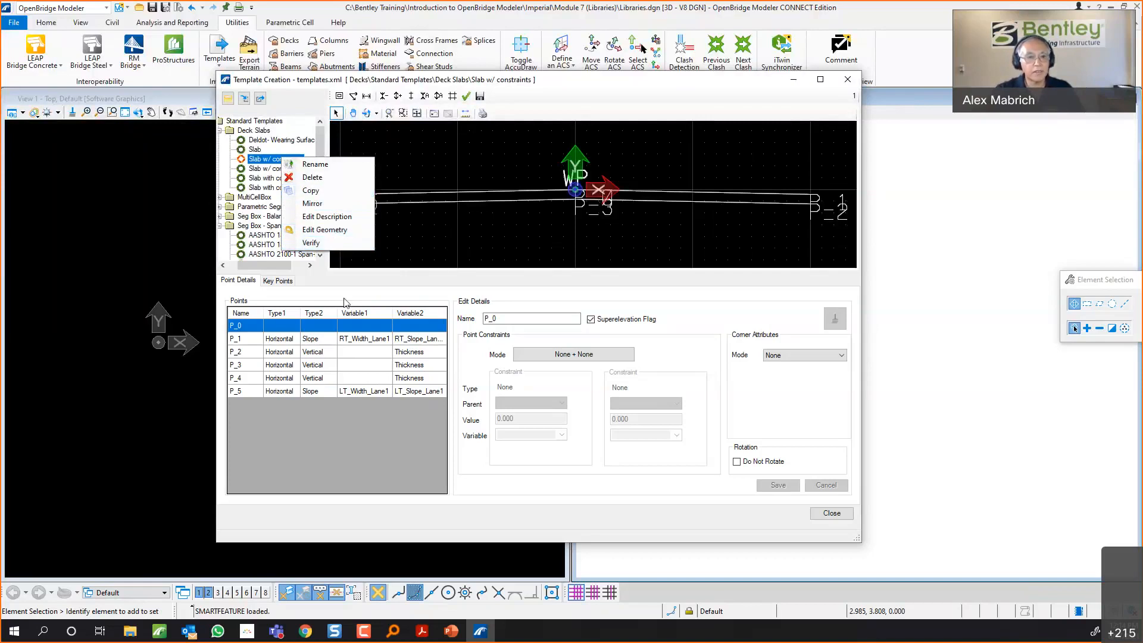
pyautogui.click(320, 298)
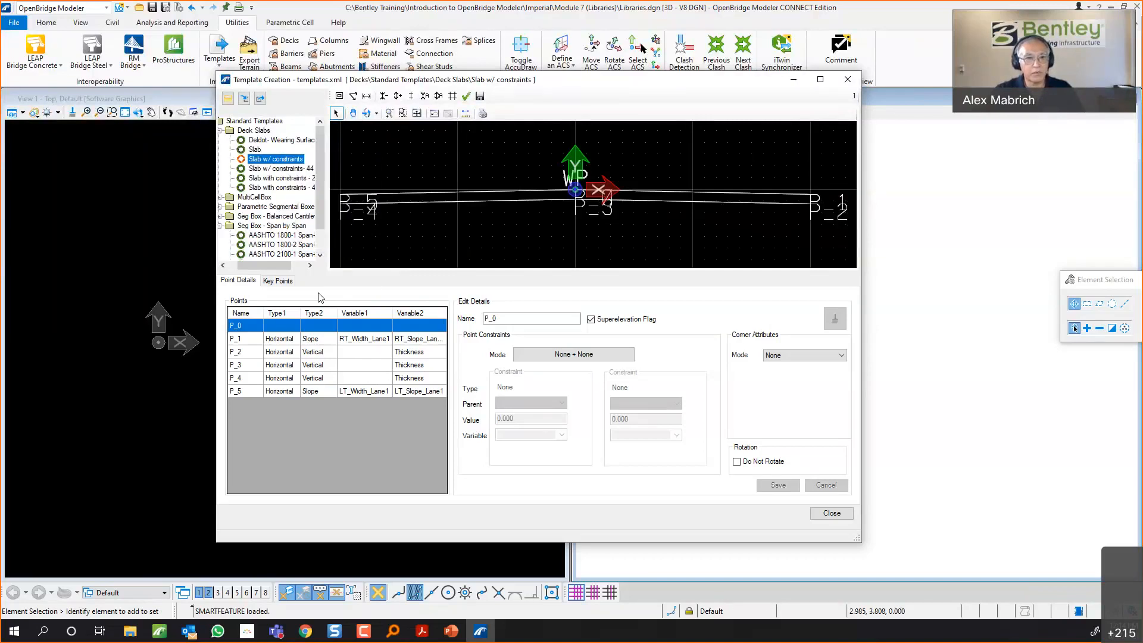
pyautogui.moveTo(275, 269); pyautogui.dragTo(264, 269)
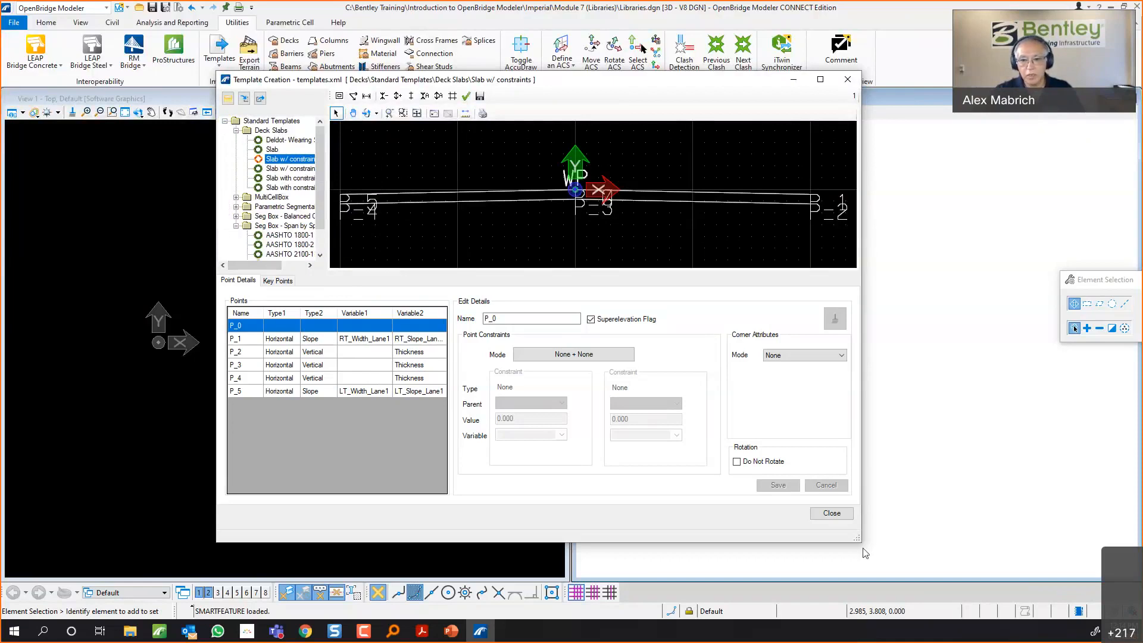
pyautogui.moveTo(861, 542); pyautogui.dragTo(923, 563)
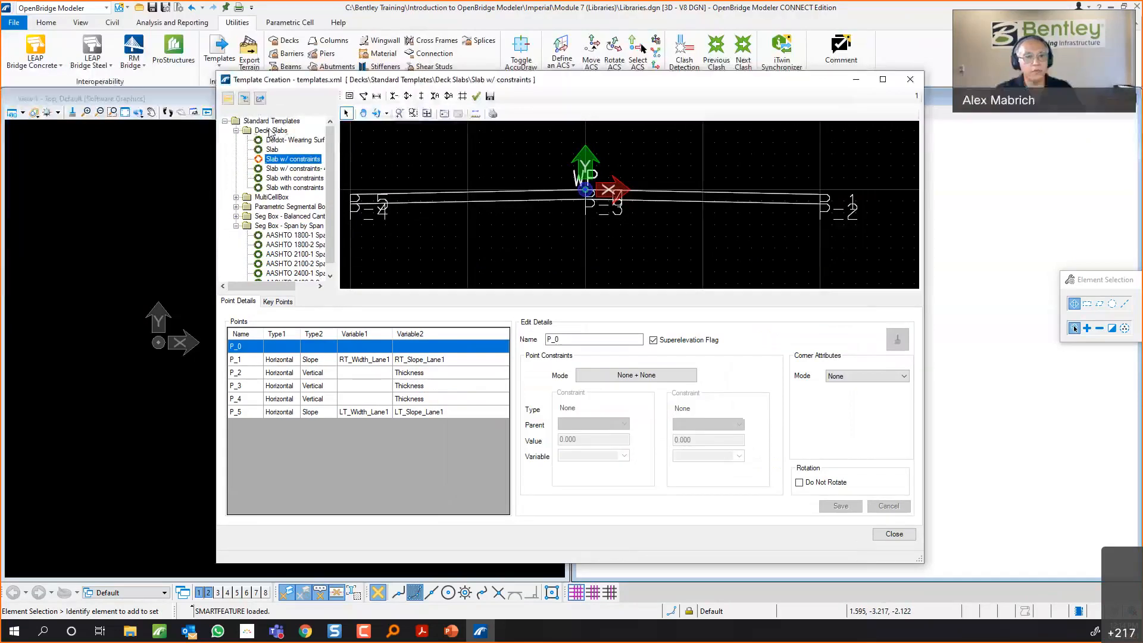
# Add a new template named Slab ONE to the Deck Slabs category.
pyautogui.click(271, 131)
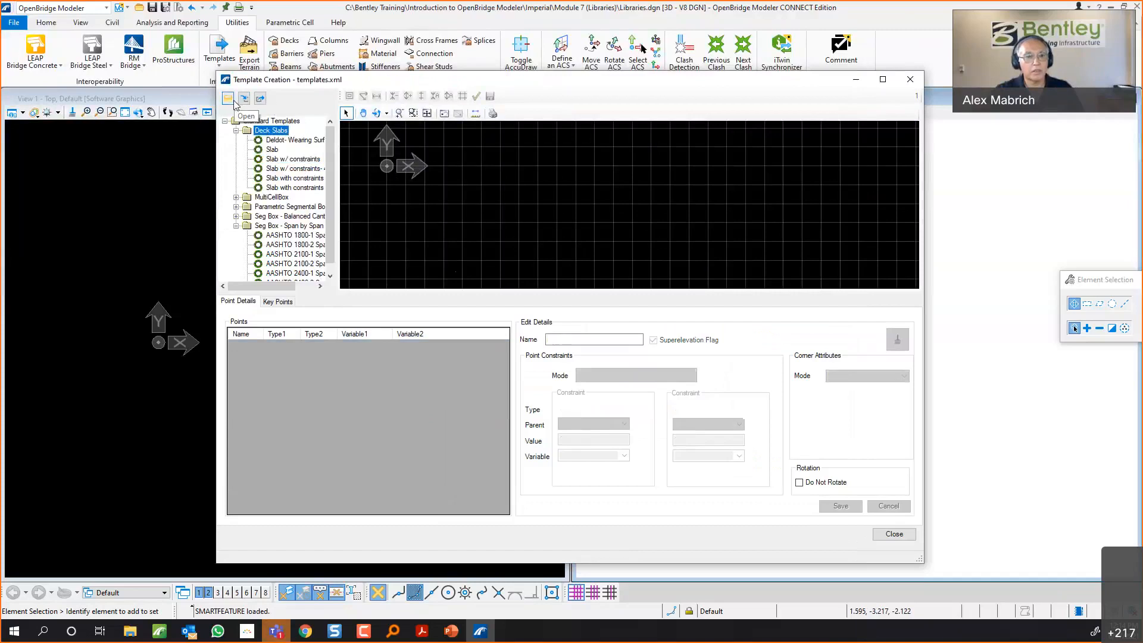
pyautogui.rightClick(276, 131)
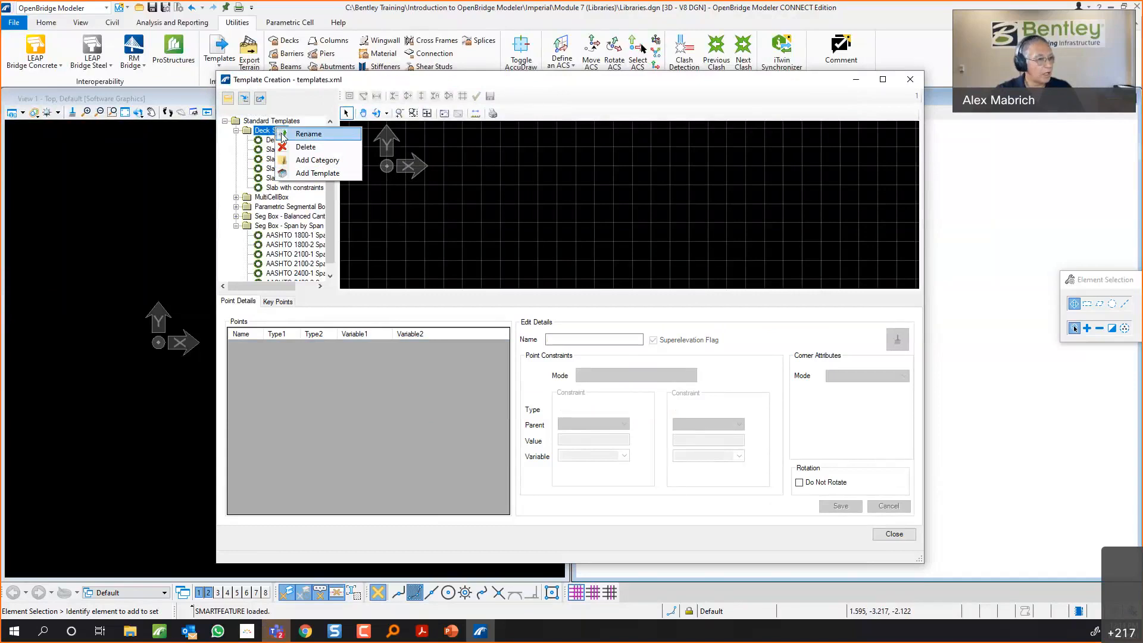
pyautogui.click(315, 174)
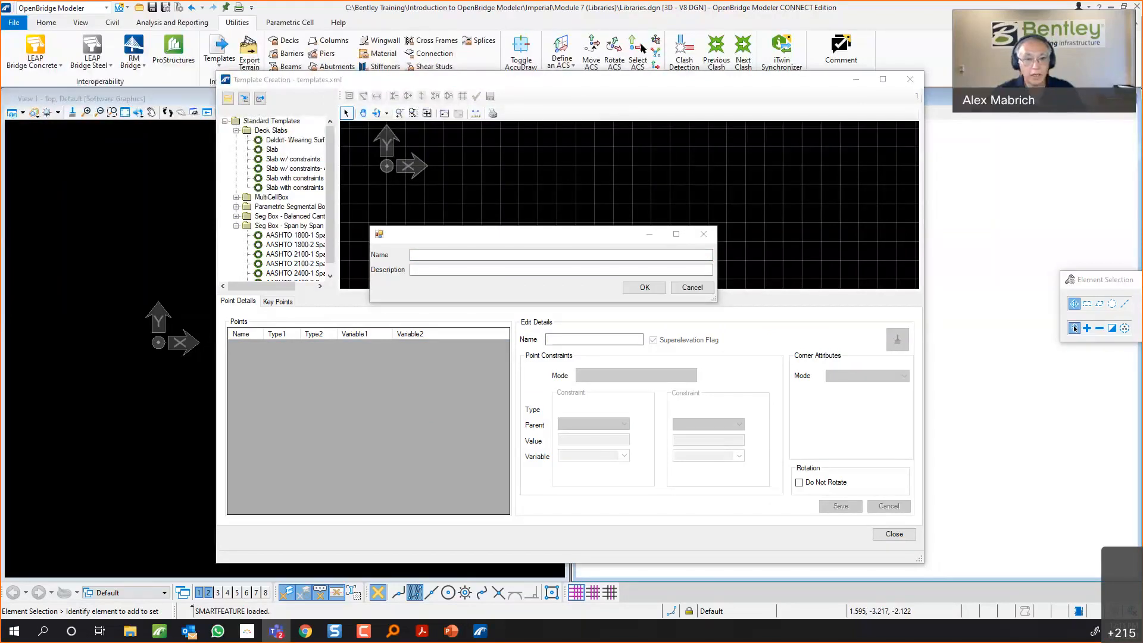
pyautogui.click(420, 255)
pyautogui.click(420, 255)
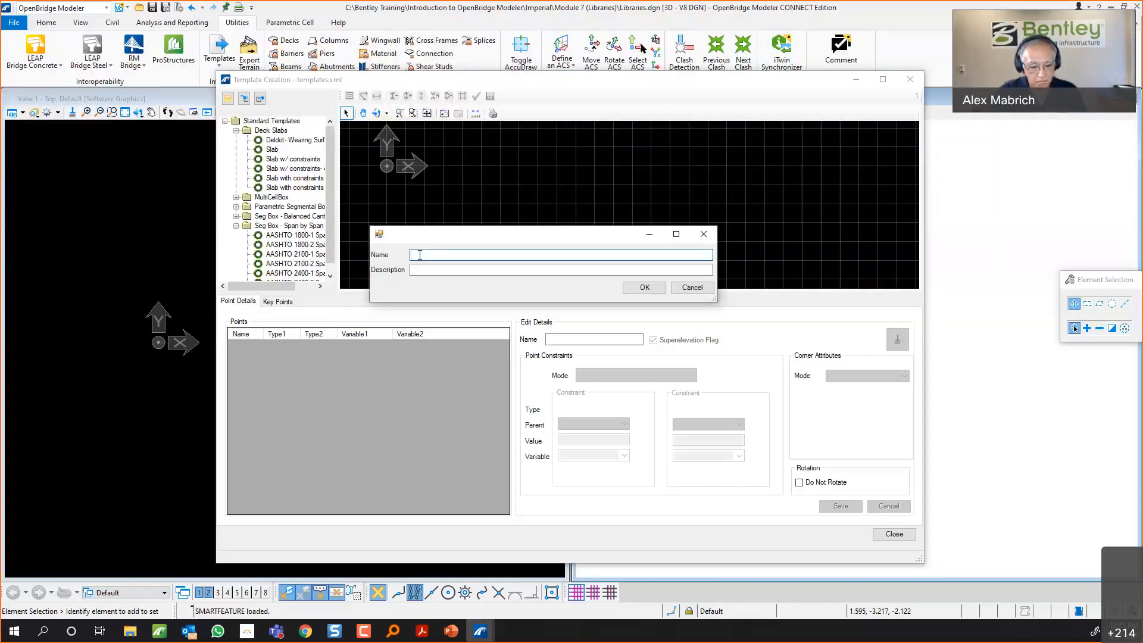
pyautogui.write('Slab')
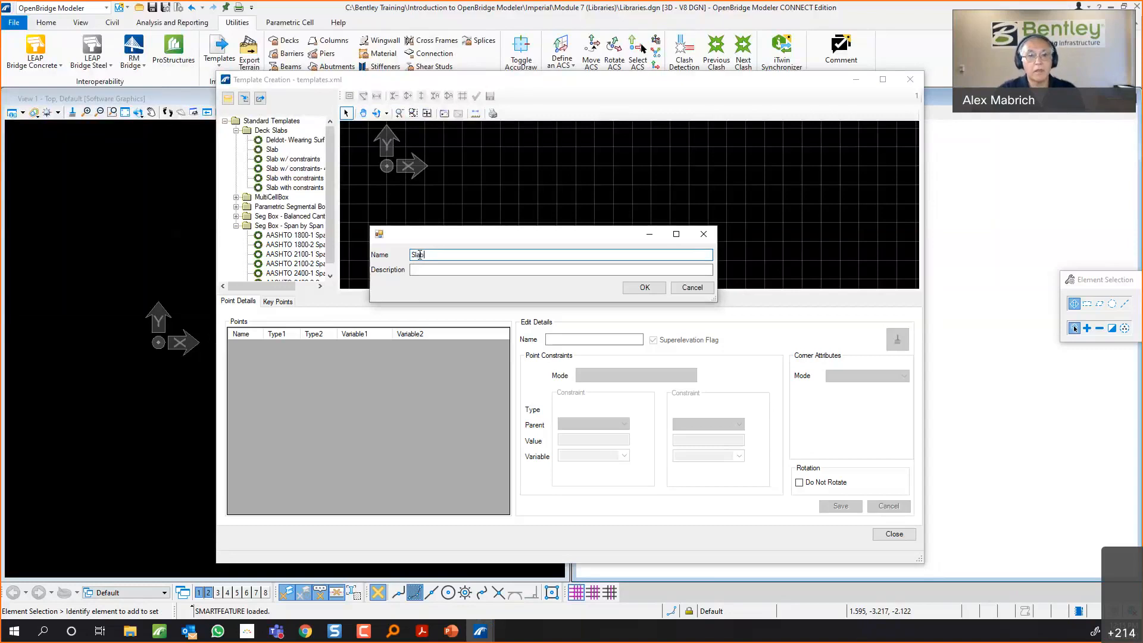
pyautogui.write(' ONE')
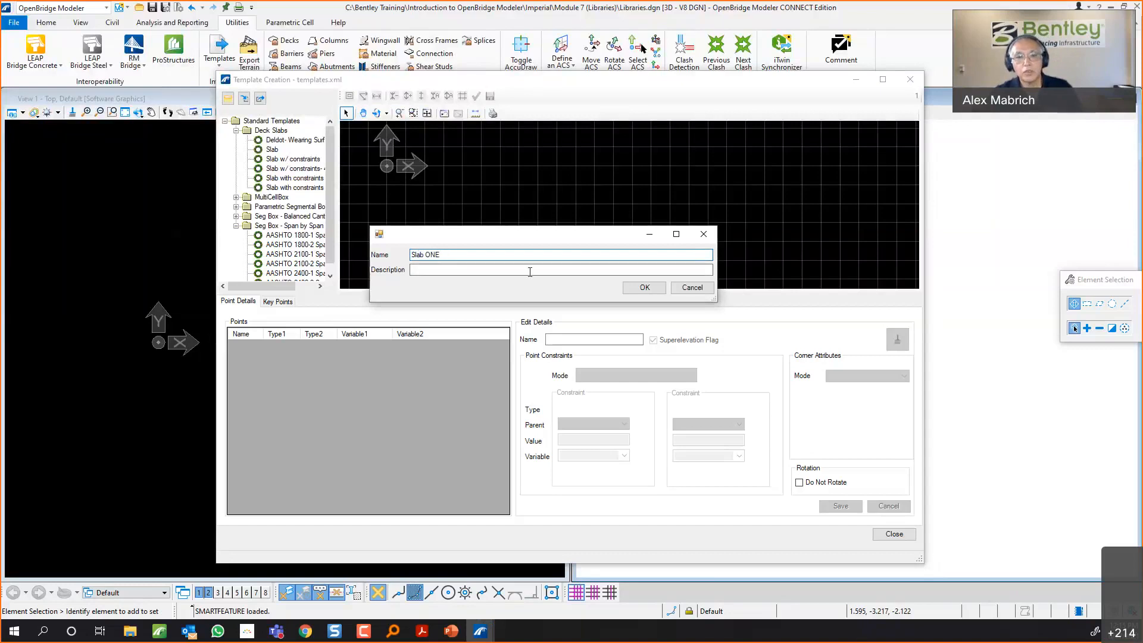
pyautogui.click(646, 289)
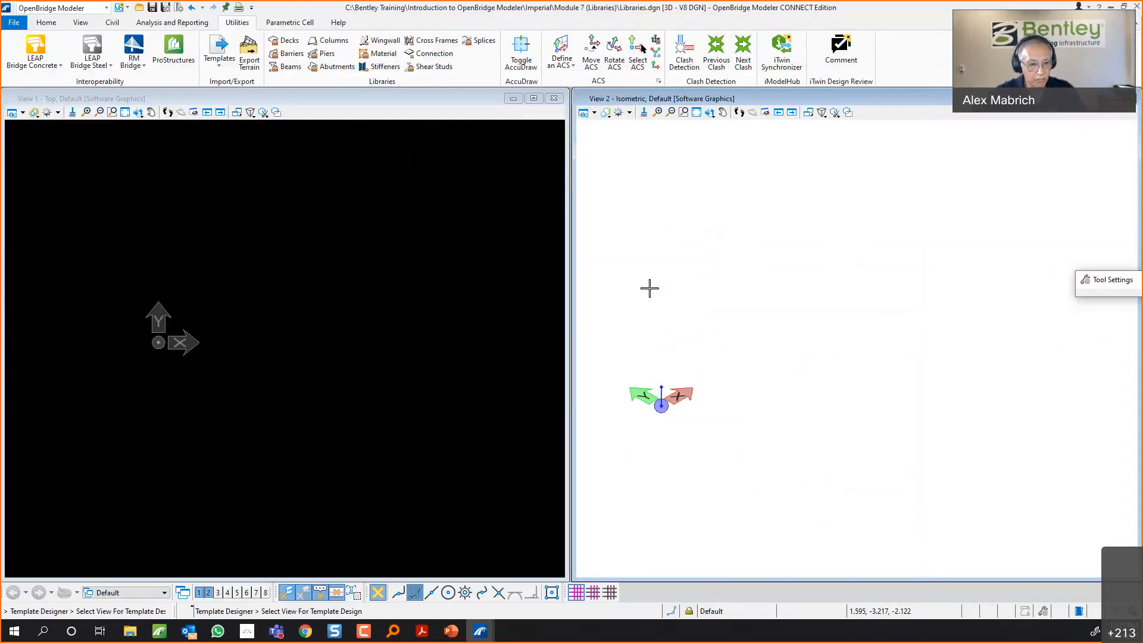
# Choose View 1 as the view for designing the Slab ONE template.
pyautogui.click(650, 288)
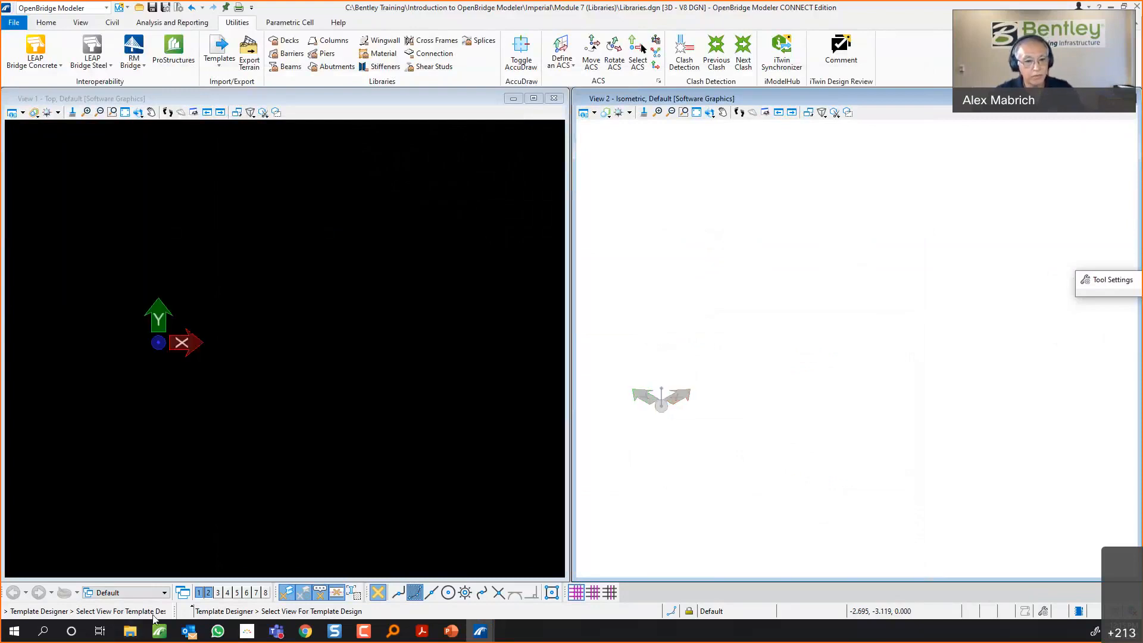
pyautogui.moveTo(172, 614); pyautogui.dragTo(231, 609)
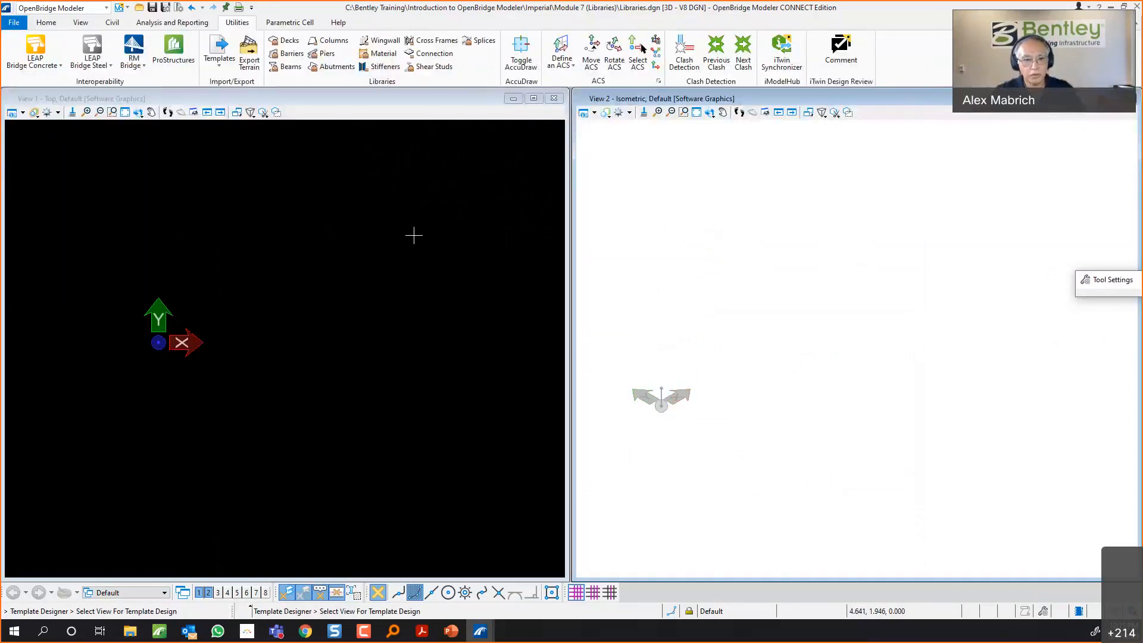
pyautogui.click(398, 270)
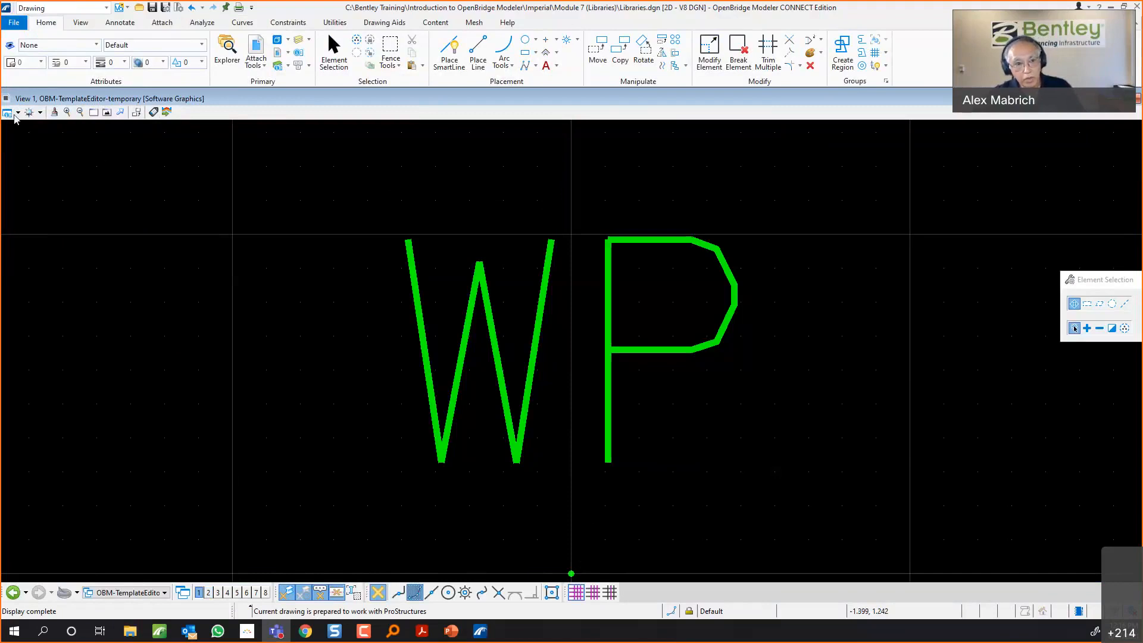
pyautogui.click(54, 112)
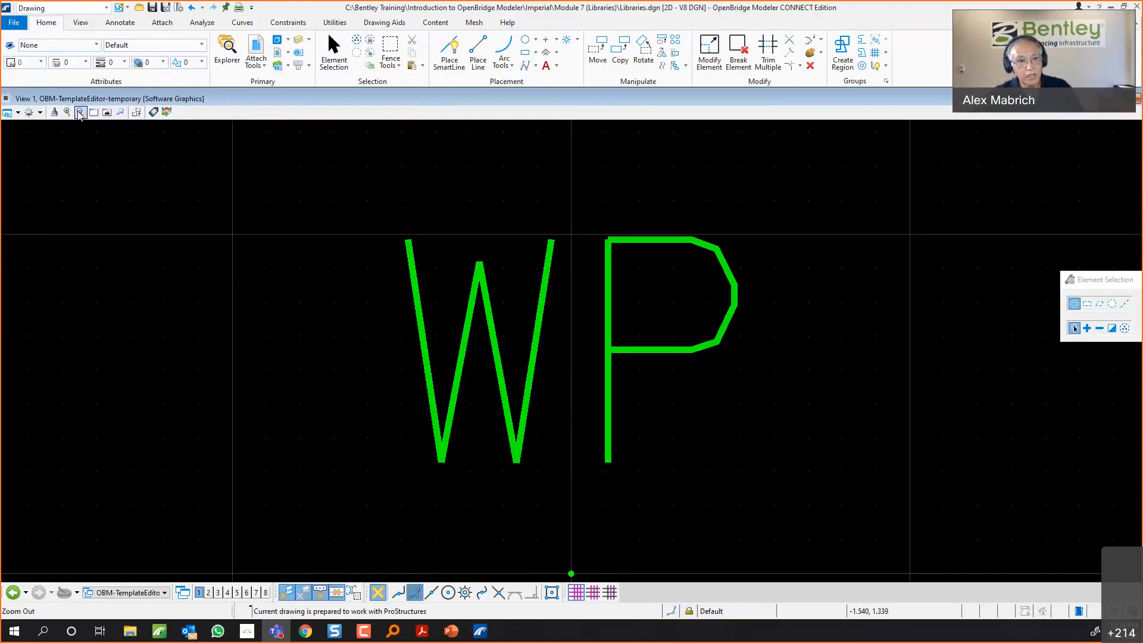
pyautogui.click(138, 115)
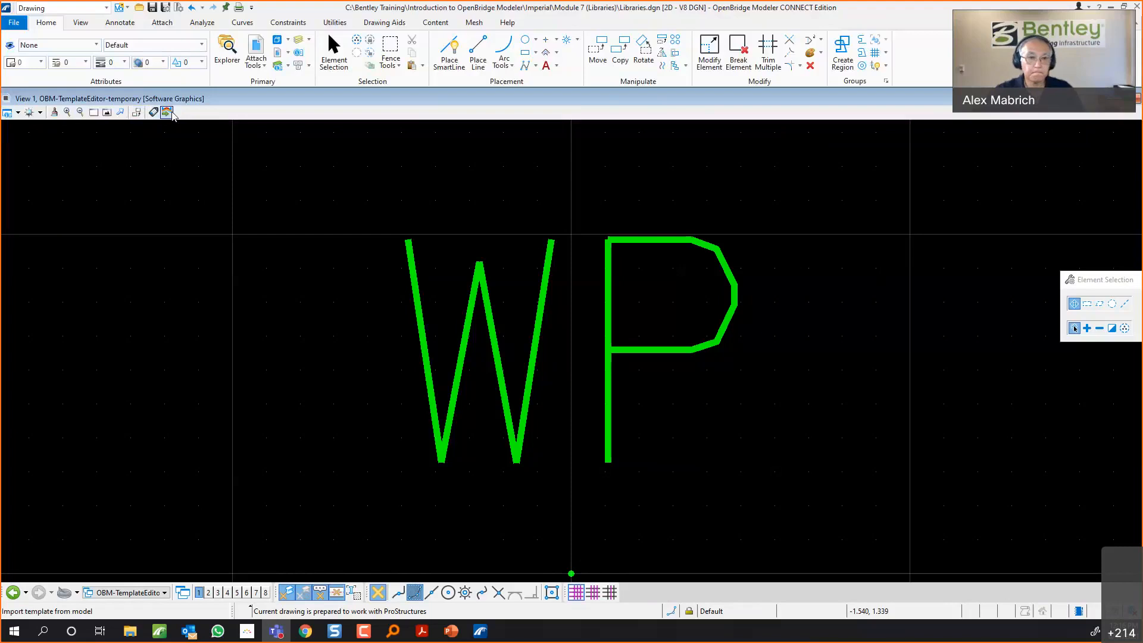
pyautogui.click(166, 111)
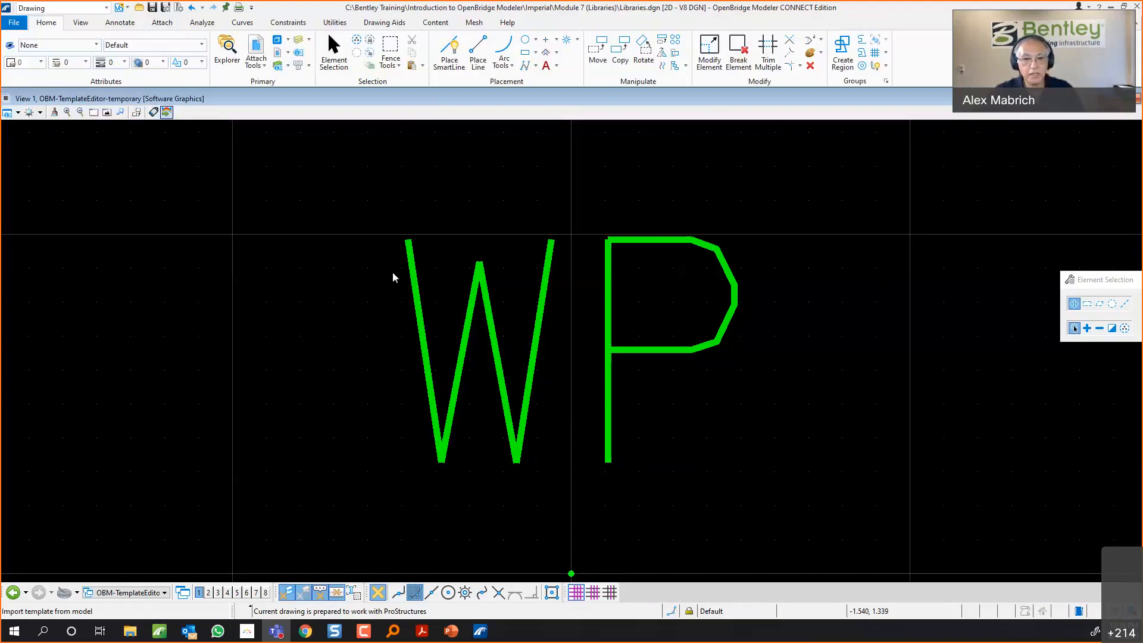
# Draw a closed, irregular five-sided slab outline with Place Line, starting and ending at the WP point.
pyautogui.scroll(-7, 582, 397)
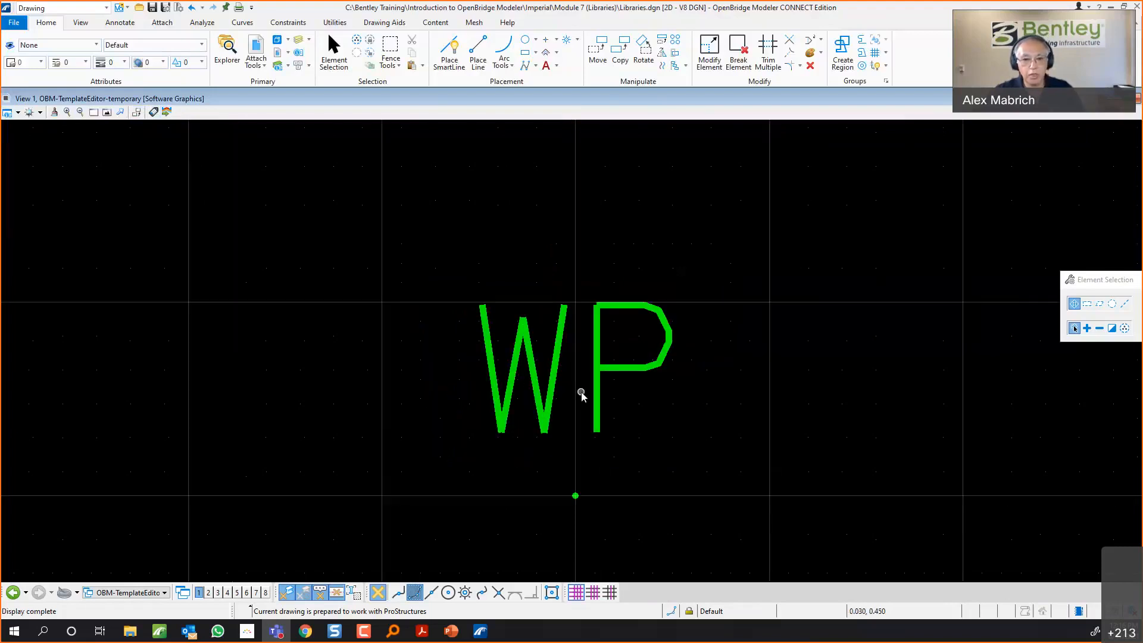
pyautogui.scroll(2, 624, 556)
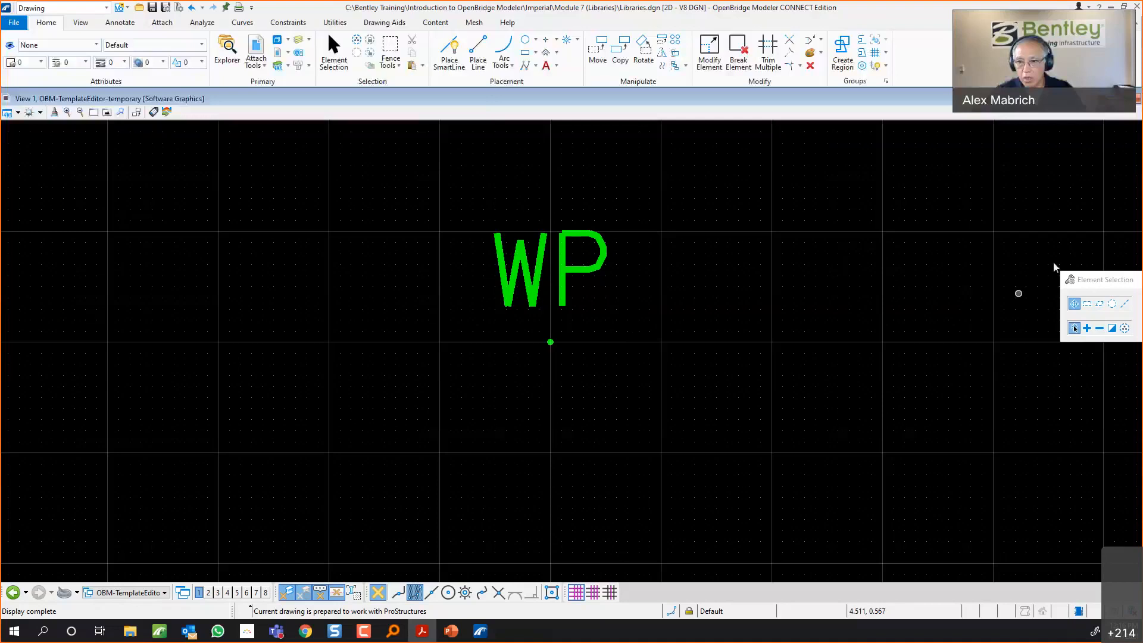
pyautogui.moveTo(1067, 274); pyautogui.dragTo(933, 176)
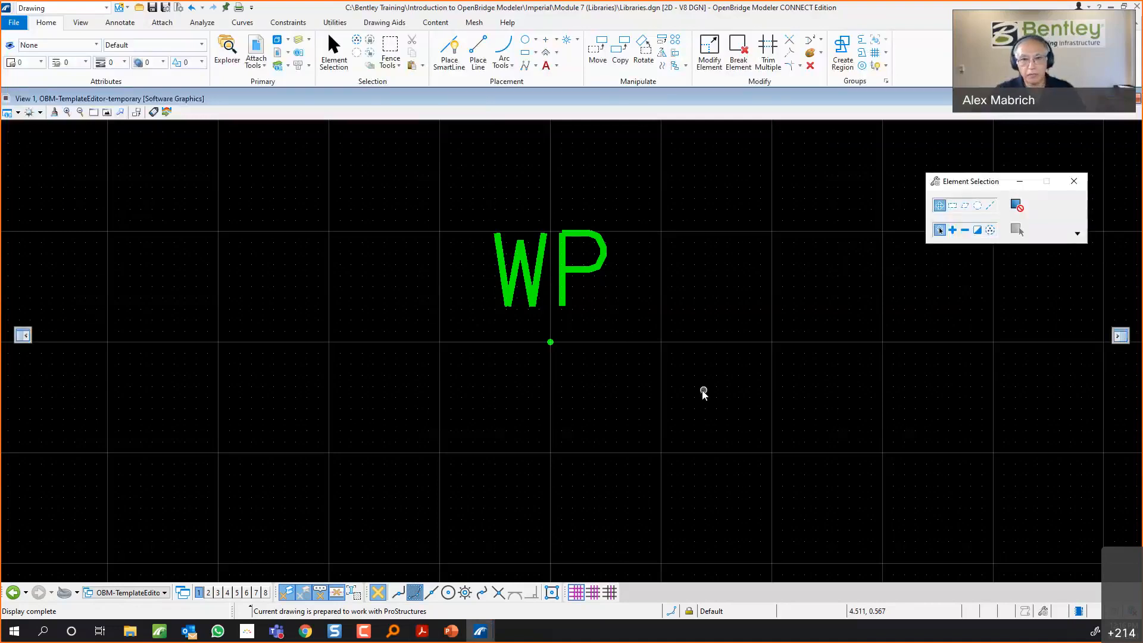
pyautogui.click(479, 55)
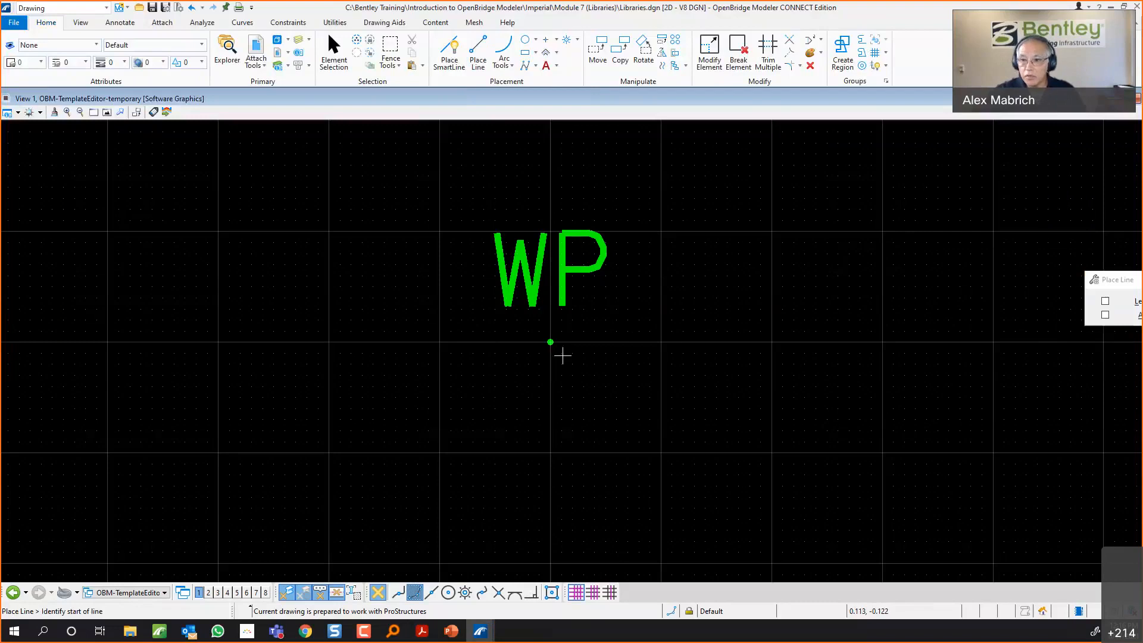
pyautogui.moveTo(1111, 280); pyautogui.dragTo(937, 149)
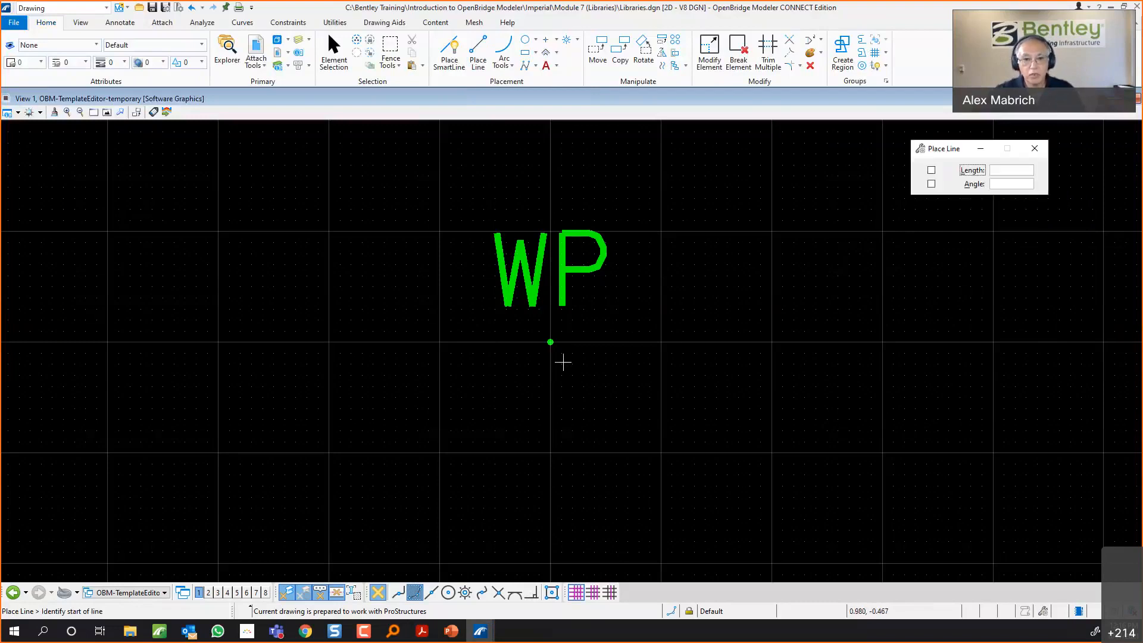
pyautogui.click(692, 296)
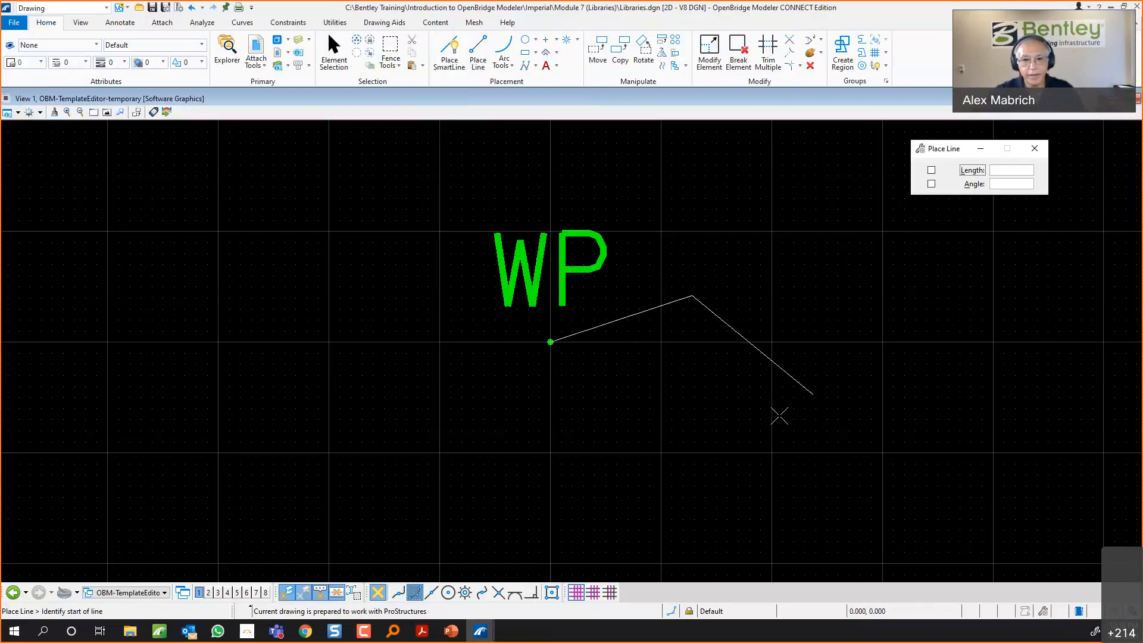
pyautogui.click(812, 394)
pyautogui.click(390, 447)
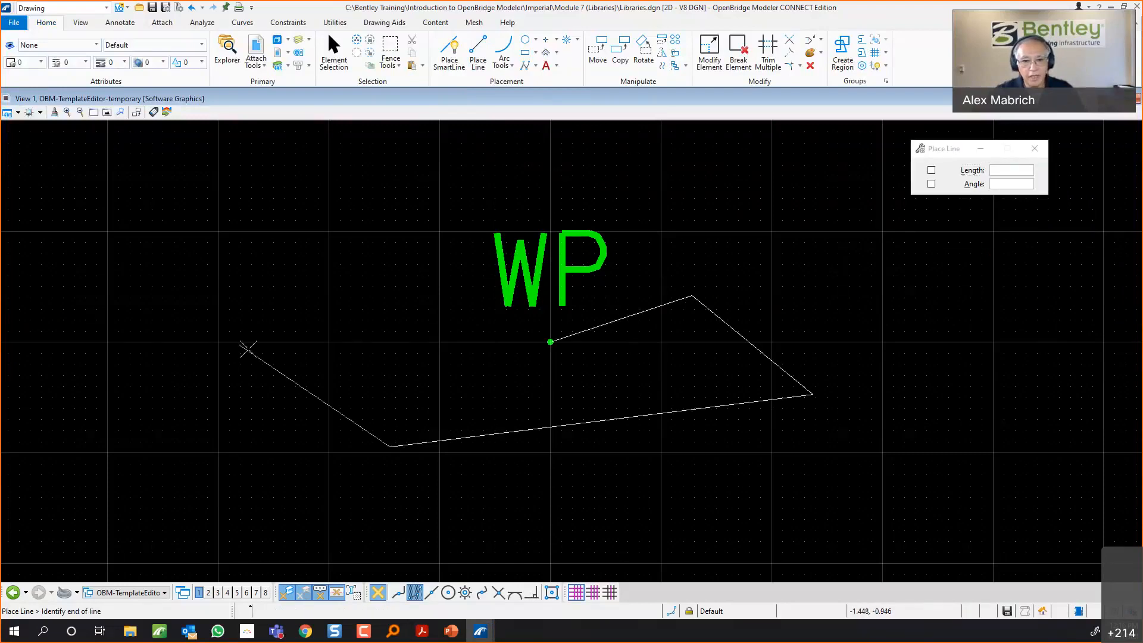
pyautogui.click(285, 352)
pyautogui.click(551, 342)
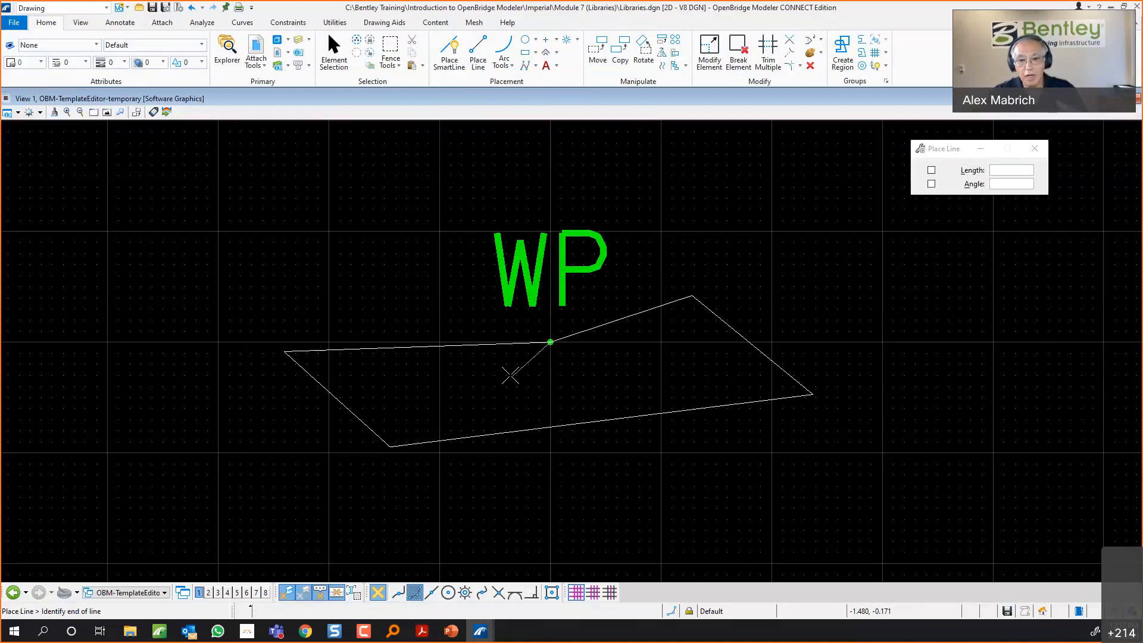
# Finish the line placement and undo all lines of the irregular five-sided outline.
pyautogui.rightClick(510, 374)
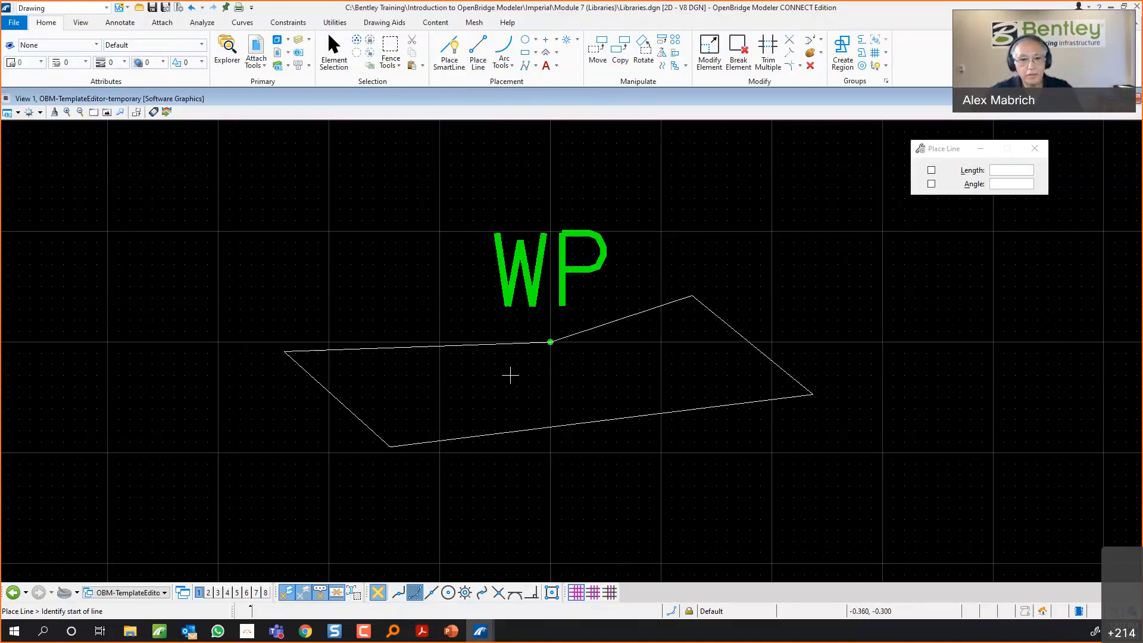
pyautogui.hotkey('ctrl', 'z')
pyautogui.hotkey('ctrl', 'z')
pyautogui.hotkey('ctrl', 'z')
pyautogui.hotkey('ctrl', 'z')
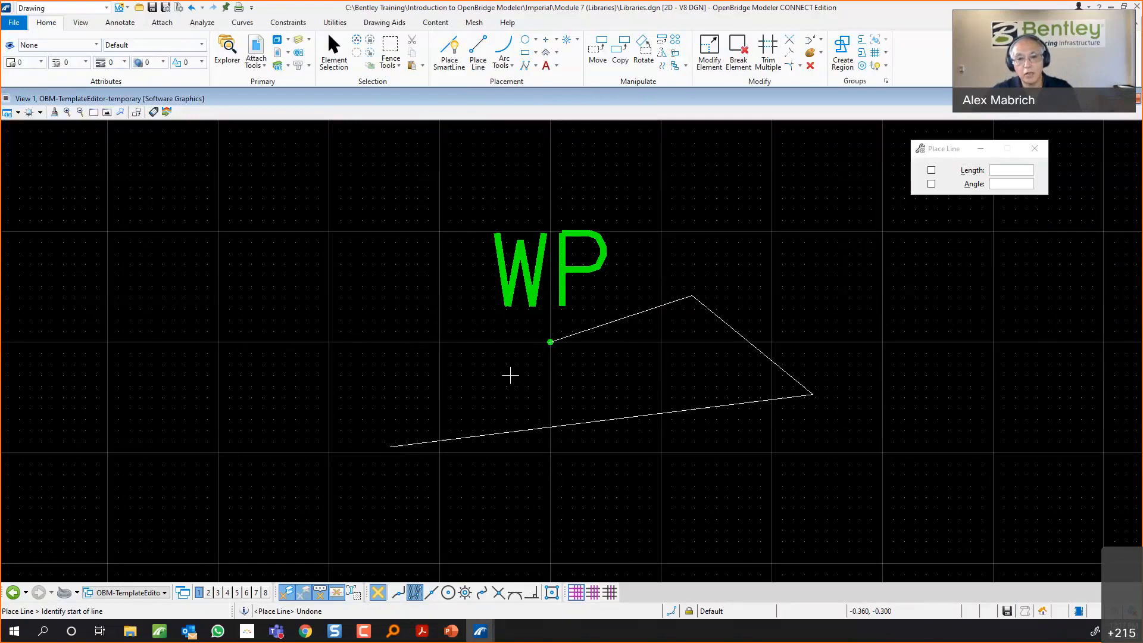
pyautogui.hotkey('ctrl', 'z')
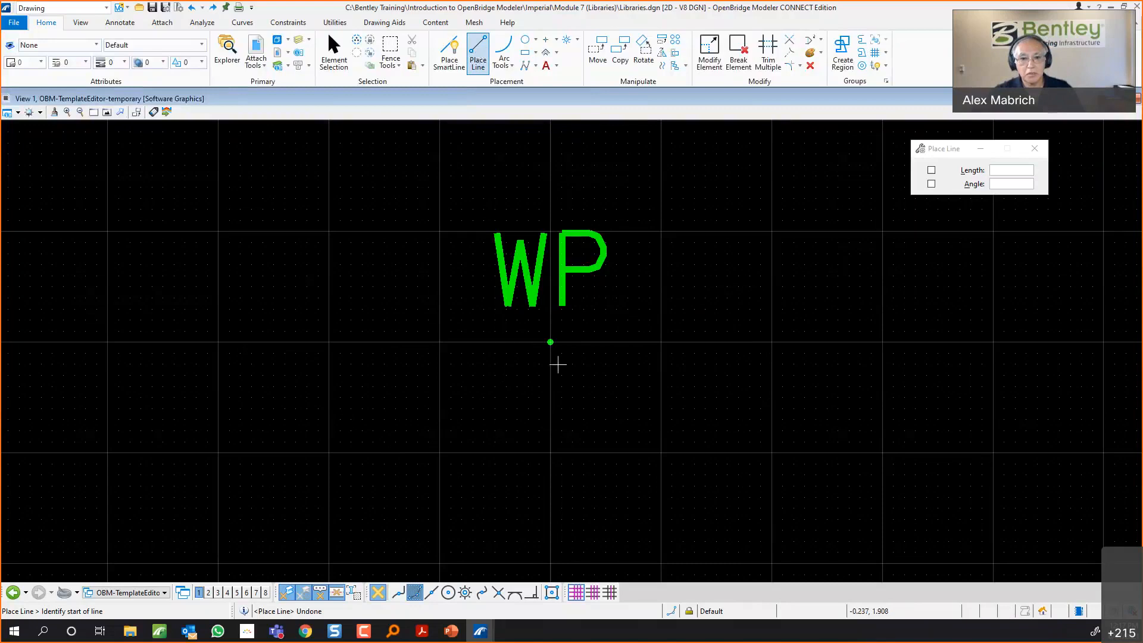
# Draw the slab's right top edge as a line 20 long from the WP point, sloping slightly down at about 358°.
pyautogui.click(551, 342)
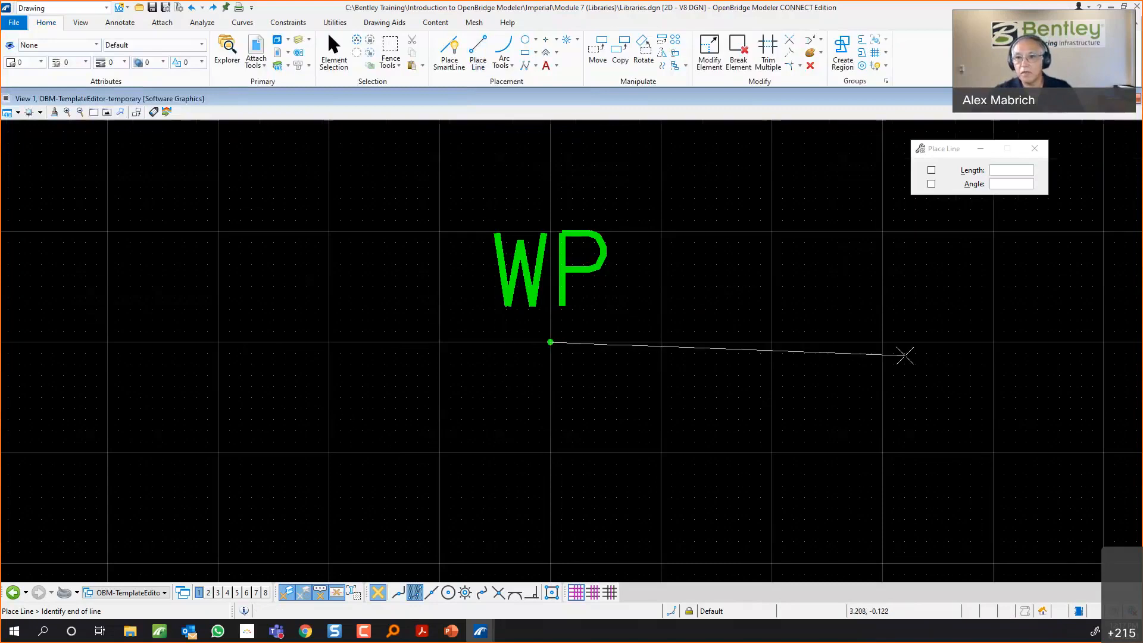
pyautogui.scroll(-2, 905, 356)
pyautogui.click(981, 175)
pyautogui.write('20')
pyautogui.press('Return')
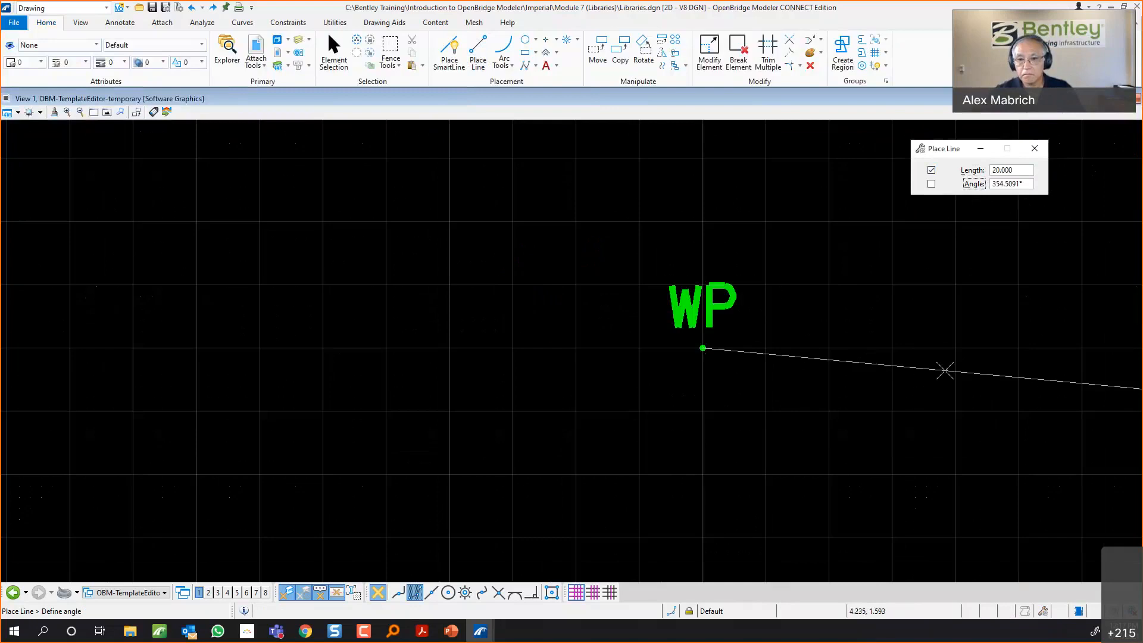
pyautogui.scroll(-4, 945, 373)
pyautogui.scroll(5, 1060, 375)
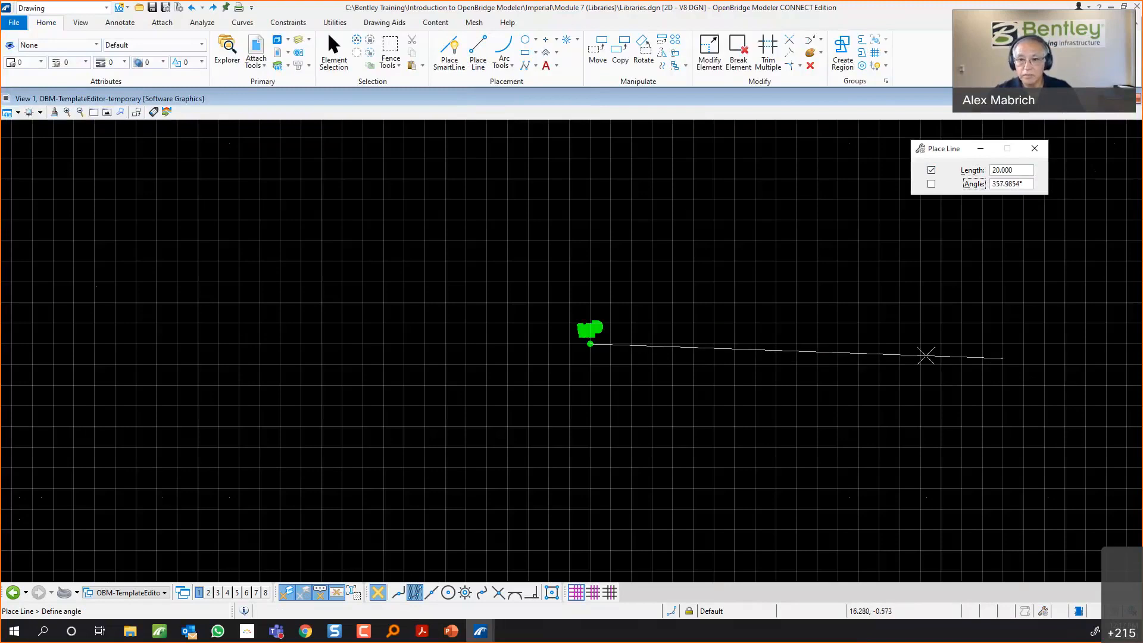
pyautogui.click(926, 356)
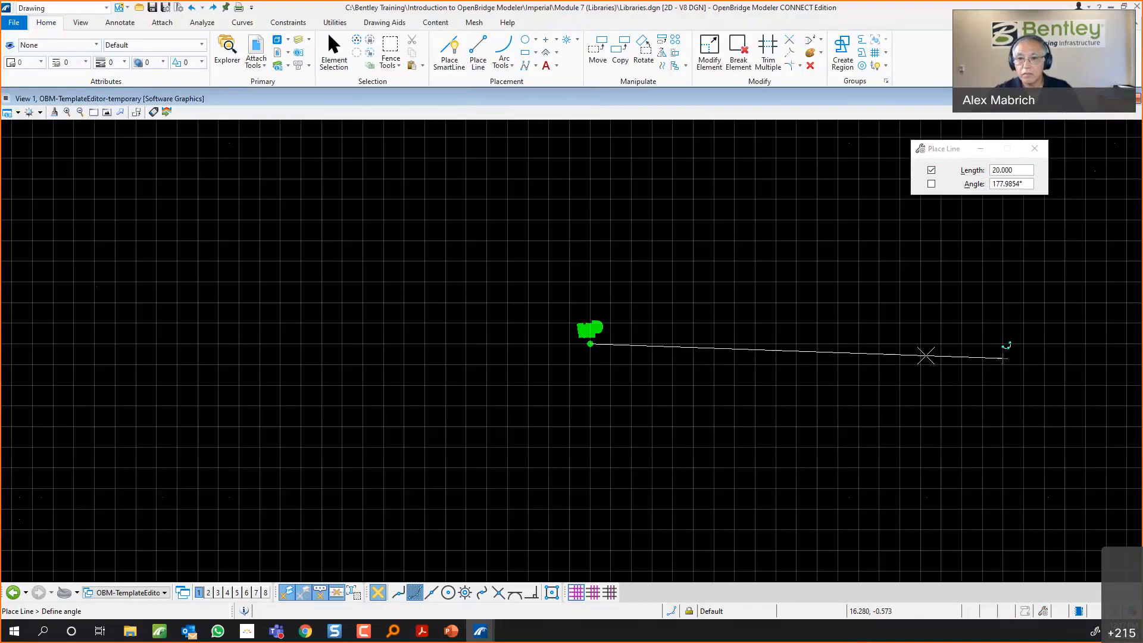
pyautogui.rightClick(946, 386)
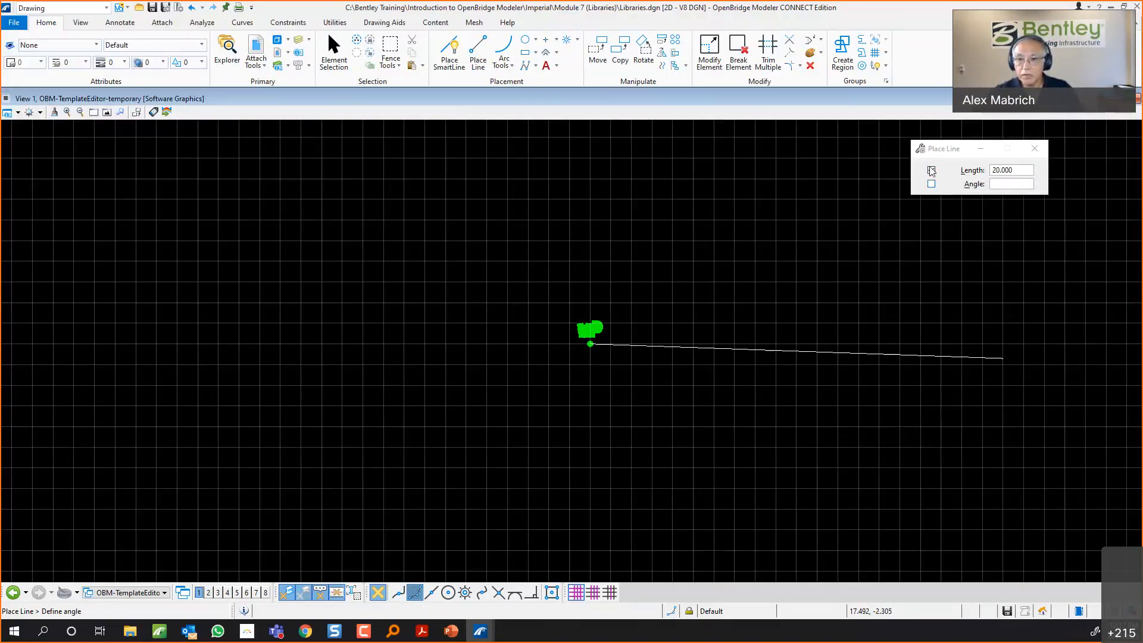
# With the length unlocked, draw the right edge about 1.46 down and a bottom edge about 19.9 long back to below WP.
pyautogui.click(932, 171)
pyautogui.click(1005, 359)
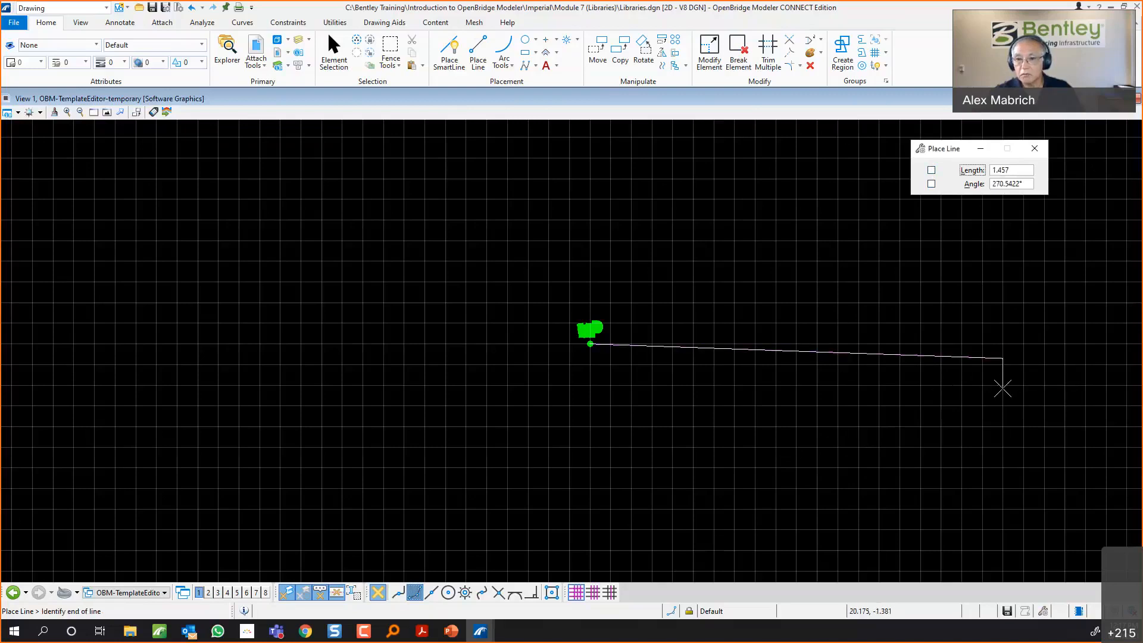
pyautogui.click(1003, 389)
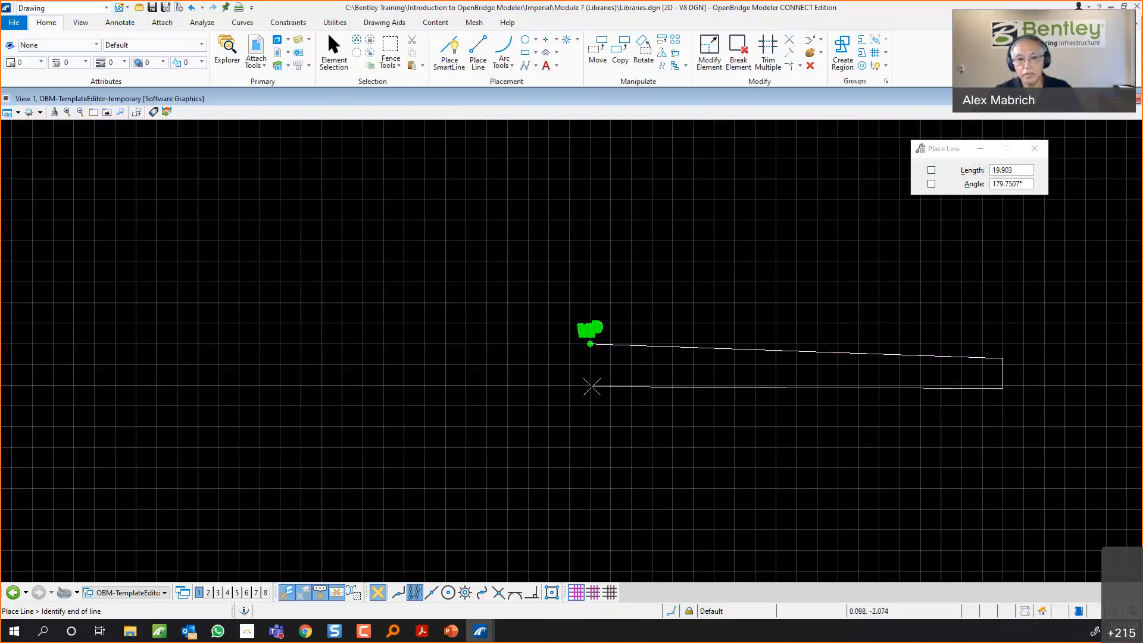
pyautogui.click(591, 385)
pyautogui.rightClick(626, 403)
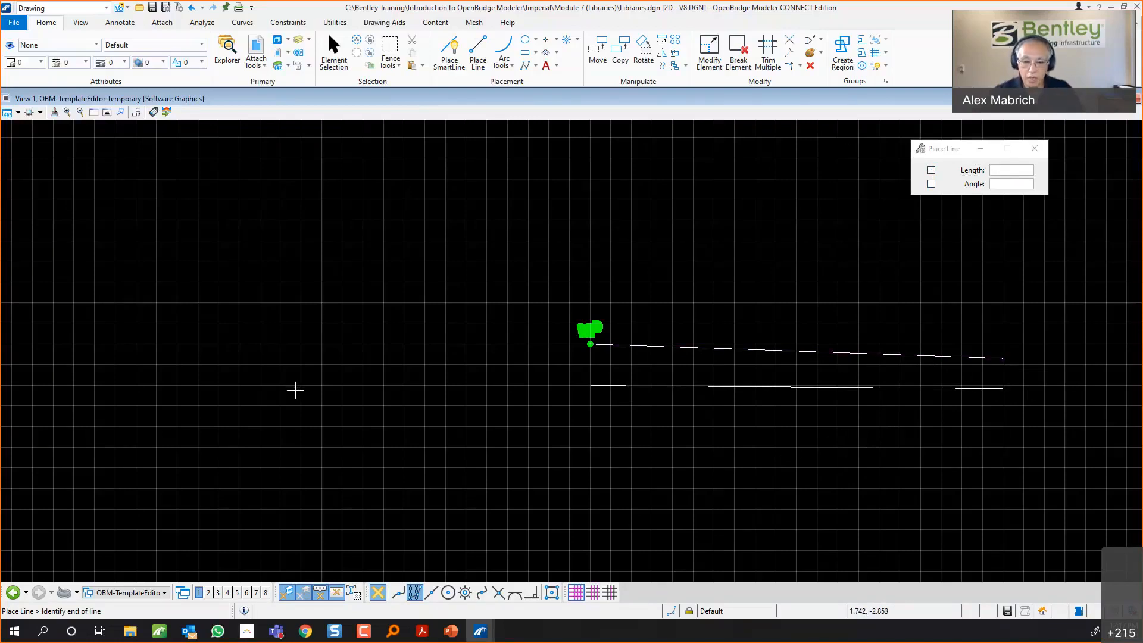
pyautogui.rightClick(296, 390)
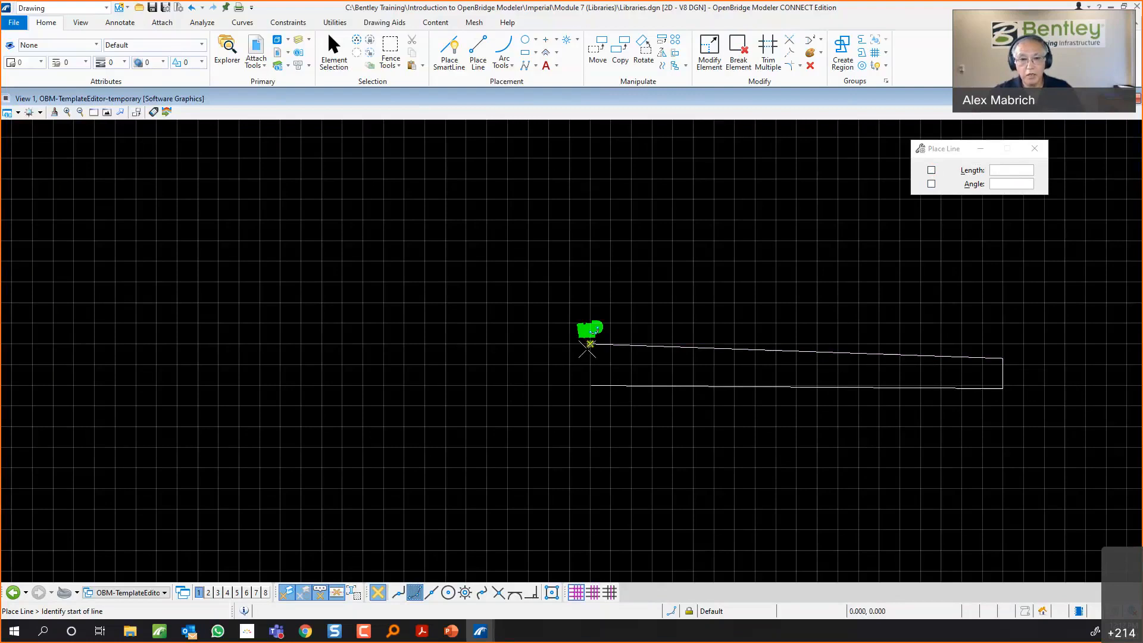
# Draw the left half from WP with a top edge about 14.5 long, a left edge about 1.73 high and a closing bottom edge.
pyautogui.click(587, 349)
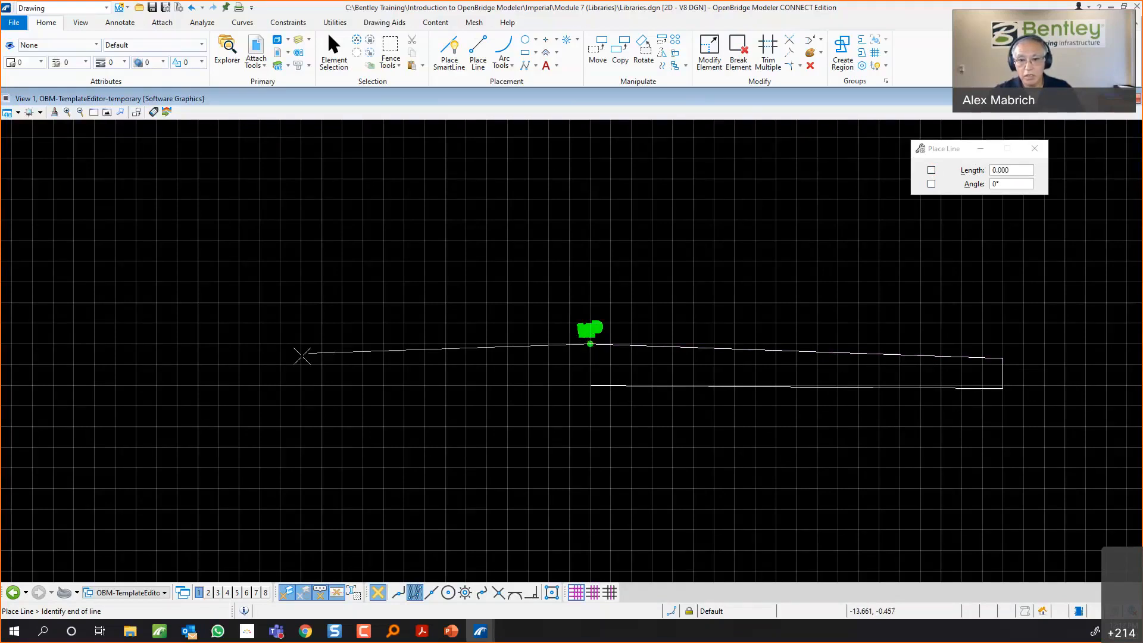
pyautogui.click(292, 354)
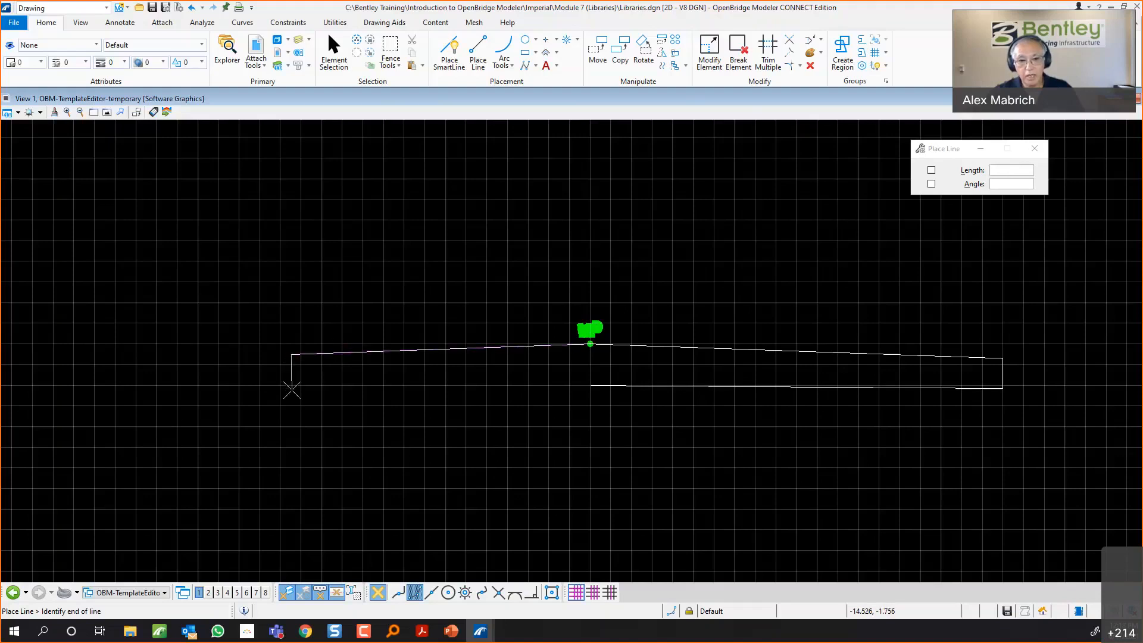
pyautogui.click(292, 390)
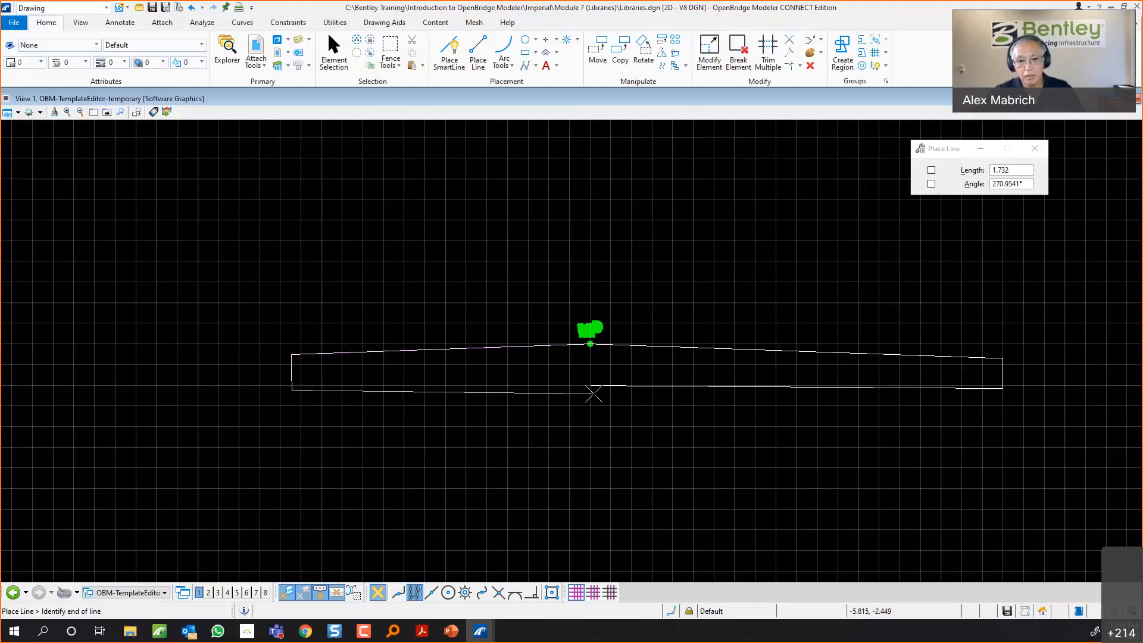
pyautogui.click(596, 386)
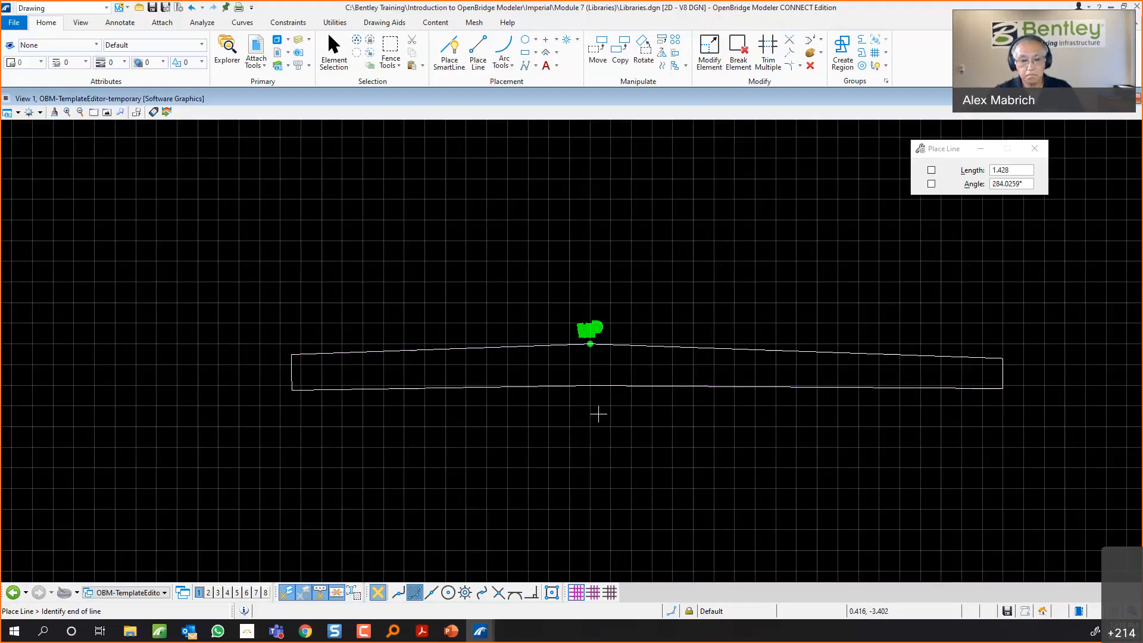
pyautogui.rightClick(598, 414)
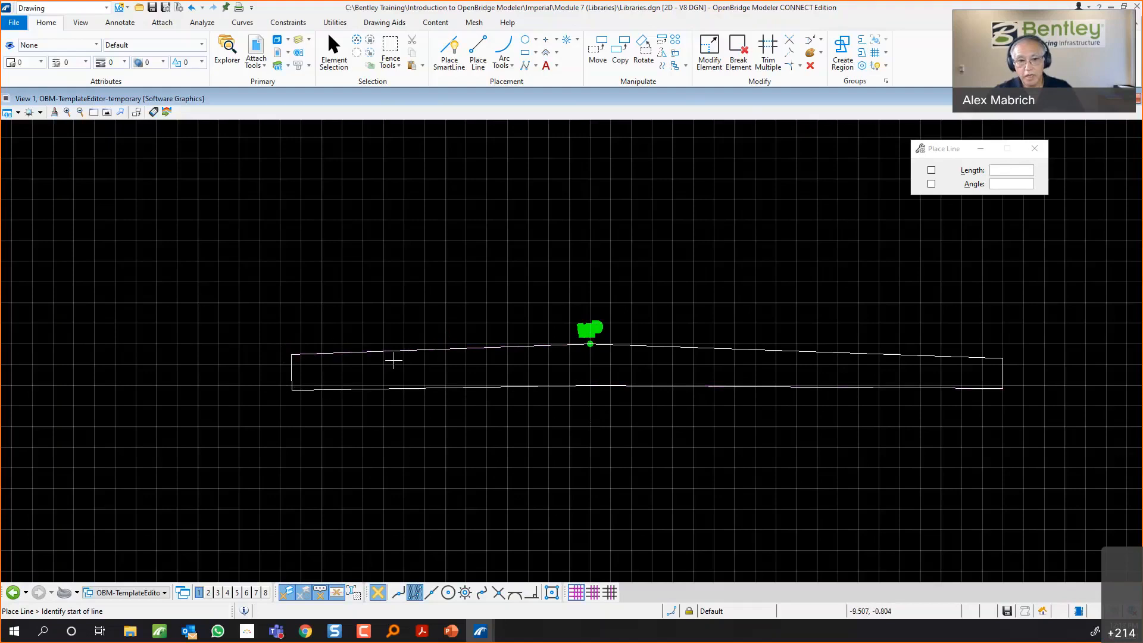
# Import the drawn slab outline from the model as the Slab ONE template geometry.
pyautogui.click(449, 54)
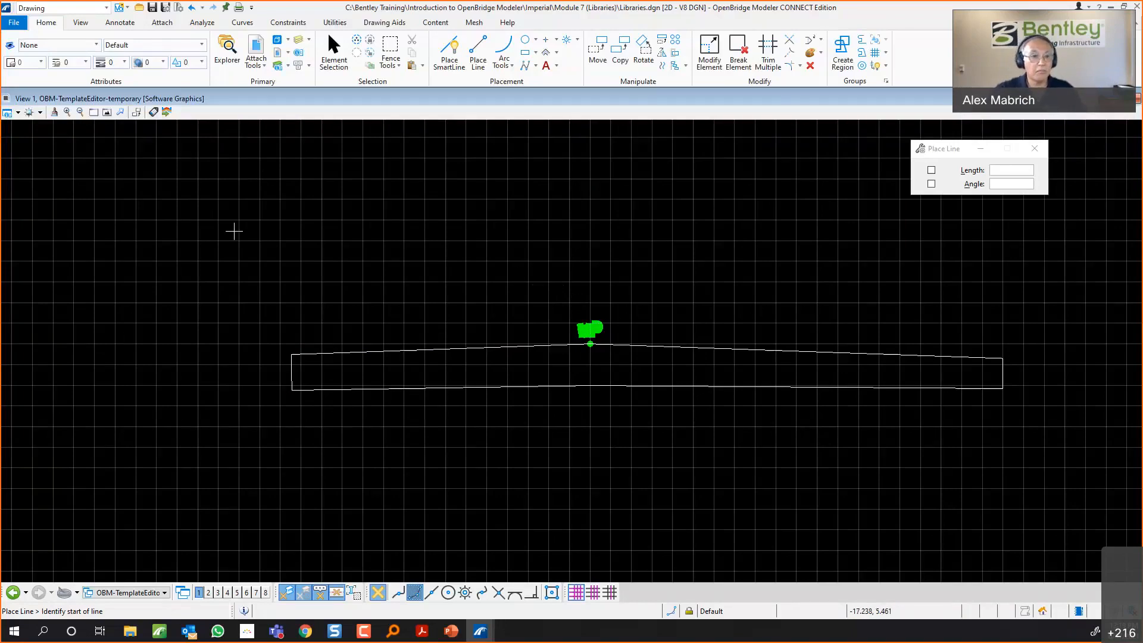
pyautogui.click(166, 113)
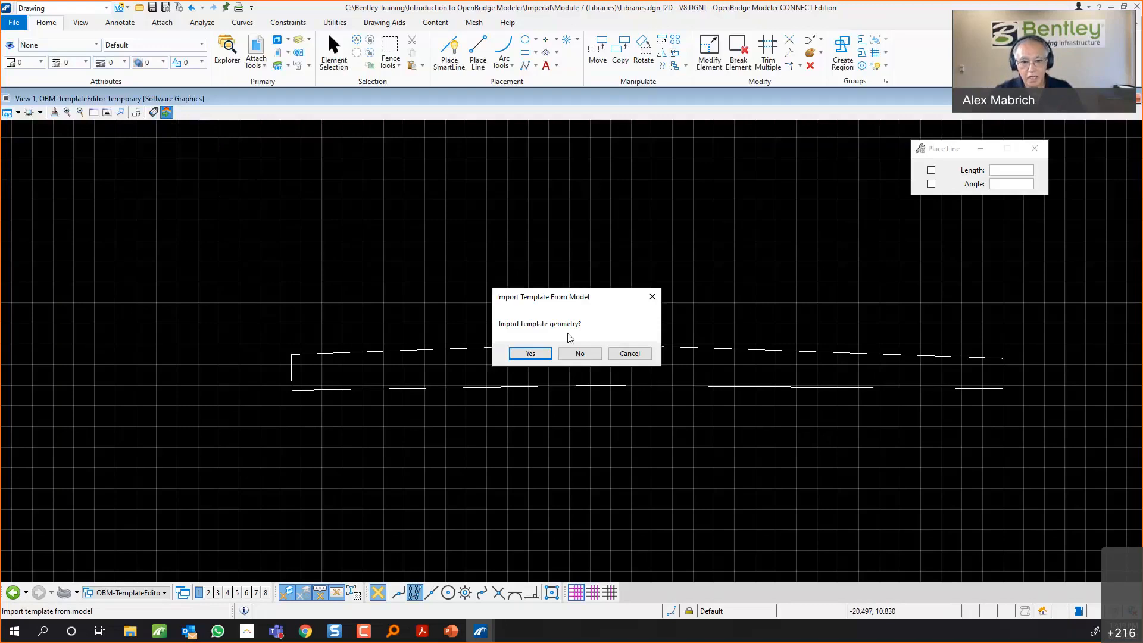
pyautogui.click(540, 356)
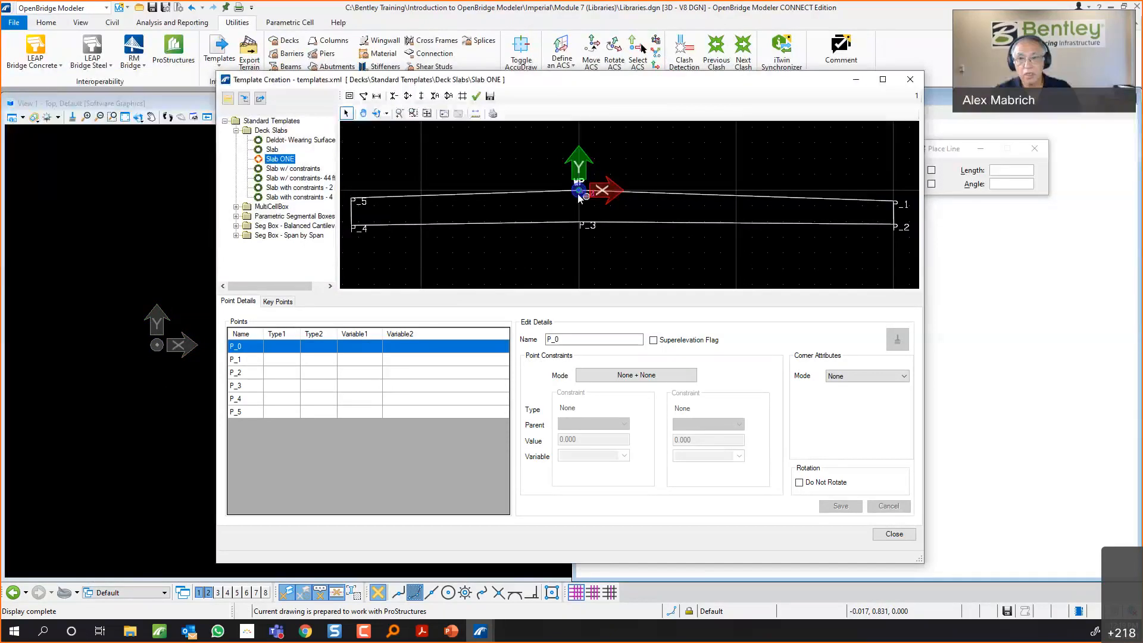
# Select point P_1 of the template and inspect the imported outline around its working point.
pyautogui.click(248, 364)
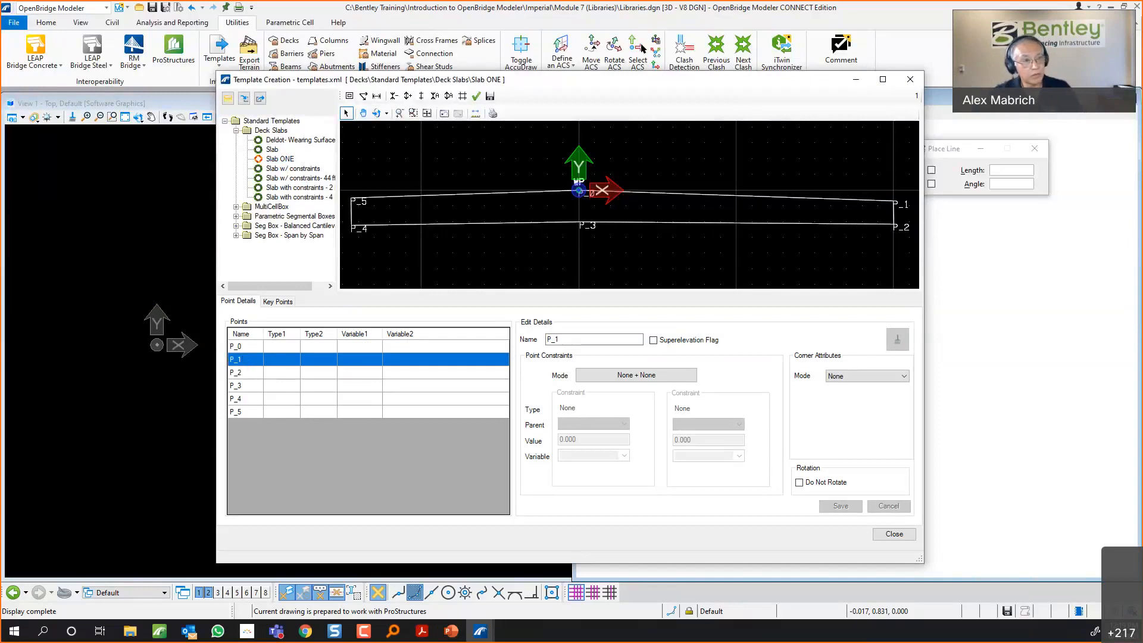
pyautogui.hotkey('alt', 'Tab')
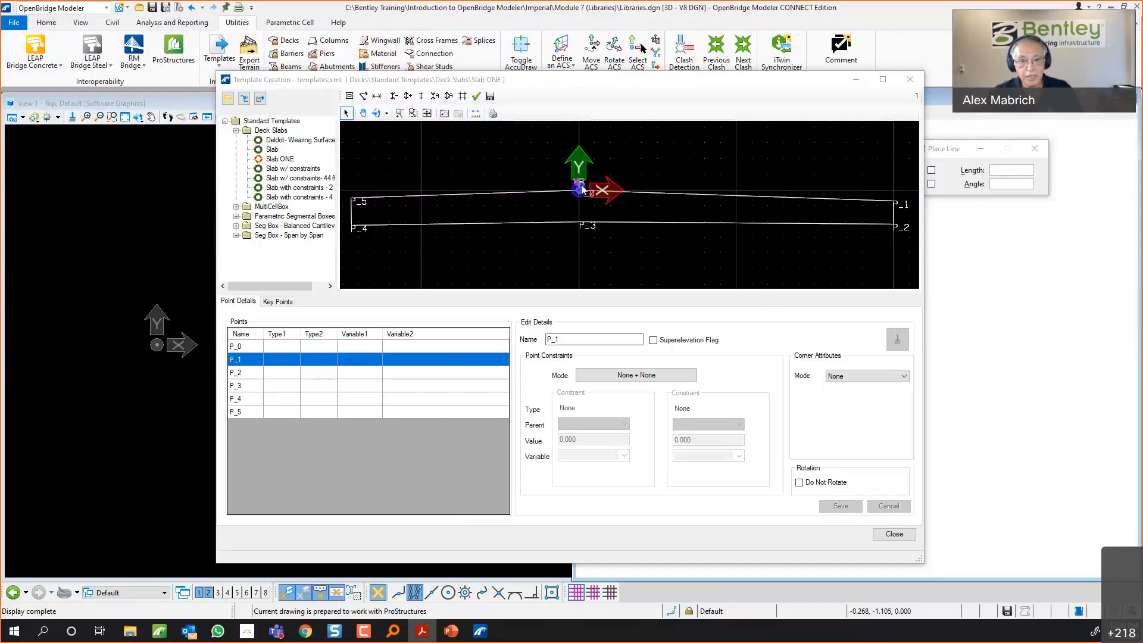
pyautogui.scroll(3, 582, 189)
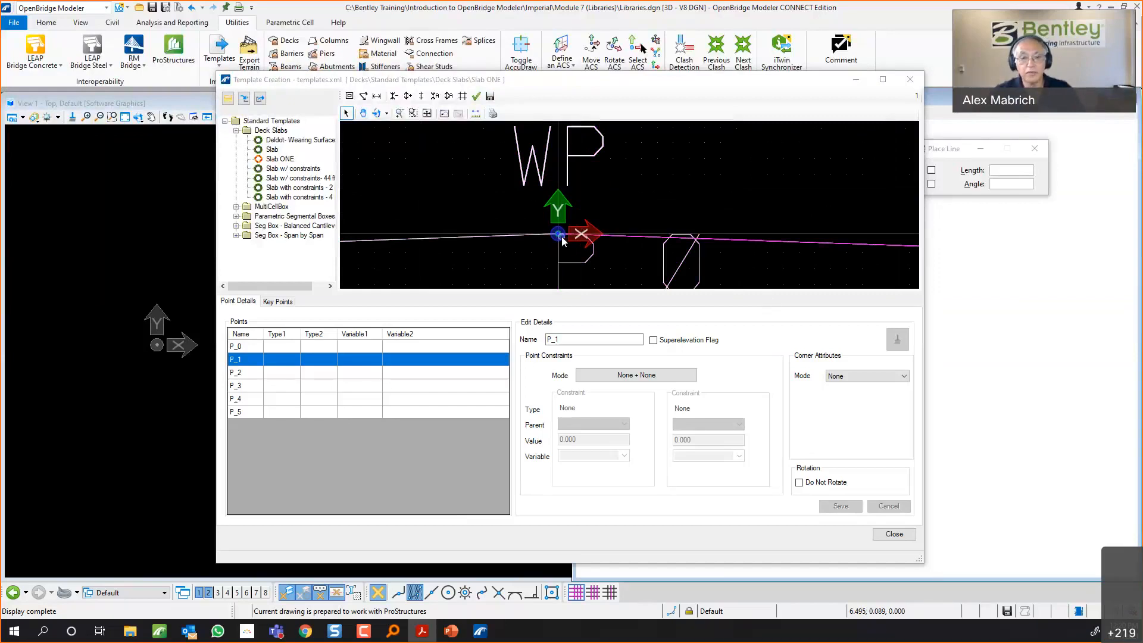
pyautogui.scroll(-3, 563, 240)
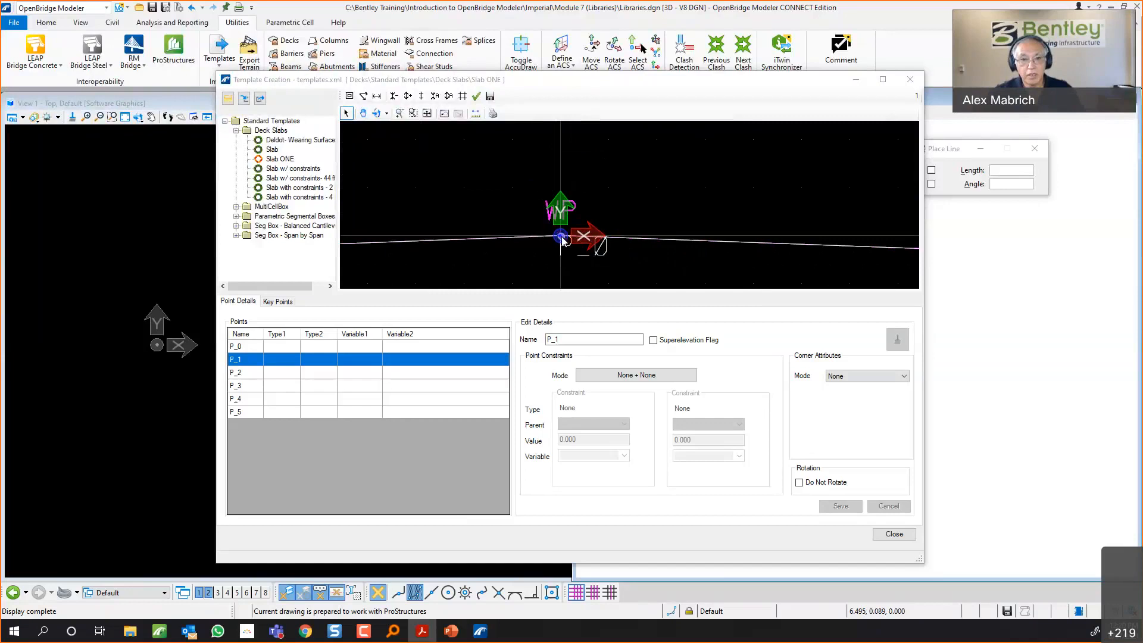
pyautogui.scroll(-2, 563, 241)
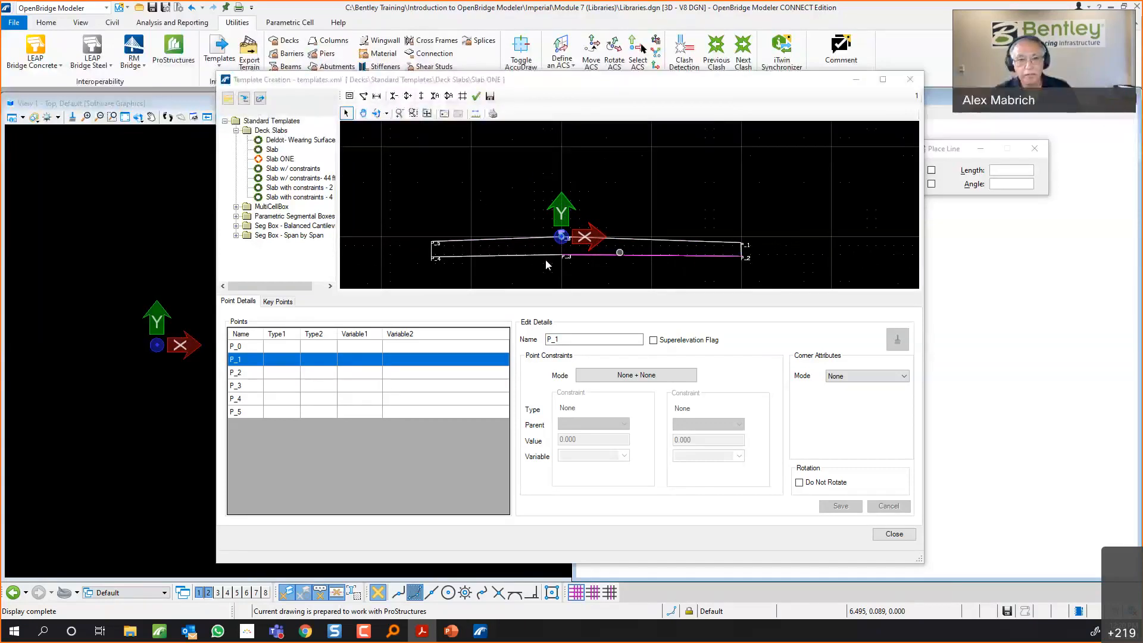
pyautogui.scroll(2, 644, 278)
pyautogui.scroll(-2, 645, 278)
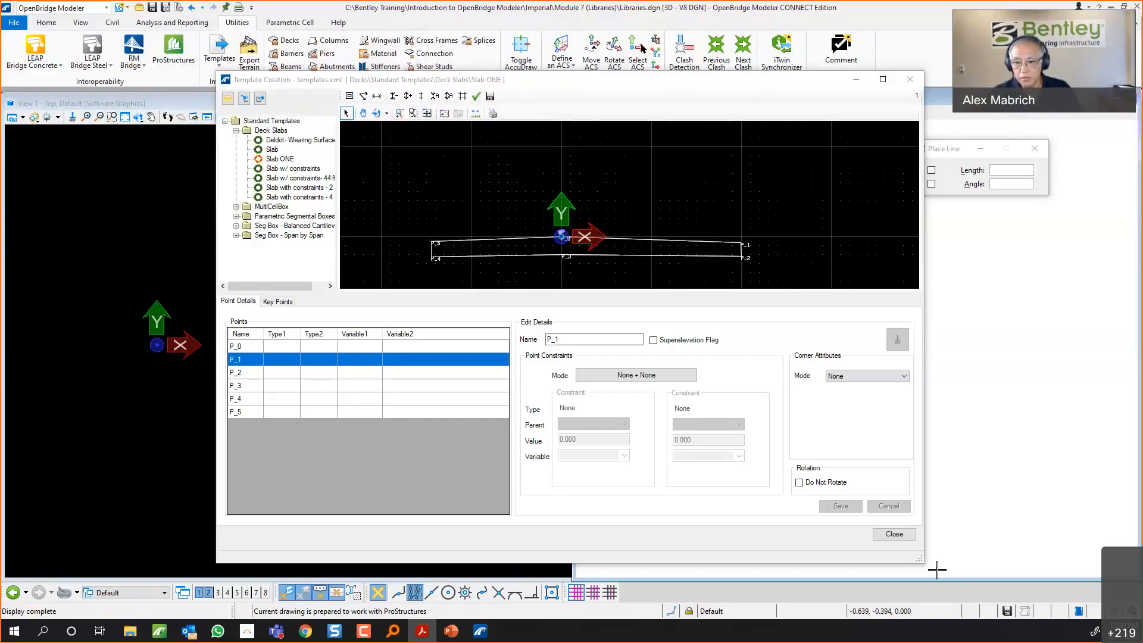
# Enlarge the Template Creation window and fit the Slab ONE outline in its preview.
pyautogui.click(745, 95)
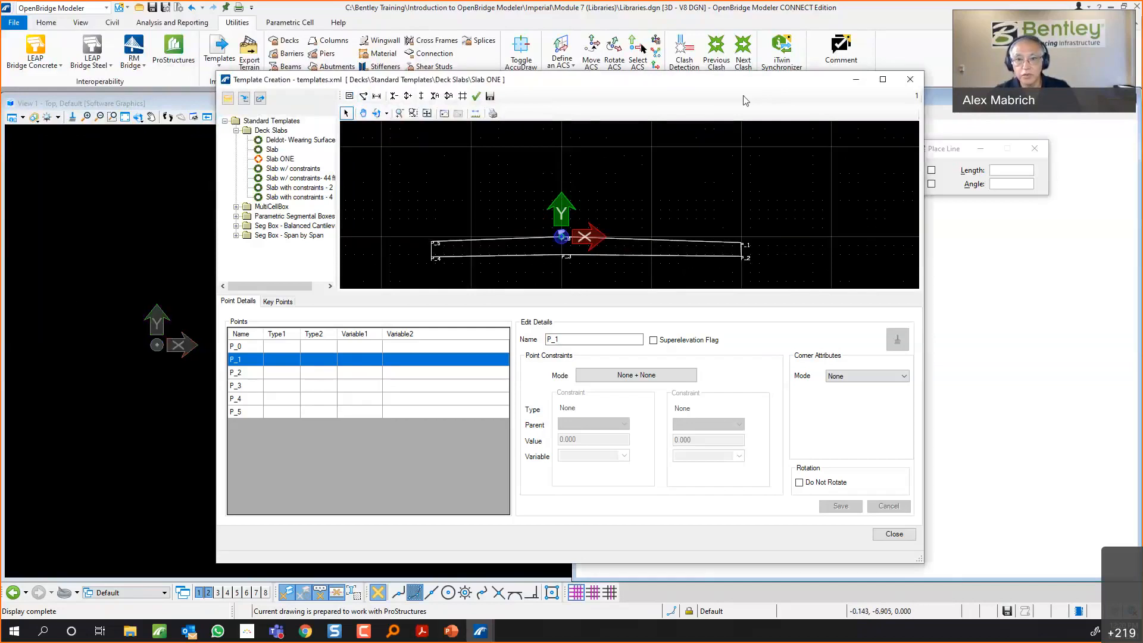
pyautogui.doubleClick(735, 87)
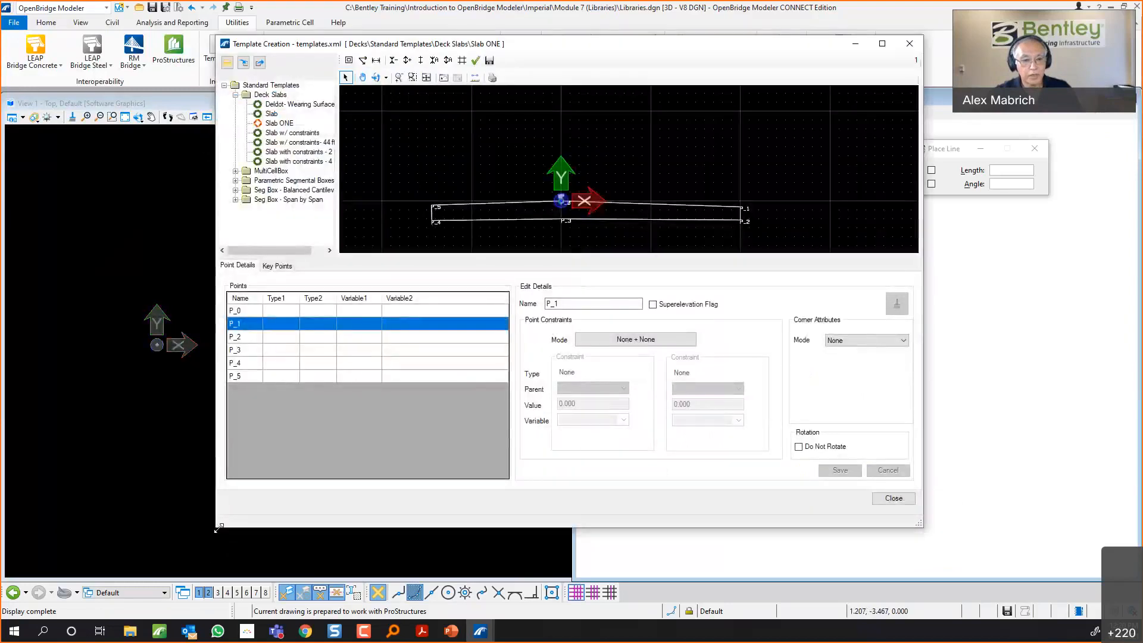
pyautogui.moveTo(218, 528); pyautogui.dragTo(155, 592)
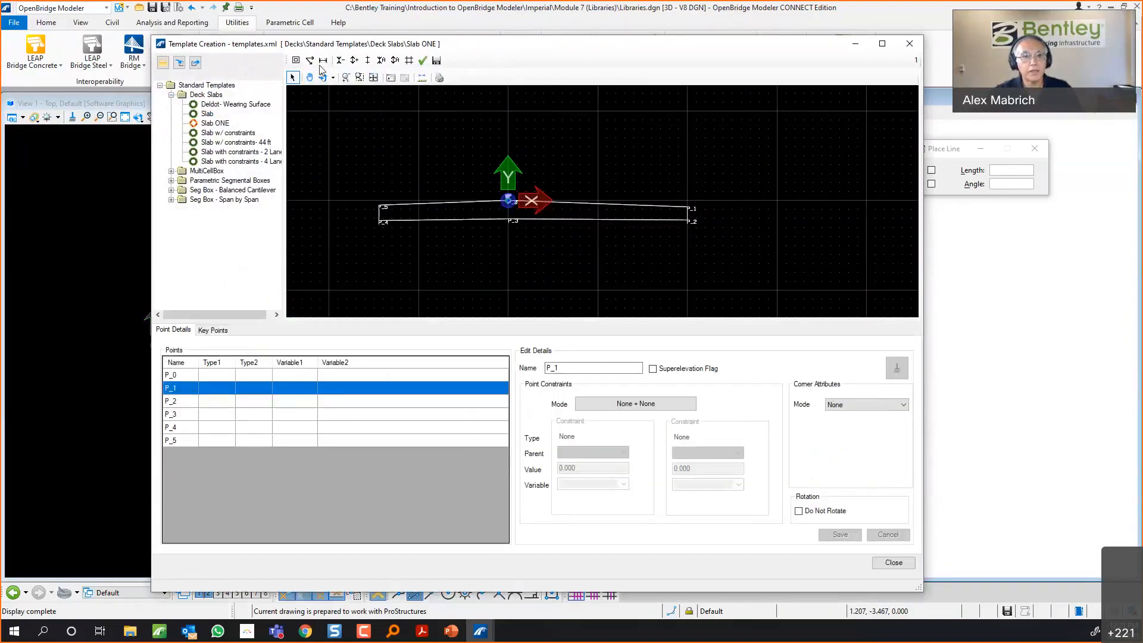
pyautogui.click(374, 78)
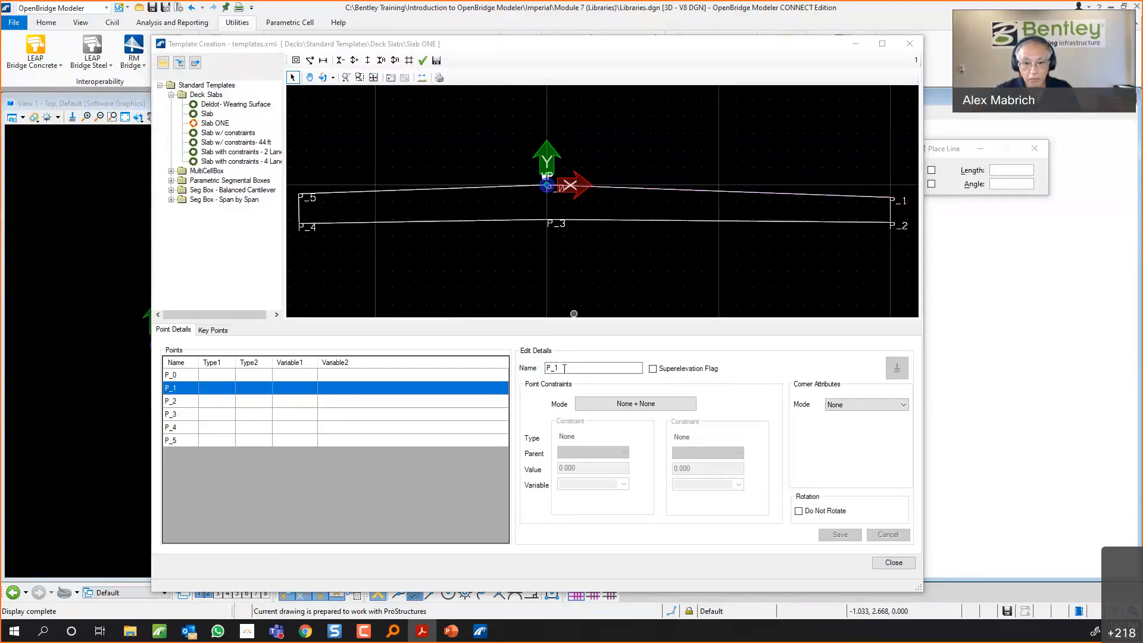
# Constrain template point P_1 with the Horizontal + Slope mode, keeping Working Point as the horizontal constraint's parent.
pyautogui.click(652, 405)
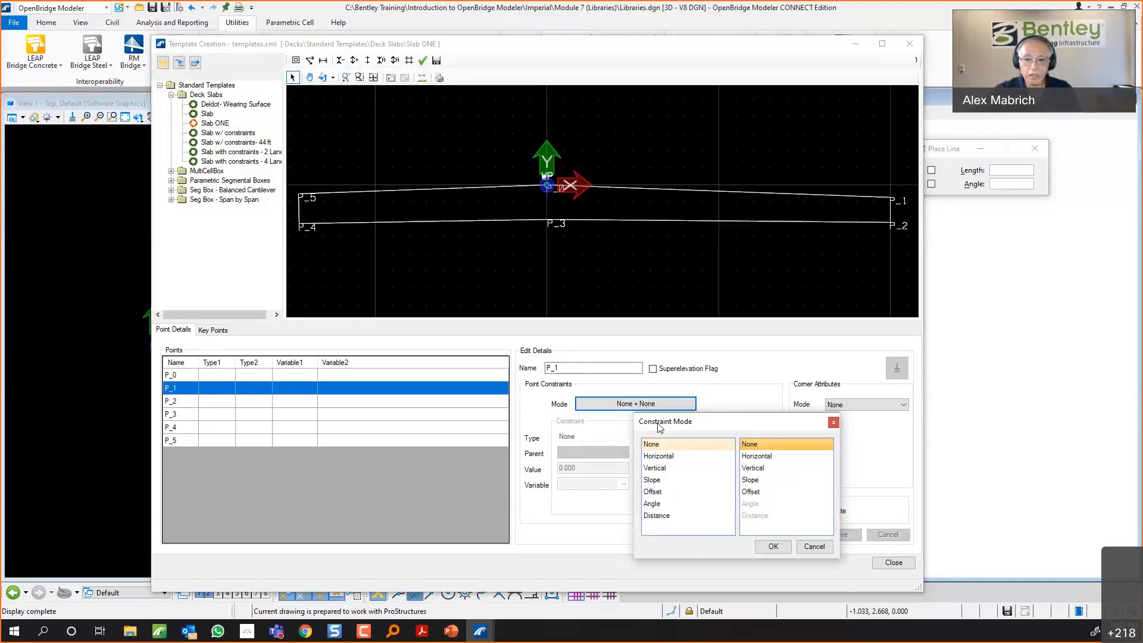
pyautogui.click(664, 462)
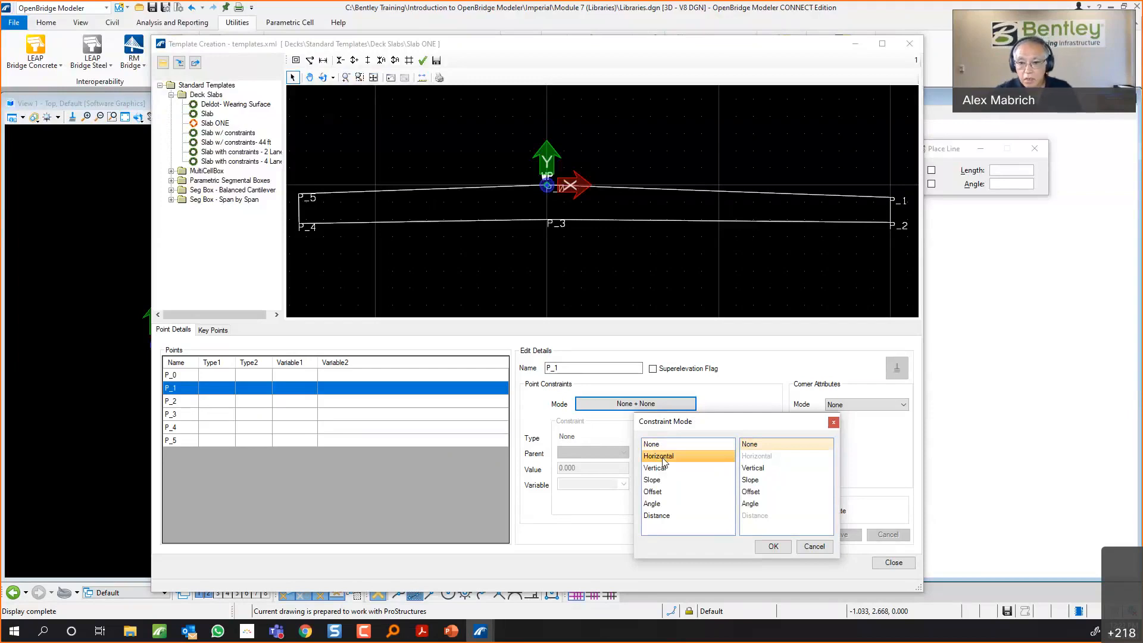
pyautogui.click(751, 480)
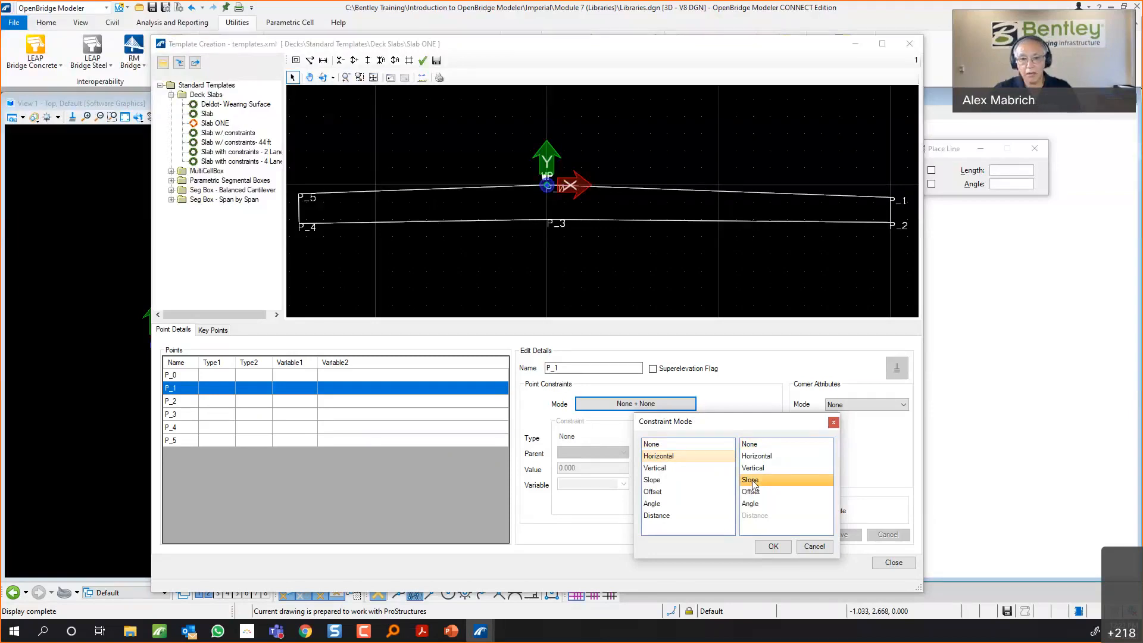
pyautogui.click(773, 547)
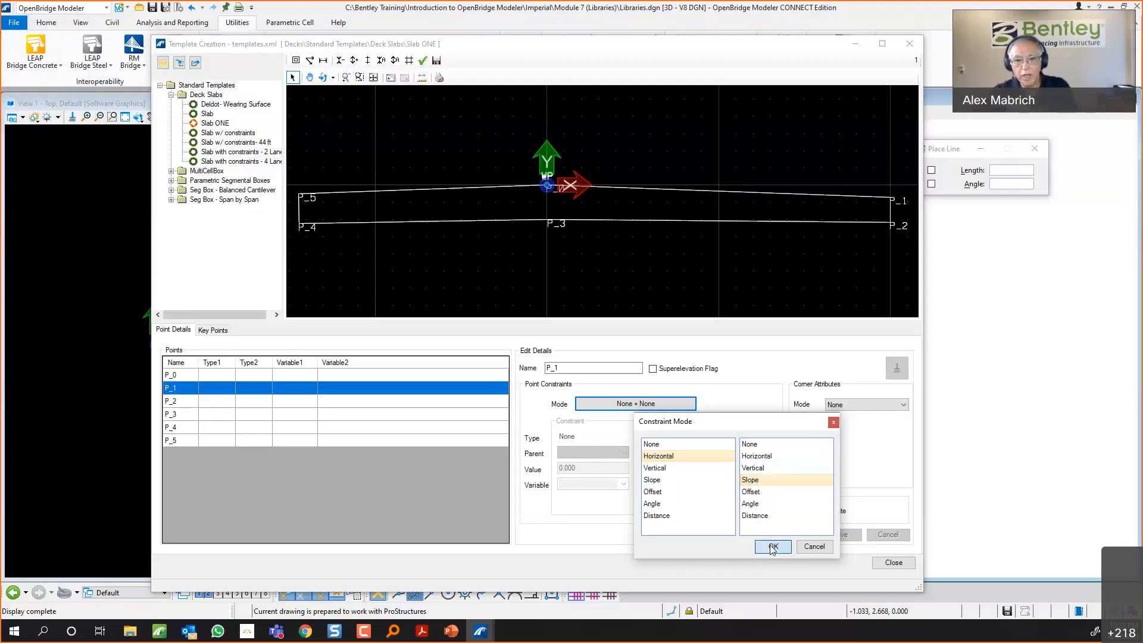
pyautogui.click(606, 453)
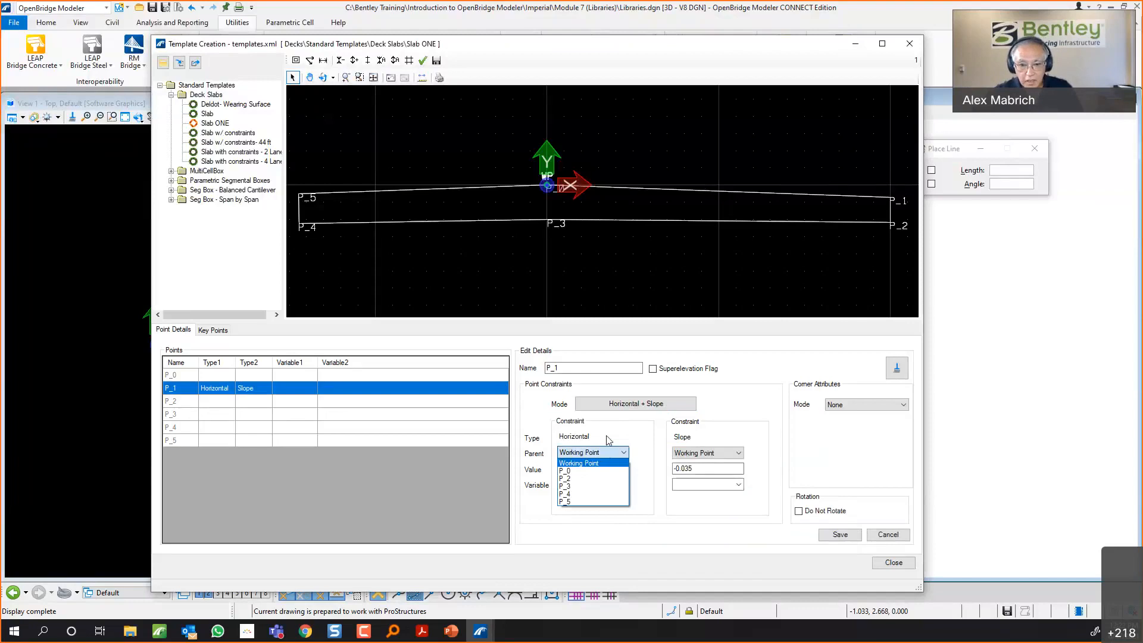
pyautogui.click(607, 431)
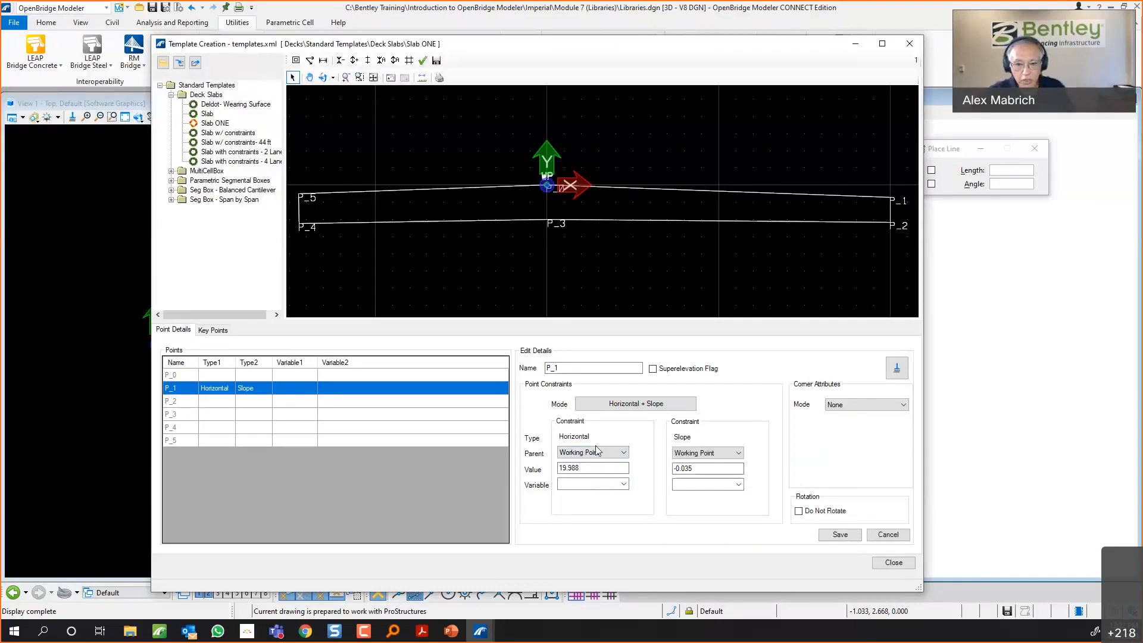
# Set P_1's horizontal constraint value to 20.0 and its slope value to -0.020, and save the point.
pyautogui.click(579, 468)
pyautogui.hotkey('ctrl', 'a')
pyautogui.write('20.0')
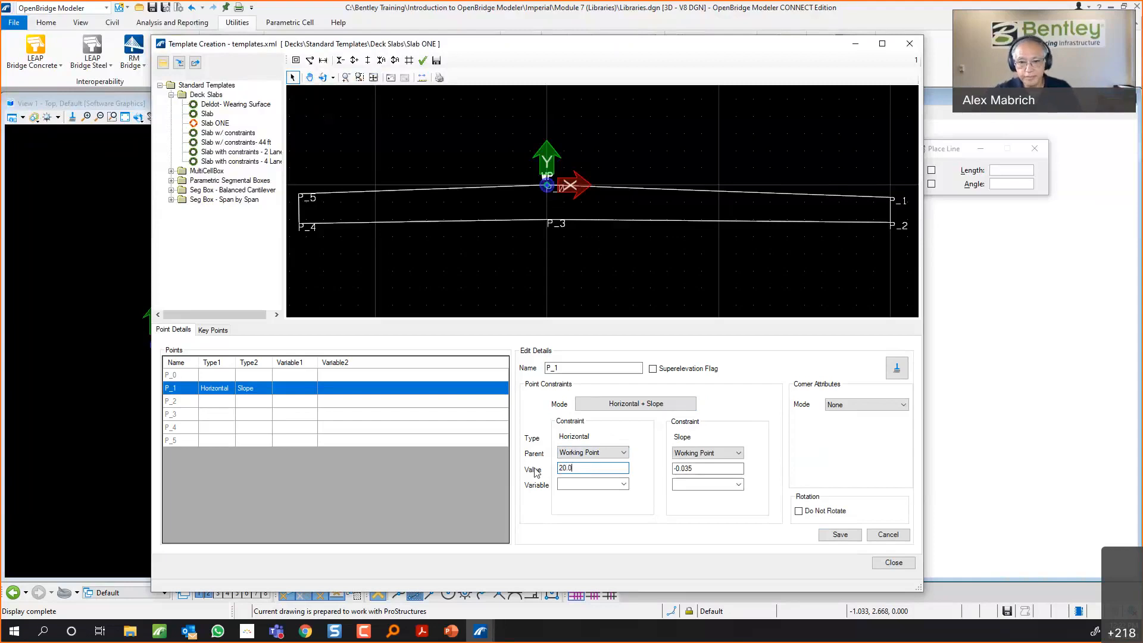
pyautogui.moveTo(711, 470); pyautogui.dragTo(656, 468)
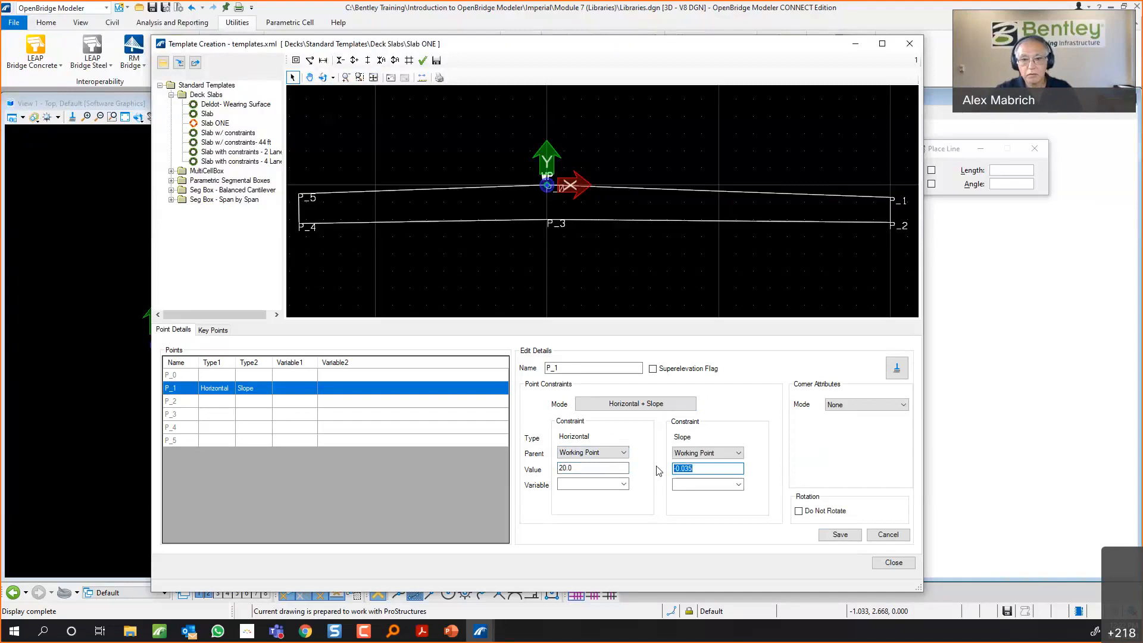
pyautogui.write('-0.020')
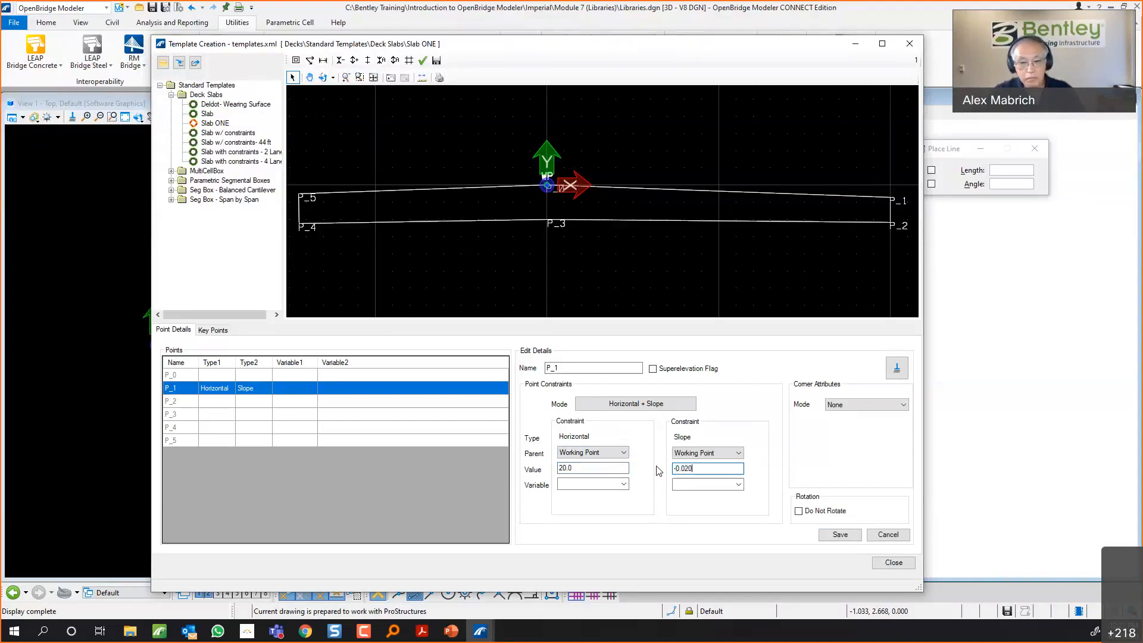
pyautogui.press('Tab')
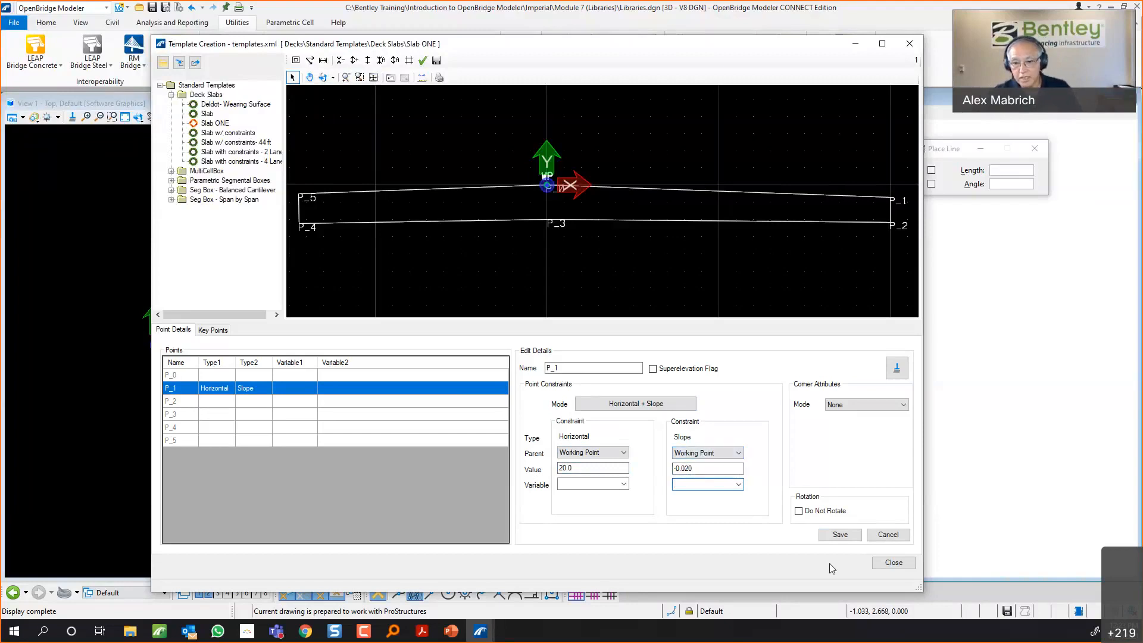
pyautogui.click(840, 535)
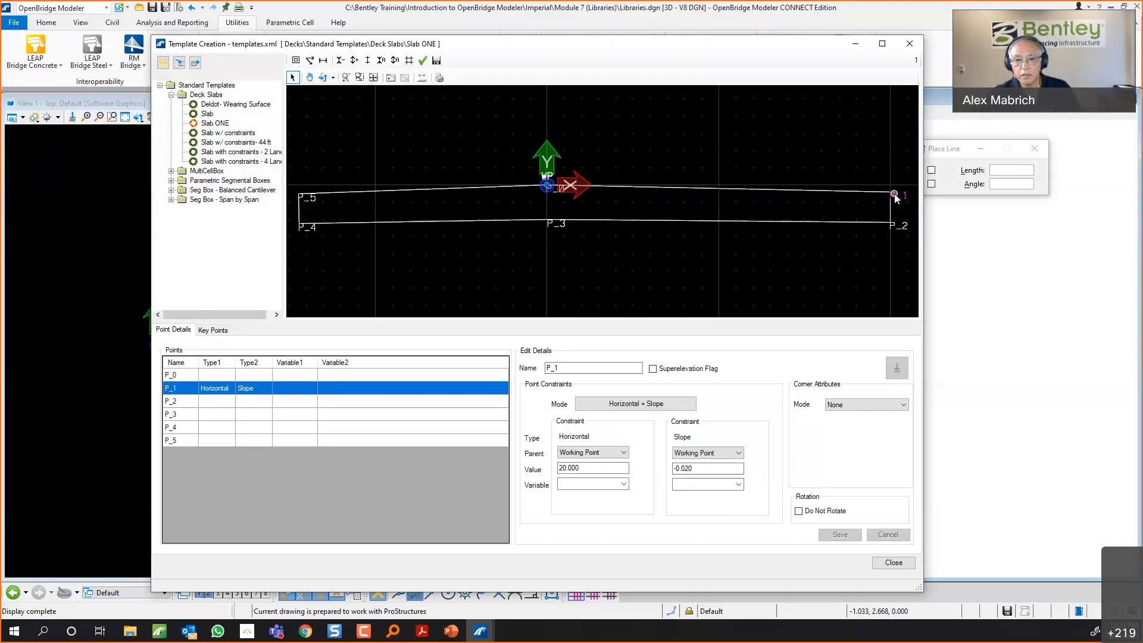
# Try a horizontal constraint value of 15.0 for P_1 and save it to test the slab outline.
pyautogui.doubleClick(572, 468)
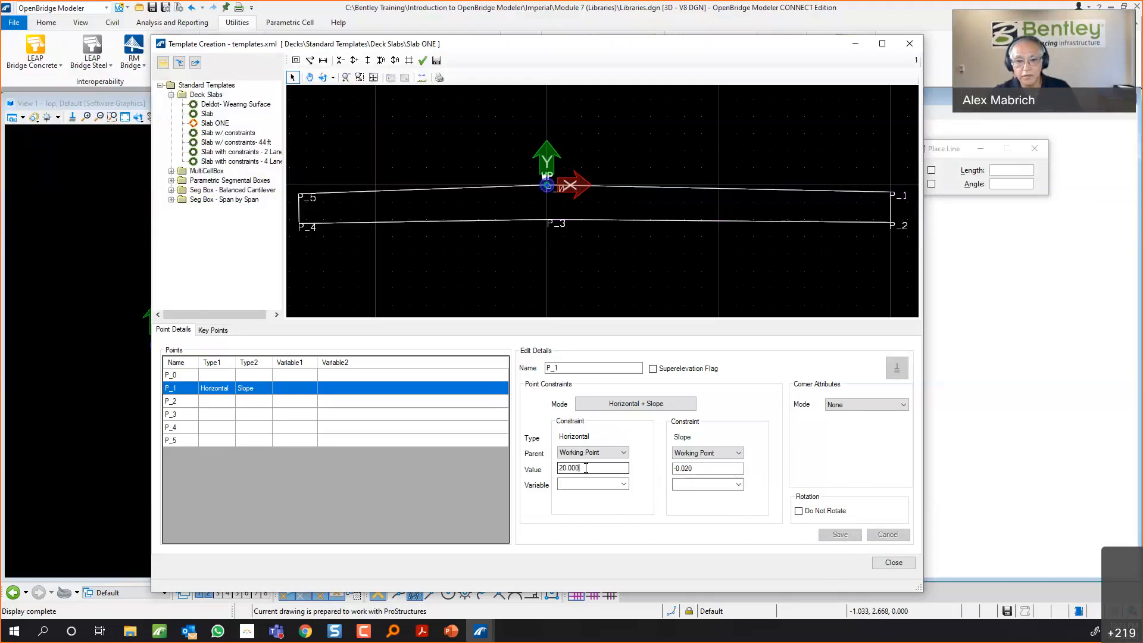
pyautogui.write('15')
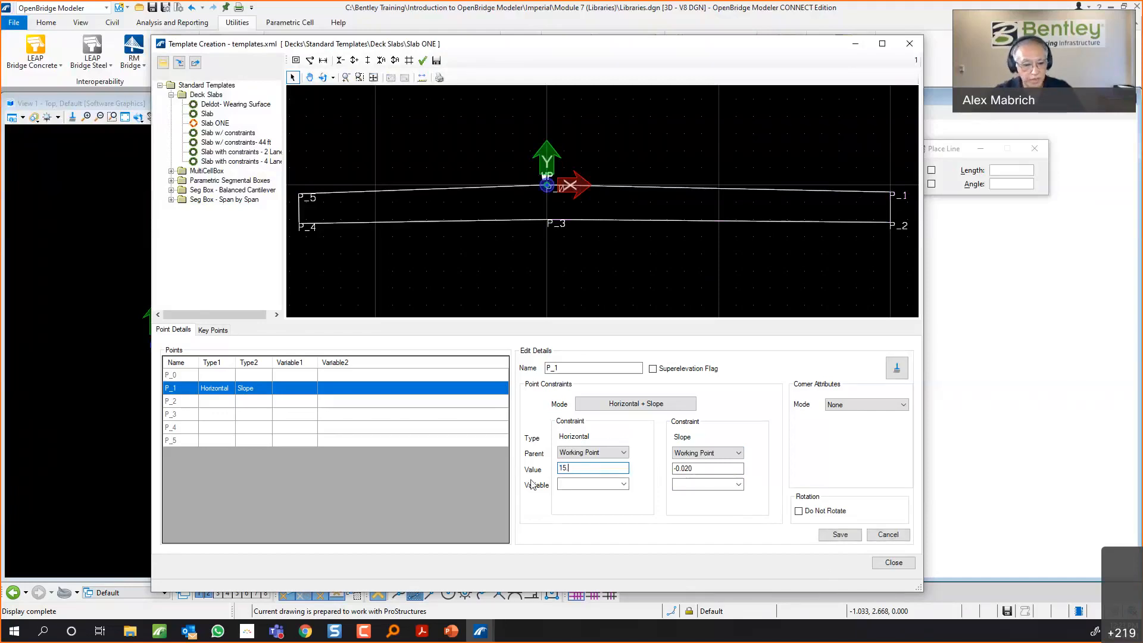
pyautogui.write('.0')
pyautogui.click(840, 535)
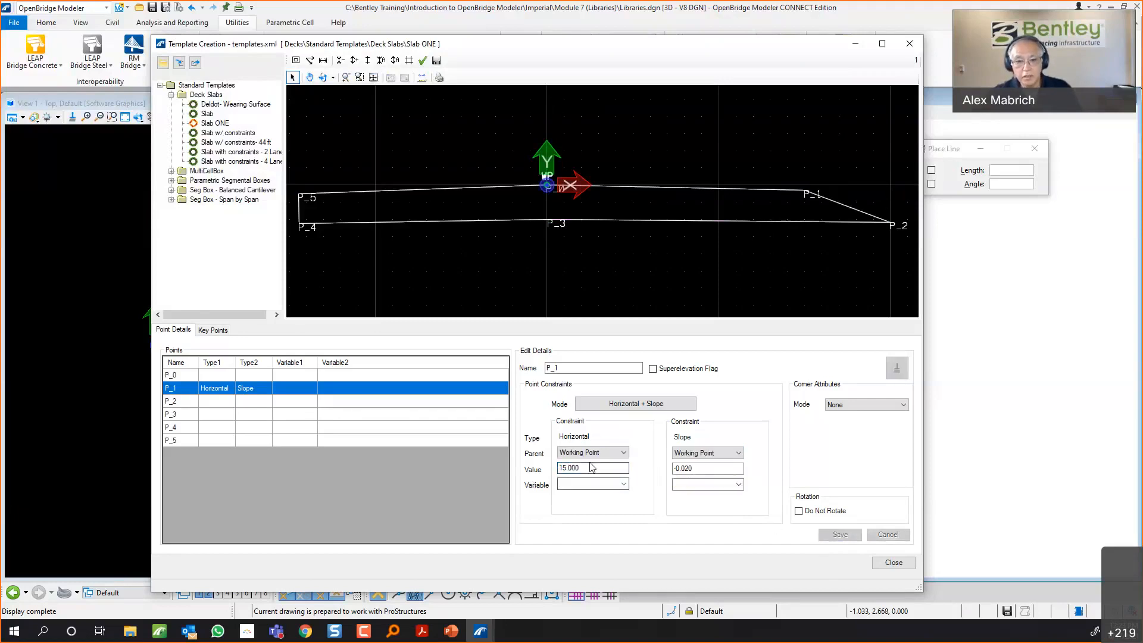
# Restore P_1's horizontal value to 20.0 and try a slope of 0.5, saving the point.
pyautogui.moveTo(585, 468); pyautogui.dragTo(540, 476)
pyautogui.write('20.0')
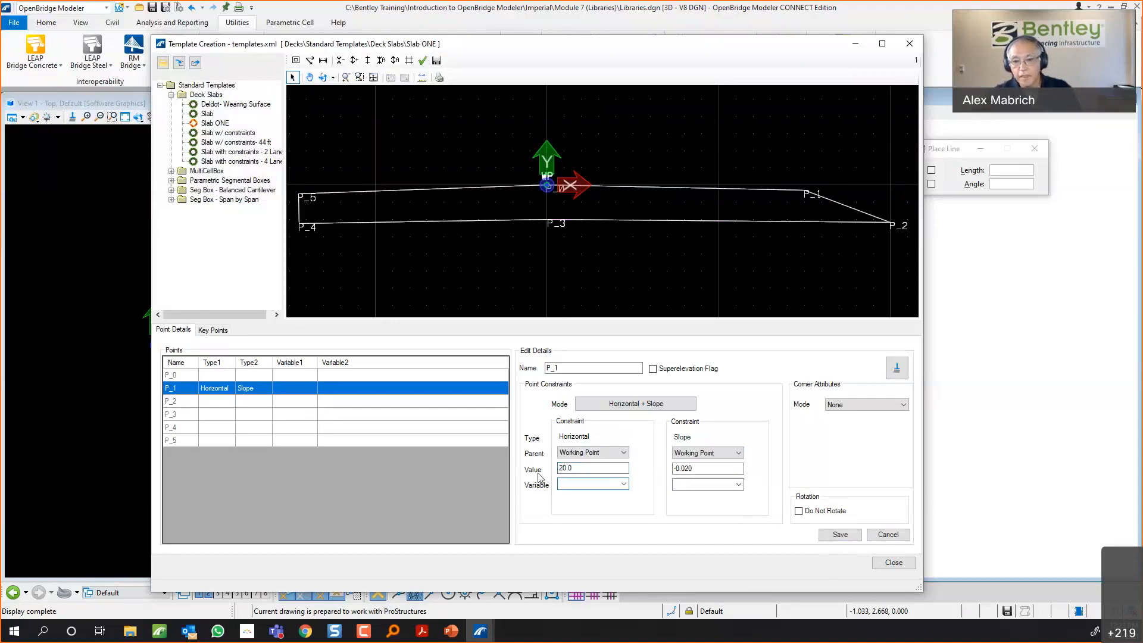
pyautogui.press('Tab')
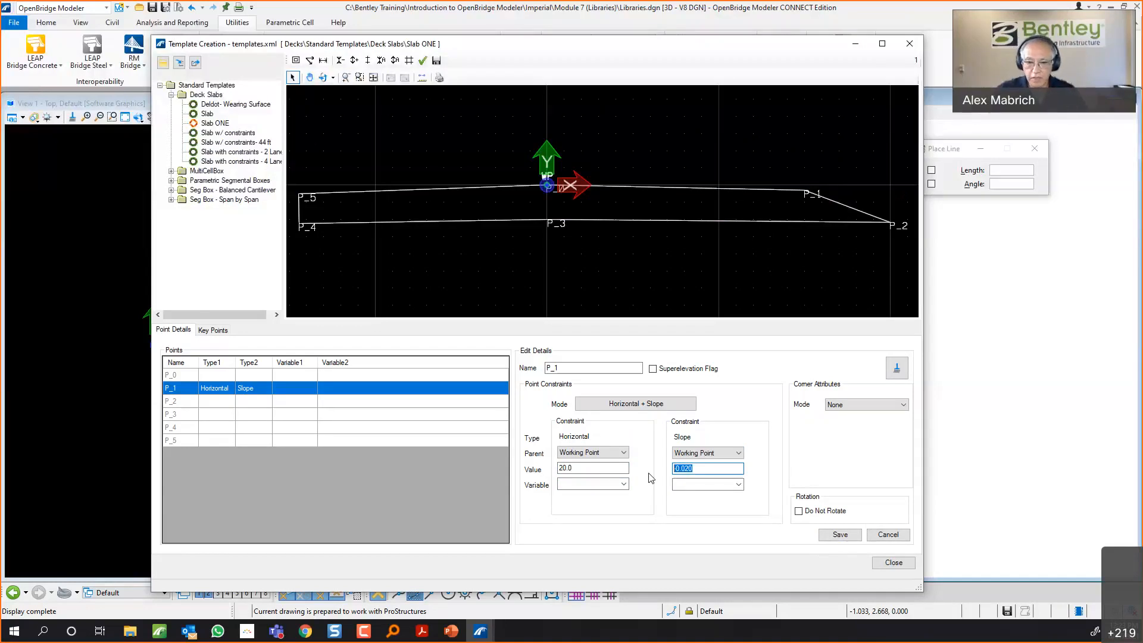
pyautogui.write('0.5')
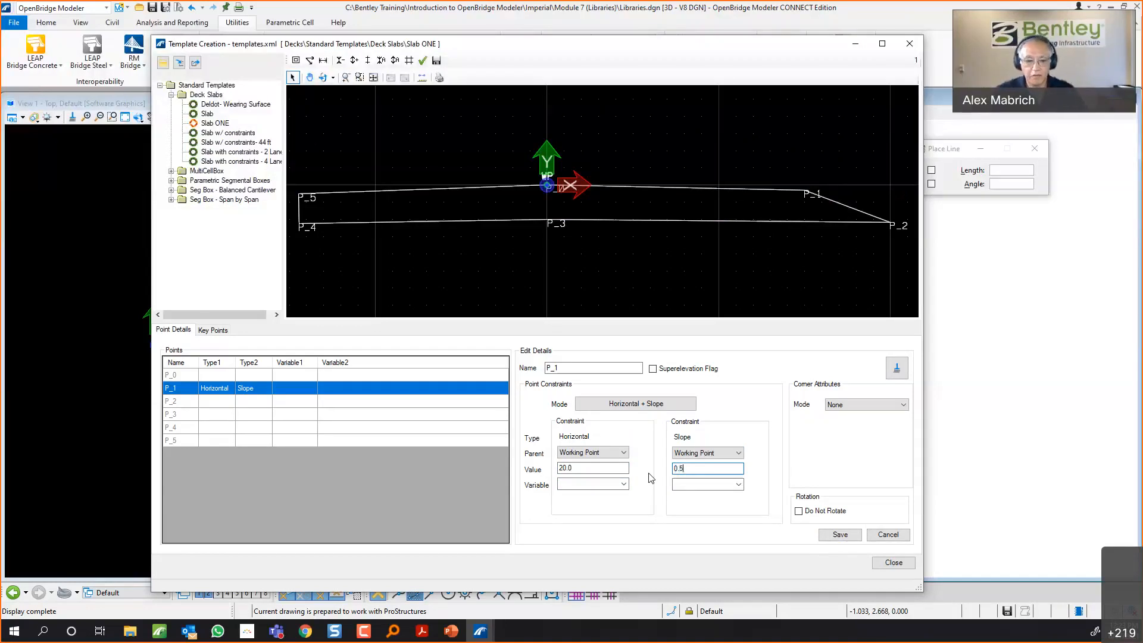
pyautogui.click(841, 536)
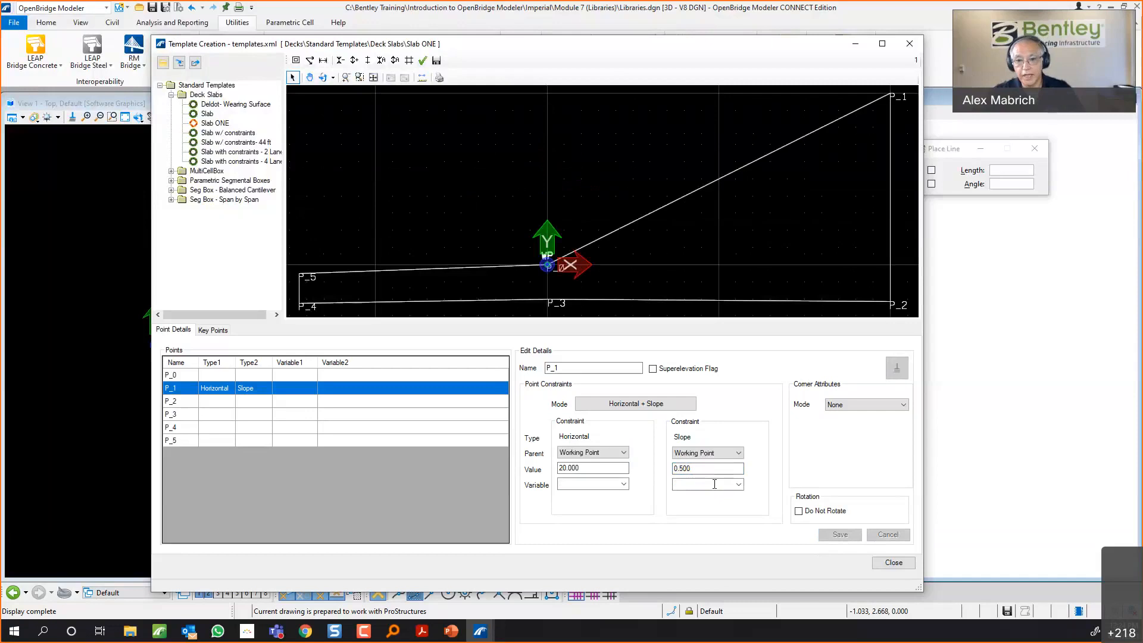
# Set P_1's slope constraint value to -0.02 and save the point.
pyautogui.moveTo(709, 469); pyautogui.dragTo(661, 470)
pyautogui.write('-')
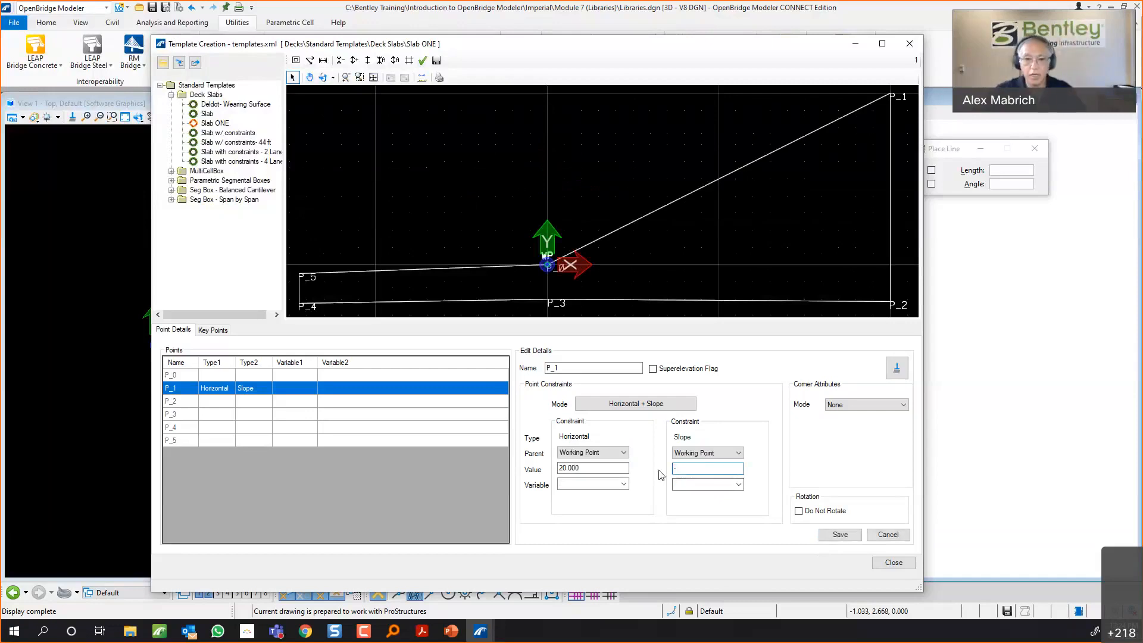
pyautogui.write('0.0')
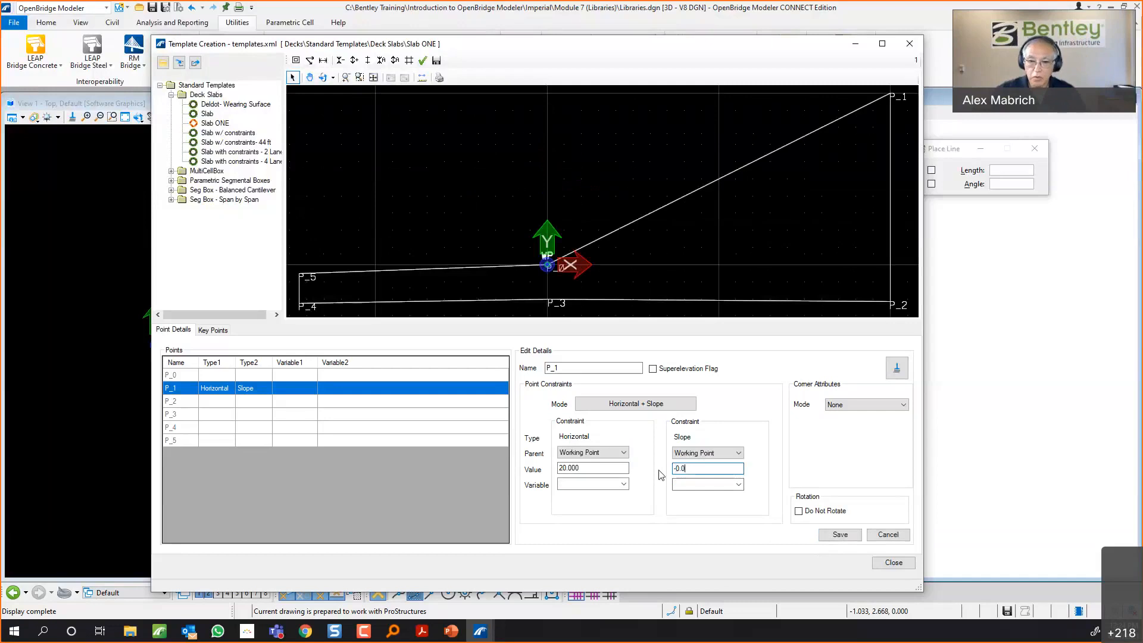
pyautogui.write('2')
pyautogui.click(839, 535)
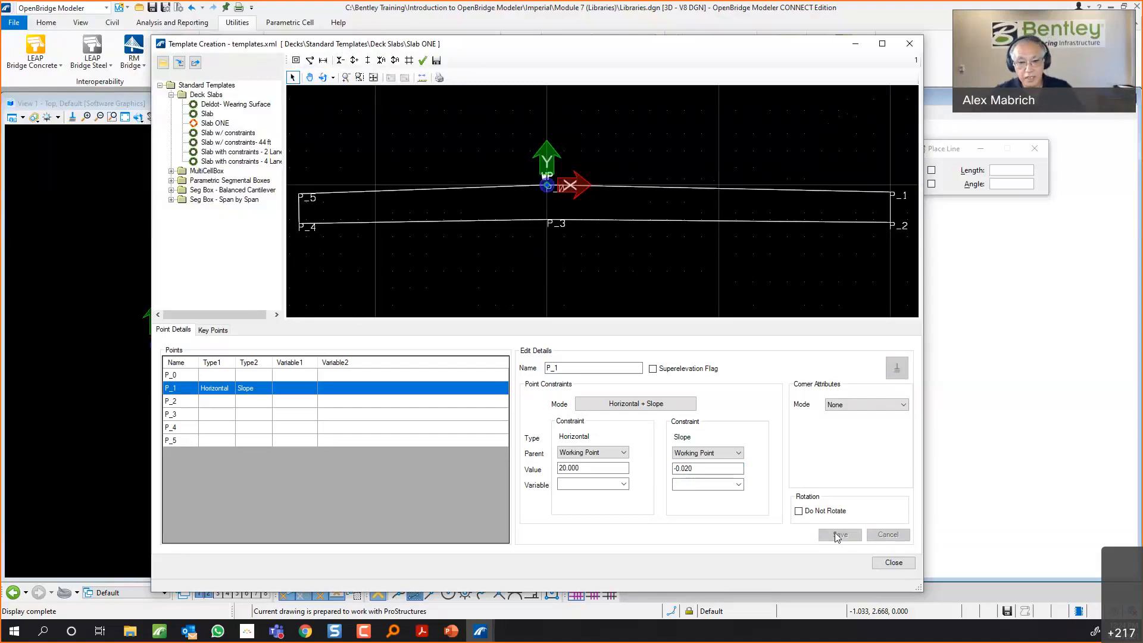
# Assign the variable name RtLn_Width to P_1's horizontal constraint.
pyautogui.click(590, 482)
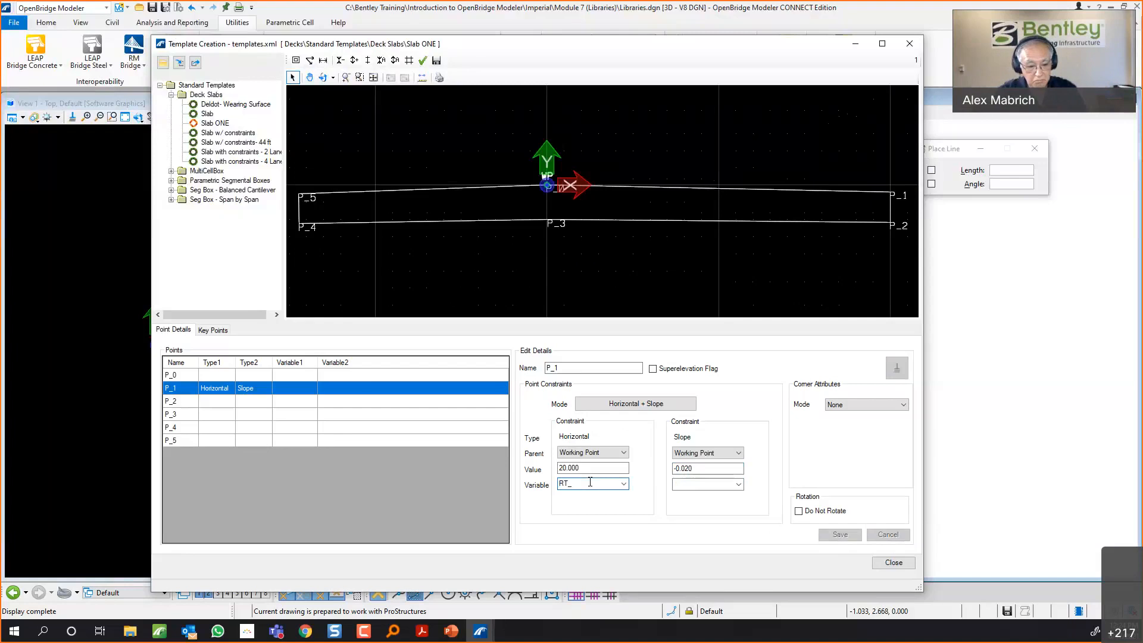
pyautogui.write('idth')
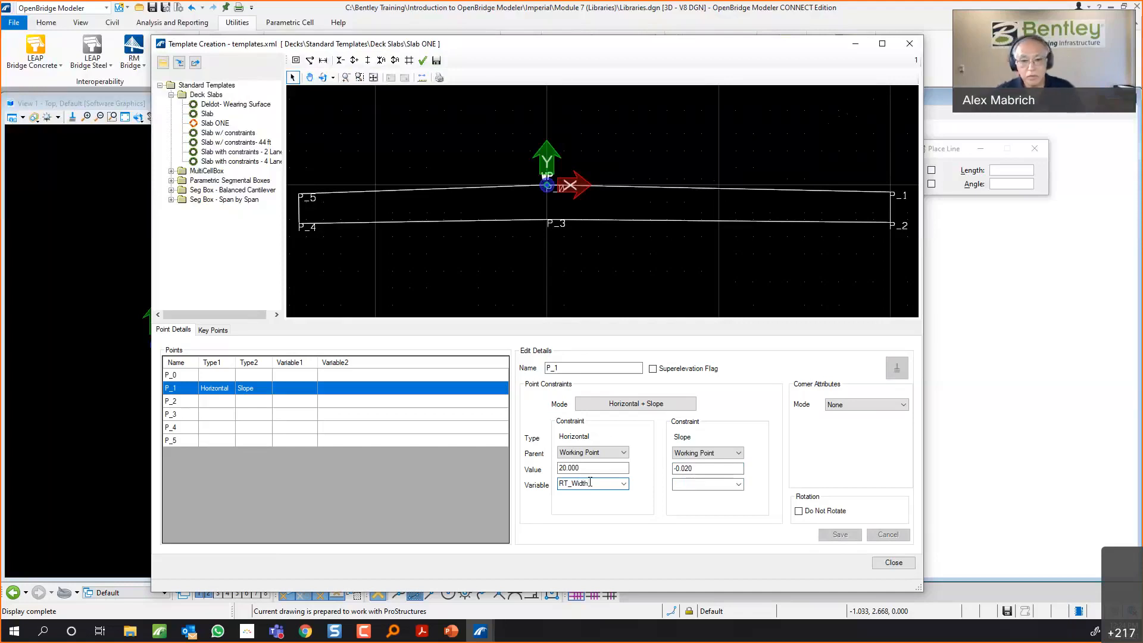
pyautogui.press('BackSpace')
pyautogui.press('BackSpace')
pyautogui.press('BackSpace')
pyautogui.press('BackSpace')
pyautogui.press('BackSpace')
pyautogui.press('BackSpace')
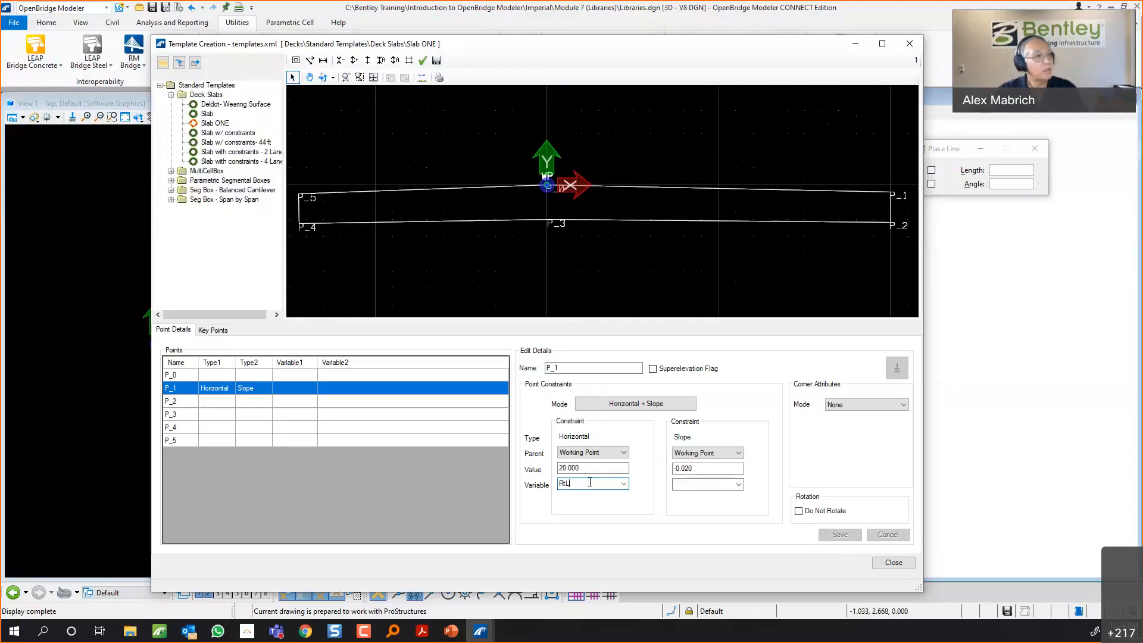
pyautogui.write('tLn_Width')
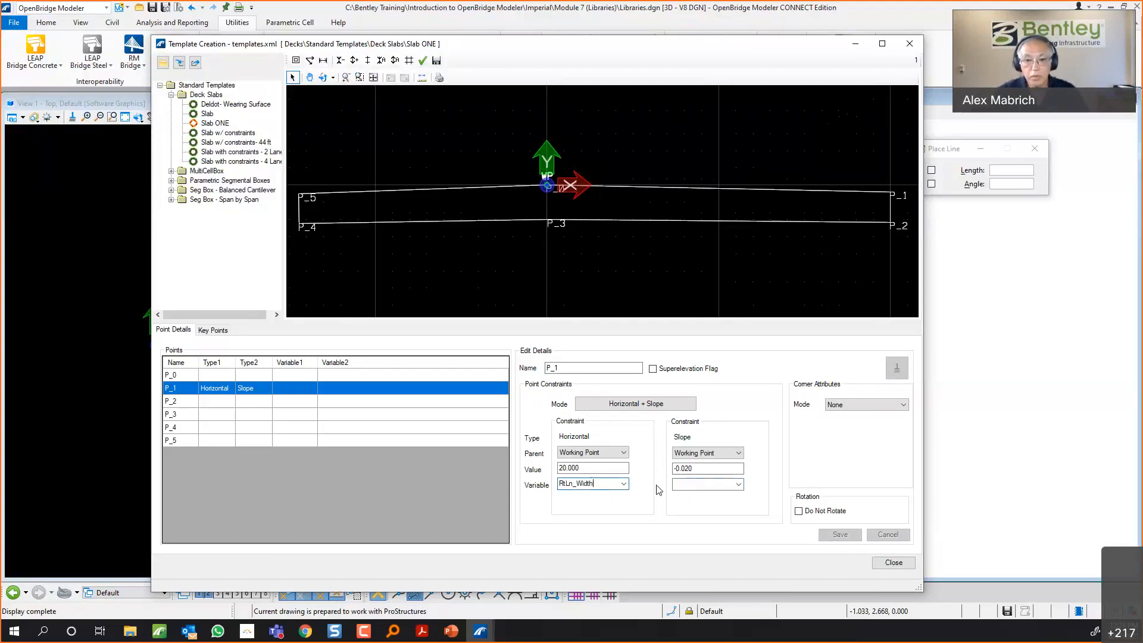
# Assign the variable RtLn_Slope to P_1's slope constraint and enable the point's Superelevation Flag, saving both changes.
pyautogui.click(708, 484)
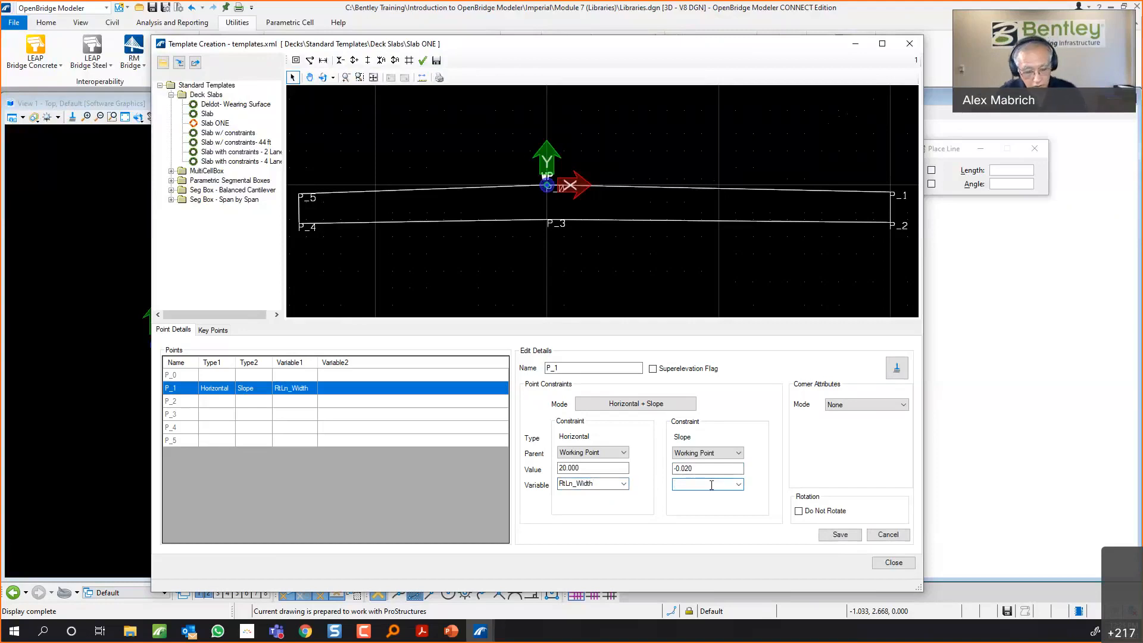
pyautogui.write('RtL')
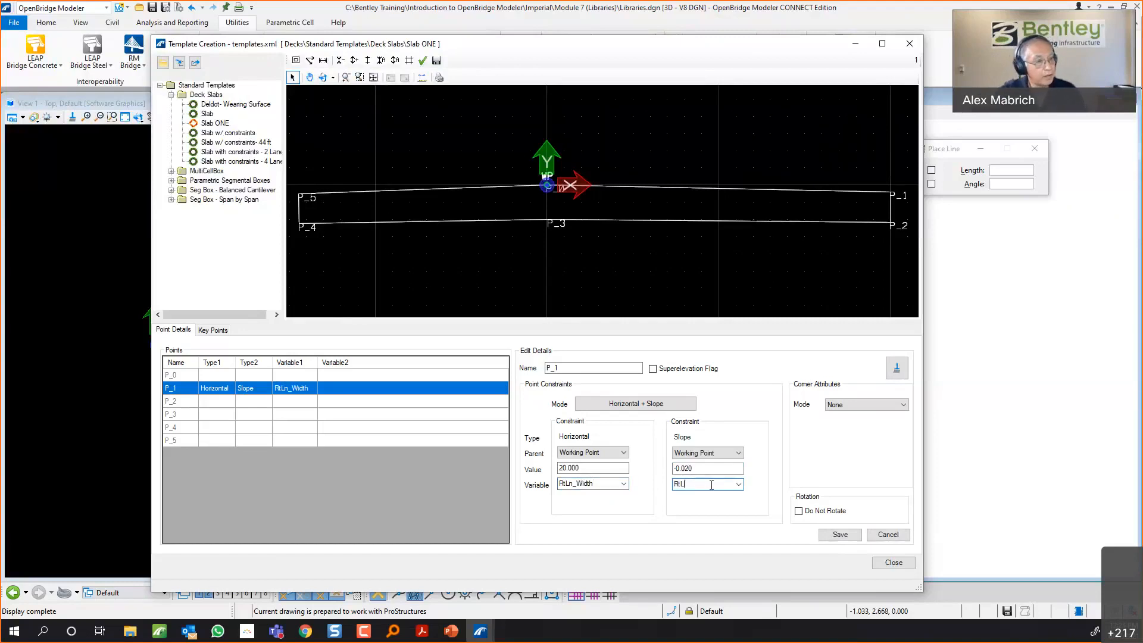
pyautogui.write('n_Slope')
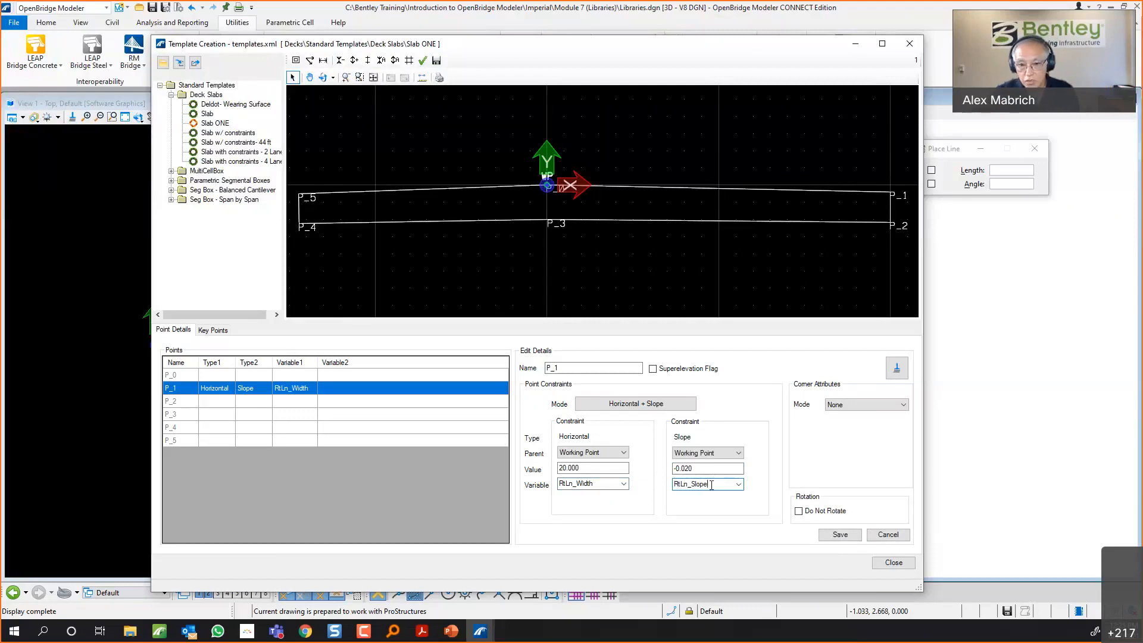
pyautogui.click(836, 536)
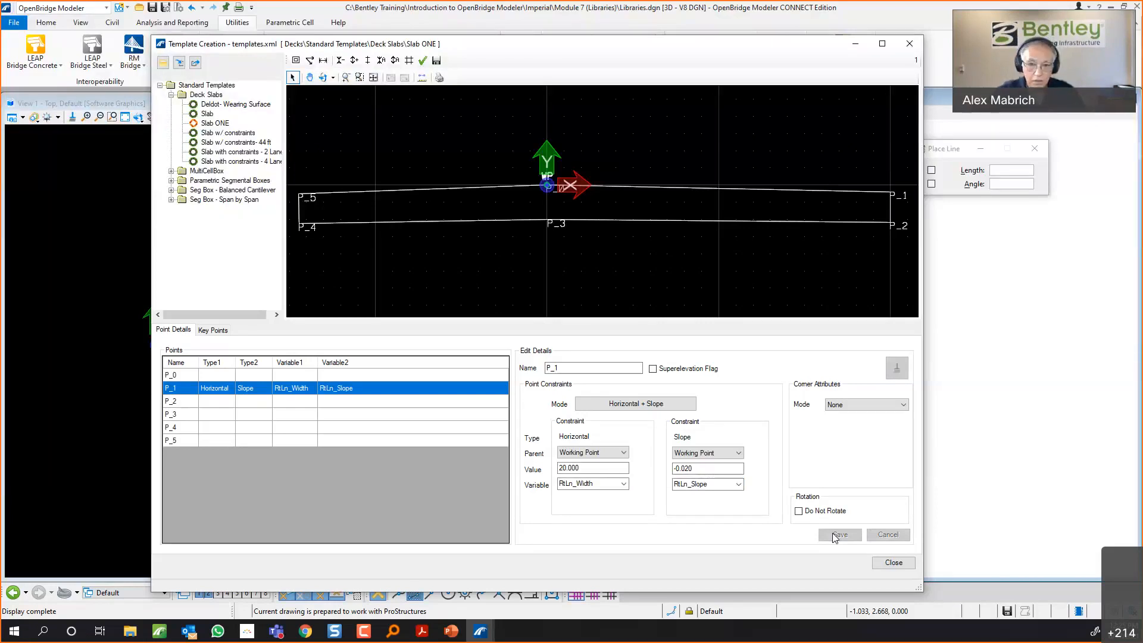
pyautogui.click(653, 370)
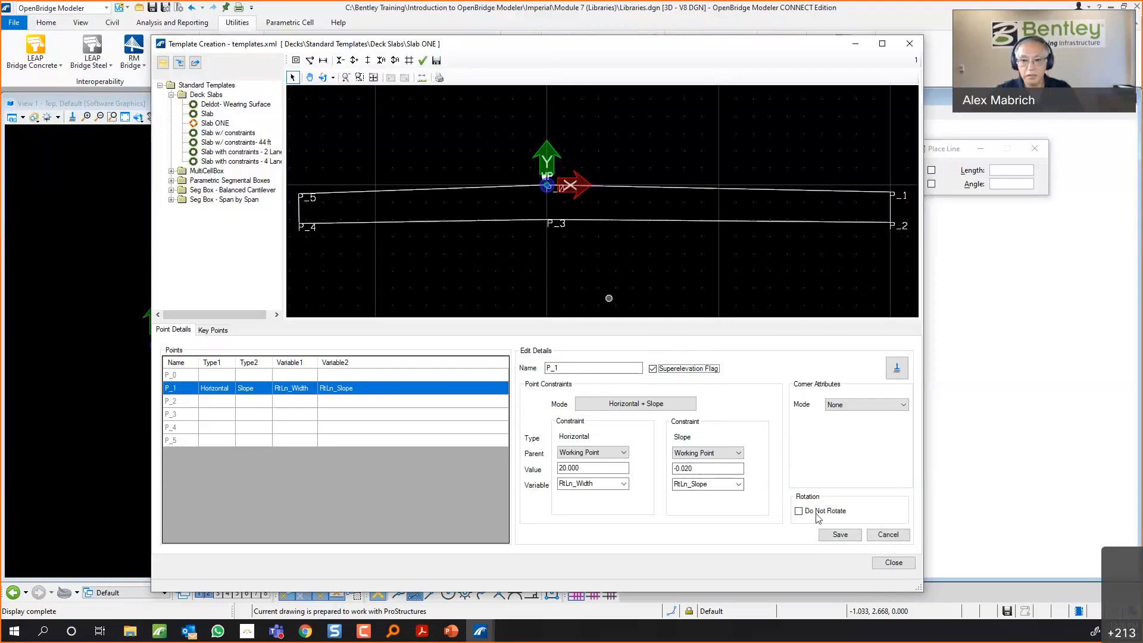
pyautogui.click(836, 536)
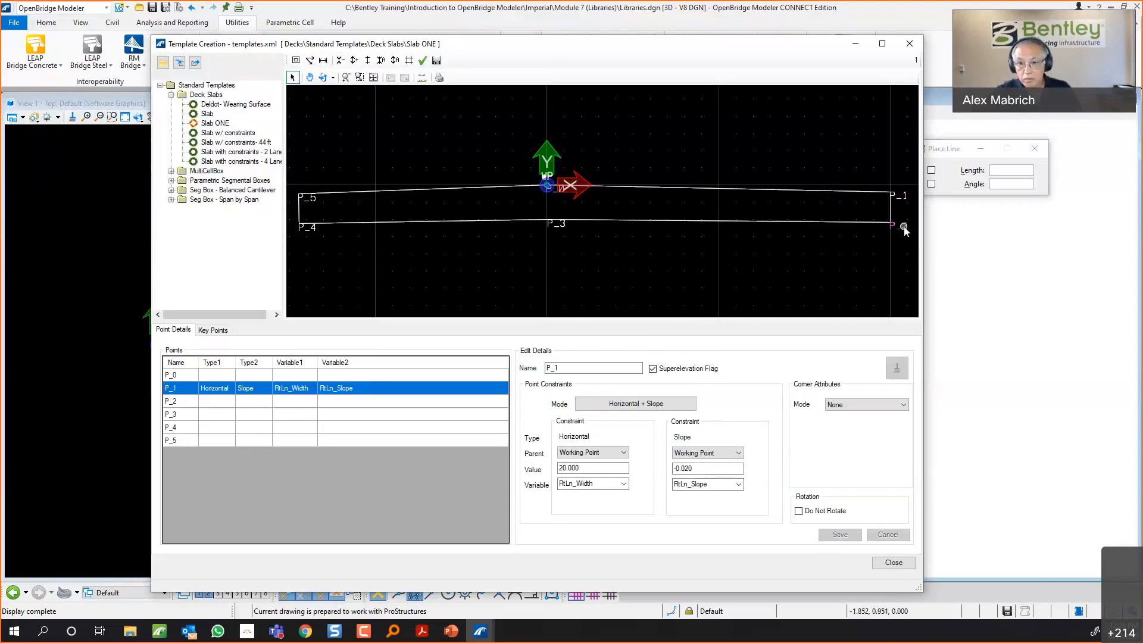
# Constrain template point P_2 with the Horizontal + Vertical mode.
pyautogui.click(186, 403)
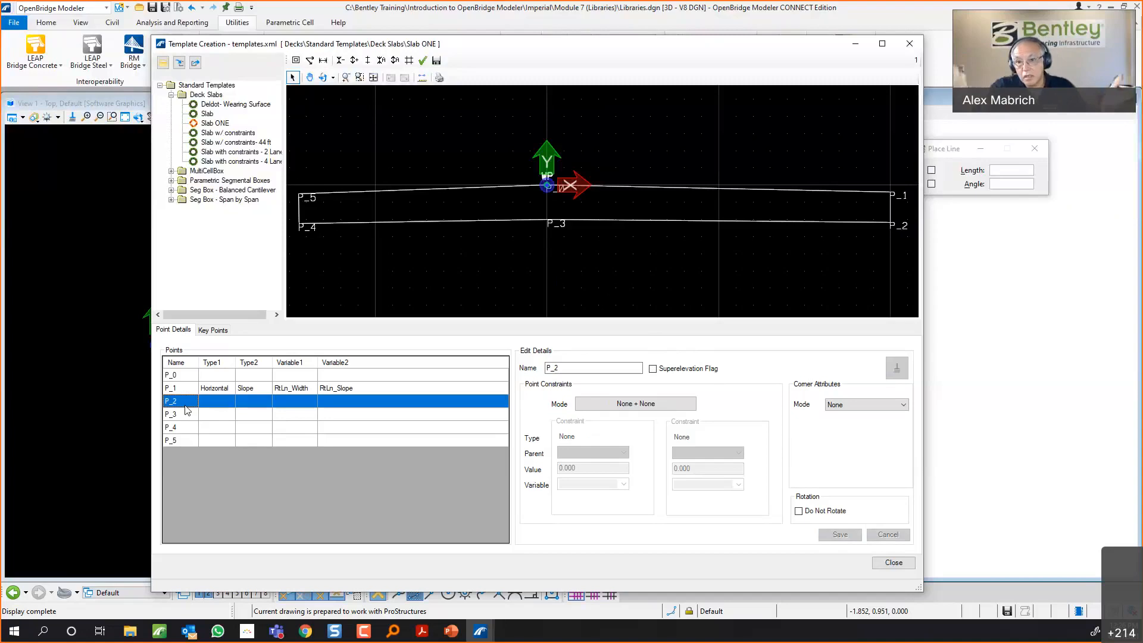
pyautogui.click(616, 405)
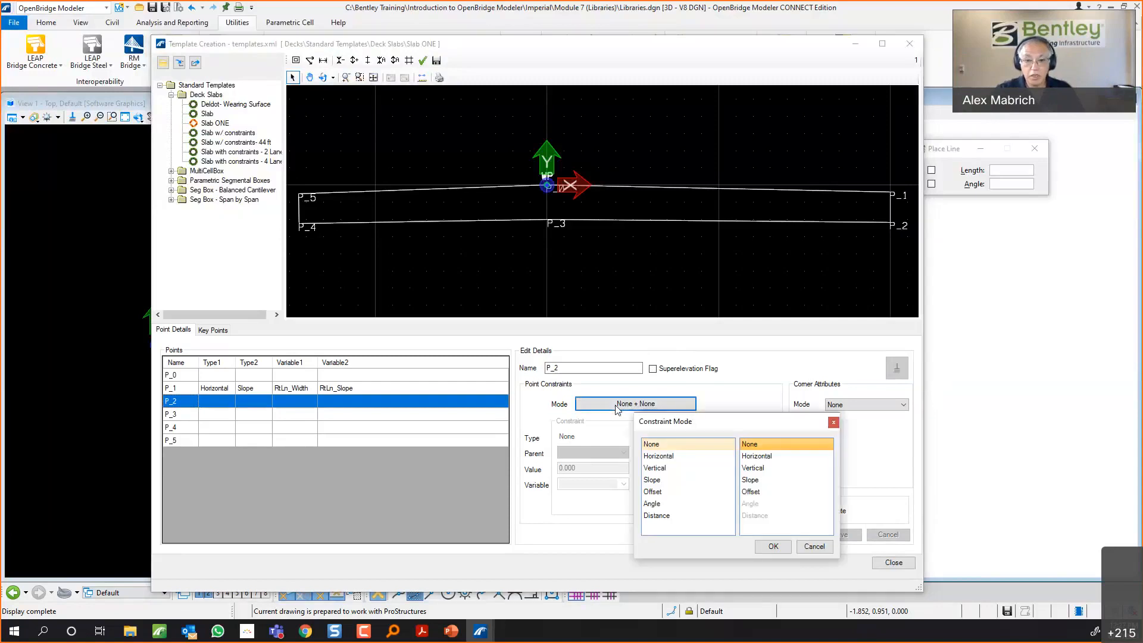
pyautogui.click(673, 456)
pyautogui.click(762, 468)
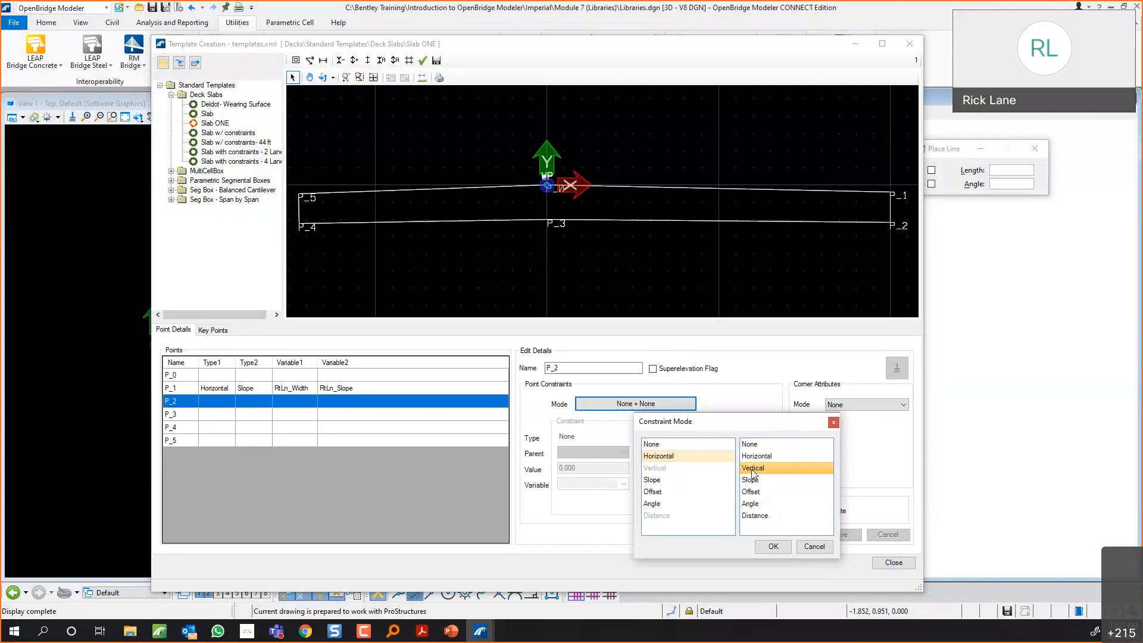
pyautogui.click(773, 546)
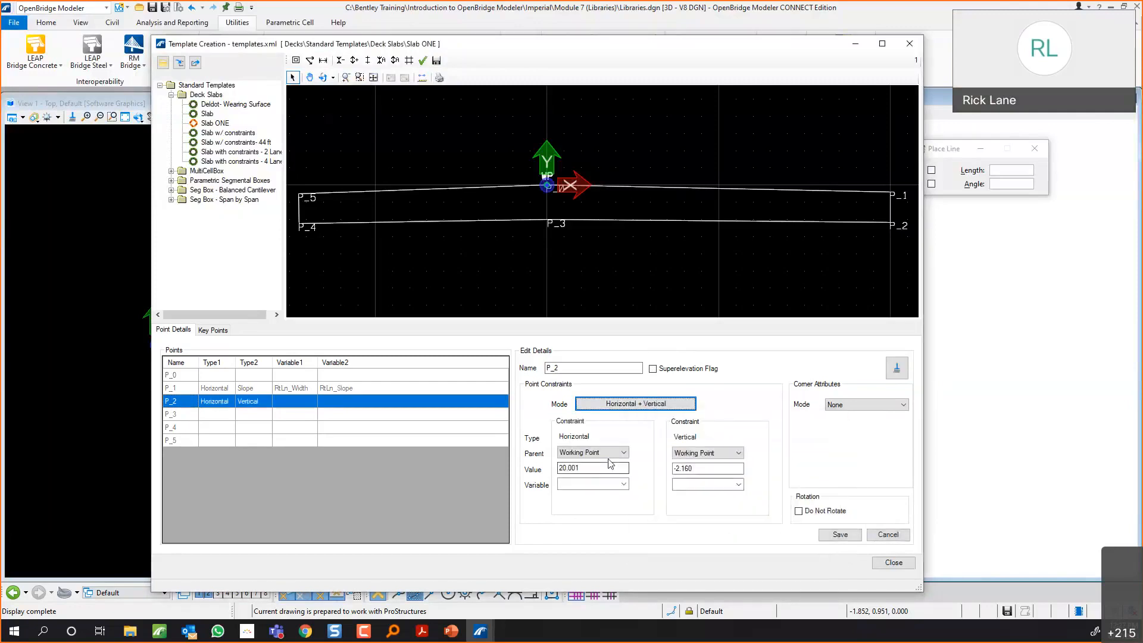
# Set P_2's horizontal constraint parent to P_1 with a value of 0.0.
pyautogui.click(601, 453)
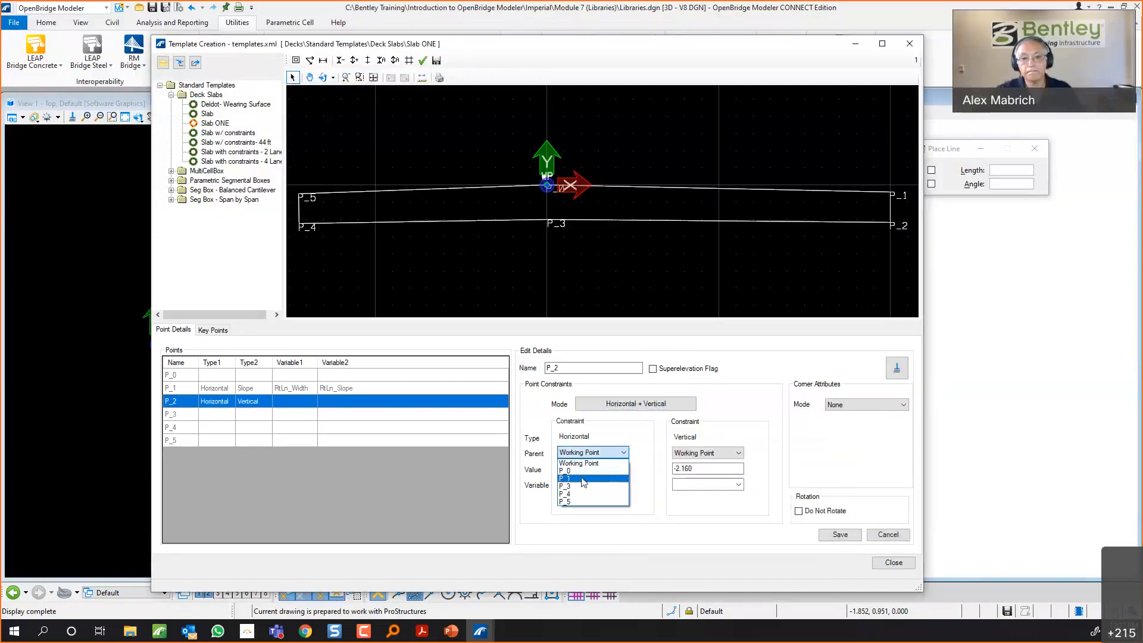
pyautogui.click(584, 479)
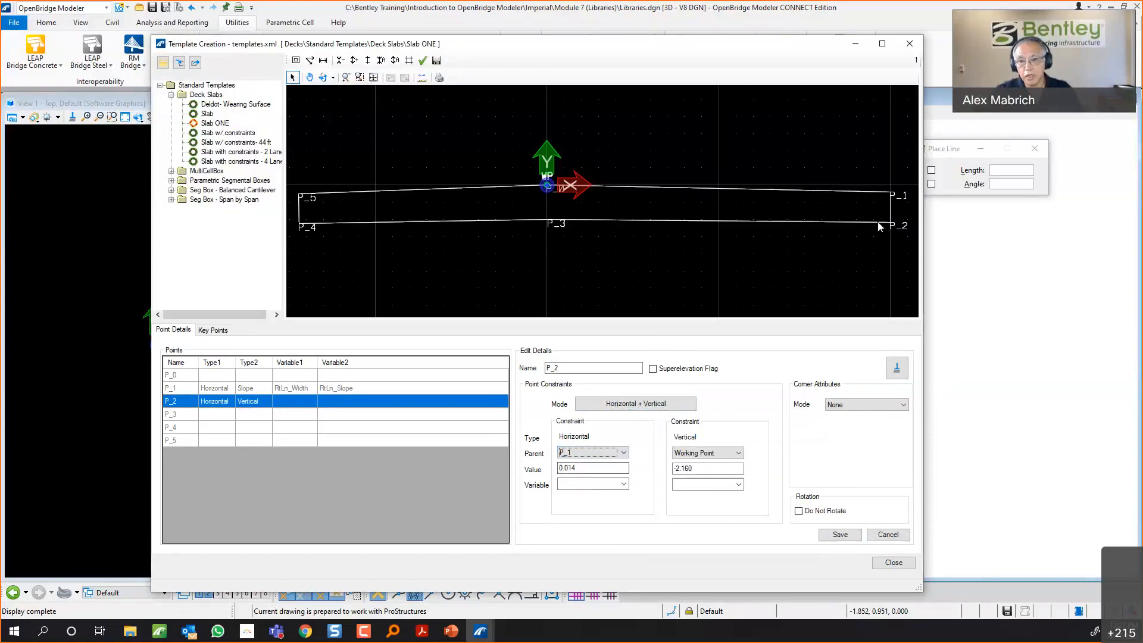
pyautogui.moveTo(580, 467); pyautogui.dragTo(502, 470)
pyautogui.write('0.0')
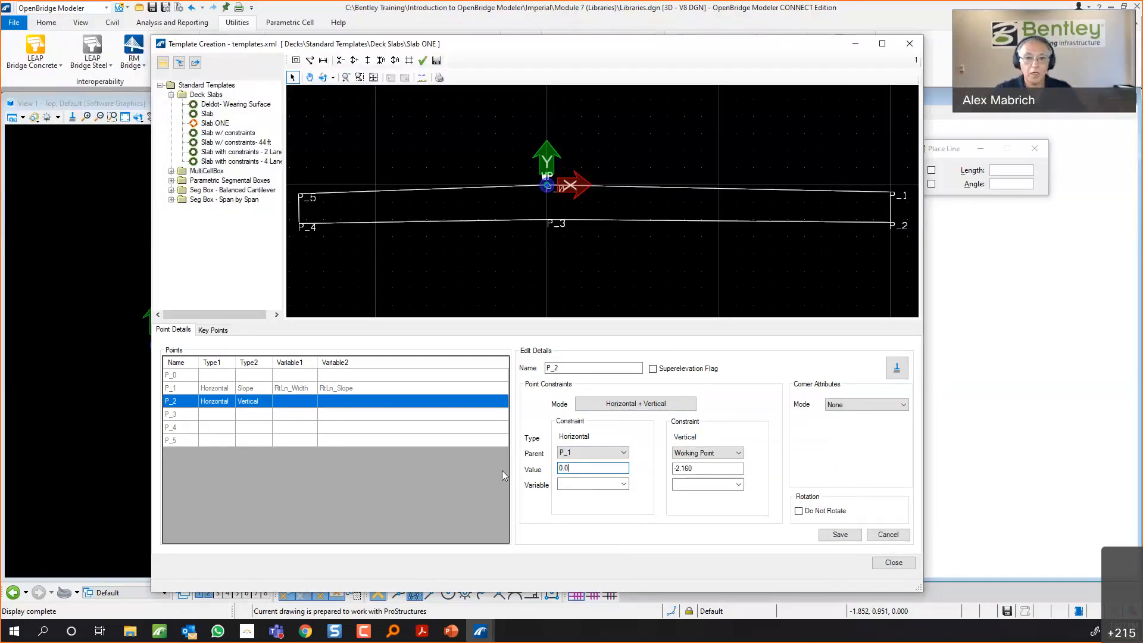
# Set P_2's vertical constraint parent to P_1 with a value of -0.75.
pyautogui.click(720, 454)
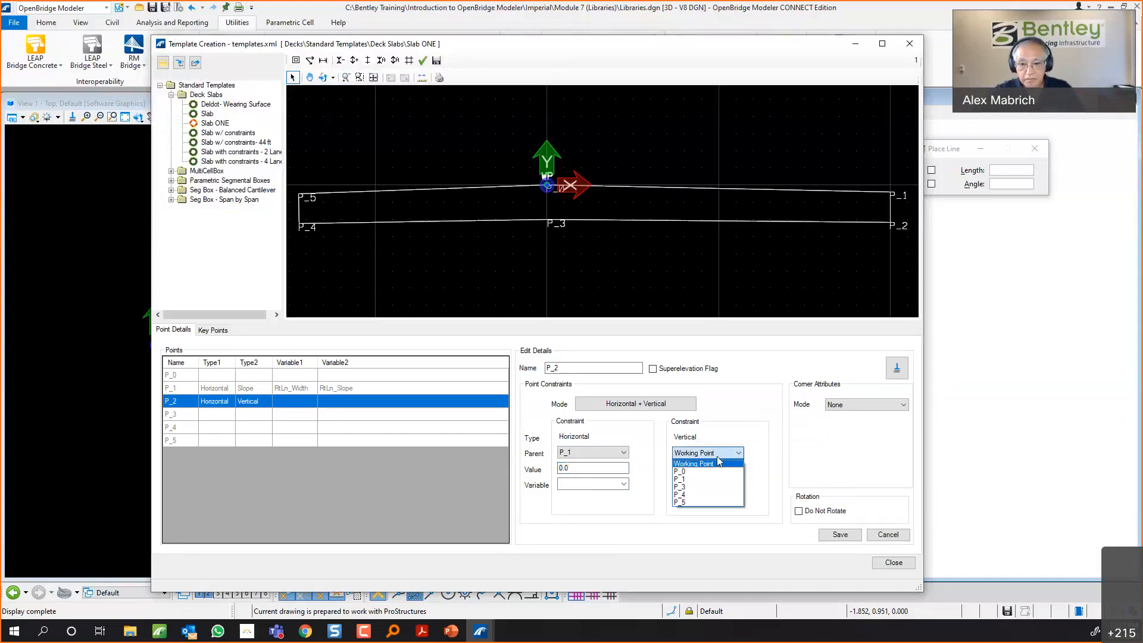
pyautogui.click(682, 479)
pyautogui.press('Tab')
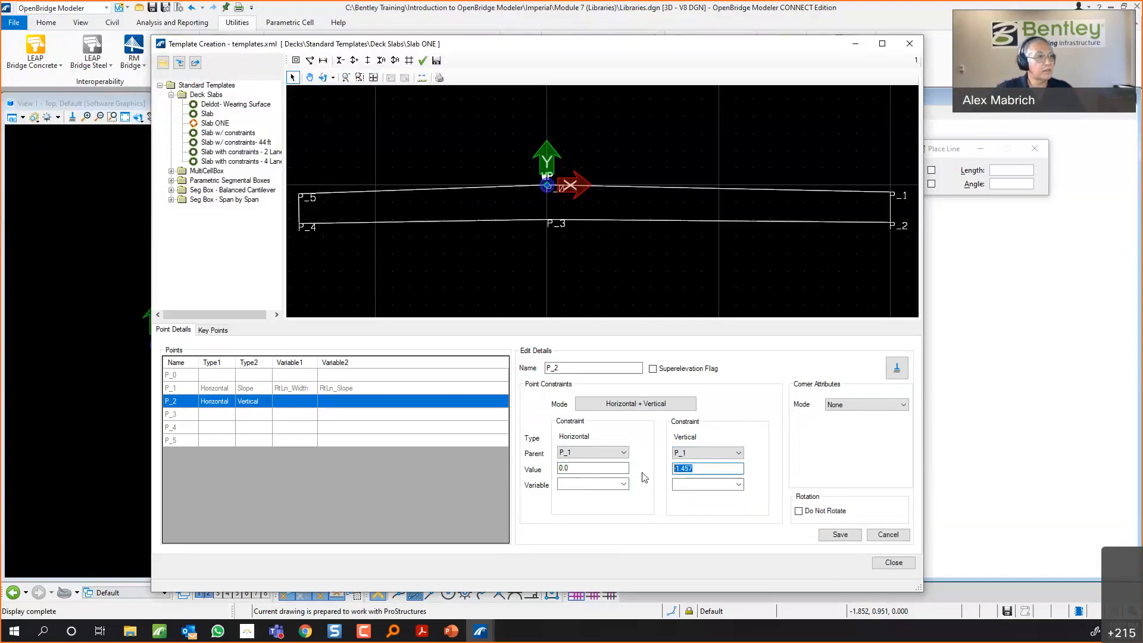
pyautogui.write('-0')
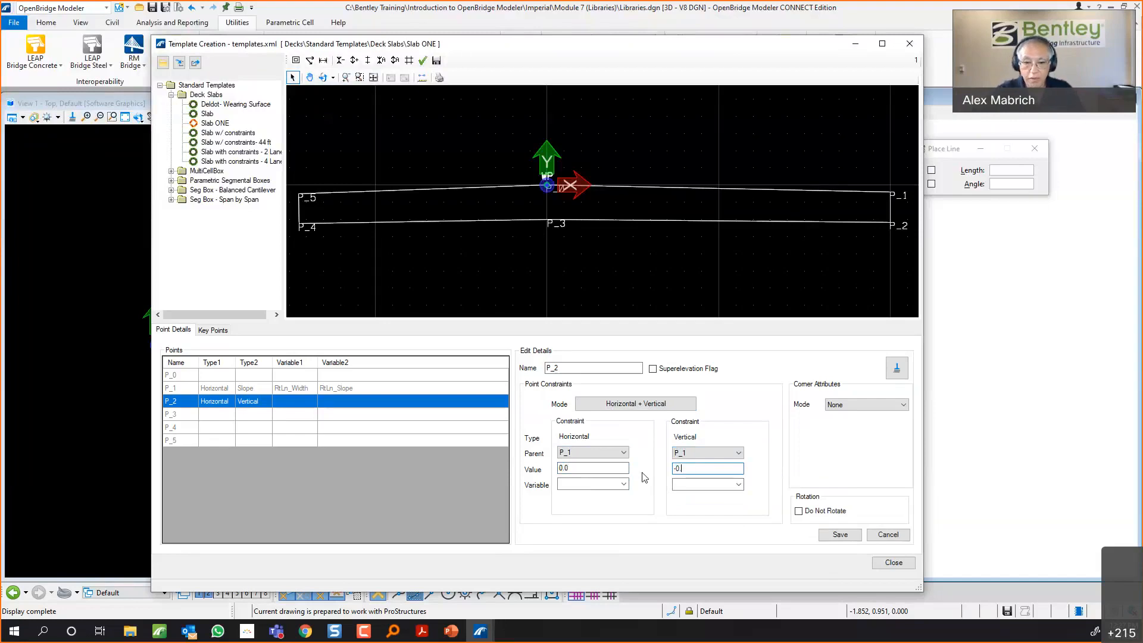
pyautogui.write('.75')
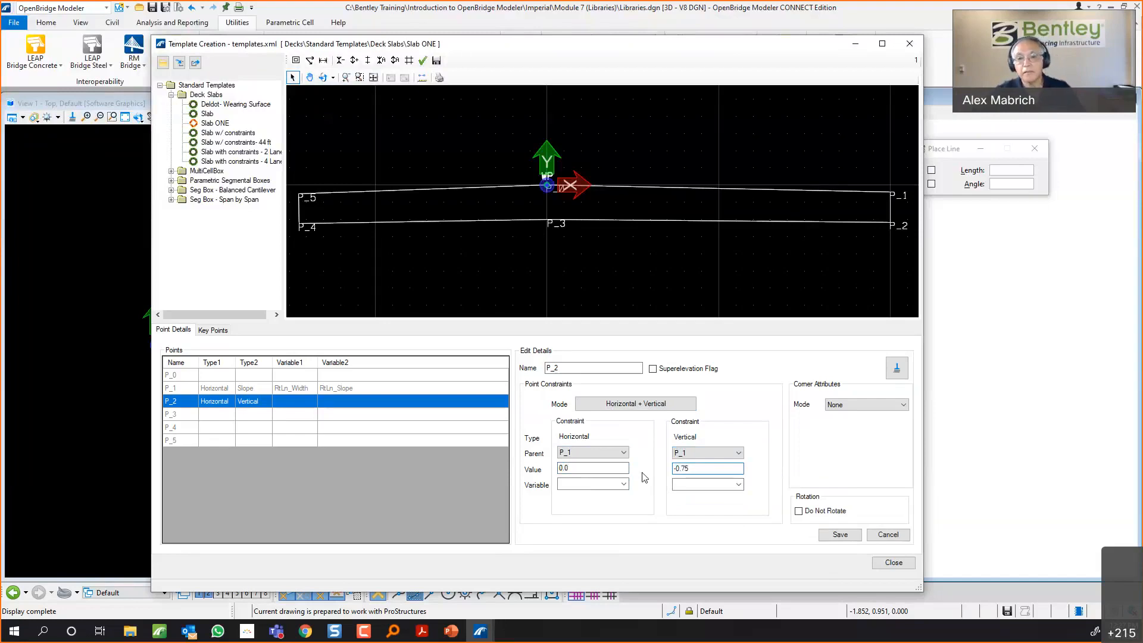
# Assign the variable name Deck_Thickness to P_2's vertical constraint and save the point.
pyautogui.click(695, 482)
pyautogui.write('Deck_')
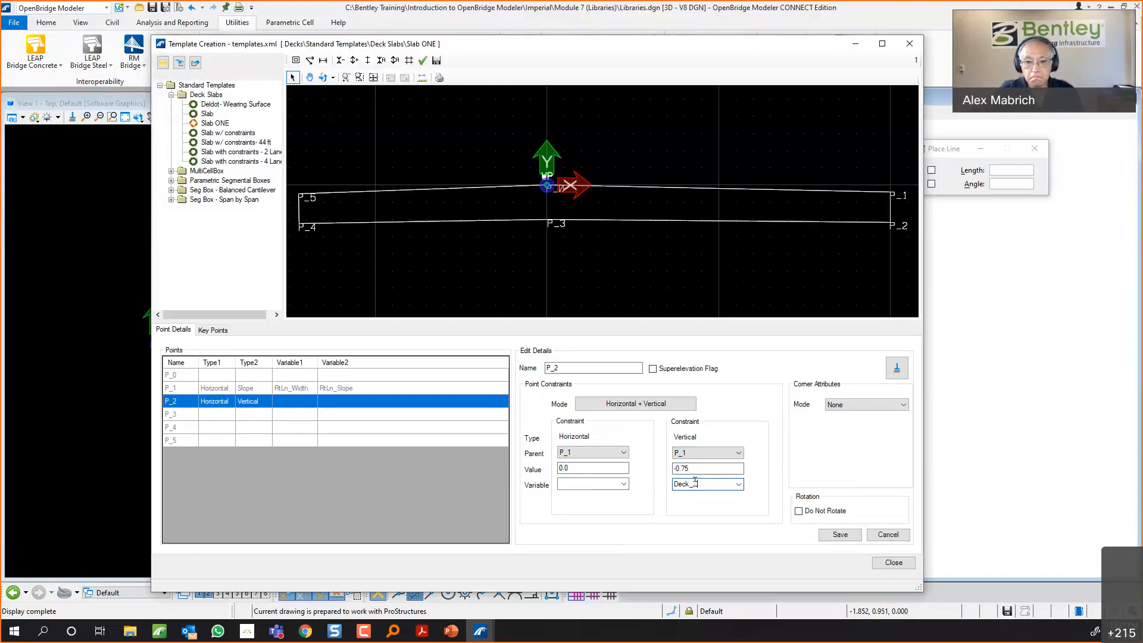
pyautogui.write('Thickness')
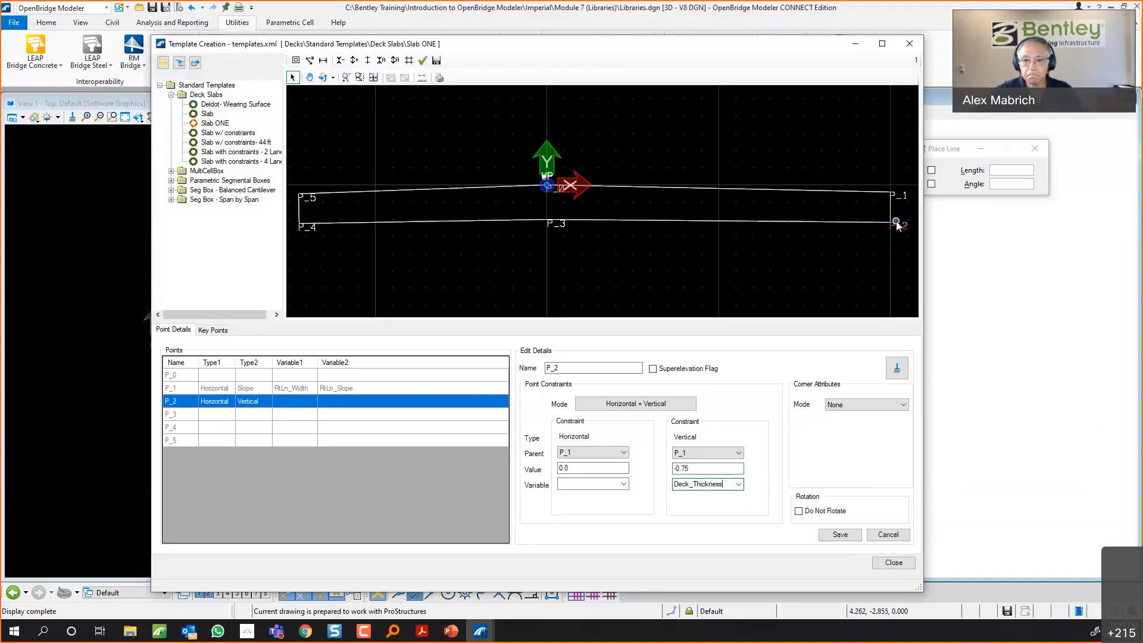
pyautogui.click(841, 535)
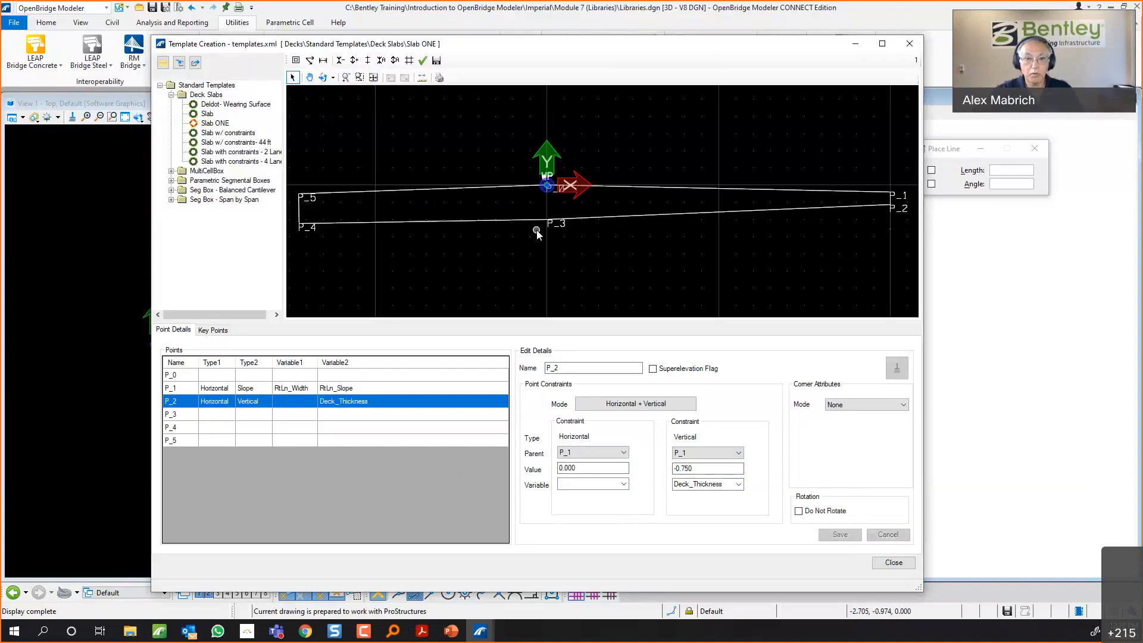
# Constrain template point P_3 with the Horizontal + Vertical mode.
pyautogui.click(192, 417)
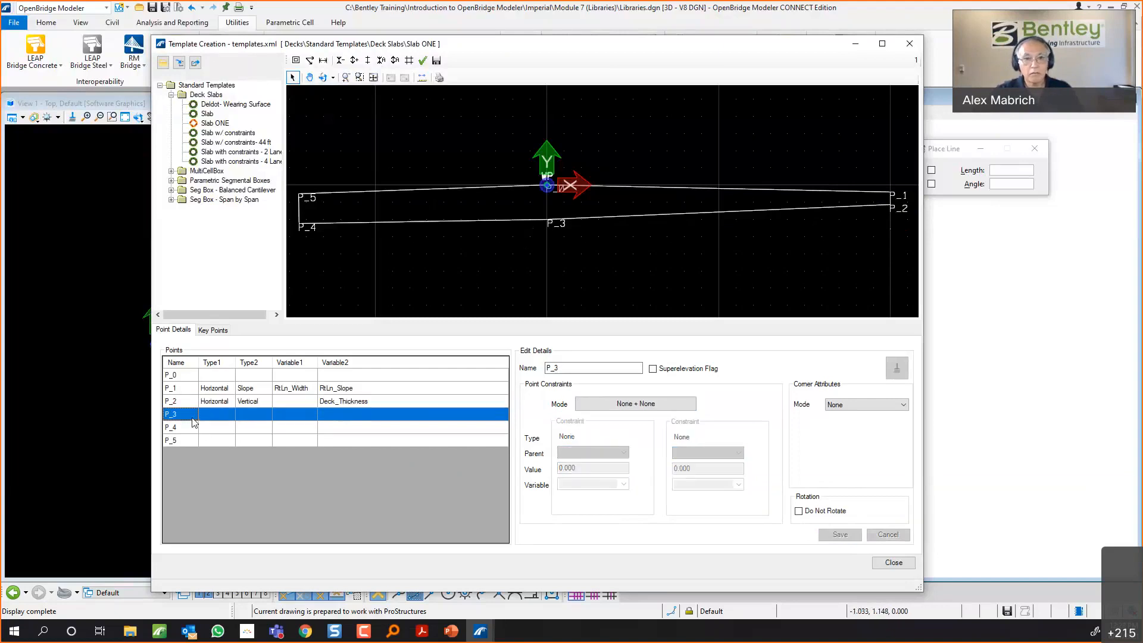
pyautogui.click(655, 405)
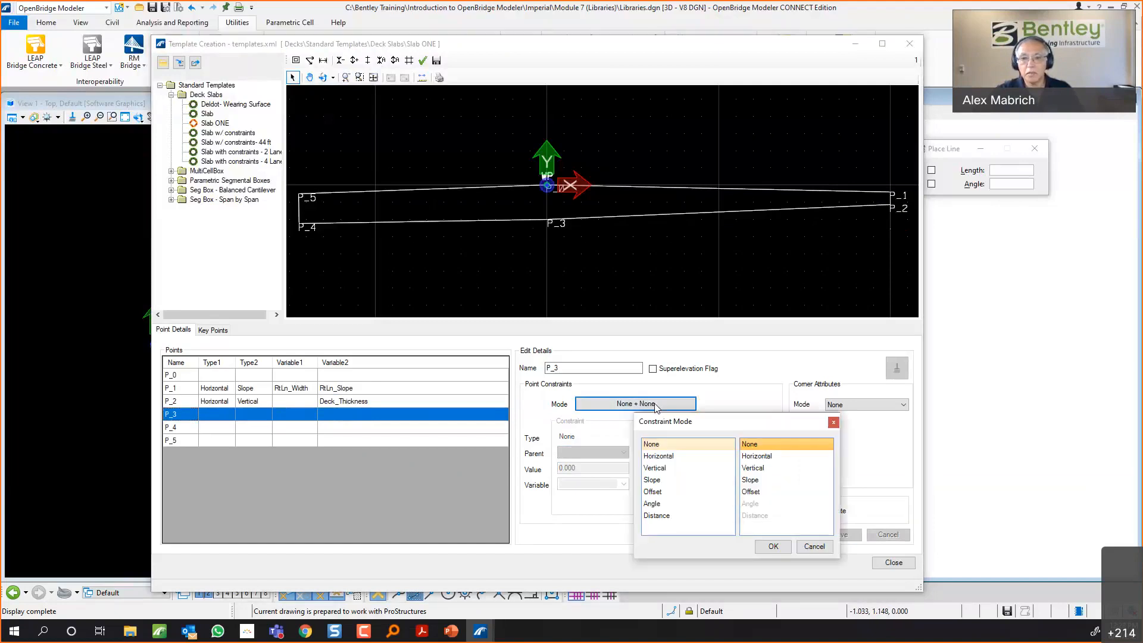
pyautogui.click(658, 456)
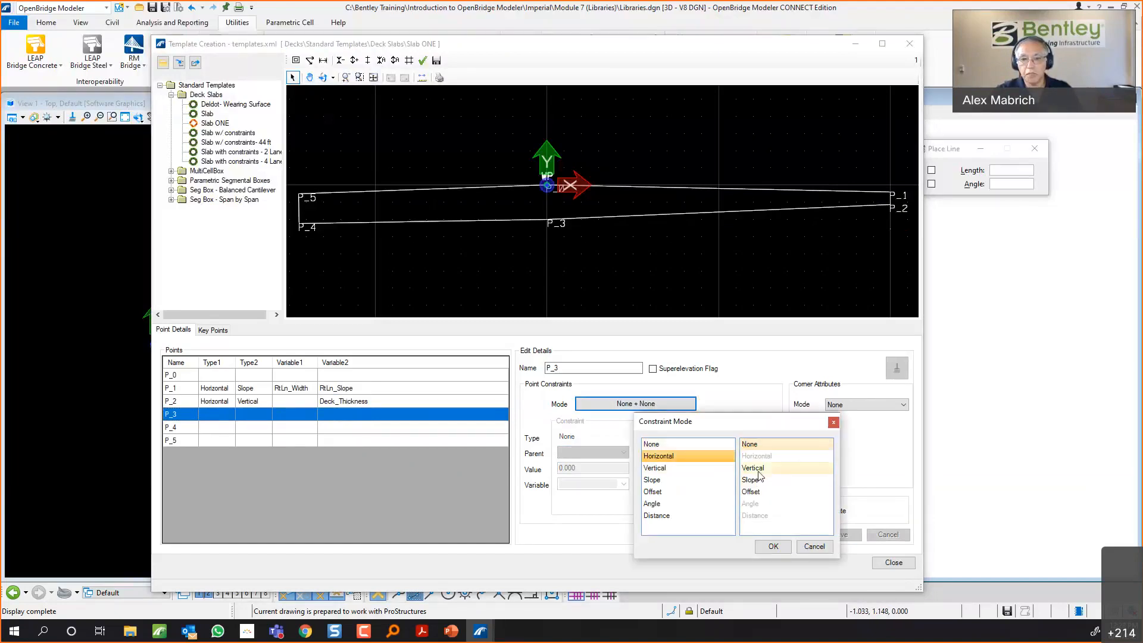
pyautogui.click(756, 469)
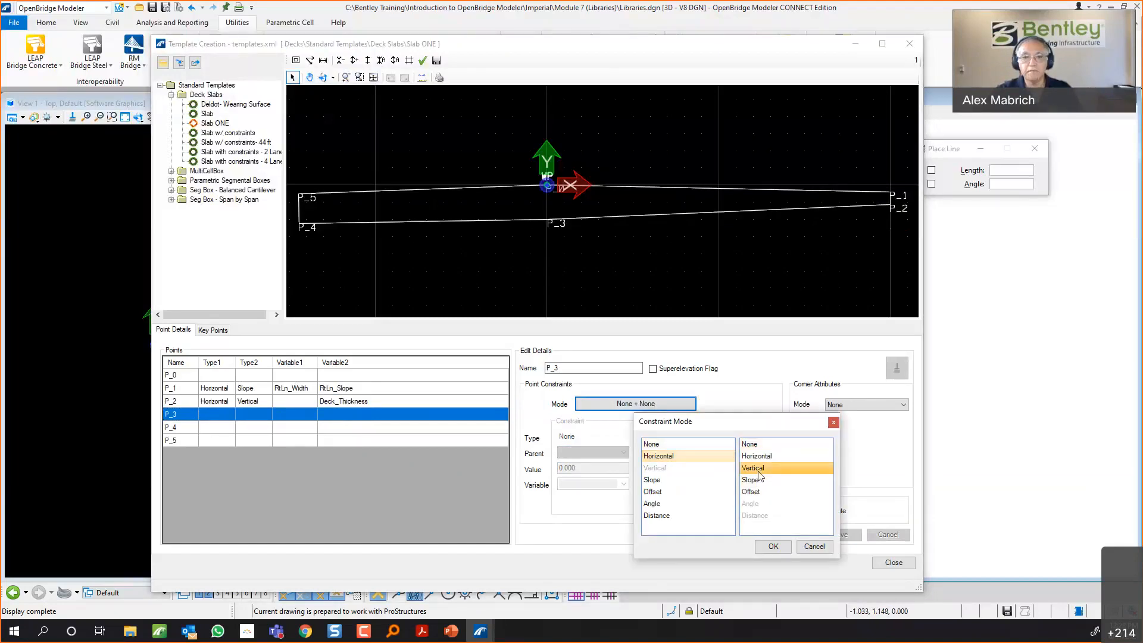
pyautogui.click(774, 546)
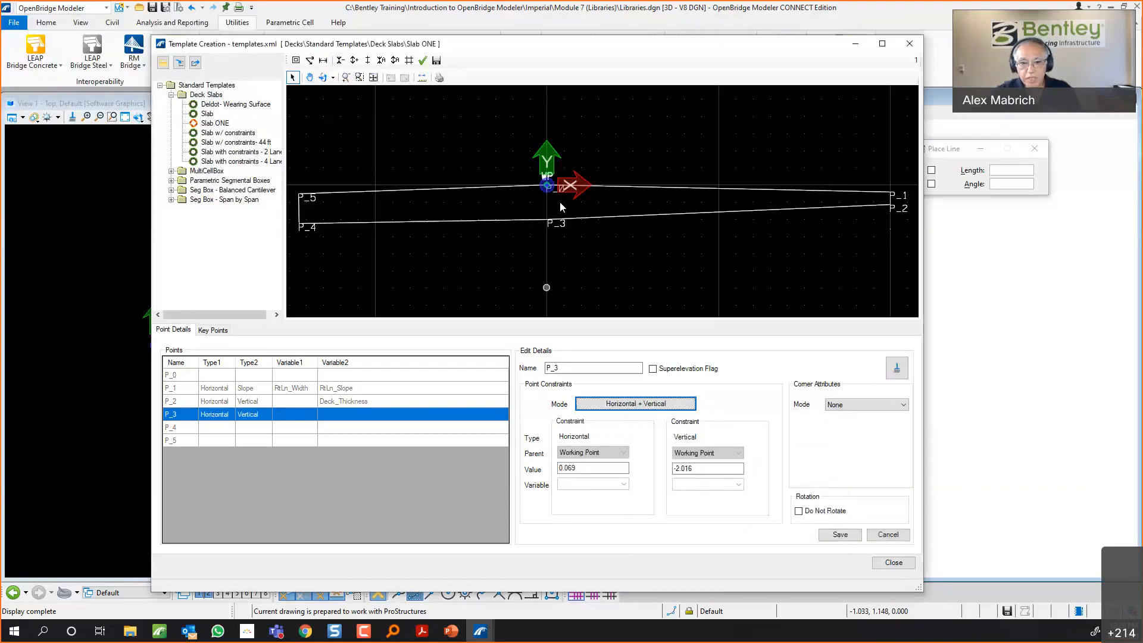
# Make P_0 the parent of both P_3 constraints, set the horizontal value to 0.0 and save the point.
pyautogui.click(620, 455)
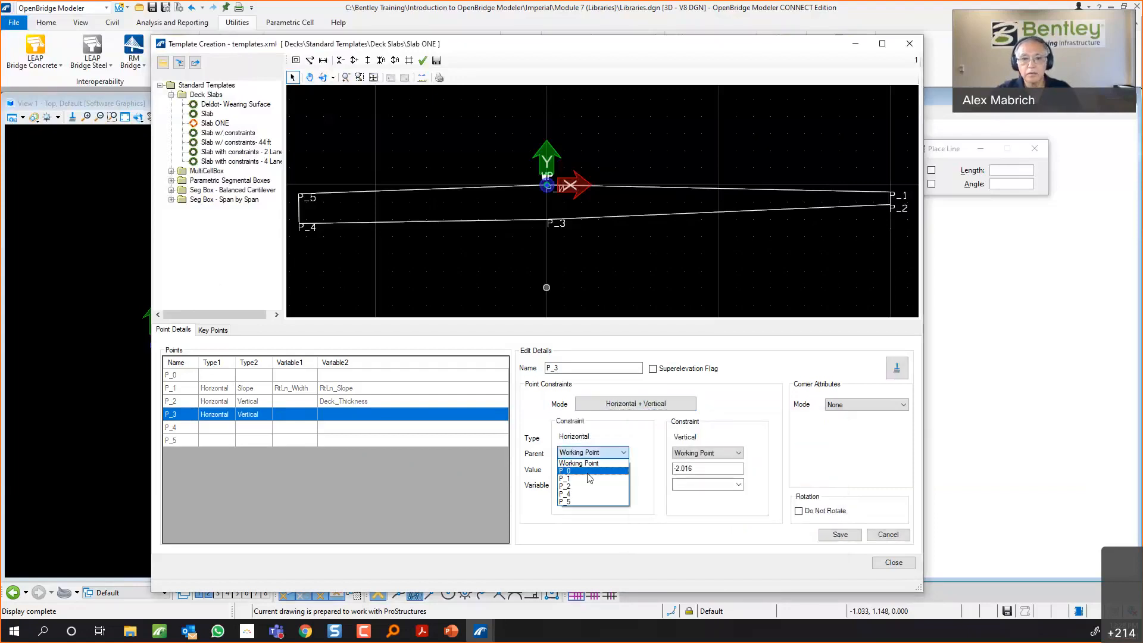
pyautogui.click(689, 455)
pyautogui.click(682, 471)
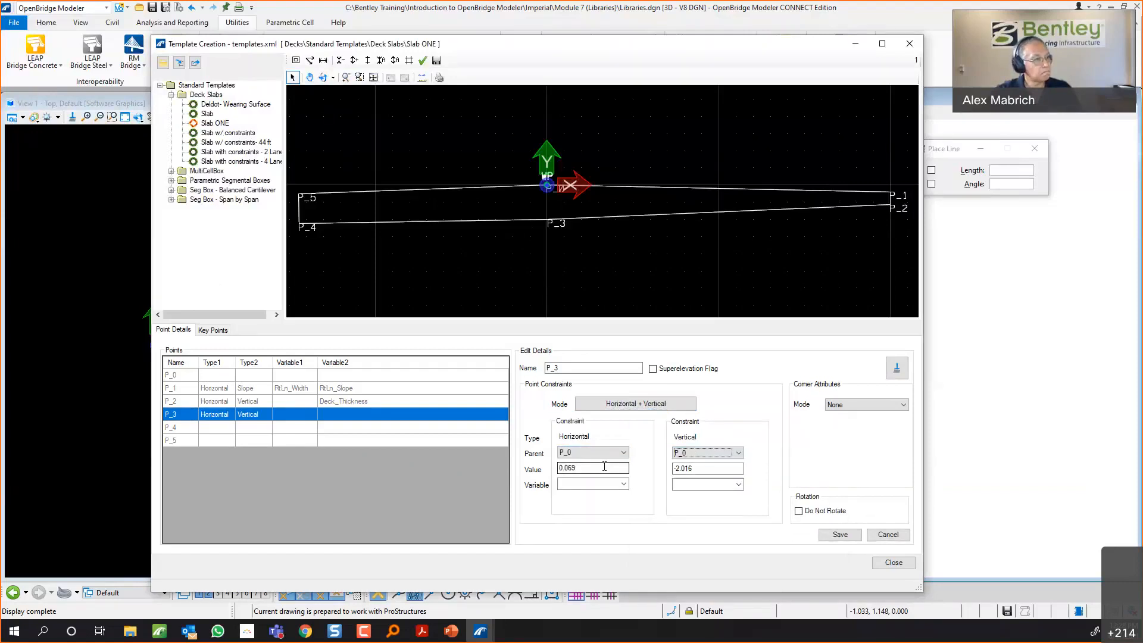
pyautogui.doubleClick(604, 467)
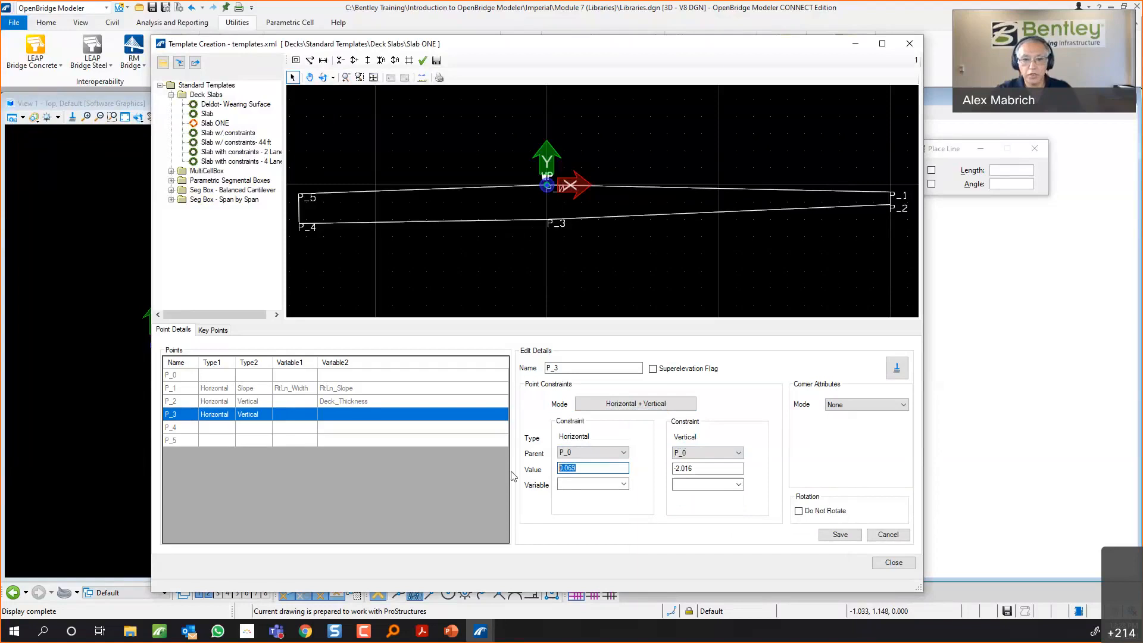
pyautogui.write('0.0')
pyautogui.click(836, 539)
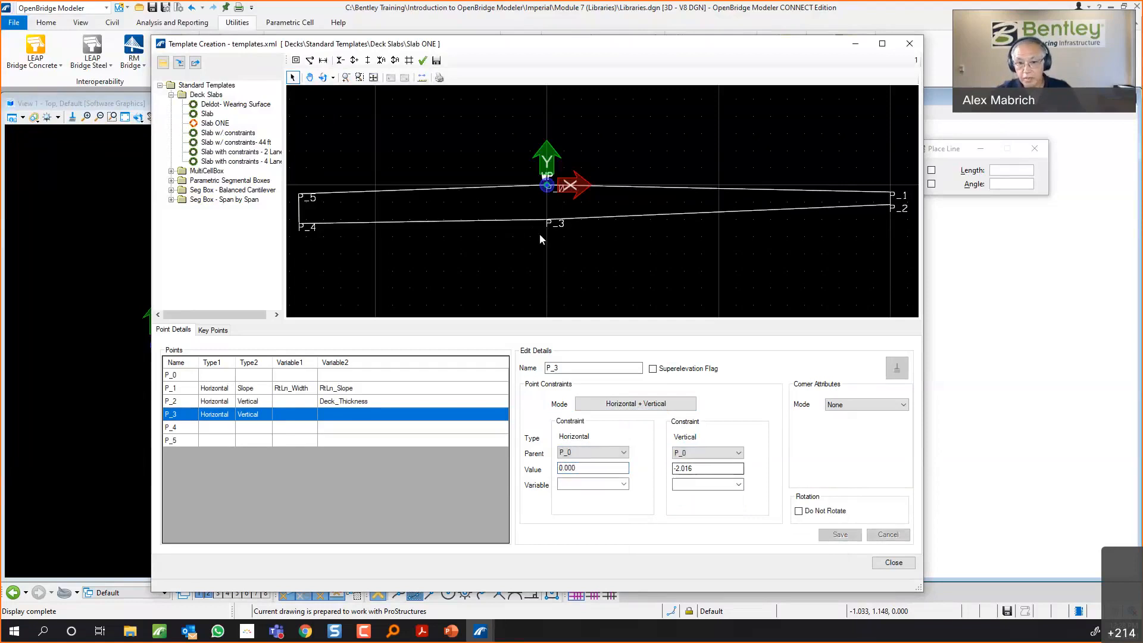
# Assign the Deck_Thickness variable to P_3's vertical constraint, set its value to -0.75 and save the point.
pyautogui.click(737, 485)
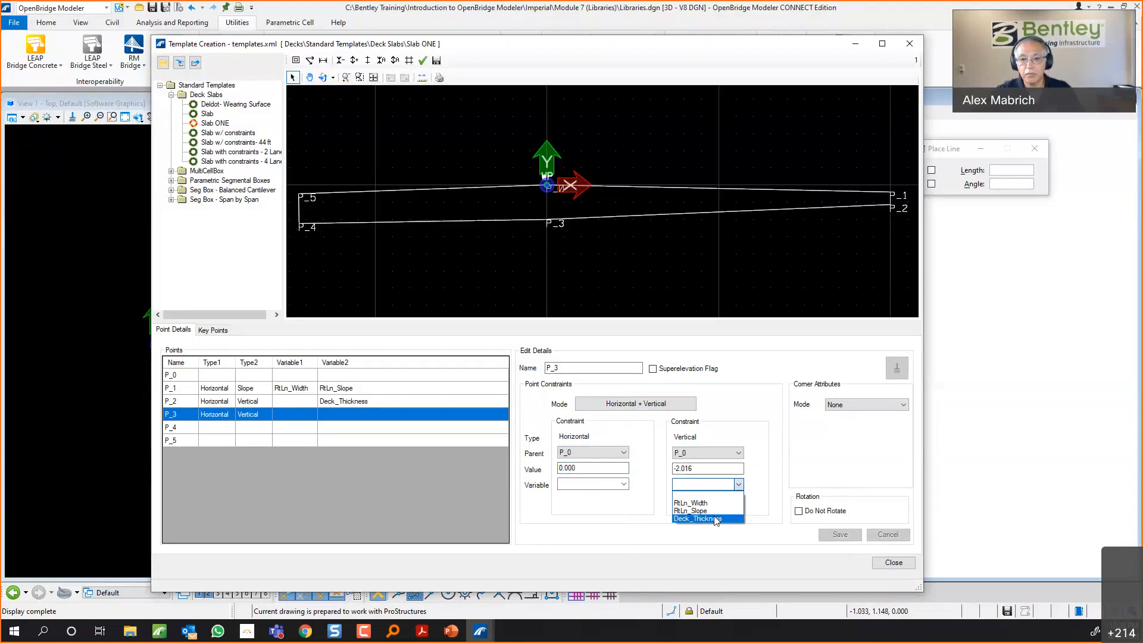
pyautogui.click(716, 519)
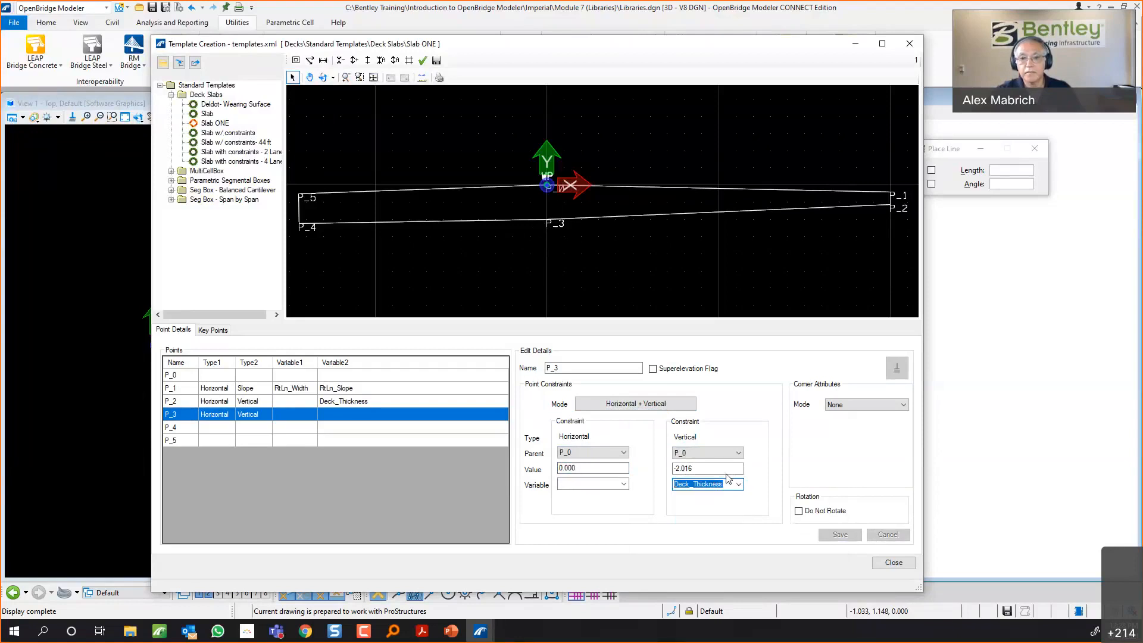
pyautogui.hotkey('shift', 'Tab')
pyautogui.write('-0')
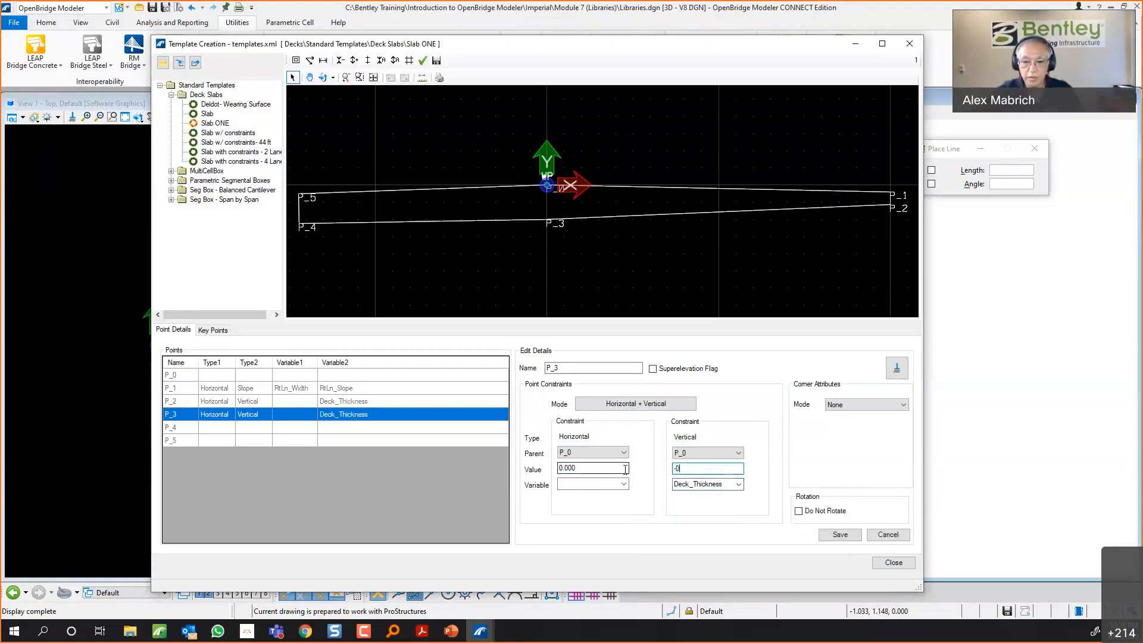
pyautogui.write('.75')
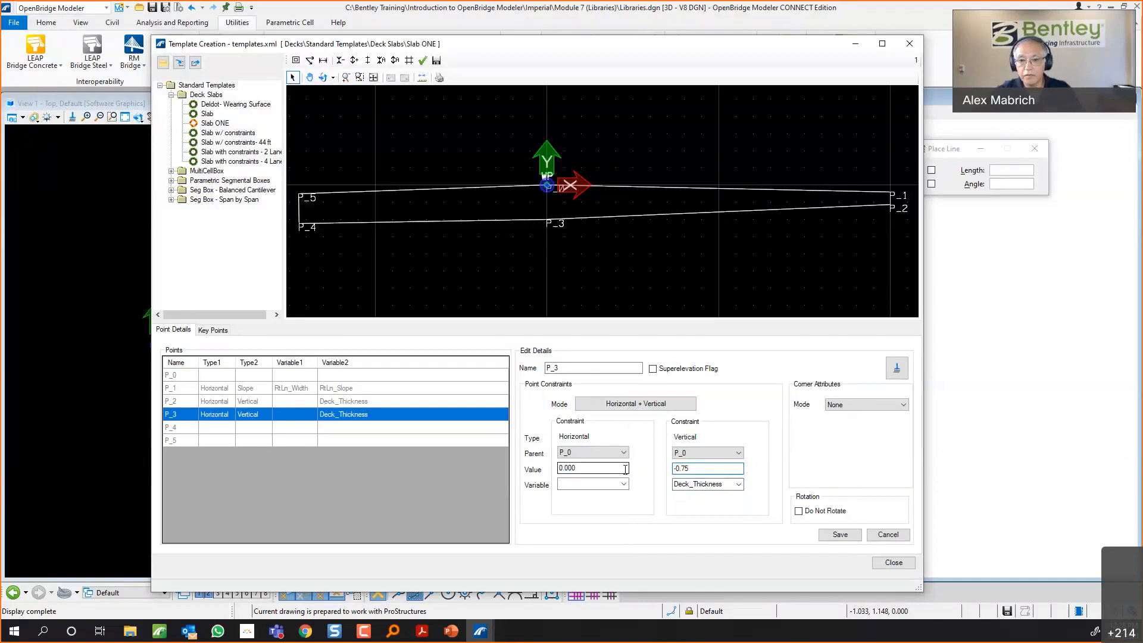
pyautogui.click(832, 537)
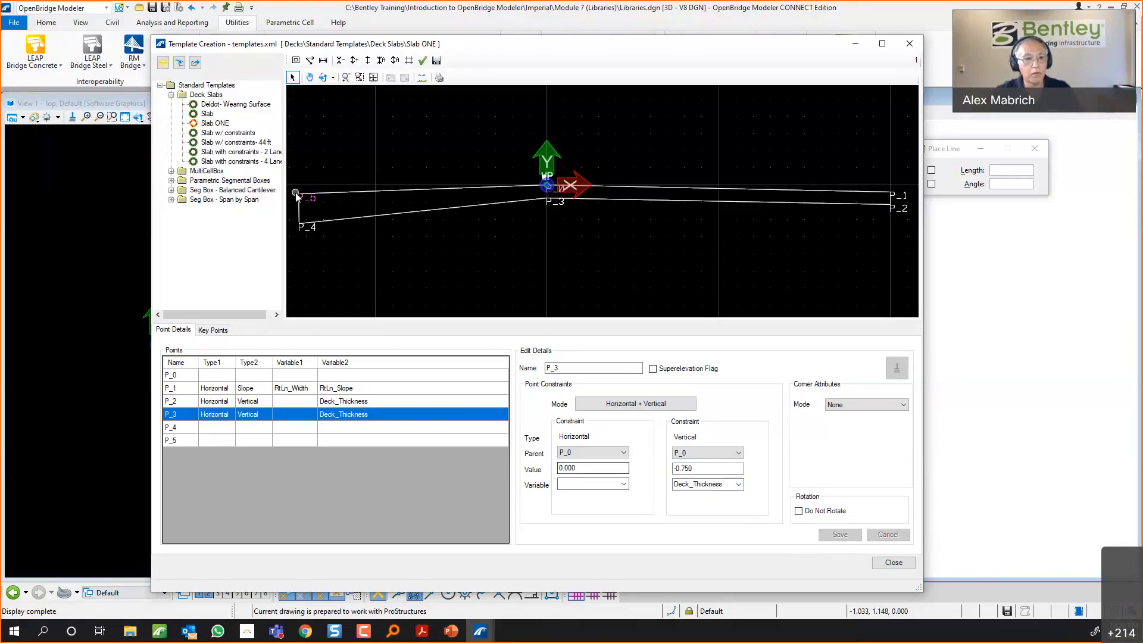
# Constrain template point P_4 with the Horizontal + Vertical mode.
pyautogui.click(213, 430)
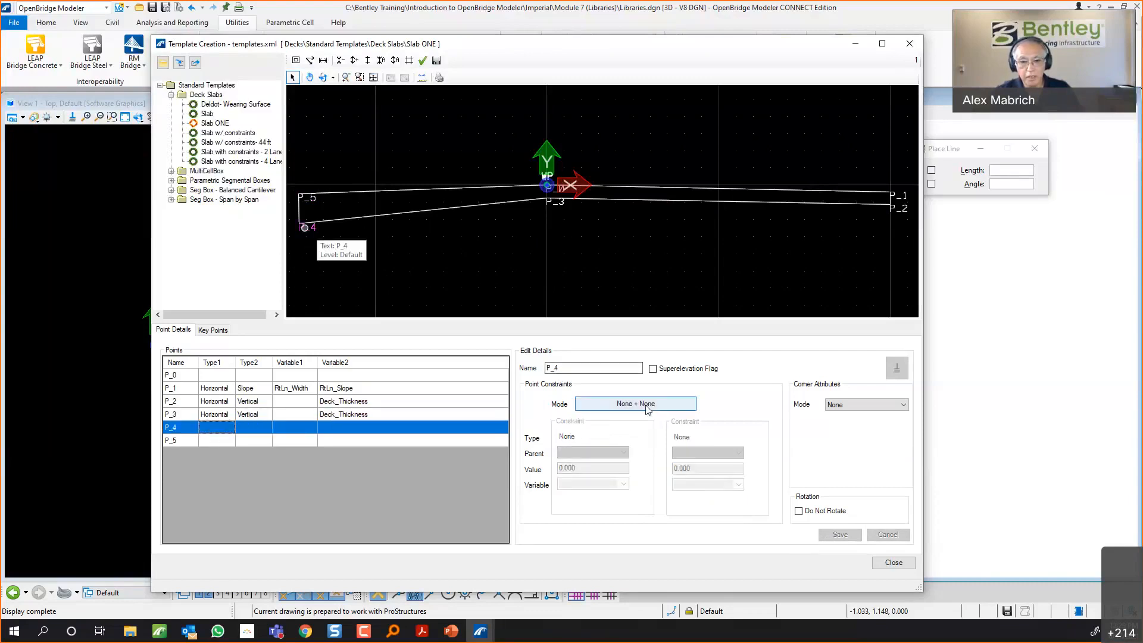
pyautogui.click(648, 410)
pyautogui.click(658, 457)
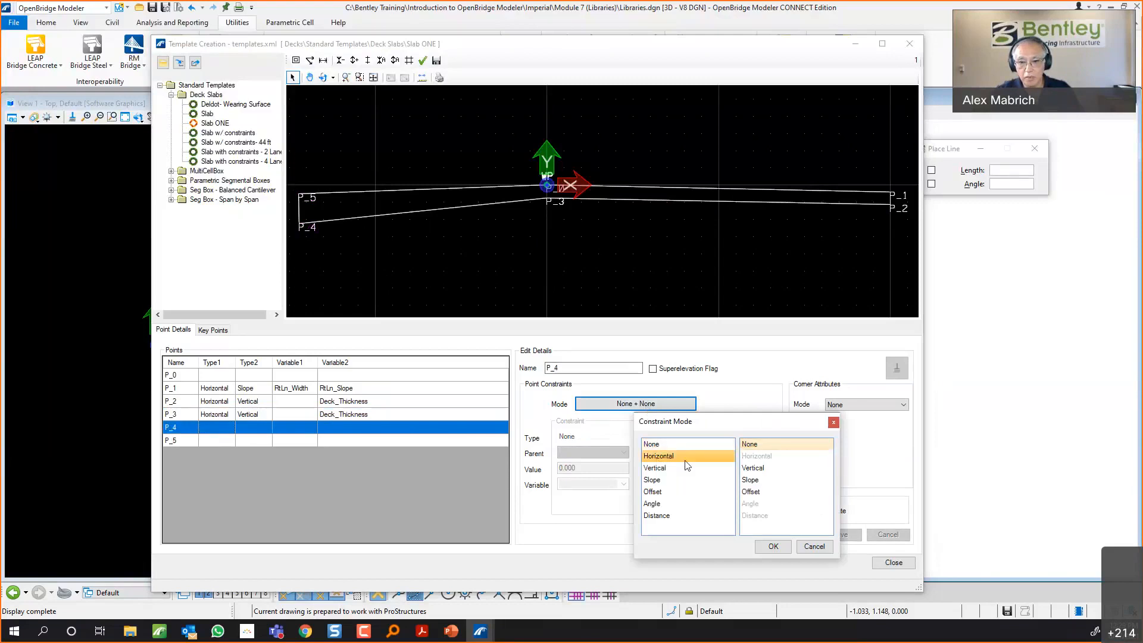
pyautogui.click(749, 469)
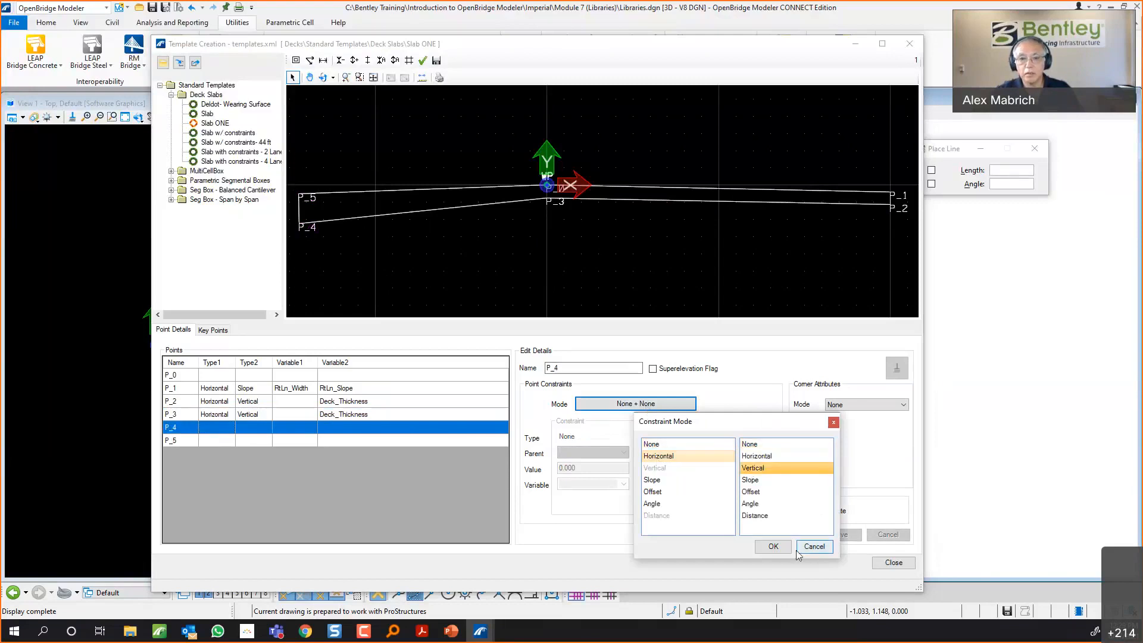
pyautogui.click(773, 547)
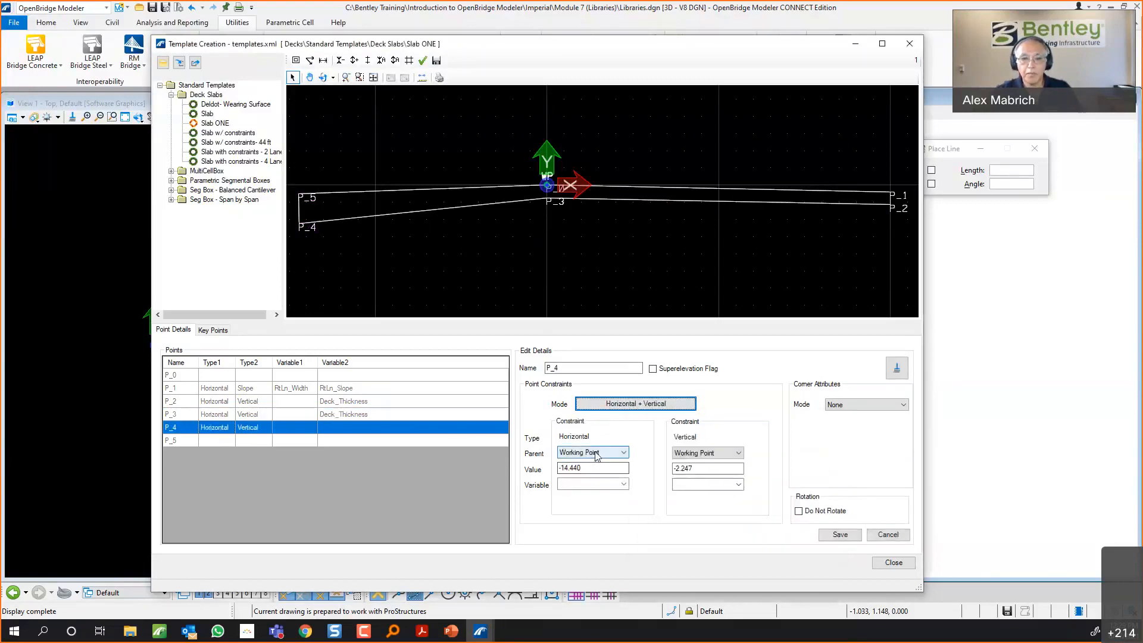
# Make P_5 the parent of both P_4 constraints and set the horizontal value to 0.0.
pyautogui.click(597, 454)
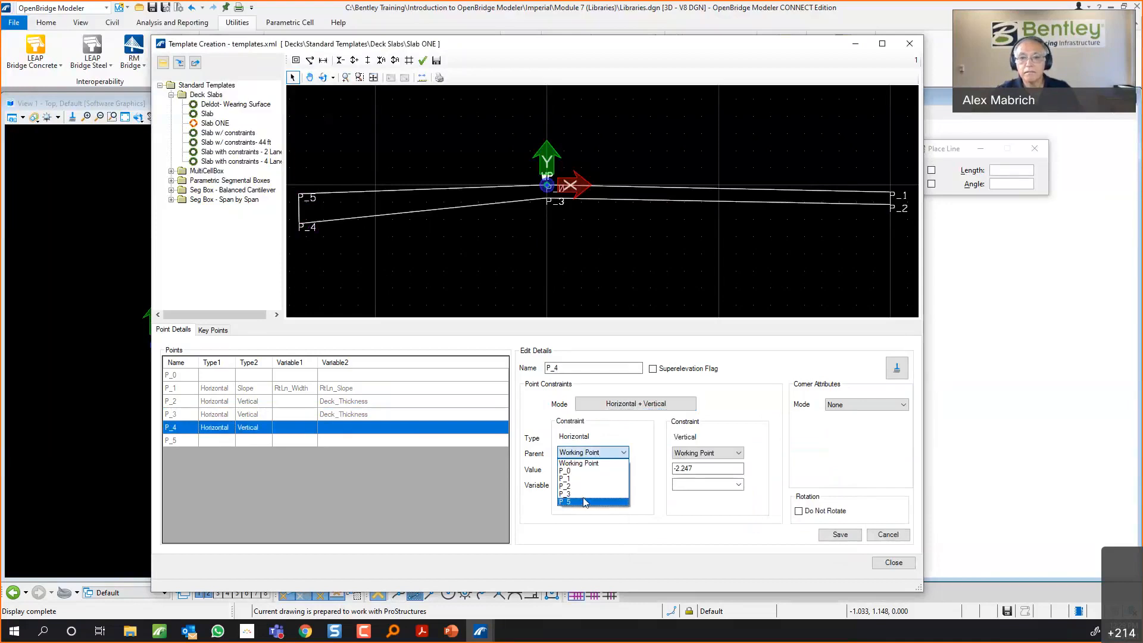
pyautogui.click(567, 504)
pyautogui.click(712, 453)
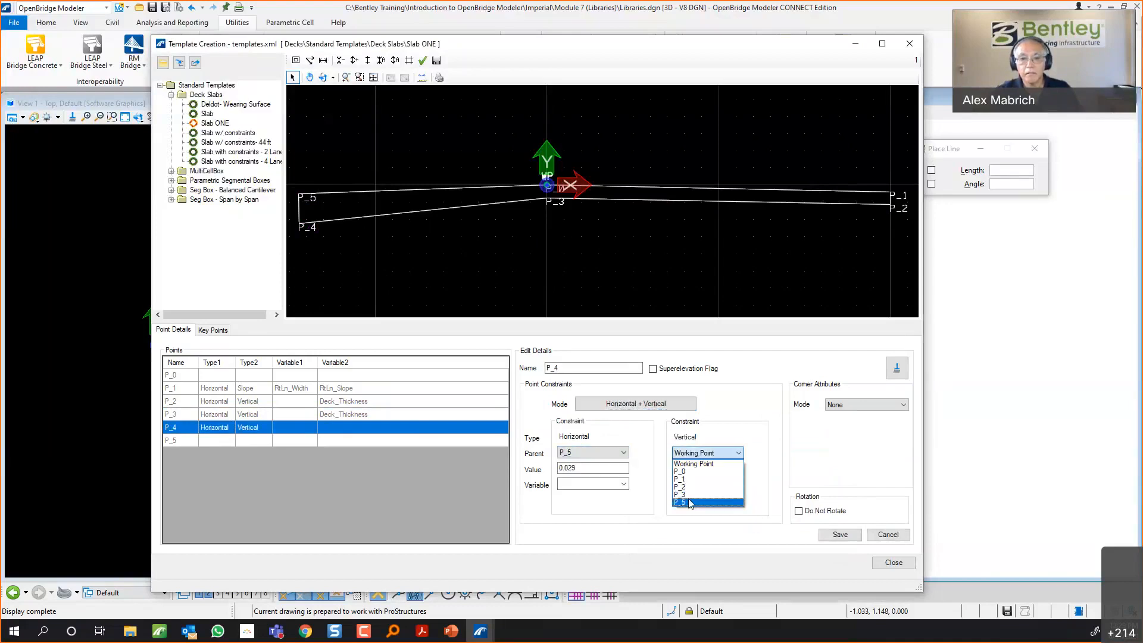
pyautogui.click(690, 503)
pyautogui.write('0.0')
pyautogui.press('Tab')
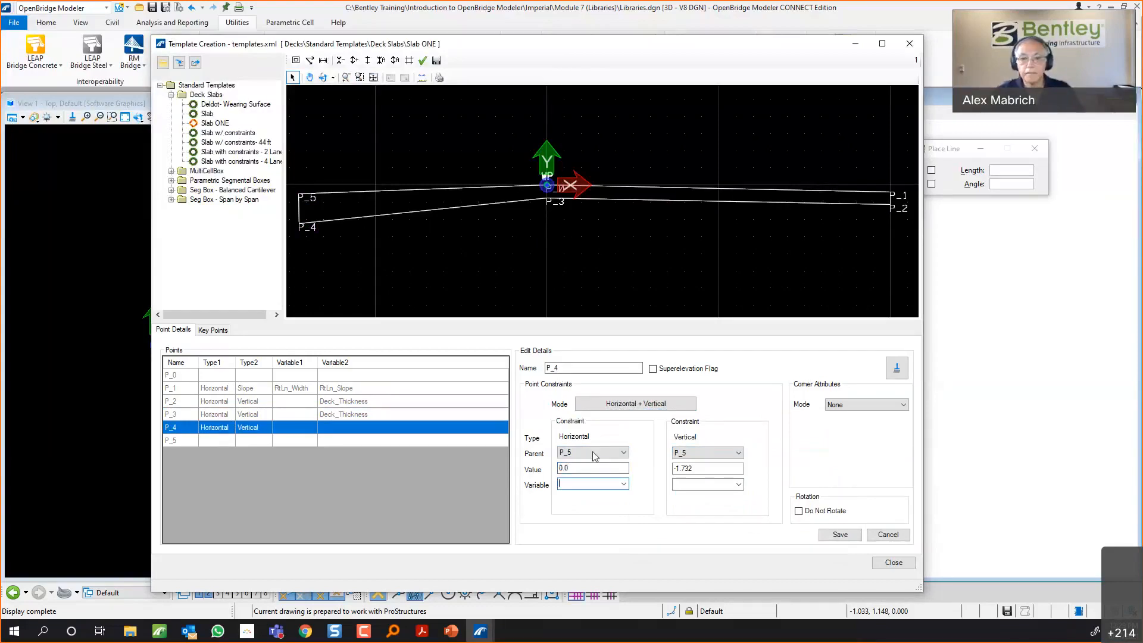
# Assign the Deck_Thickness variable to P_4's vertical constraint, set its value to -0.75 and save the point.
pyautogui.click(739, 485)
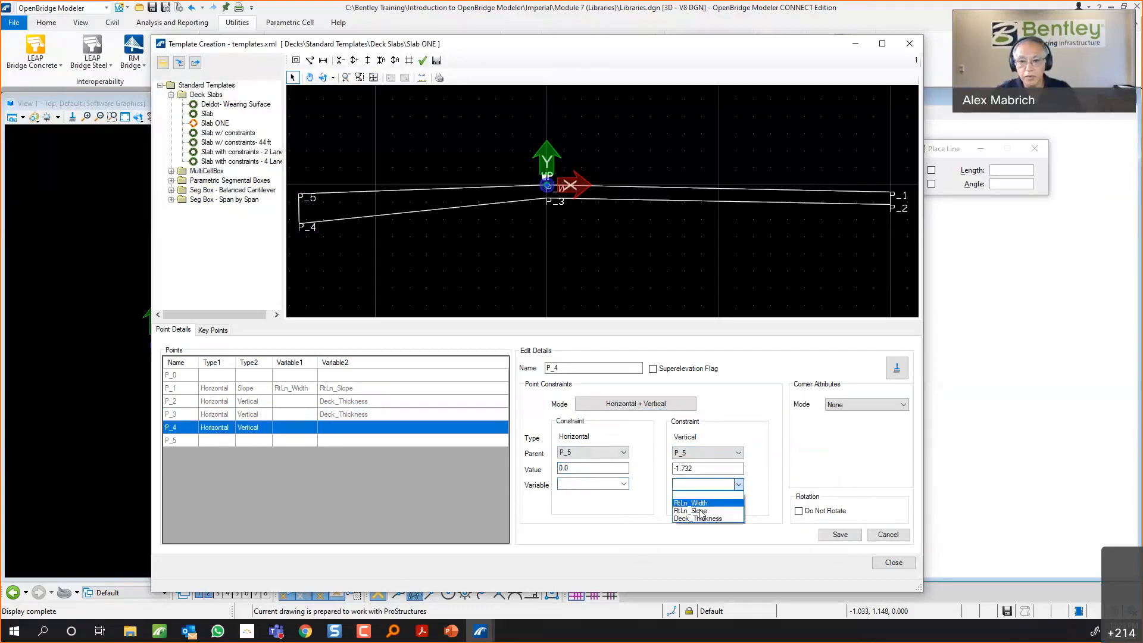
pyautogui.click(699, 518)
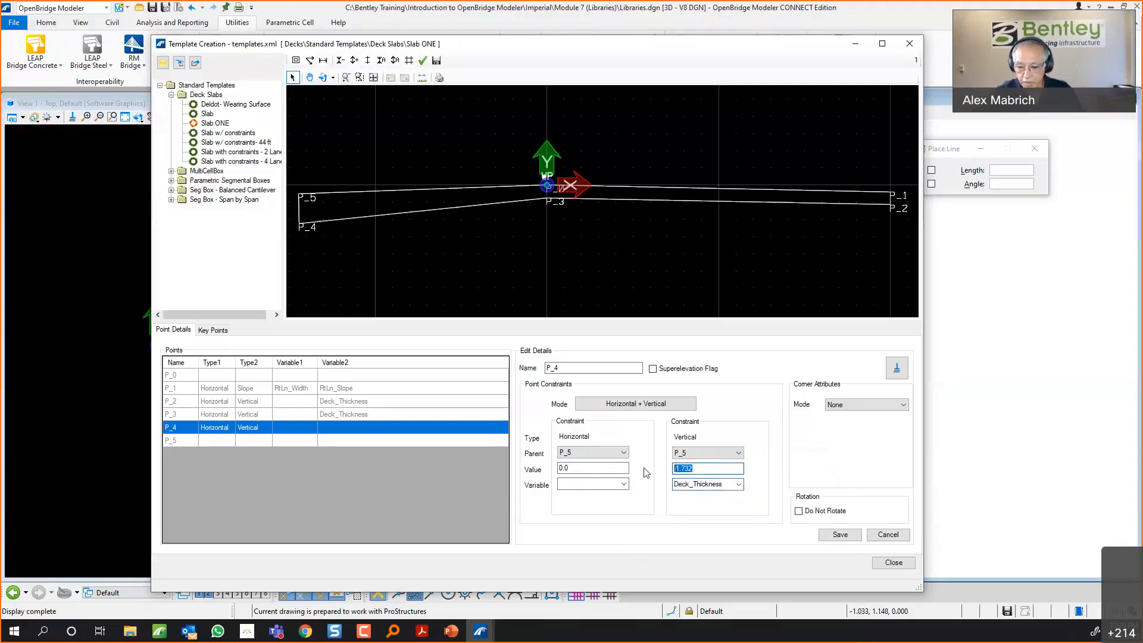
pyautogui.write('-0')
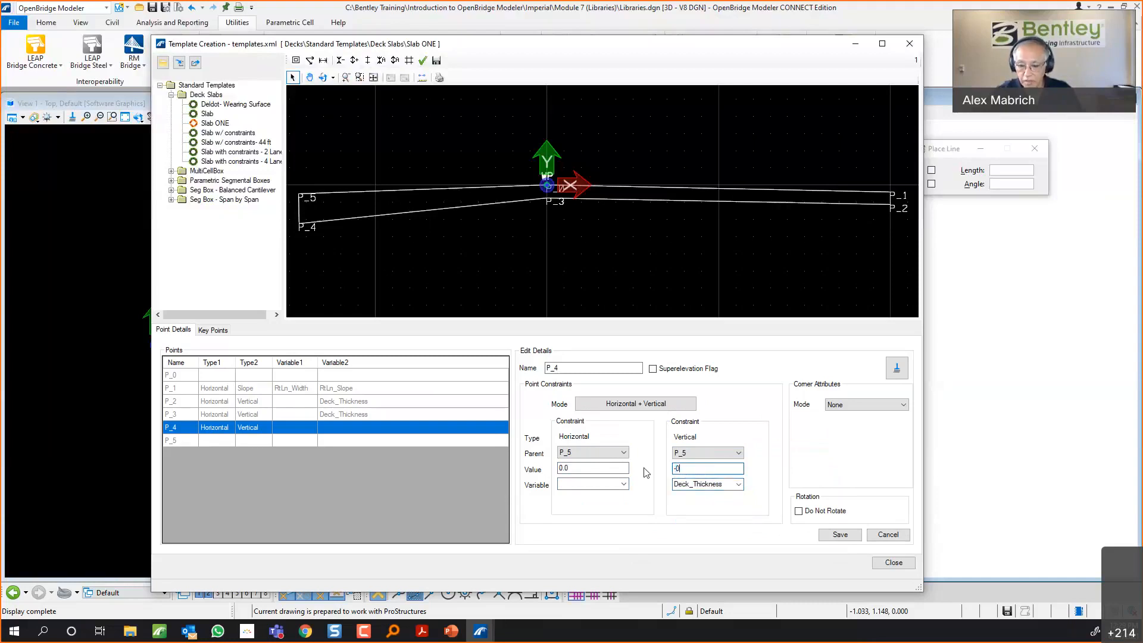
pyautogui.write('.75')
pyautogui.click(833, 535)
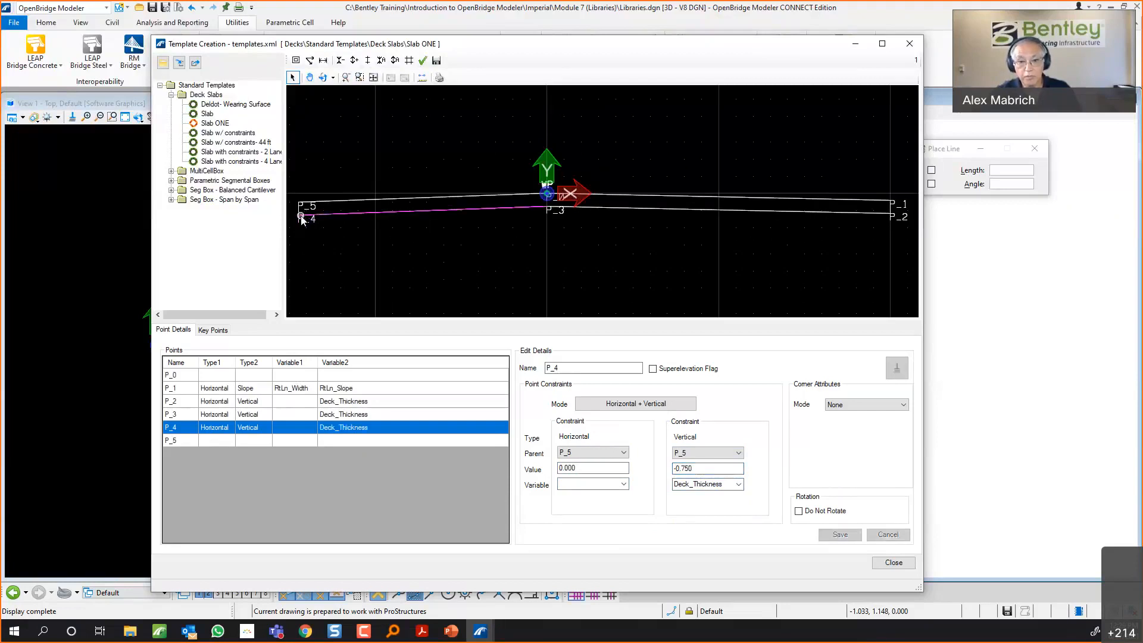
# Constrain template point P_5 with the Horizontal + Slope mode.
pyautogui.click(171, 440)
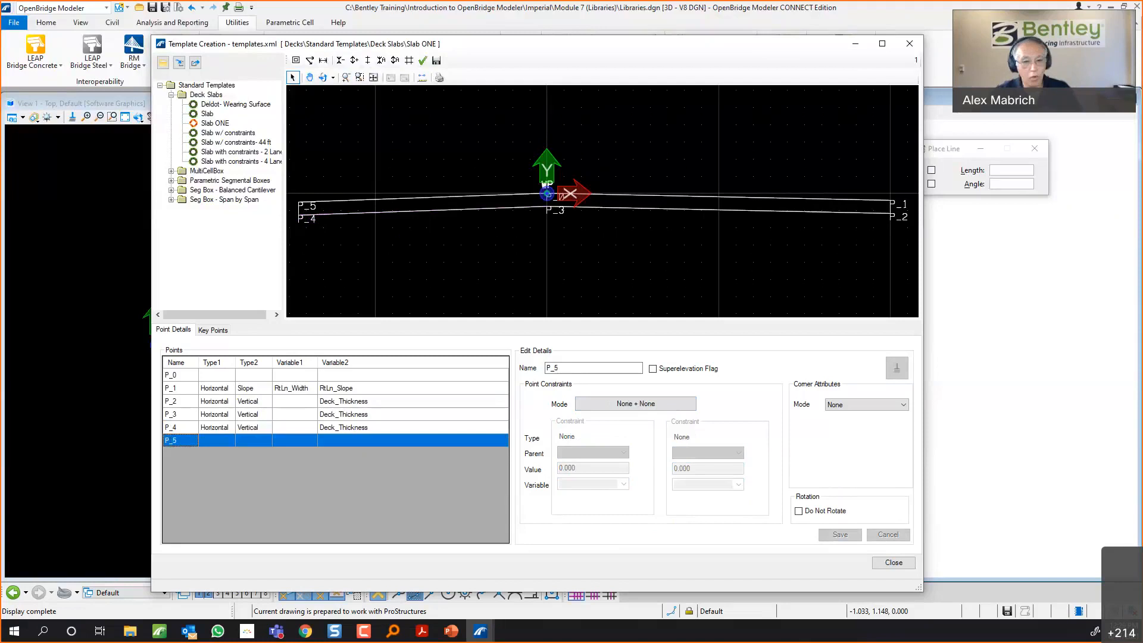
pyautogui.click(636, 405)
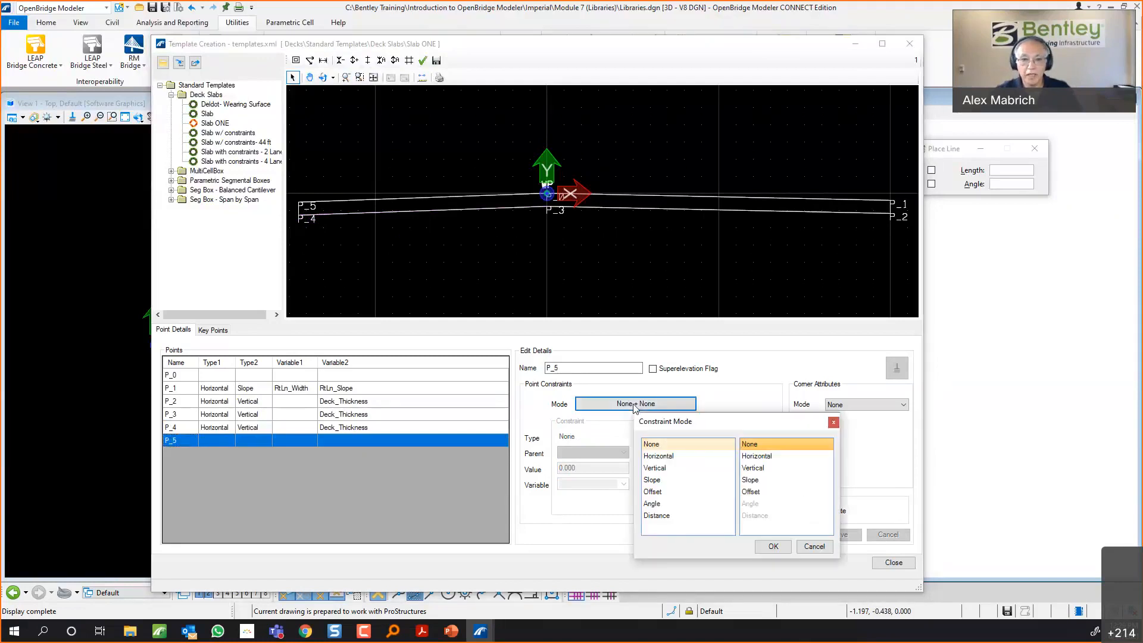
pyautogui.click(658, 457)
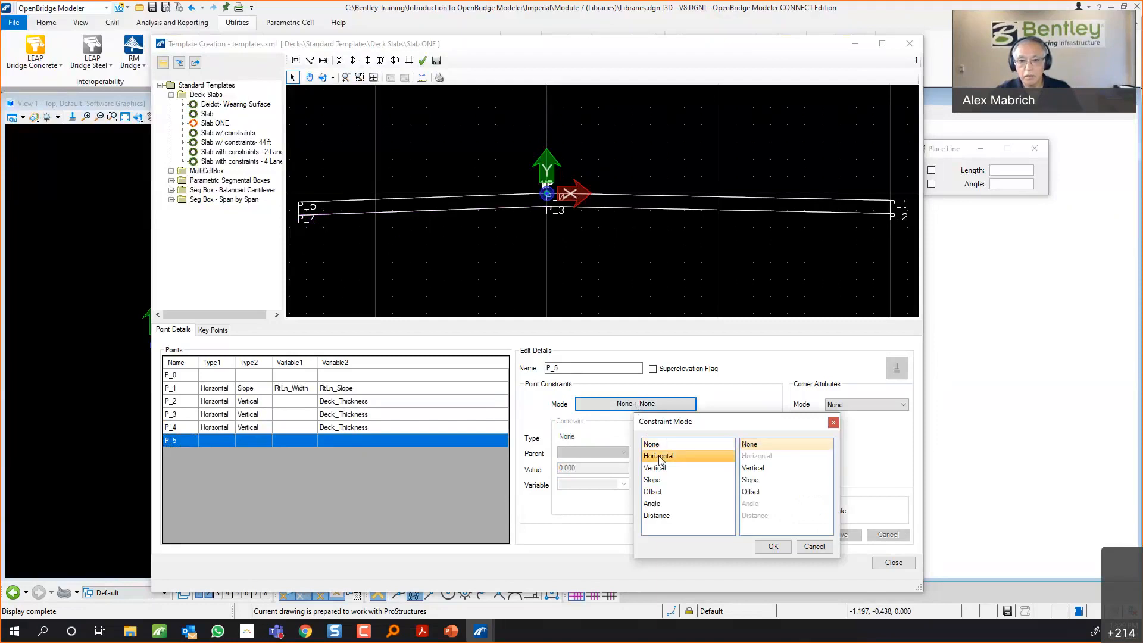
pyautogui.click(761, 481)
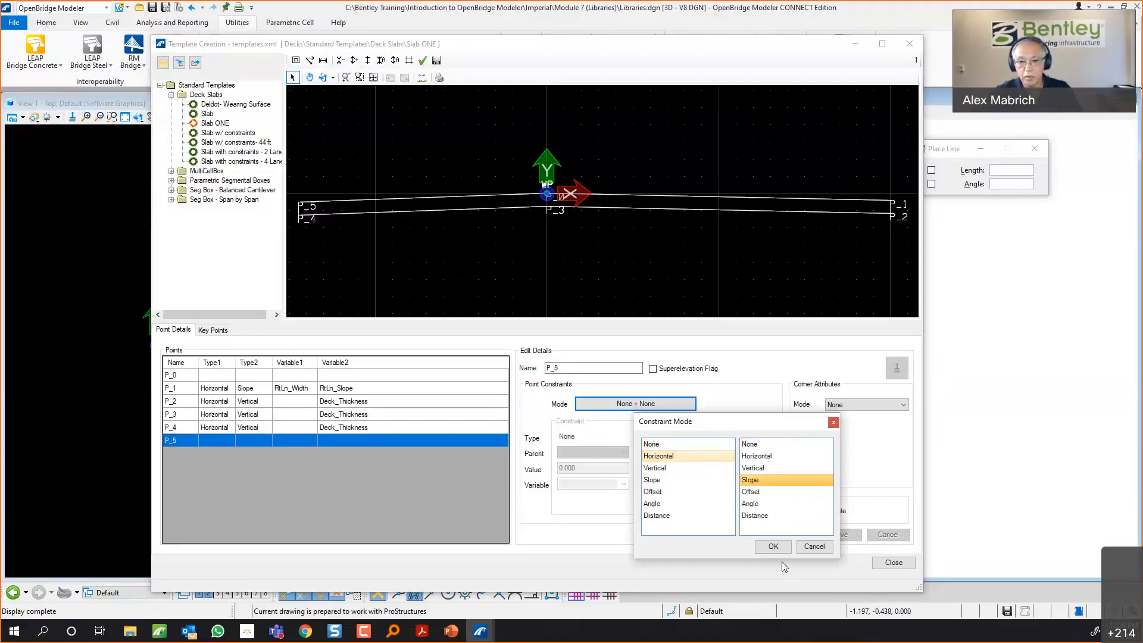
pyautogui.click(774, 546)
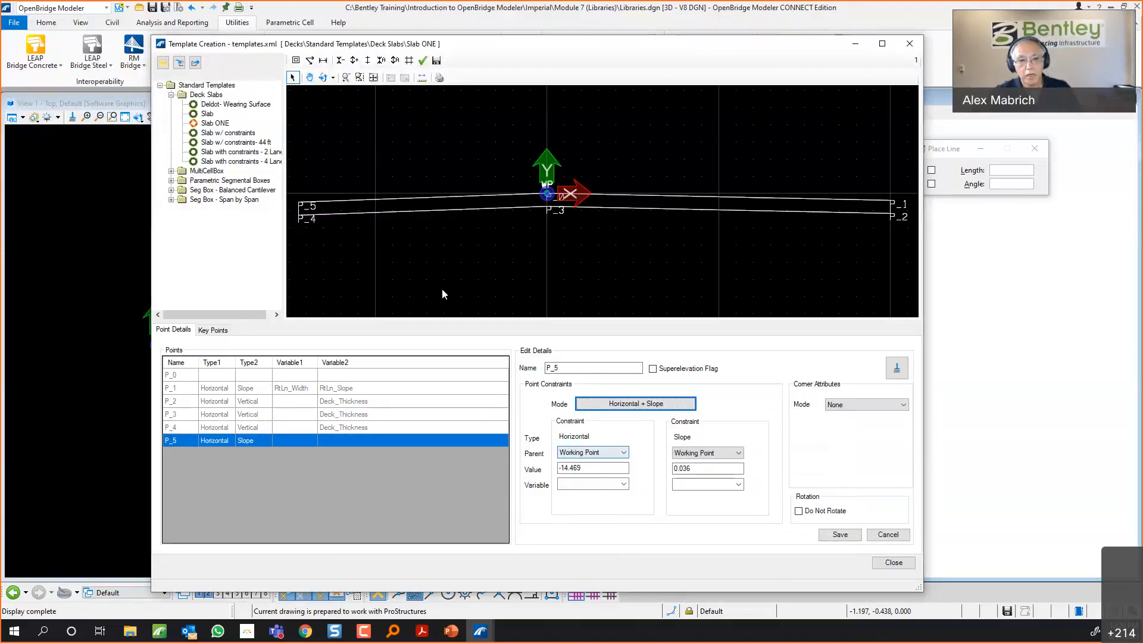
# Set P_5's horizontal constraint value to -20.0 relative to the Working Point and save the point.
pyautogui.moveTo(594, 469); pyautogui.dragTo(529, 469)
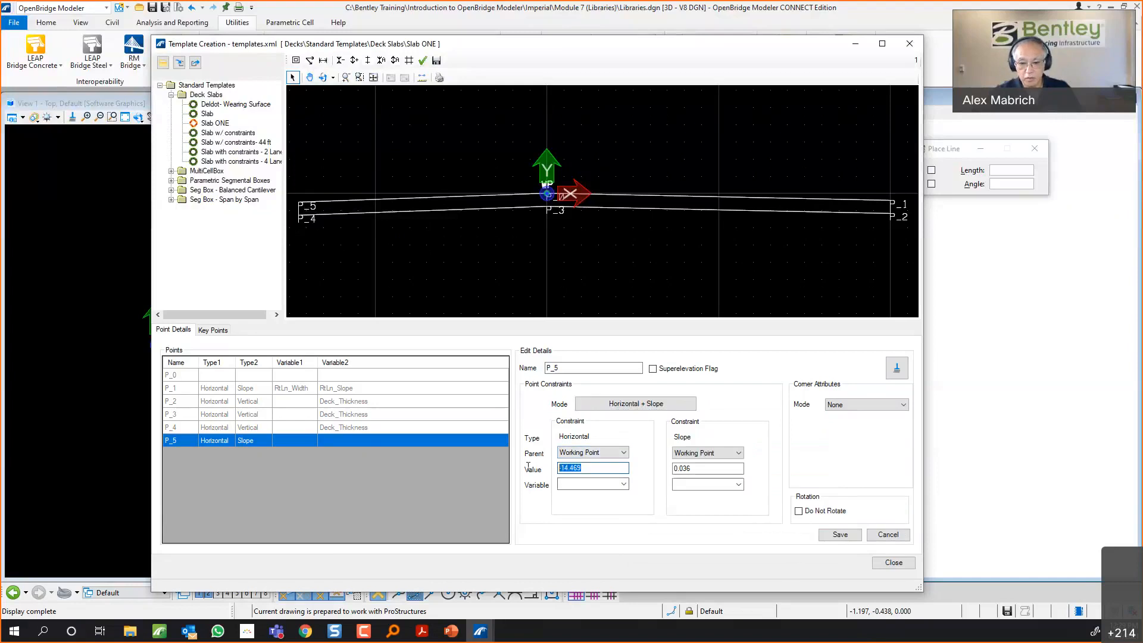
pyautogui.write('-2')
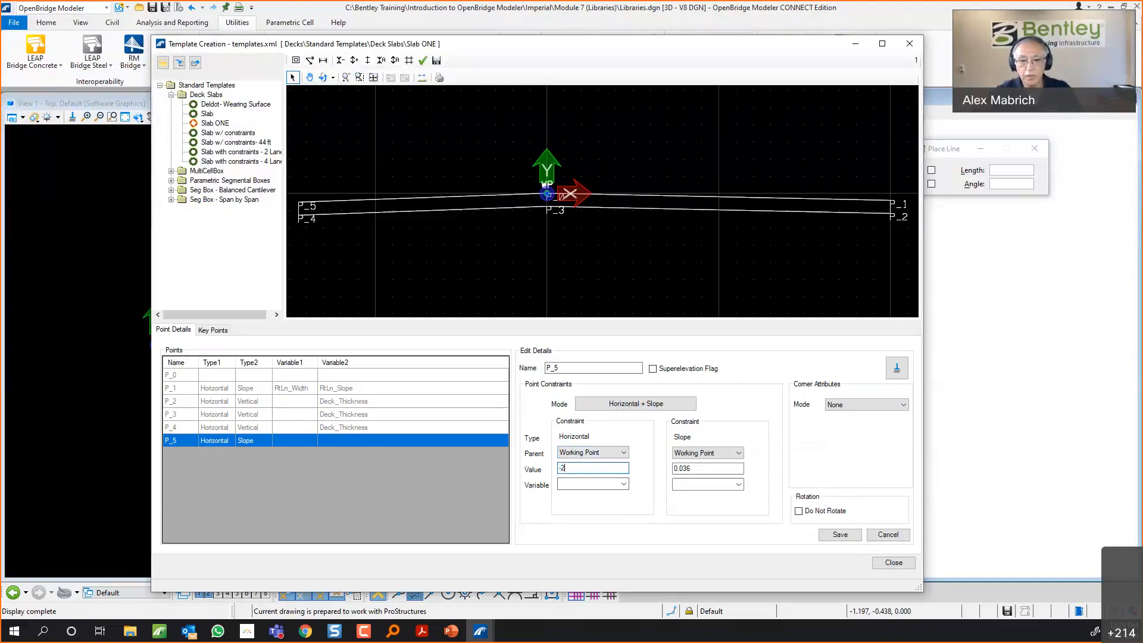
pyautogui.write('0.0')
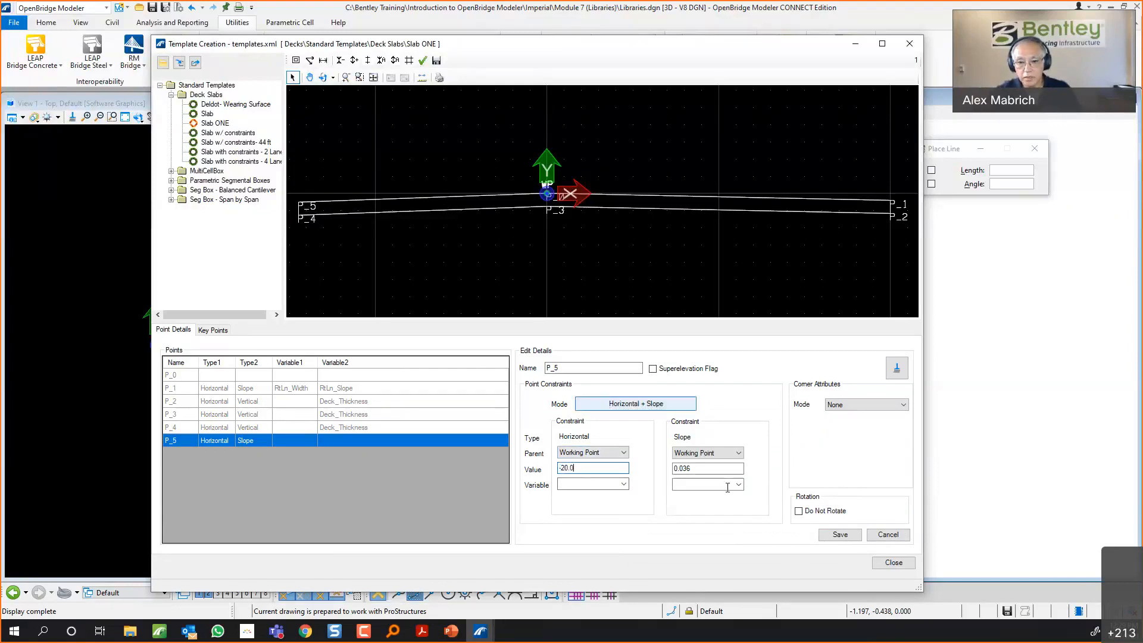
pyautogui.click(839, 534)
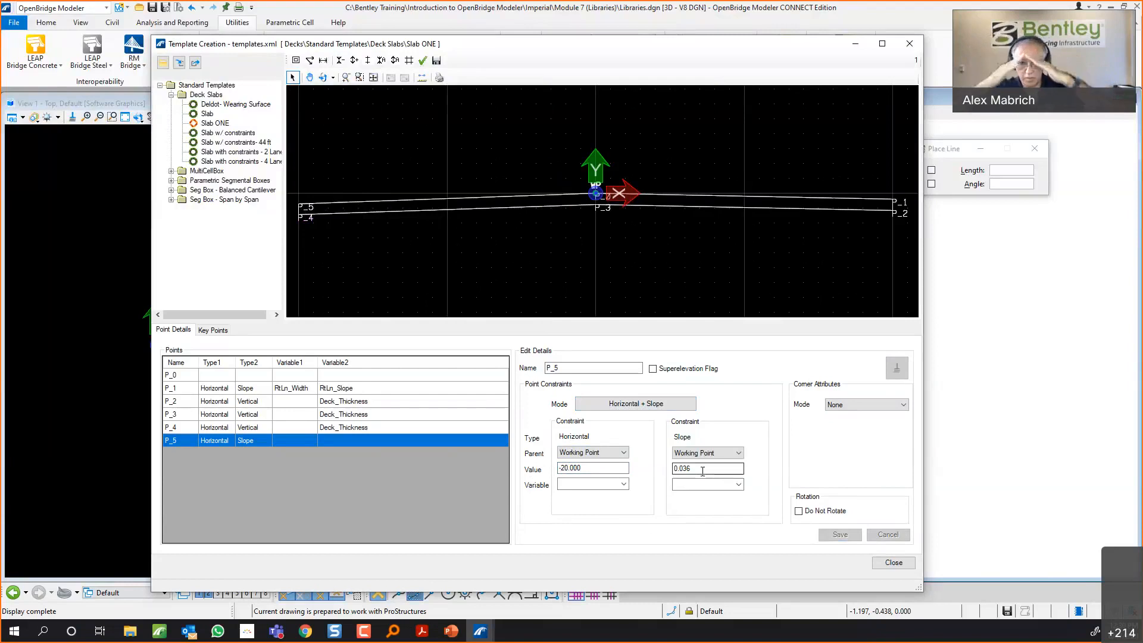
# Set P_5's slope constraint value to 0.02, assign it a new variable named LtLn_Slope and save the point.
pyautogui.moveTo(703, 471); pyautogui.dragTo(651, 465)
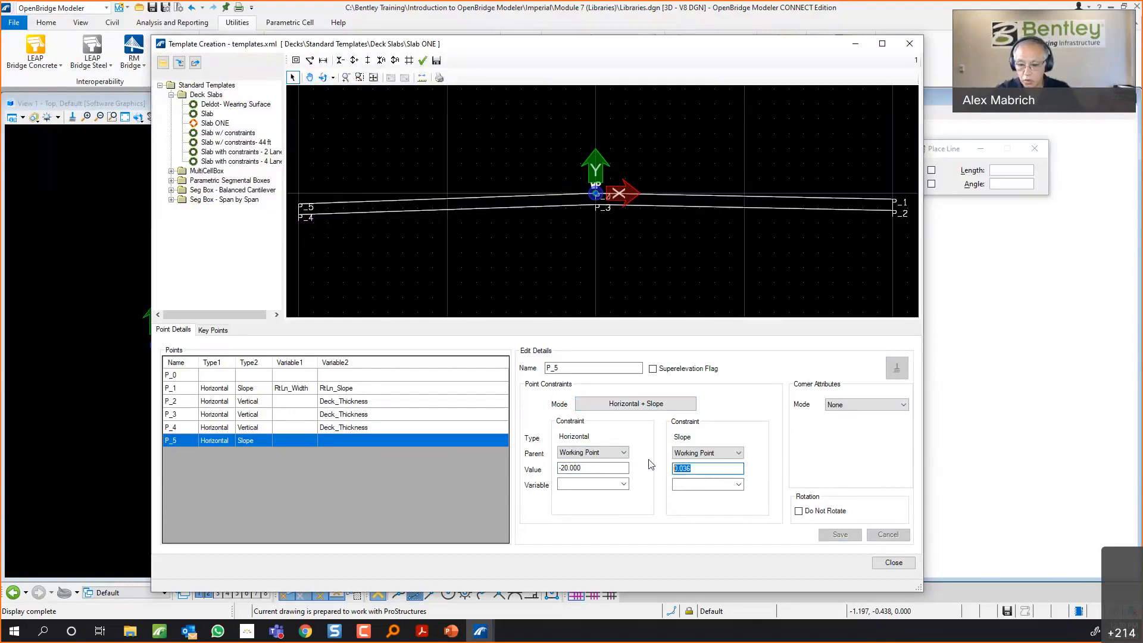
pyautogui.write('0.02')
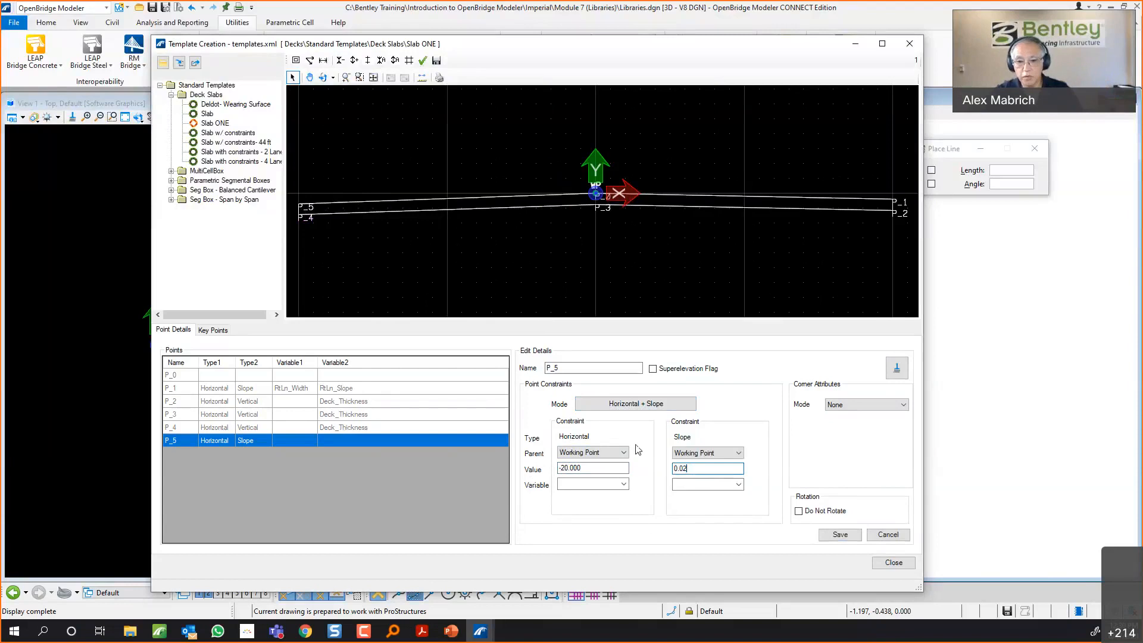
pyautogui.click(742, 486)
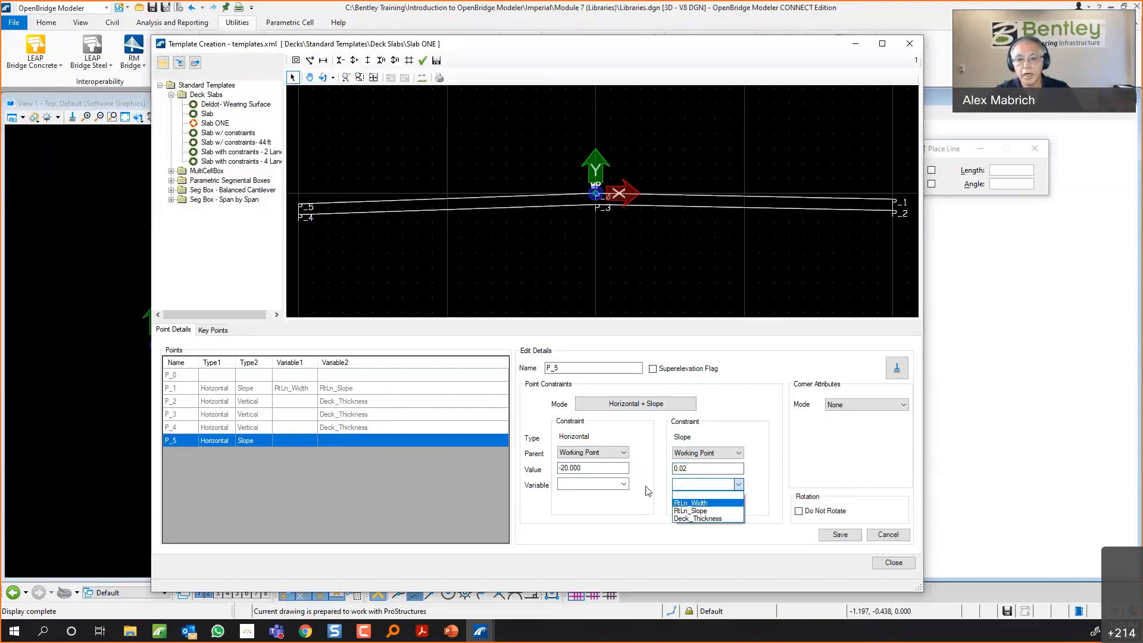
pyautogui.click(686, 485)
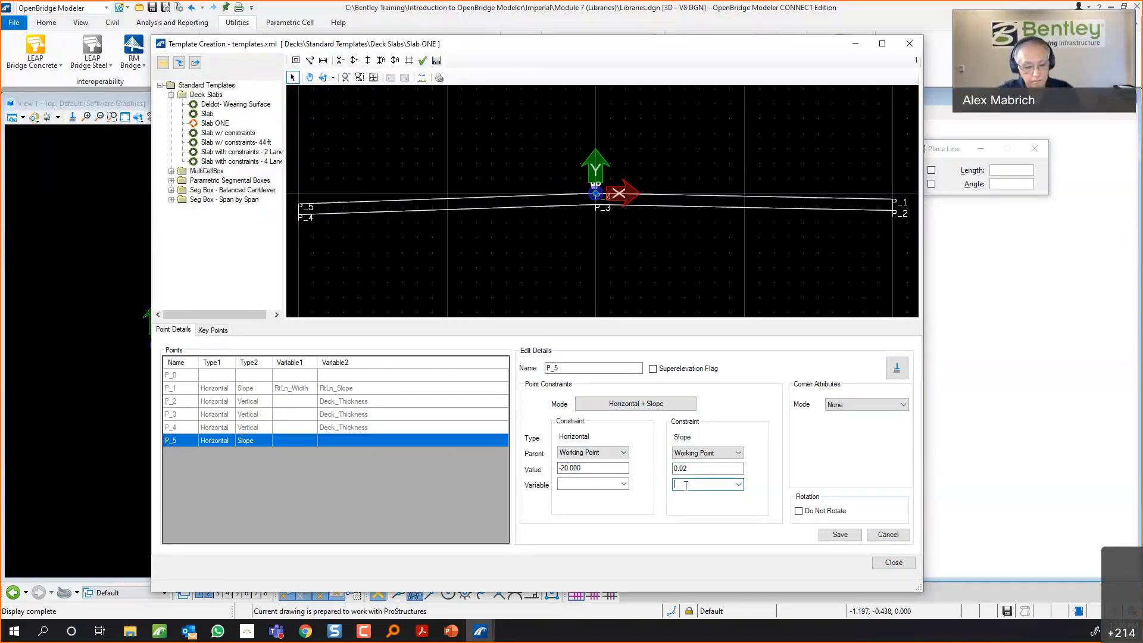
pyautogui.write('Lt')
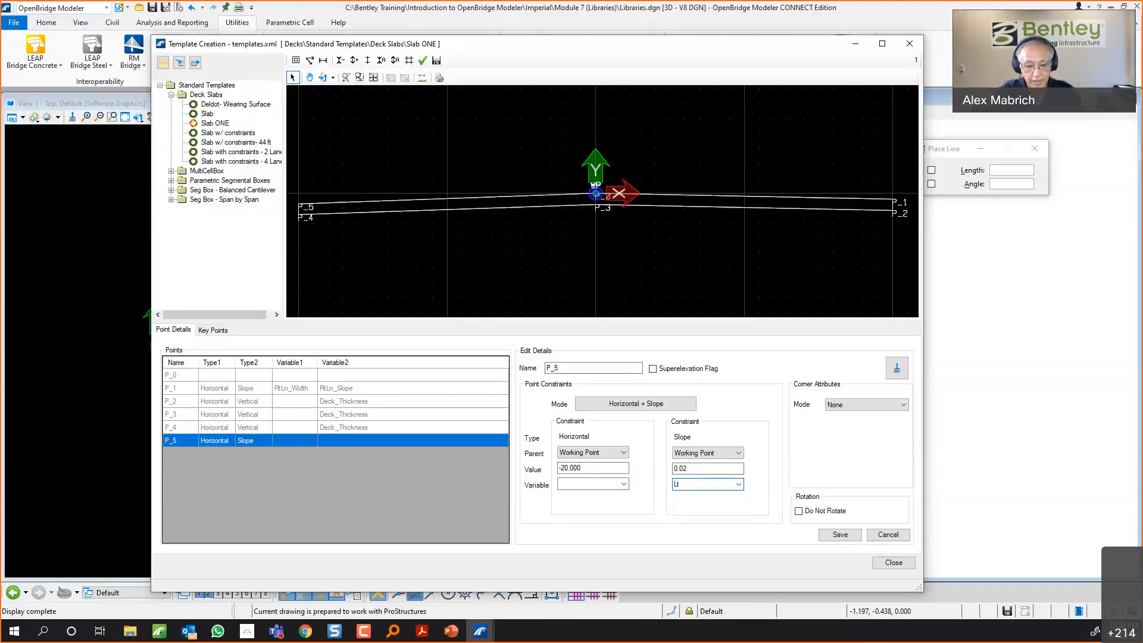
pyautogui.write('Ln_Slope')
pyautogui.click(843, 535)
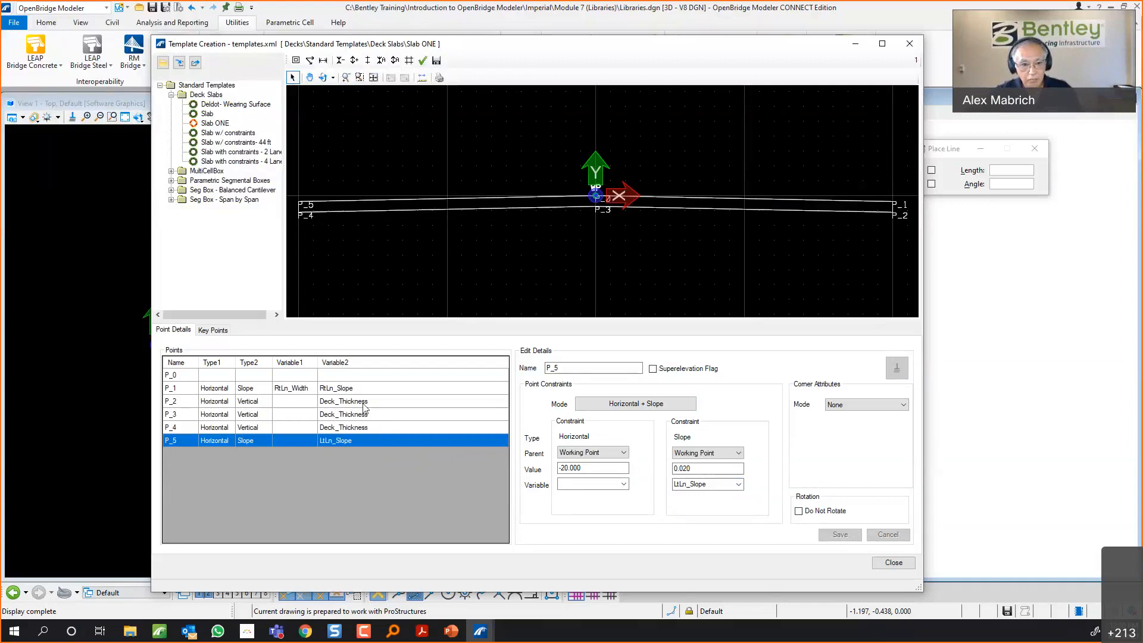
# Enable the Superelevation Flag for P_5, matching P_1, and save the point.
pyautogui.click(238, 391)
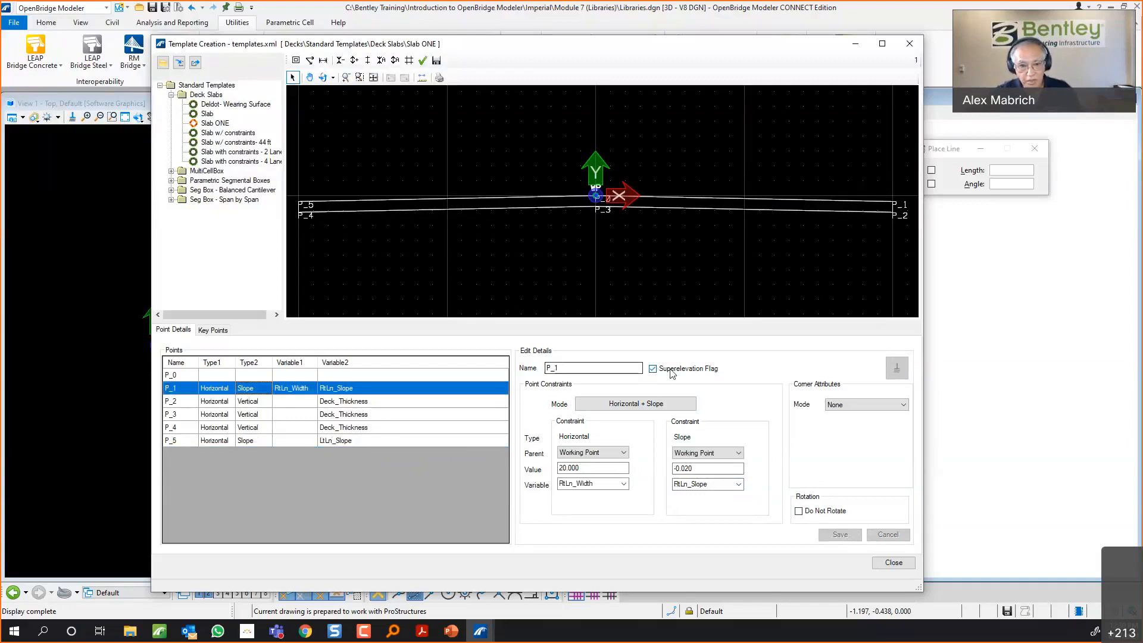
pyautogui.click(265, 444)
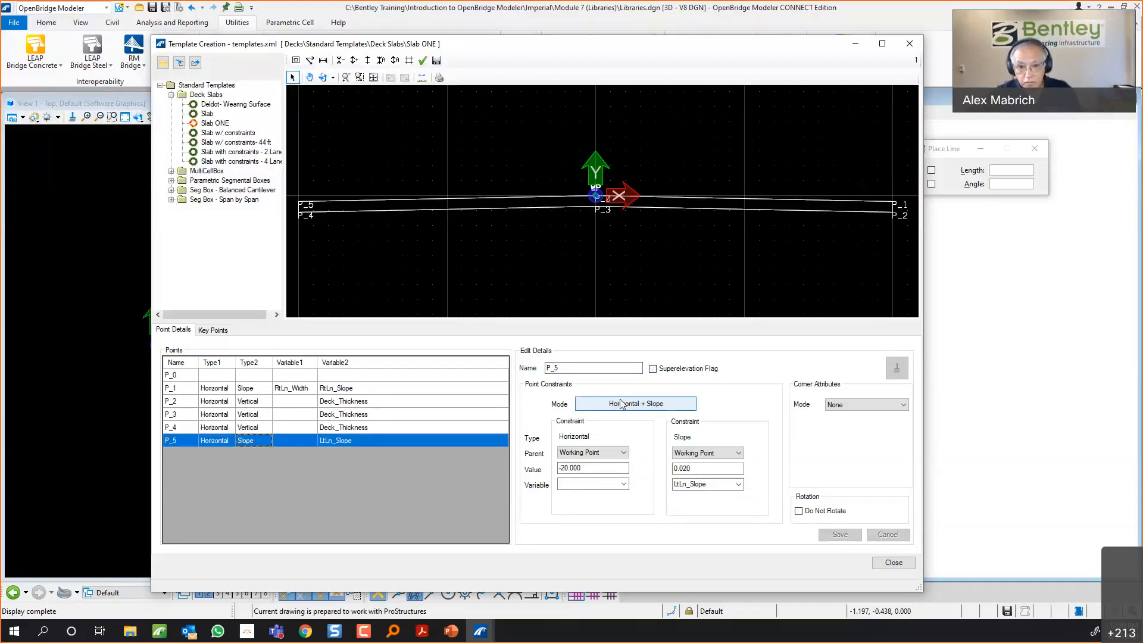
pyautogui.click(653, 369)
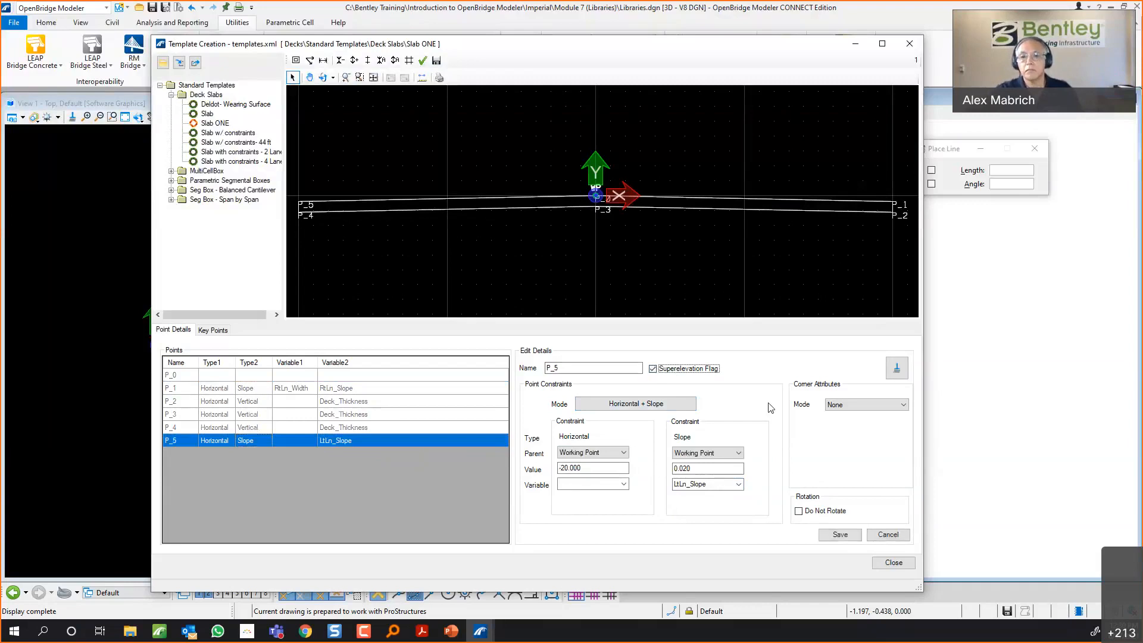
pyautogui.click(852, 535)
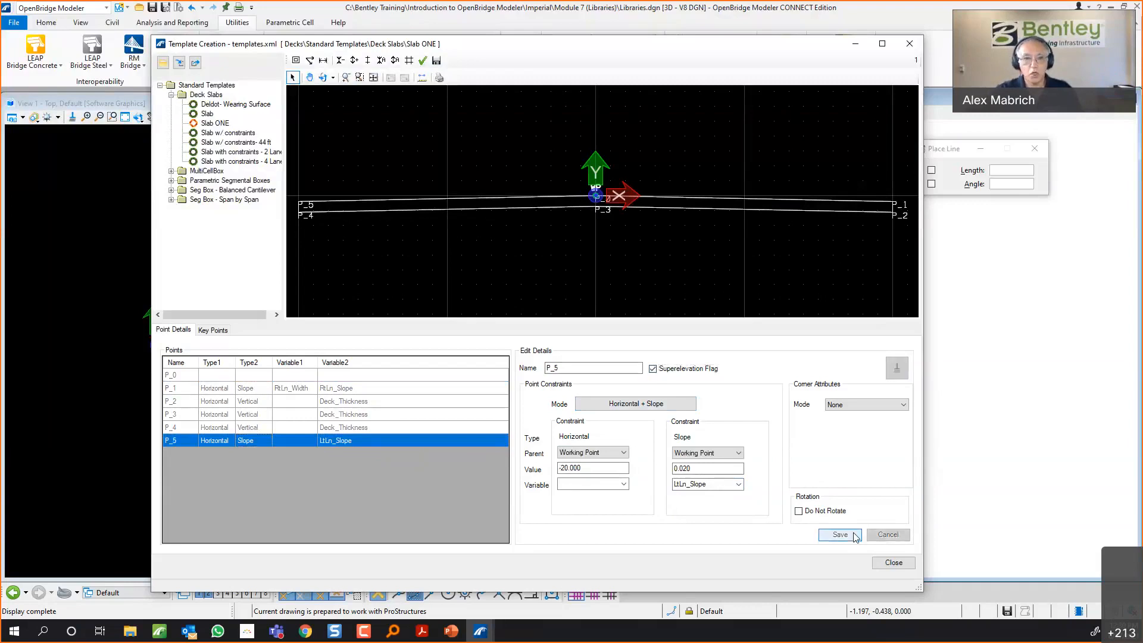
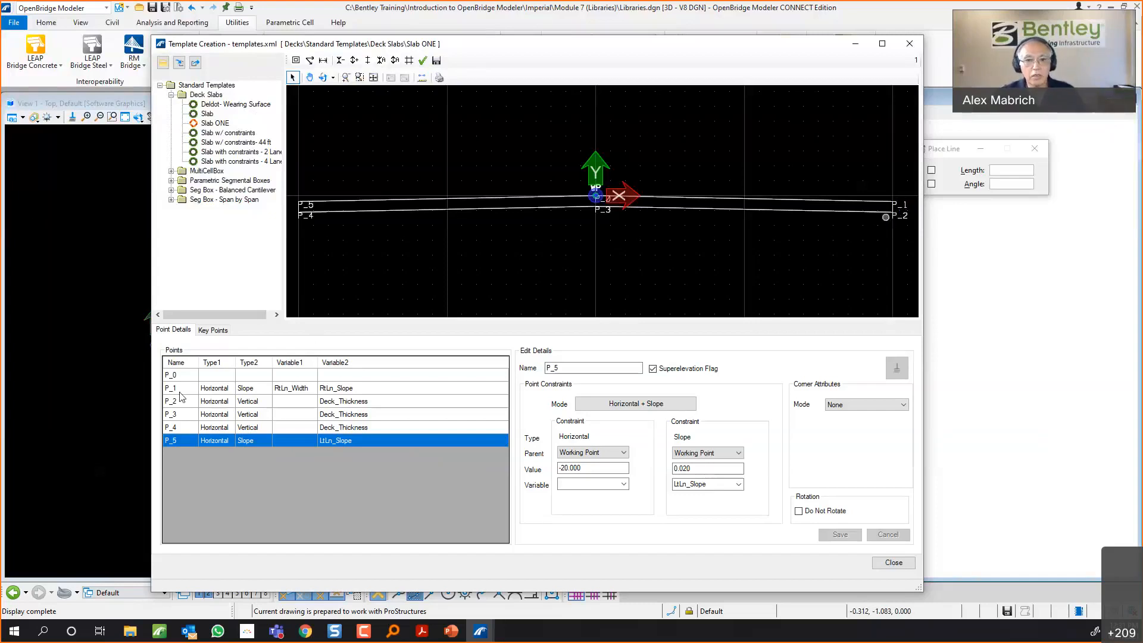
# Rename template point P_1 as RT_Lane and save the point.
pyautogui.click(296, 388)
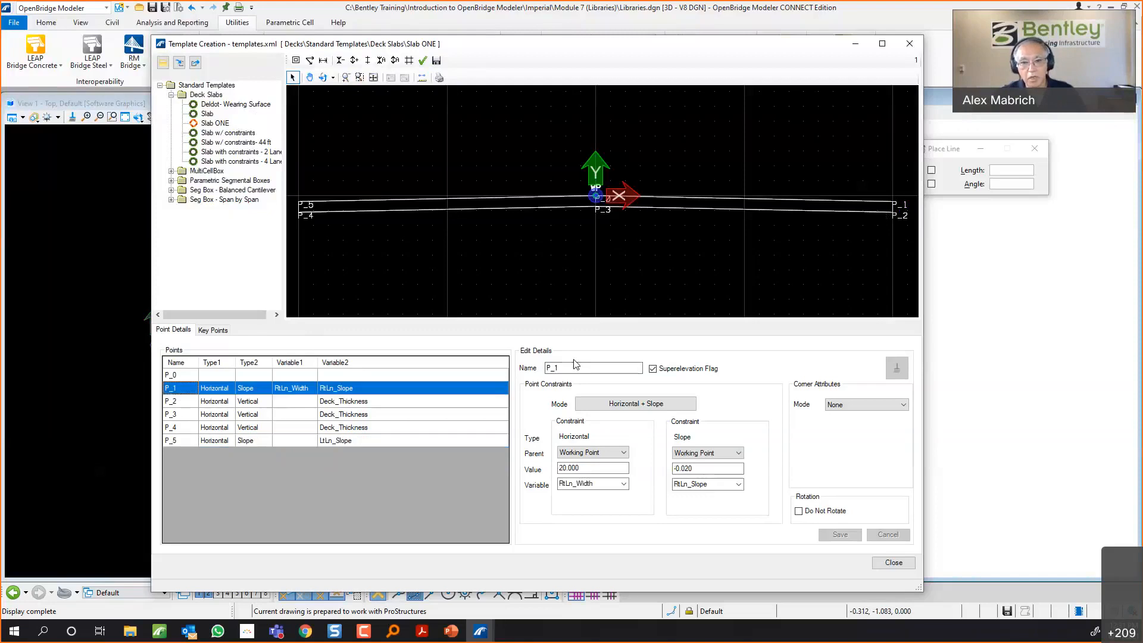
pyautogui.moveTo(561, 369); pyautogui.dragTo(512, 373)
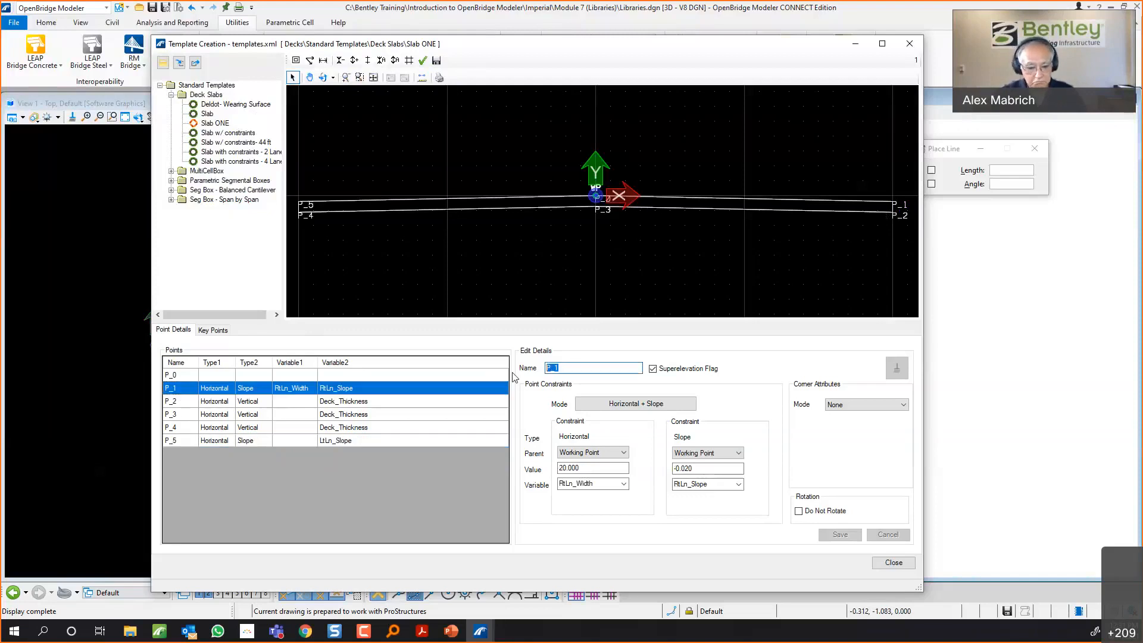
pyautogui.write('RT')
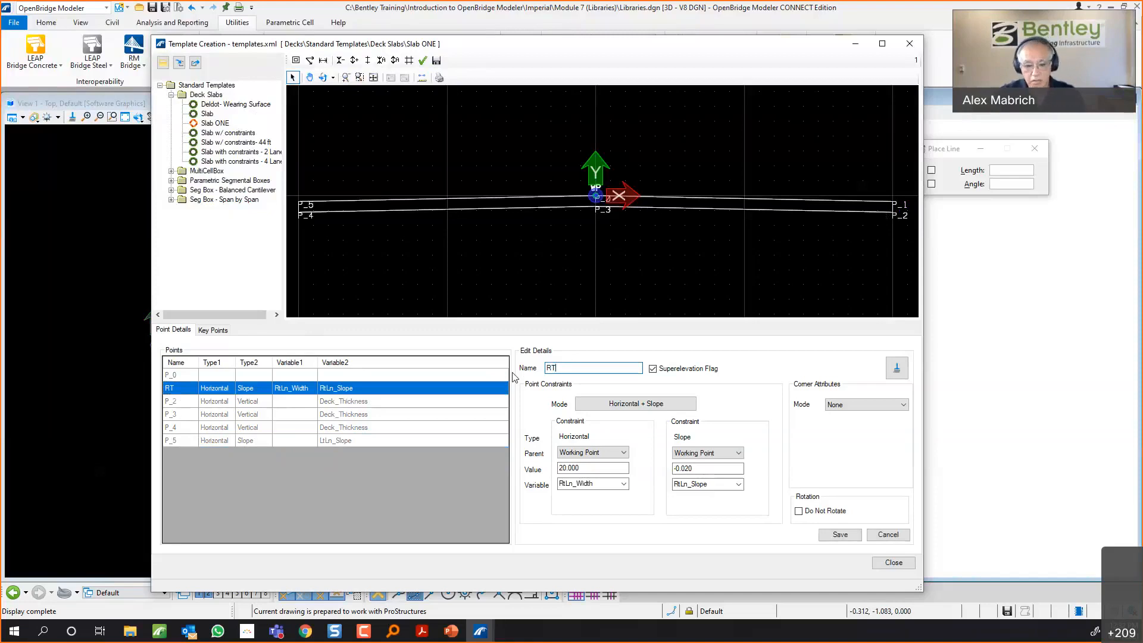
pyautogui.write('_Lane')
pyautogui.press('Tab')
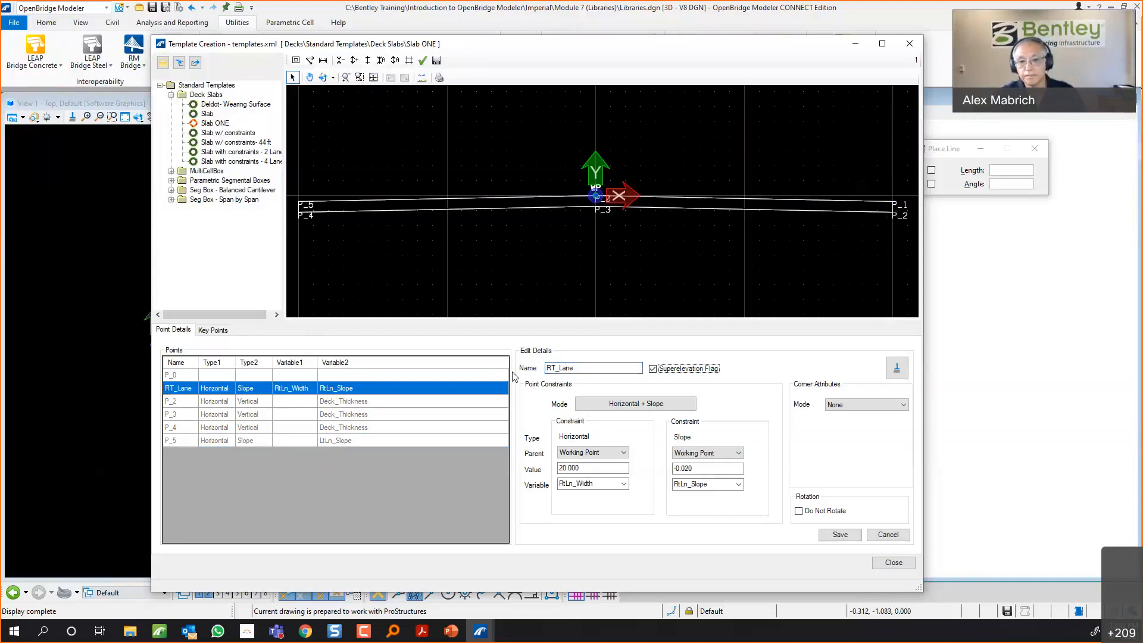
pyautogui.click(840, 540)
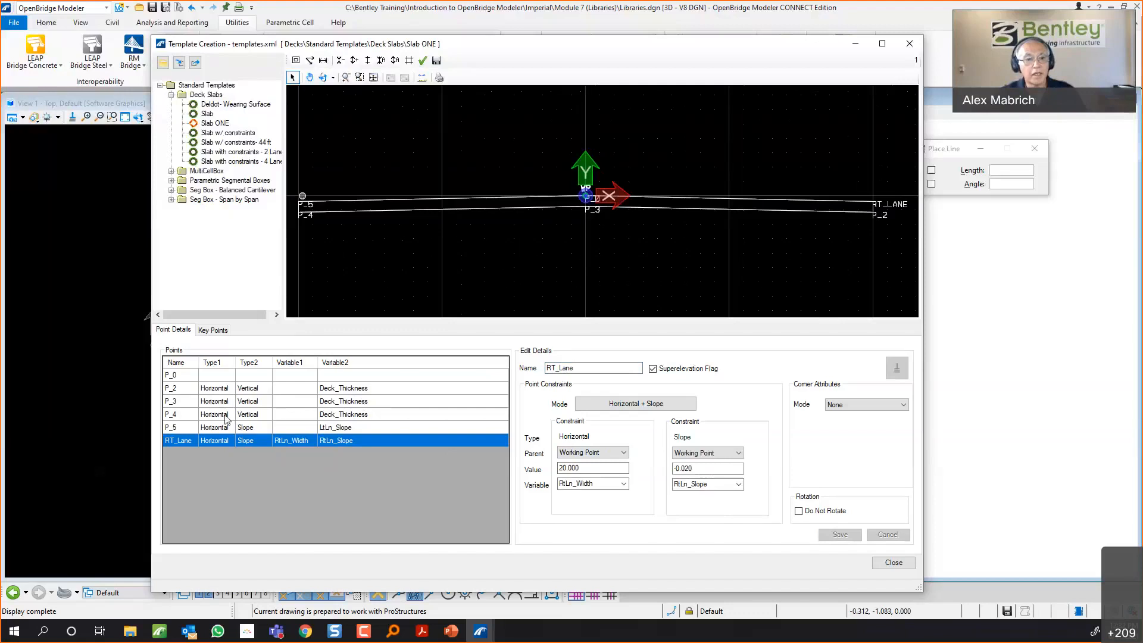
# Rename template point P_5 as LT_Lane and save the point.
pyautogui.click(180, 428)
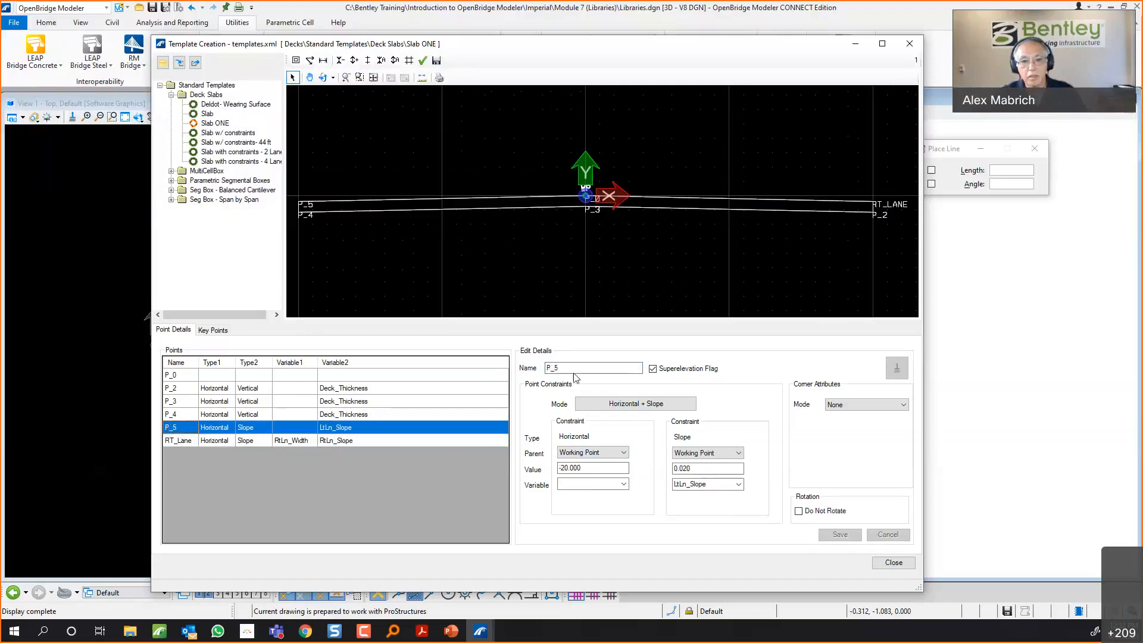
pyautogui.doubleClick(554, 367)
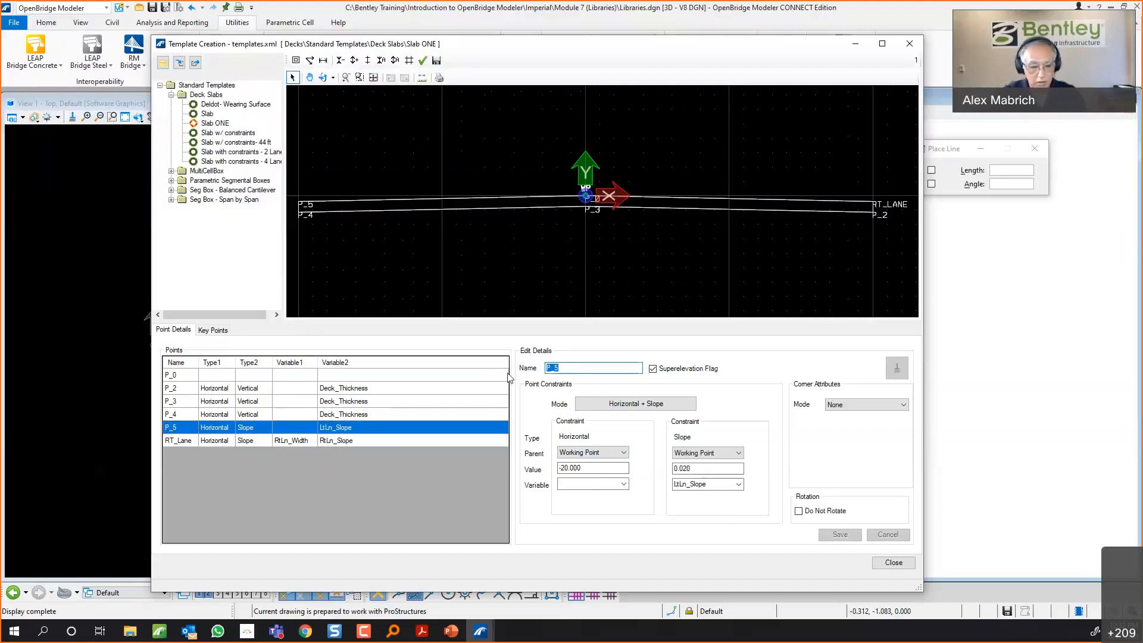
pyautogui.write('LT_La')
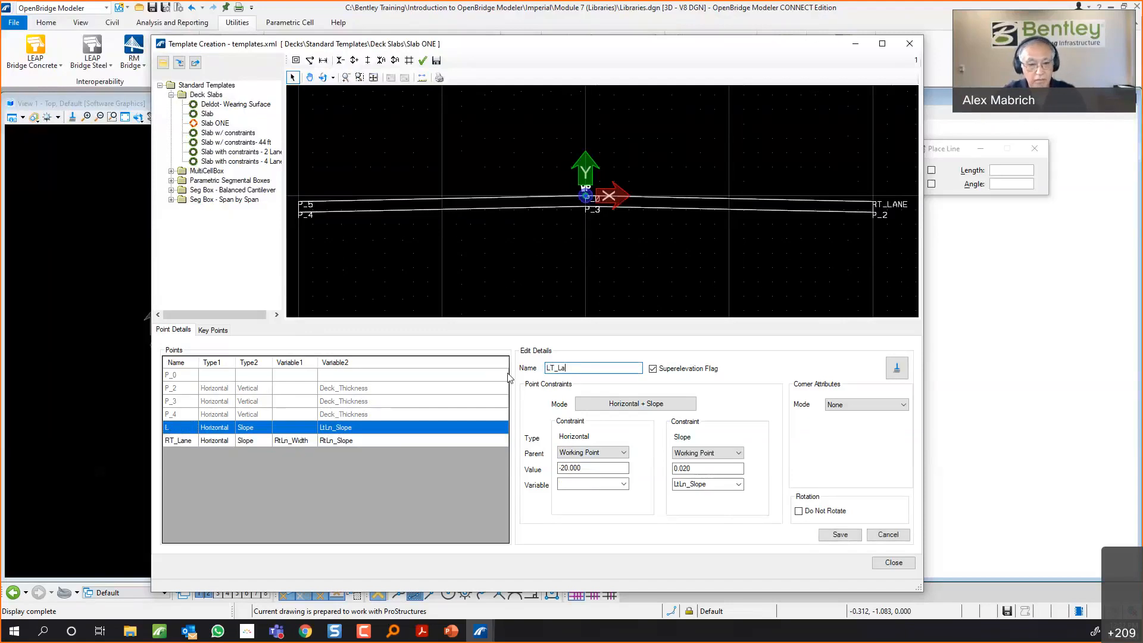
pyautogui.write('ne')
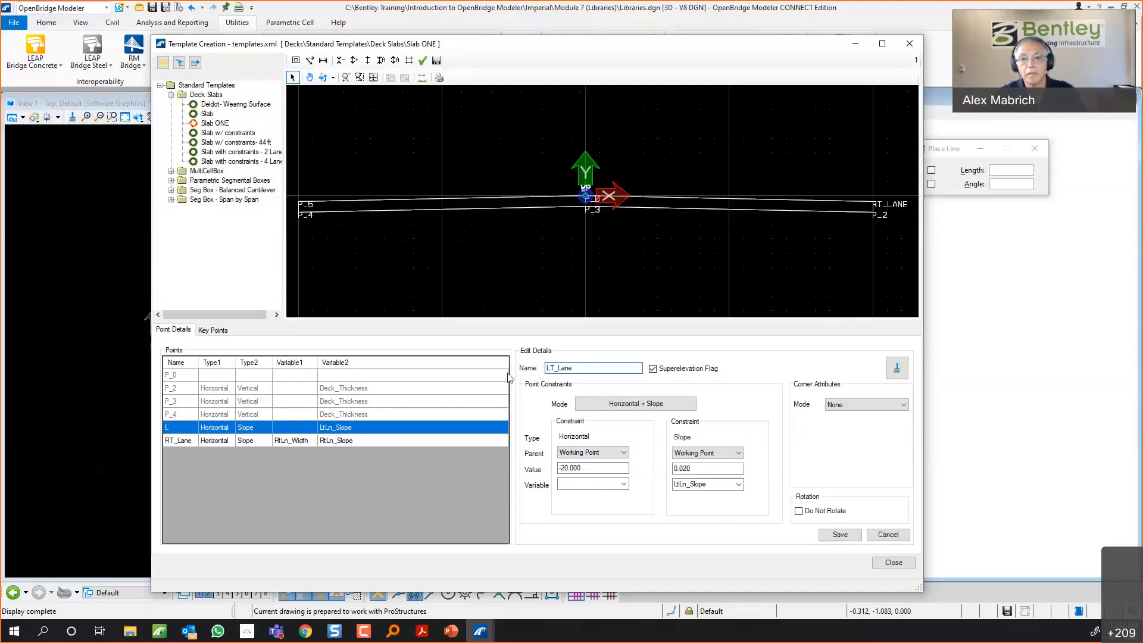
pyautogui.click(833, 535)
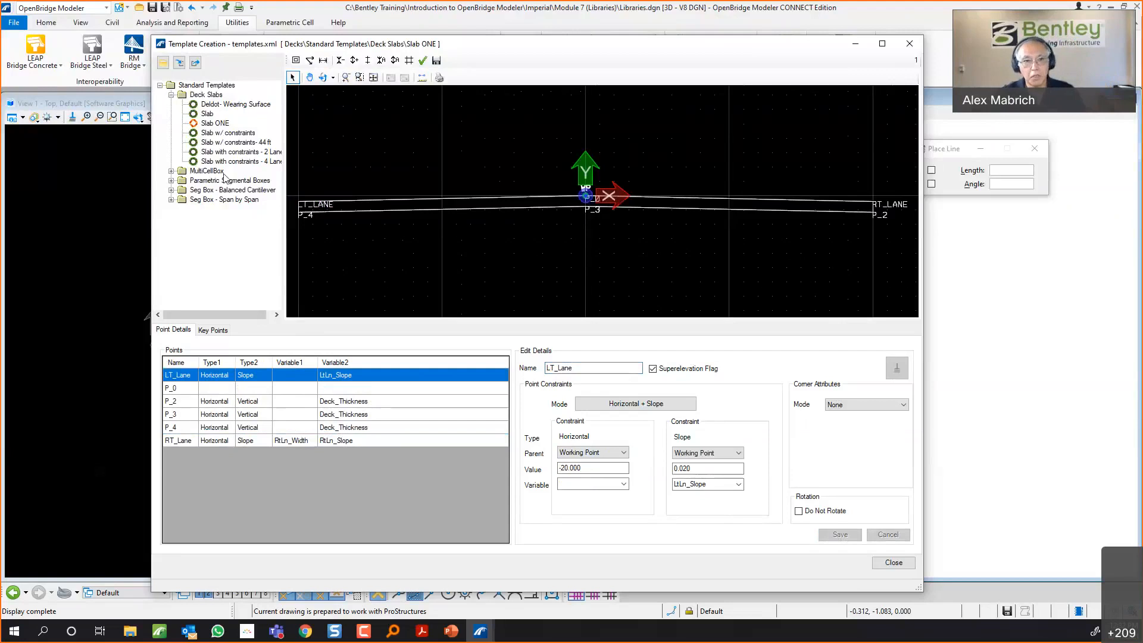
# Enlarge the point labels by two increments and raise the vertical exaggeration of the template preview to 8.
pyautogui.click(396, 61)
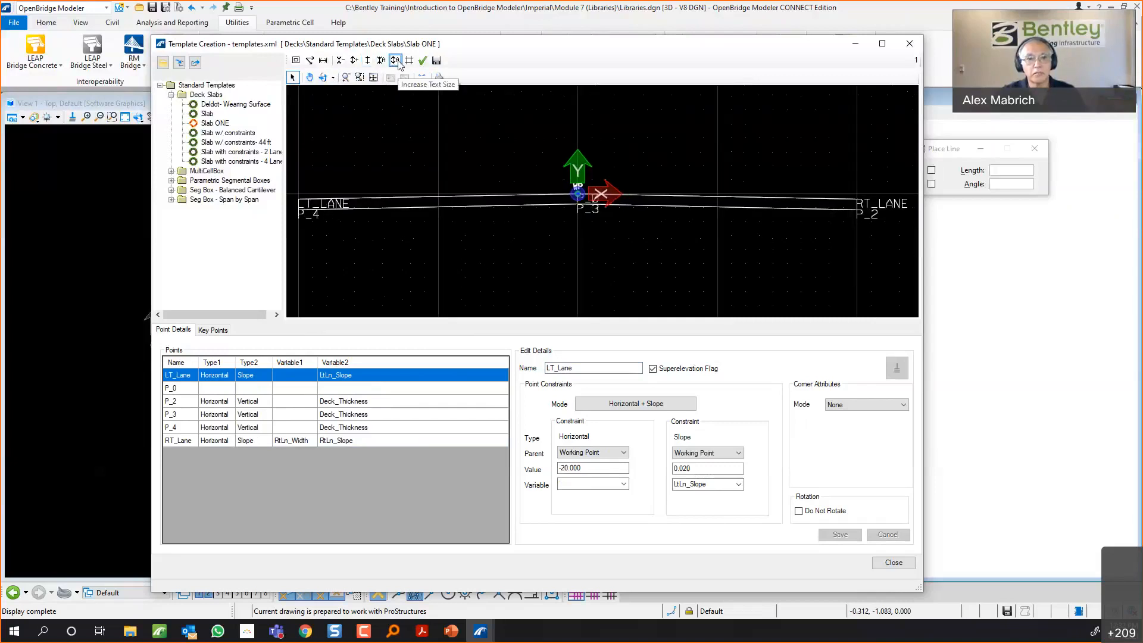
pyautogui.click(395, 60)
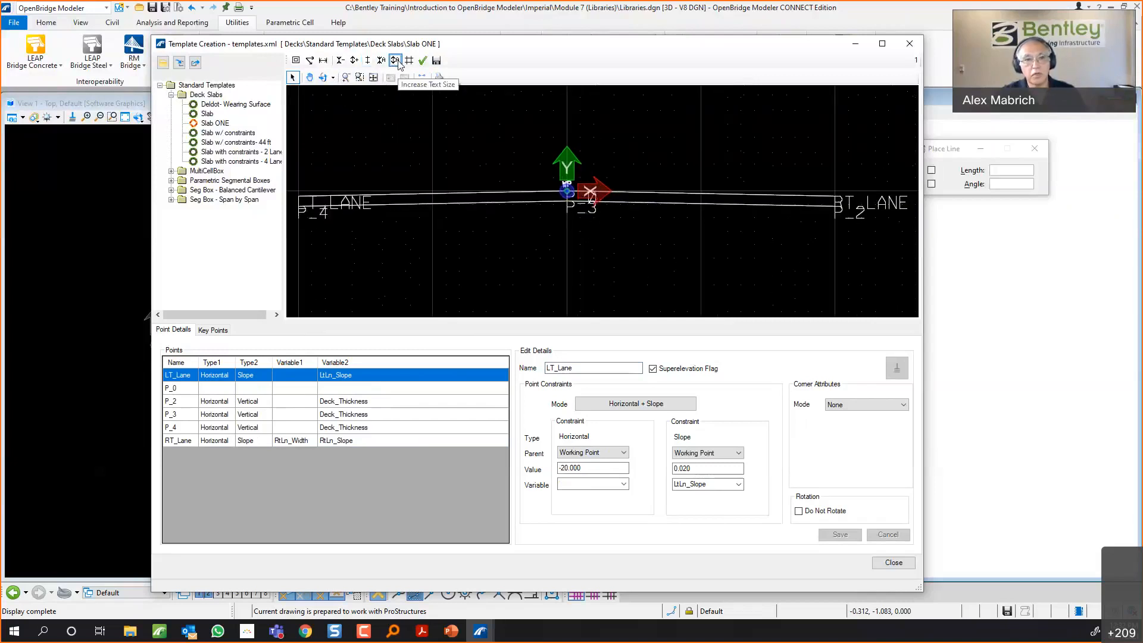
pyautogui.click(355, 60)
pyautogui.click(354, 60)
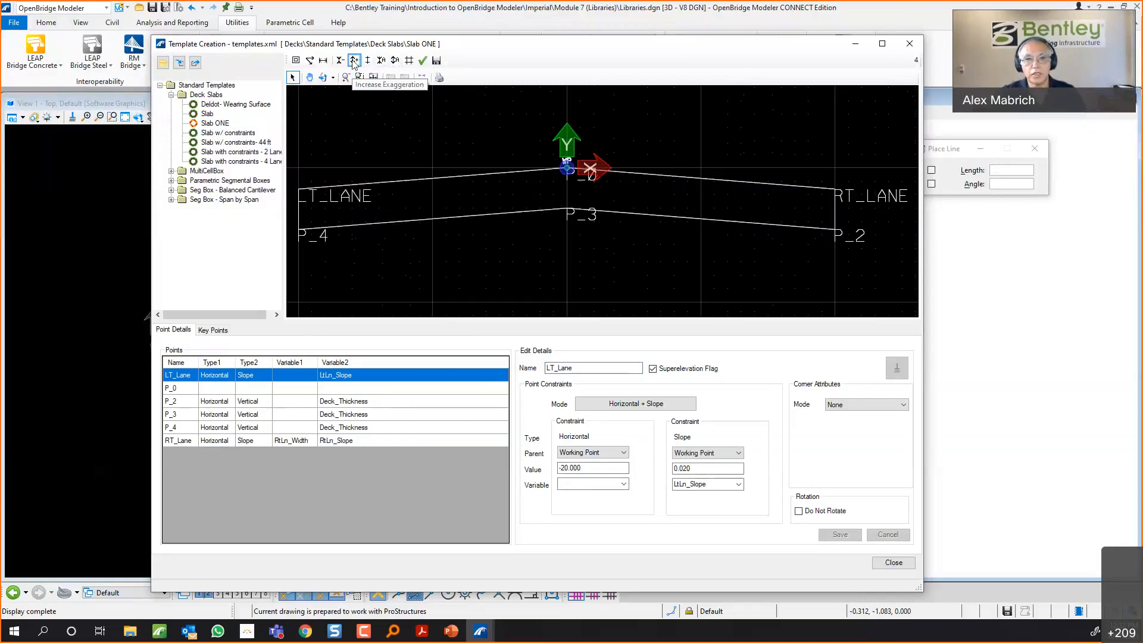
pyautogui.click(354, 61)
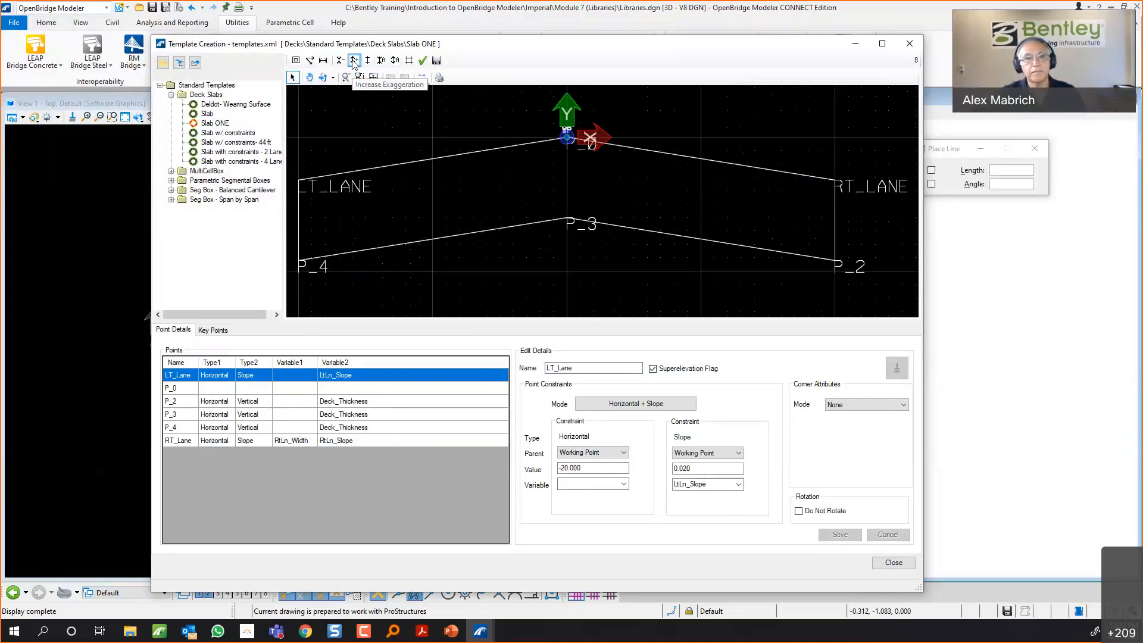
pyautogui.click(409, 64)
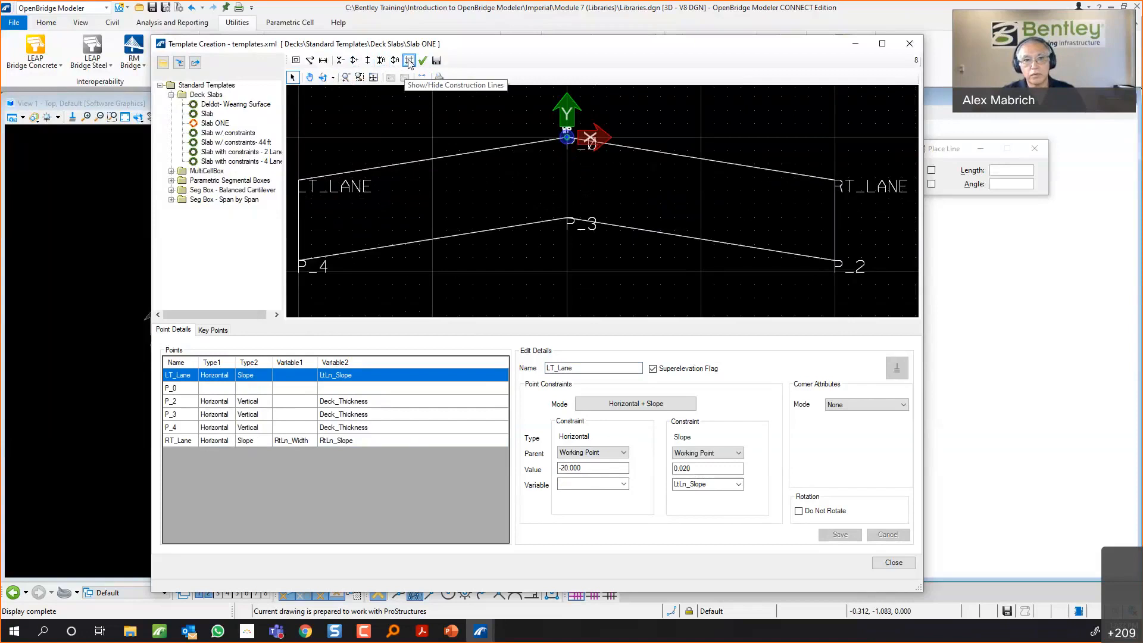
# Review the Slab ONE template's dimensions in the preview, and set its vertical exaggeration to 4 with the point labels shown.
pyautogui.click(323, 61)
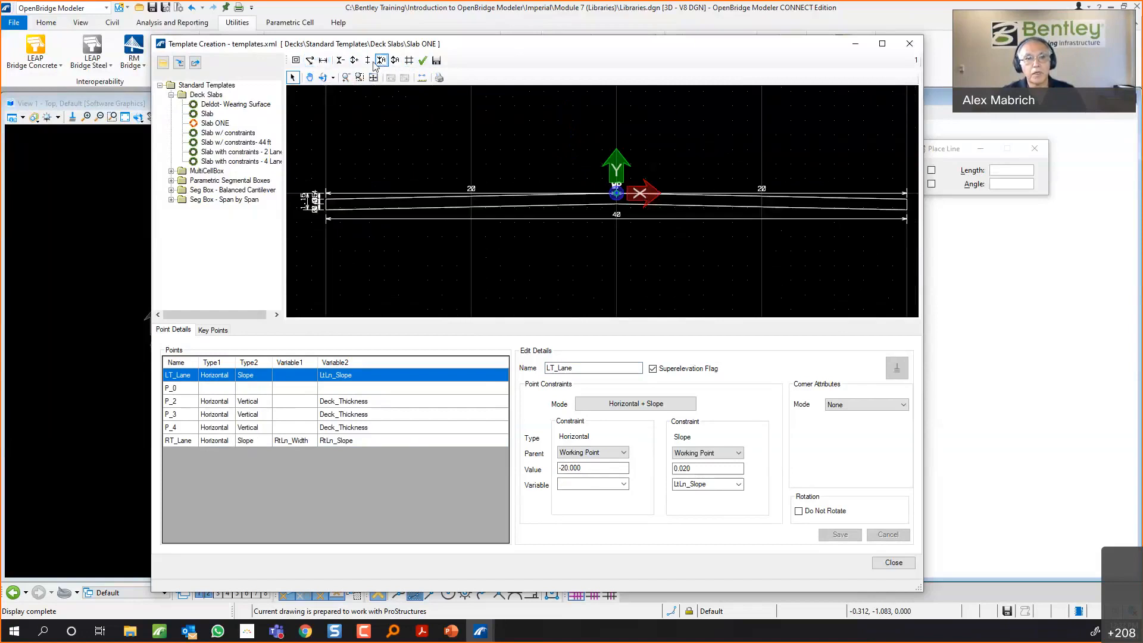
pyautogui.click(355, 63)
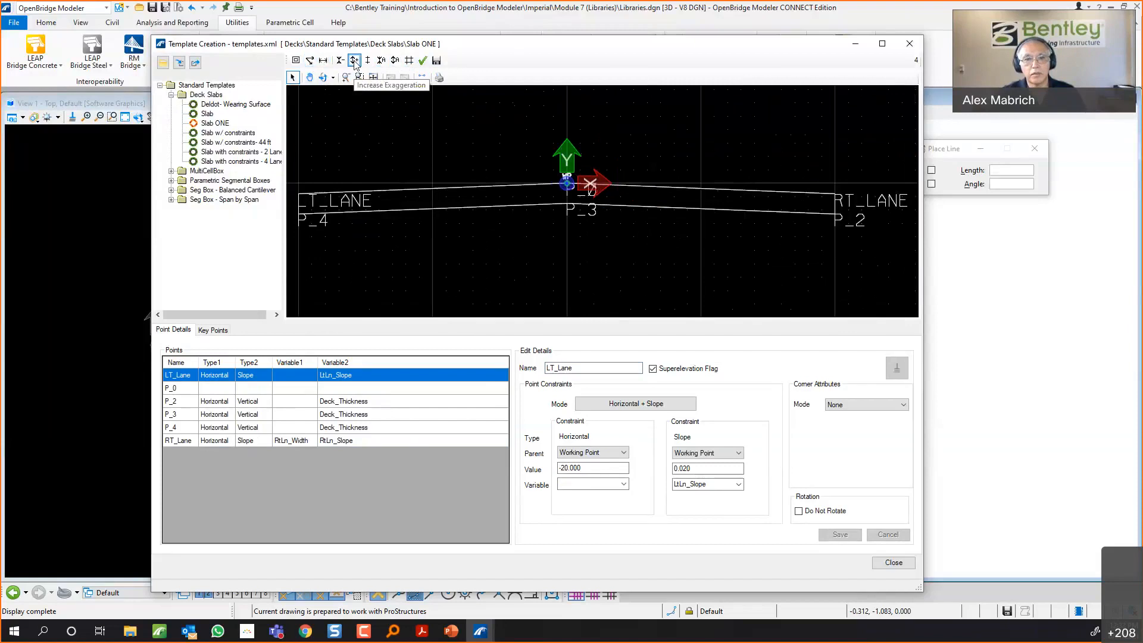
pyautogui.click(355, 61)
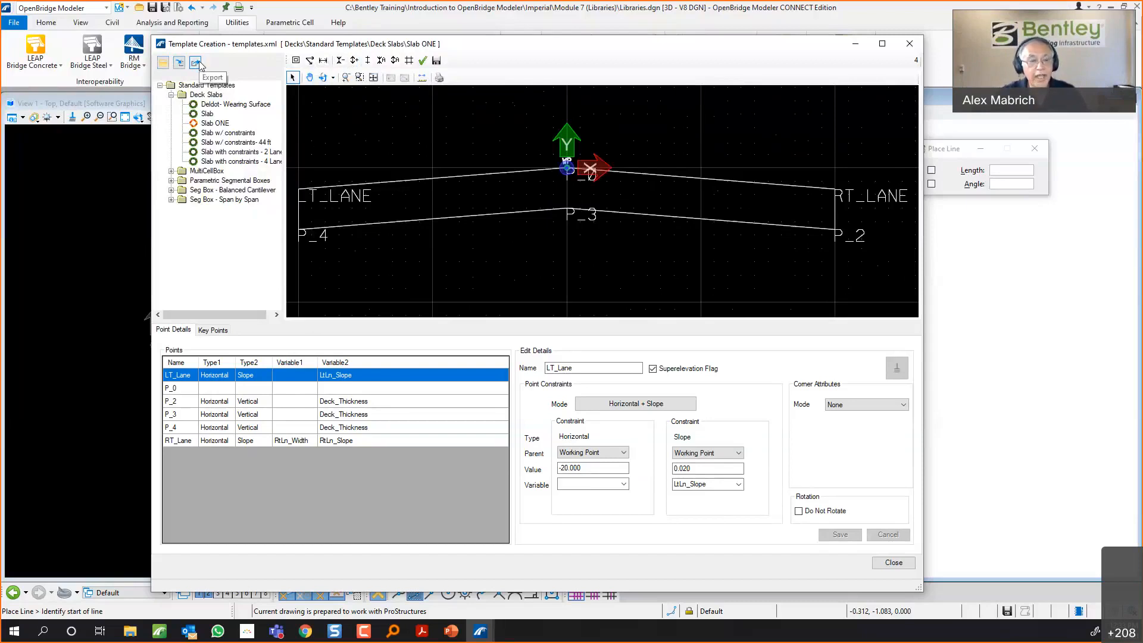
pyautogui.click(196, 62)
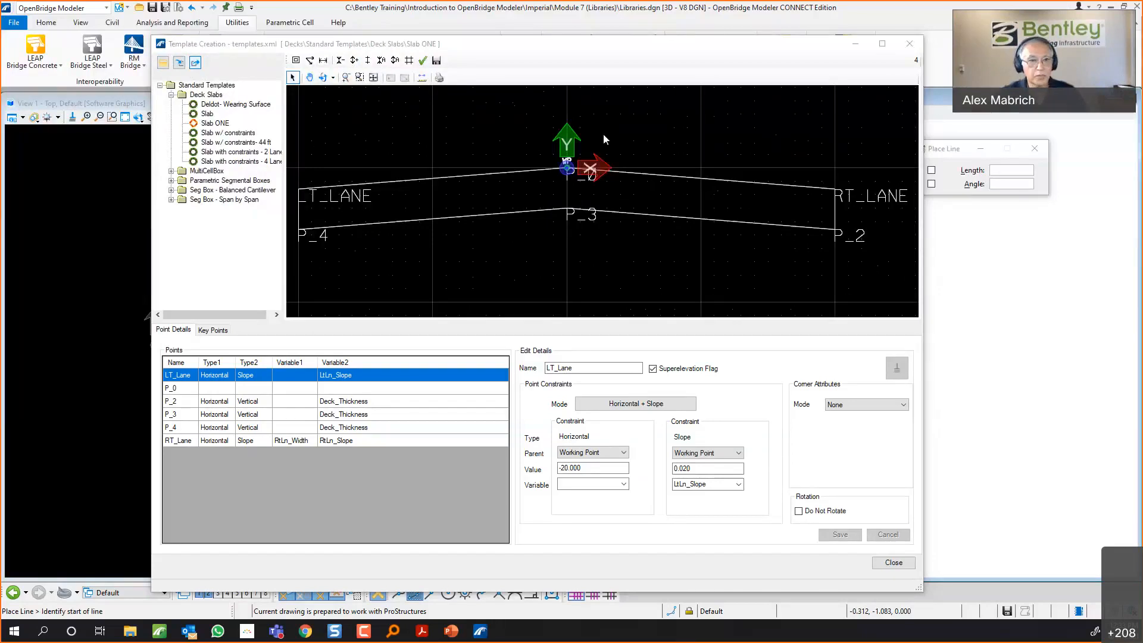
pyautogui.click(165, 156)
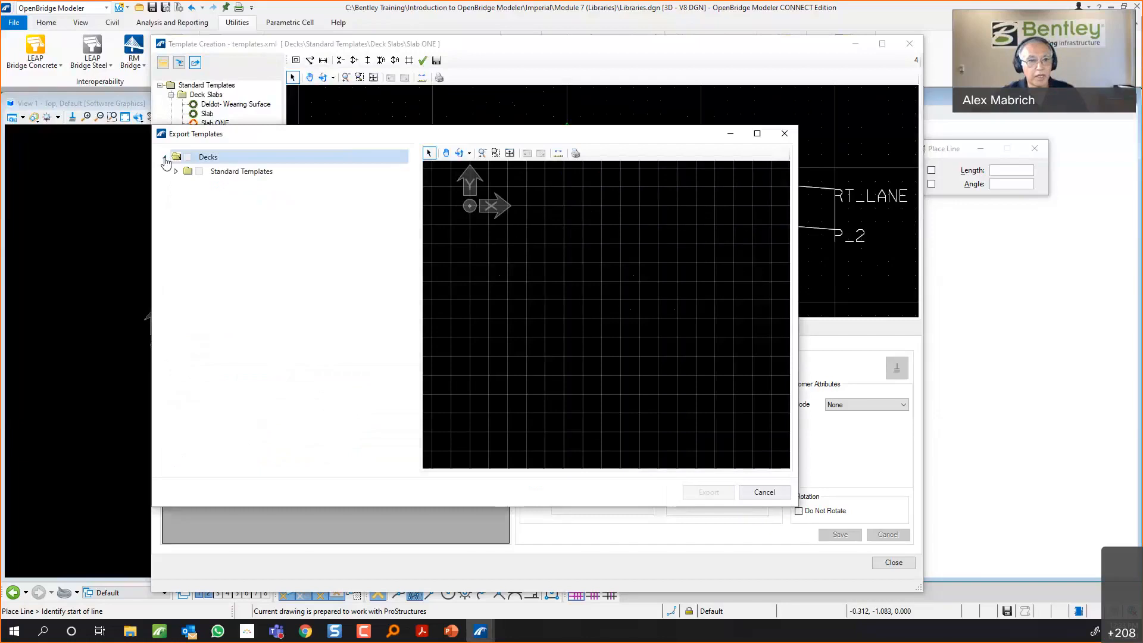
pyautogui.click(177, 171)
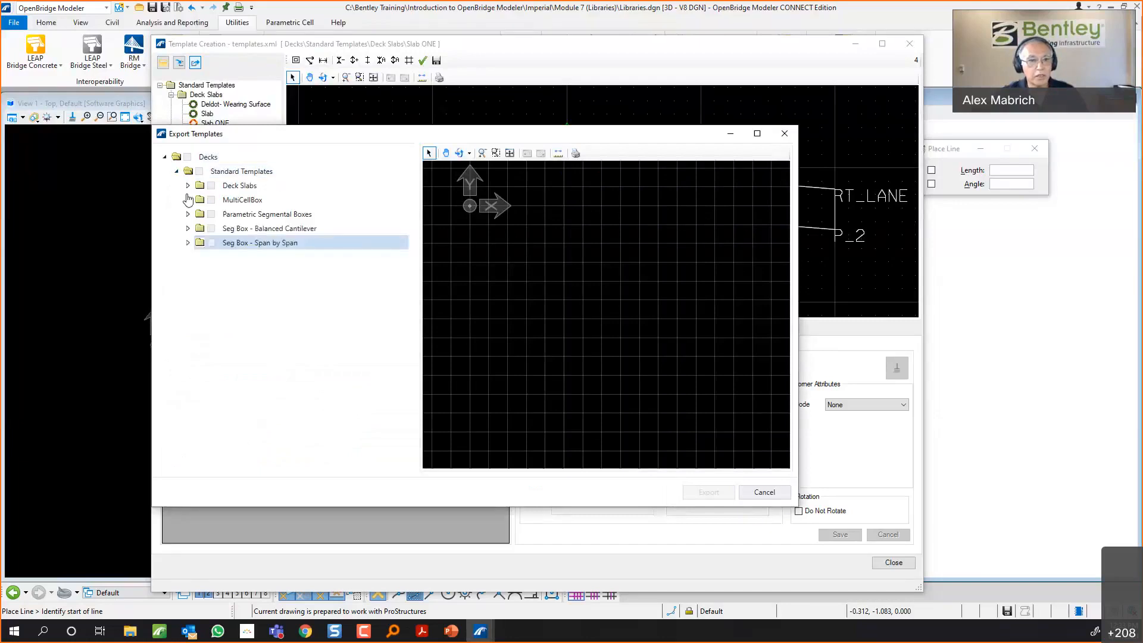
pyautogui.click(188, 186)
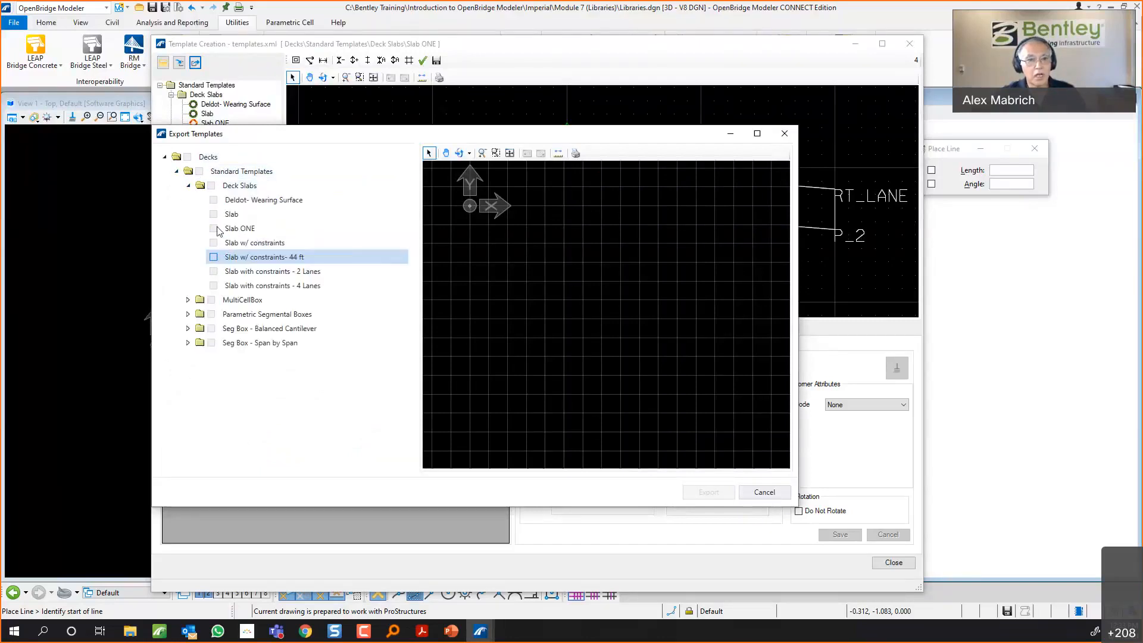
pyautogui.click(214, 229)
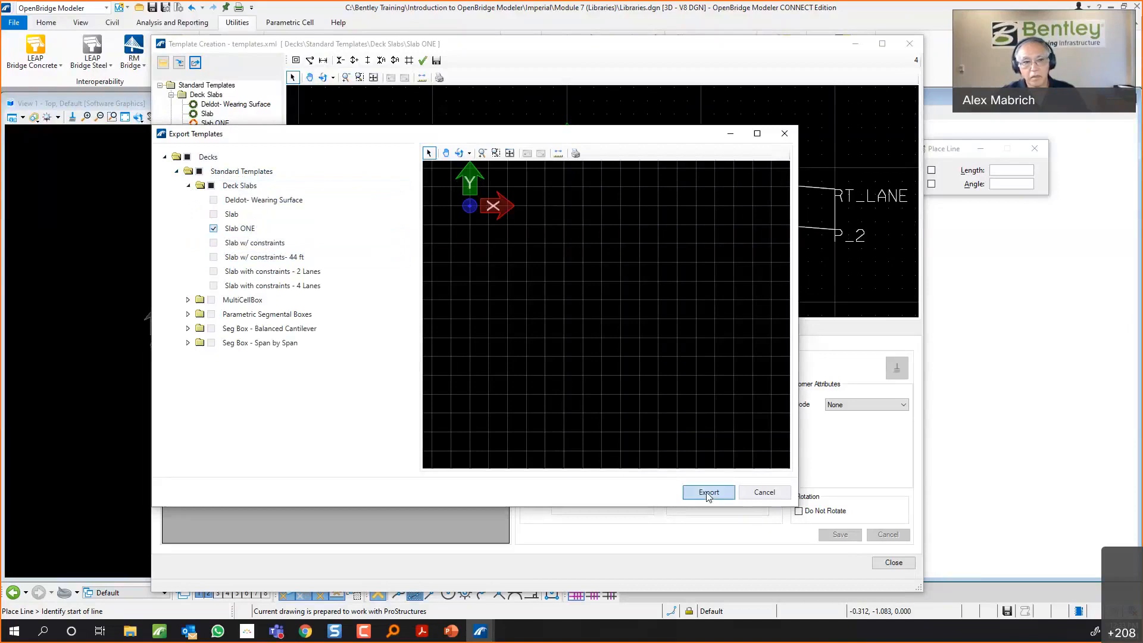
pyautogui.click(686, 497)
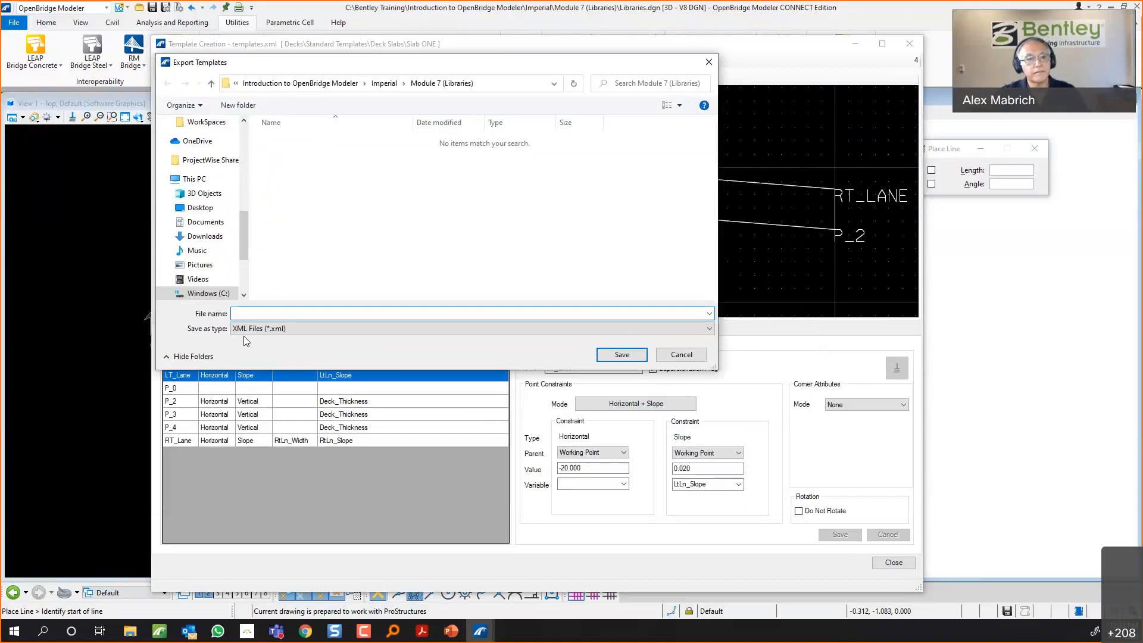
pyautogui.click(697, 355)
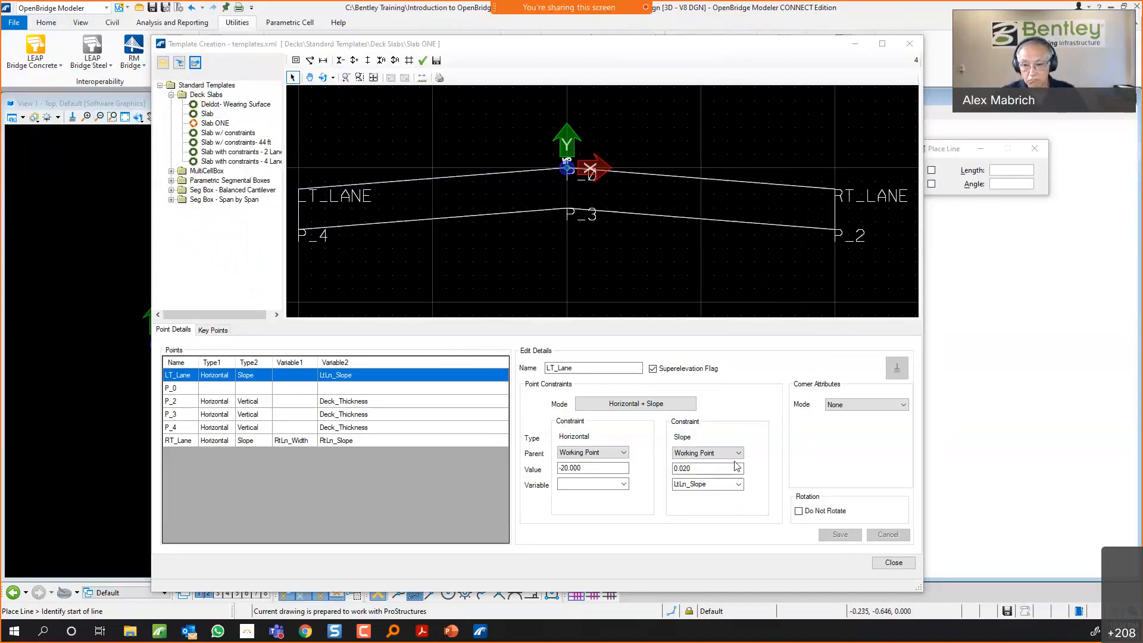
# Close the deck templates, open the barrier template library and expand its FDOT folder, widening the tree to show full template names.
pyautogui.click(894, 563)
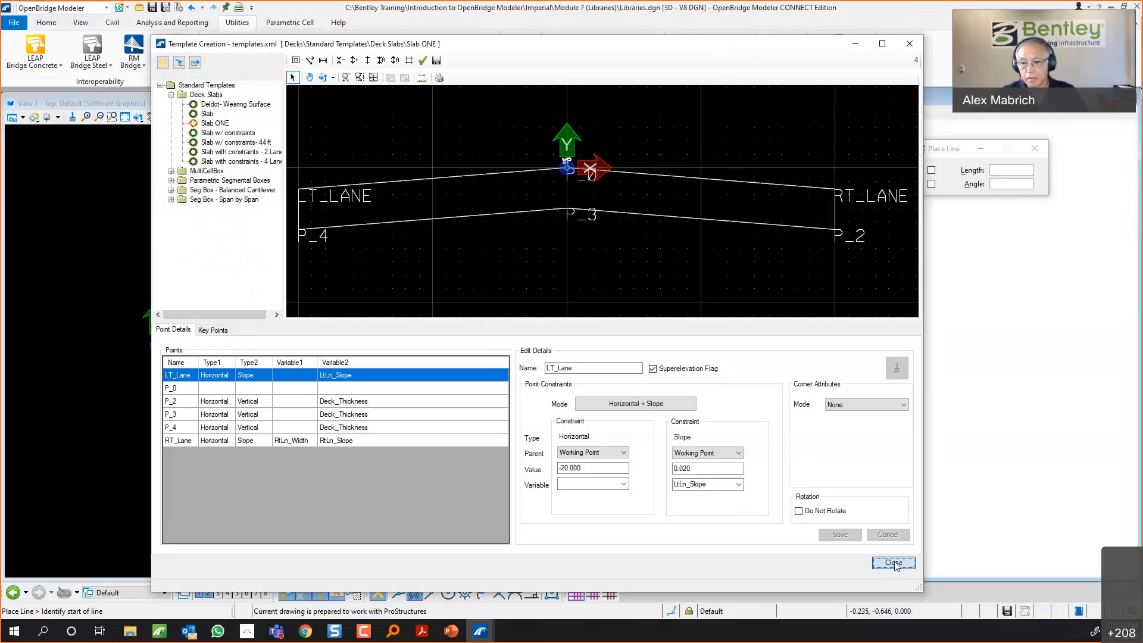
pyautogui.click(894, 563)
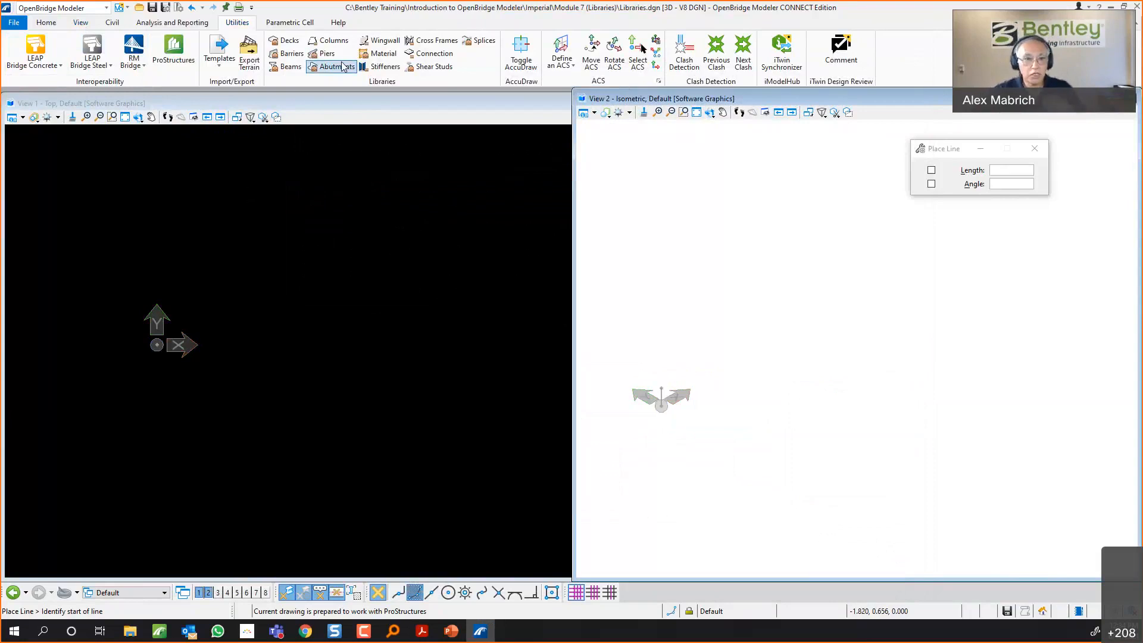
pyautogui.click(296, 54)
pyautogui.click(291, 54)
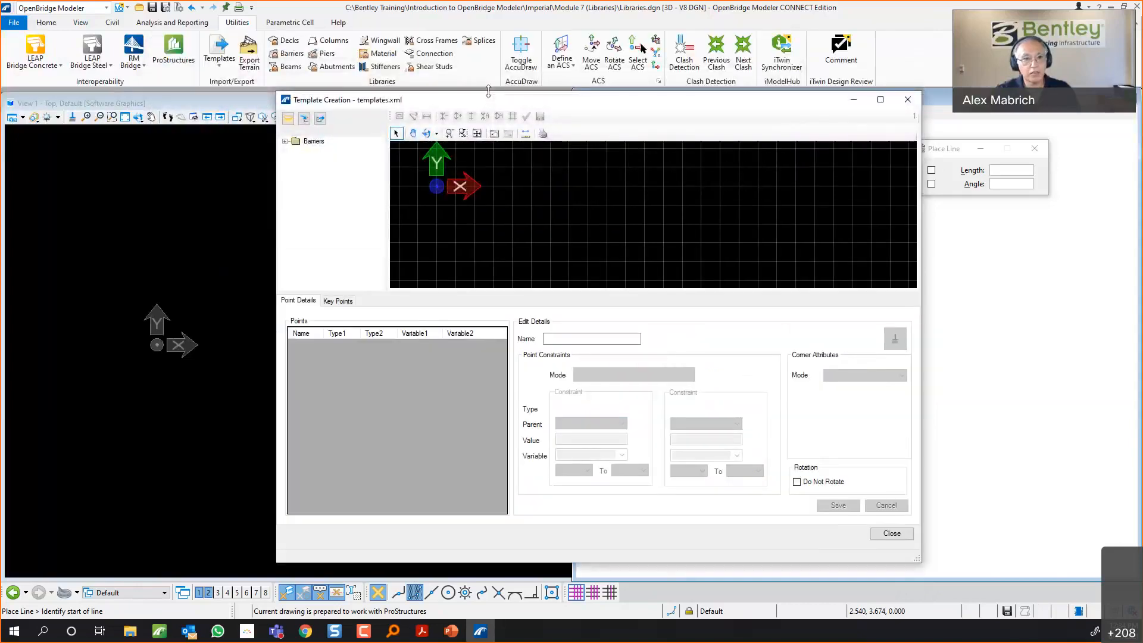
pyautogui.doubleClick(294, 143)
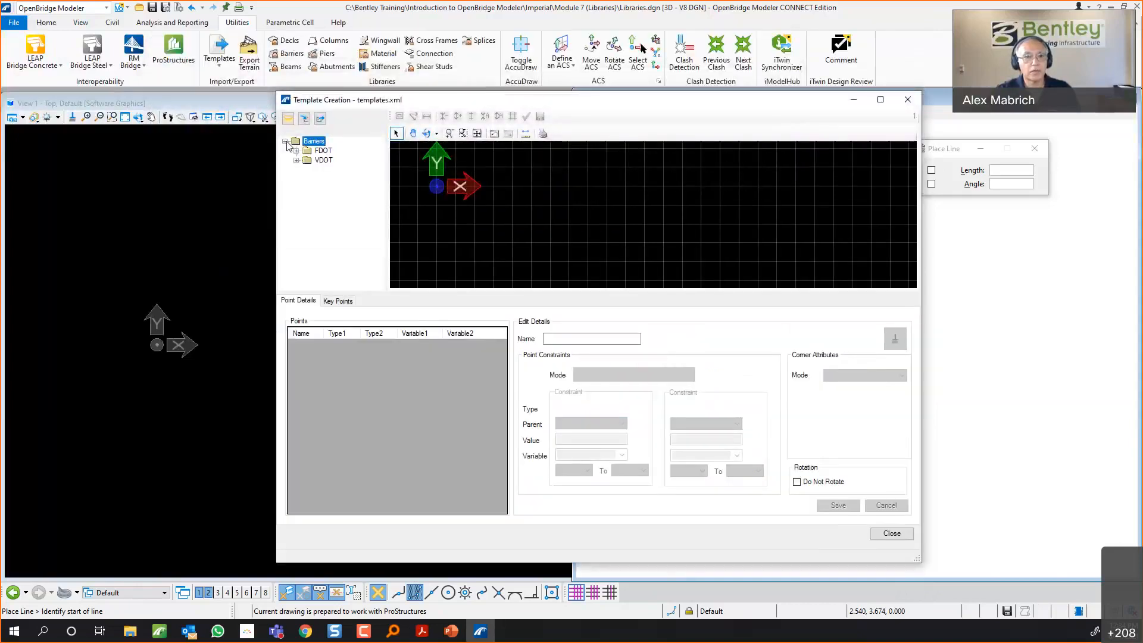
pyautogui.click(295, 151)
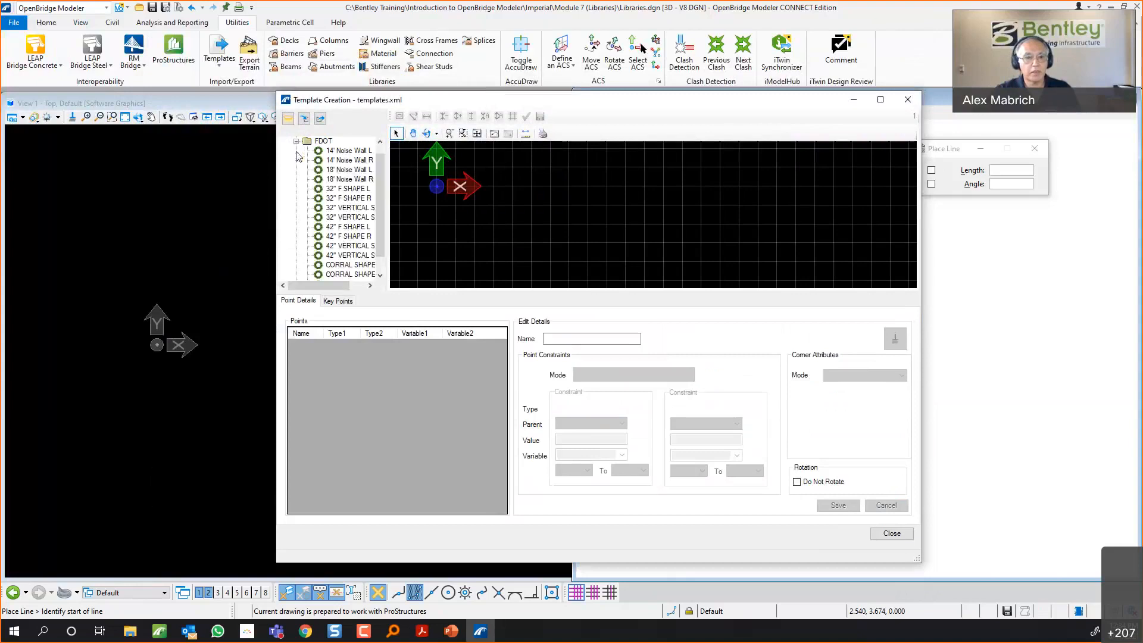
pyautogui.moveTo(387, 202); pyautogui.dragTo(462, 204)
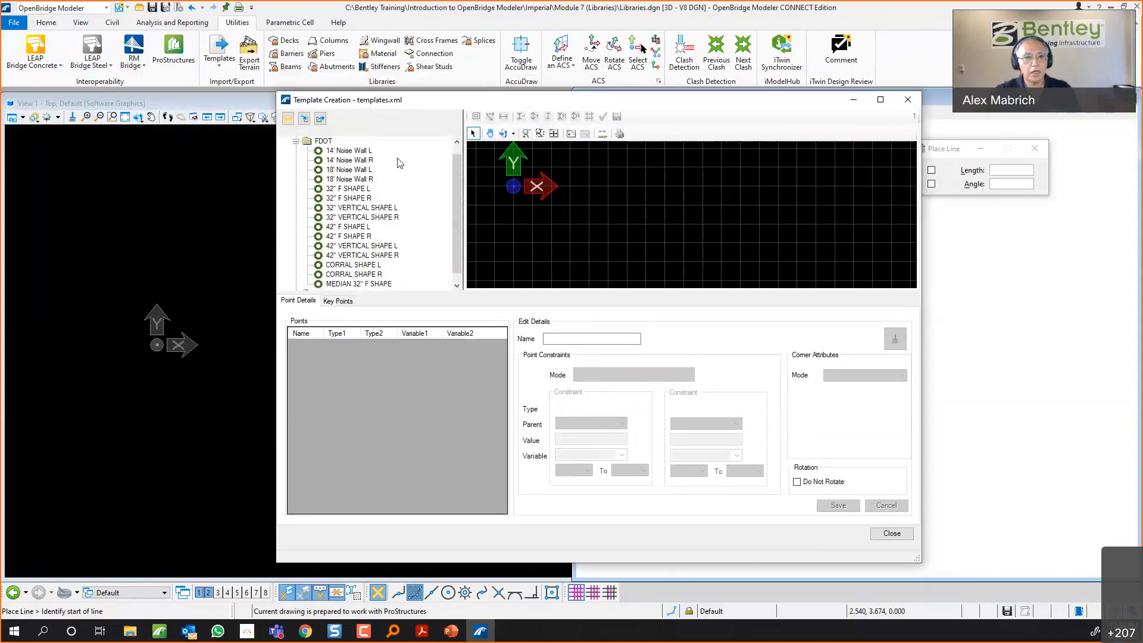
# Preview the FDOT barrier template 14' Noise Wall L, and make a copy of the 32" F SHAPE L template.
pyautogui.doubleClick(366, 151)
pyautogui.rightClick(365, 151)
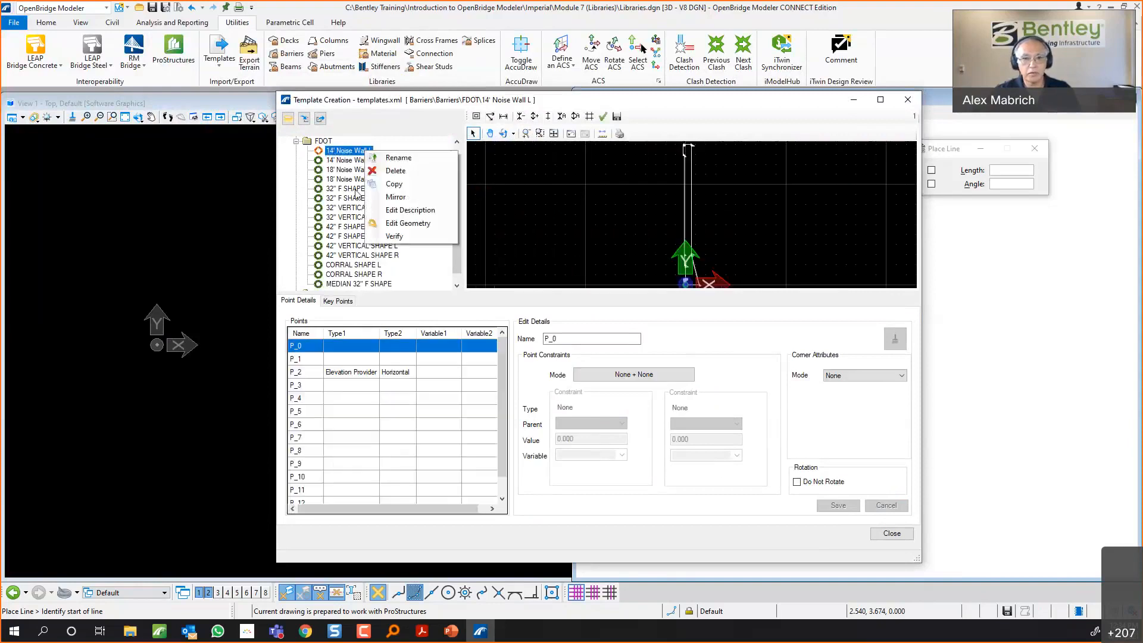
pyautogui.doubleClick(355, 190)
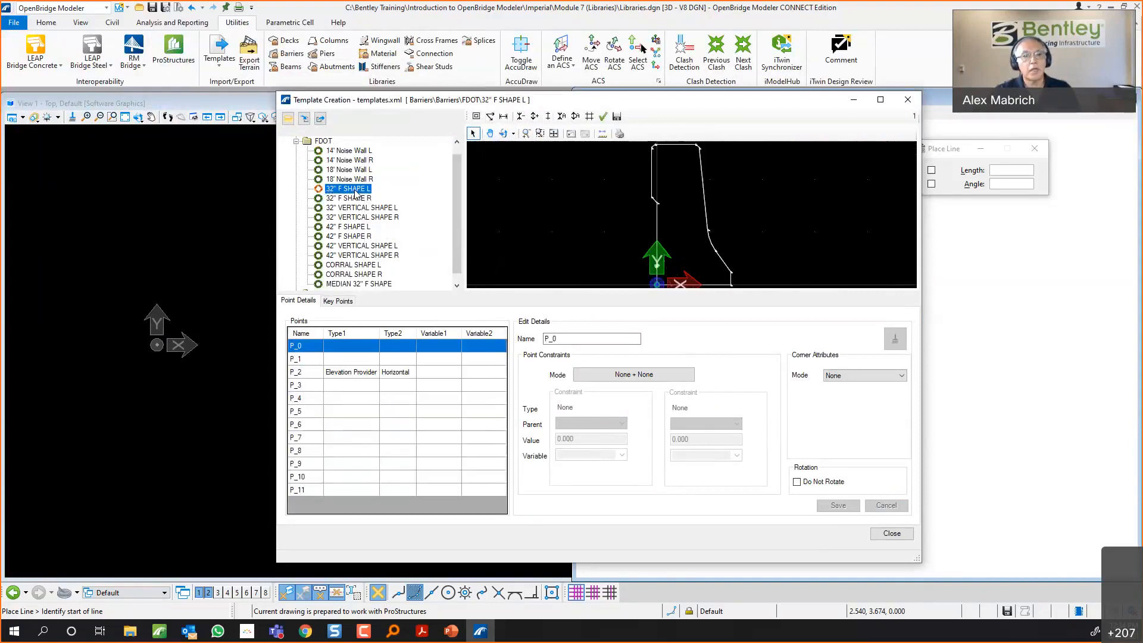
pyautogui.rightClick(356, 194)
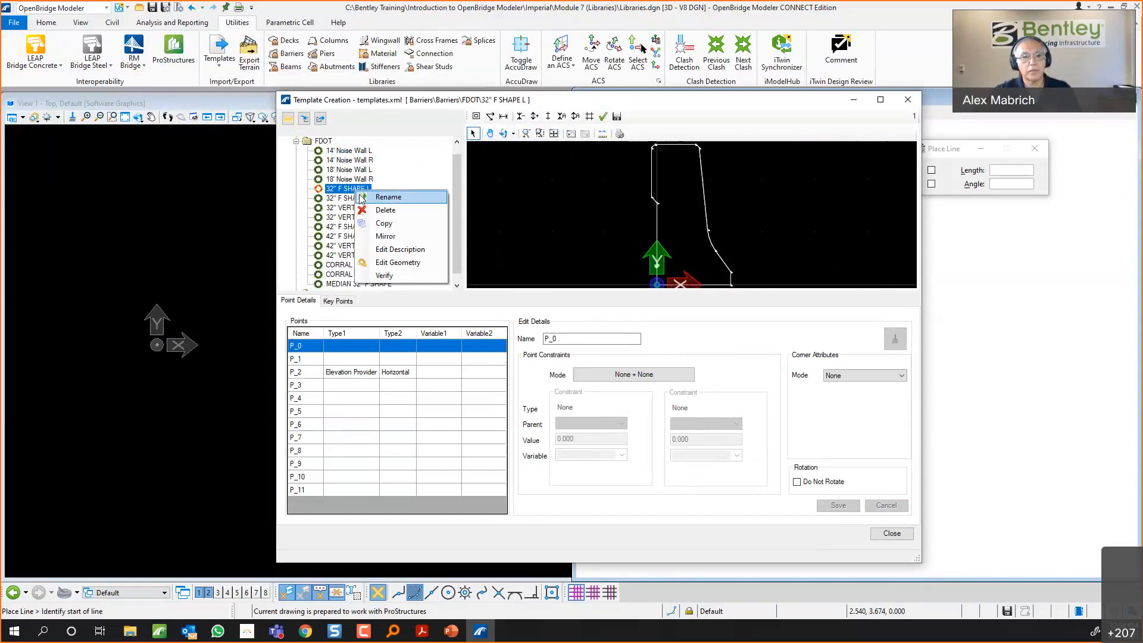
pyautogui.click(384, 225)
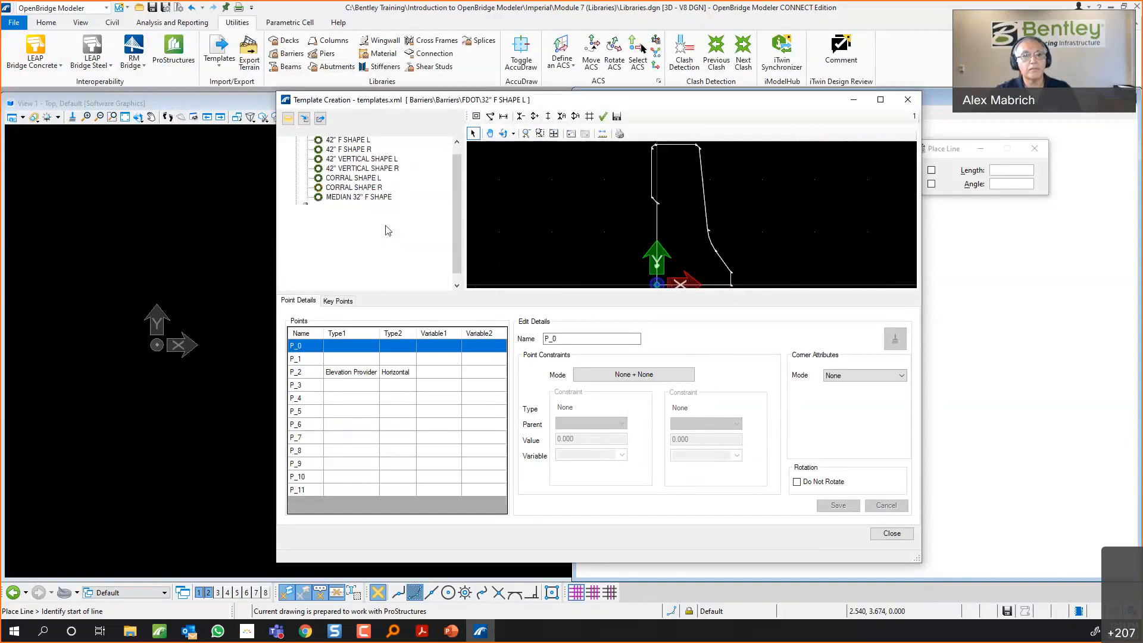
# Rename the copied 32" F SHAPE L barrier template as Class.
pyautogui.doubleClick(367, 200)
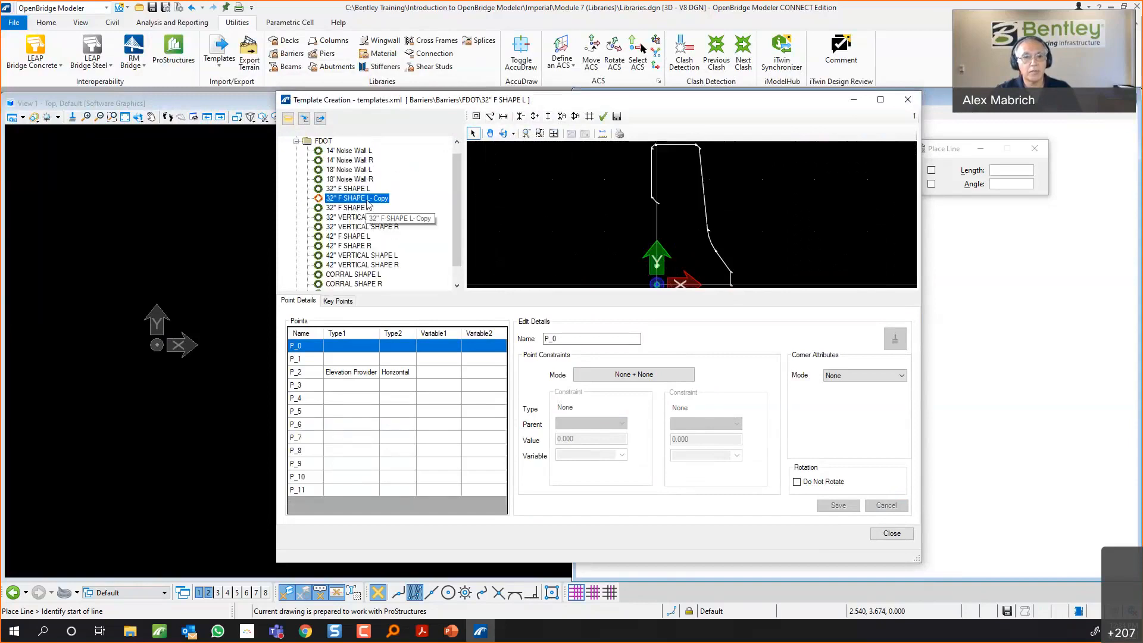
pyautogui.rightClick(367, 201)
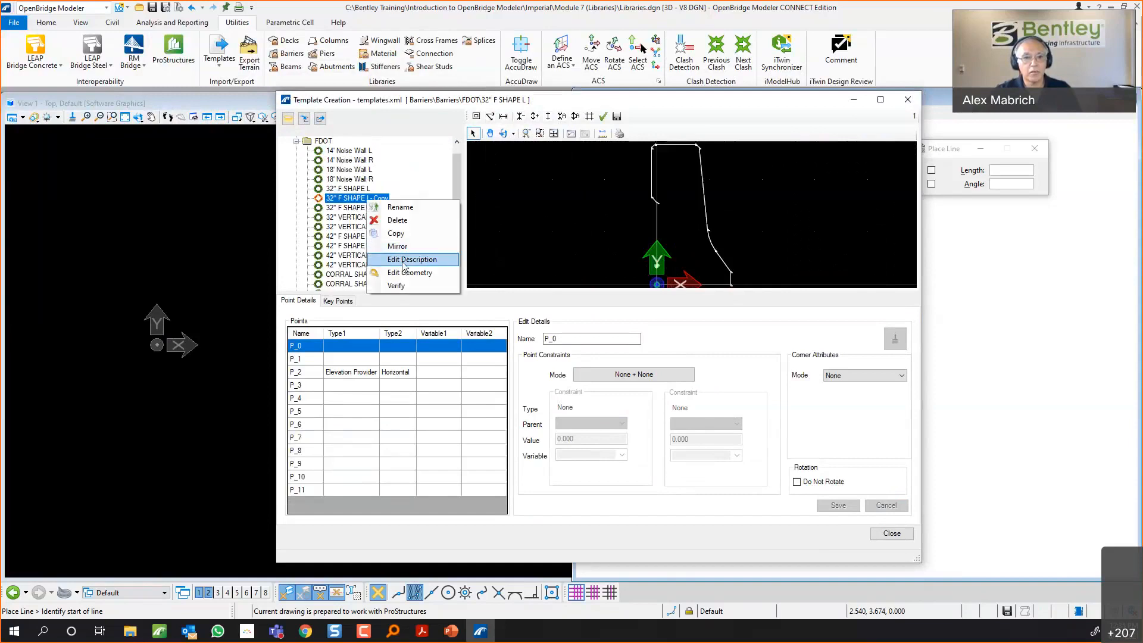
pyautogui.click(400, 207)
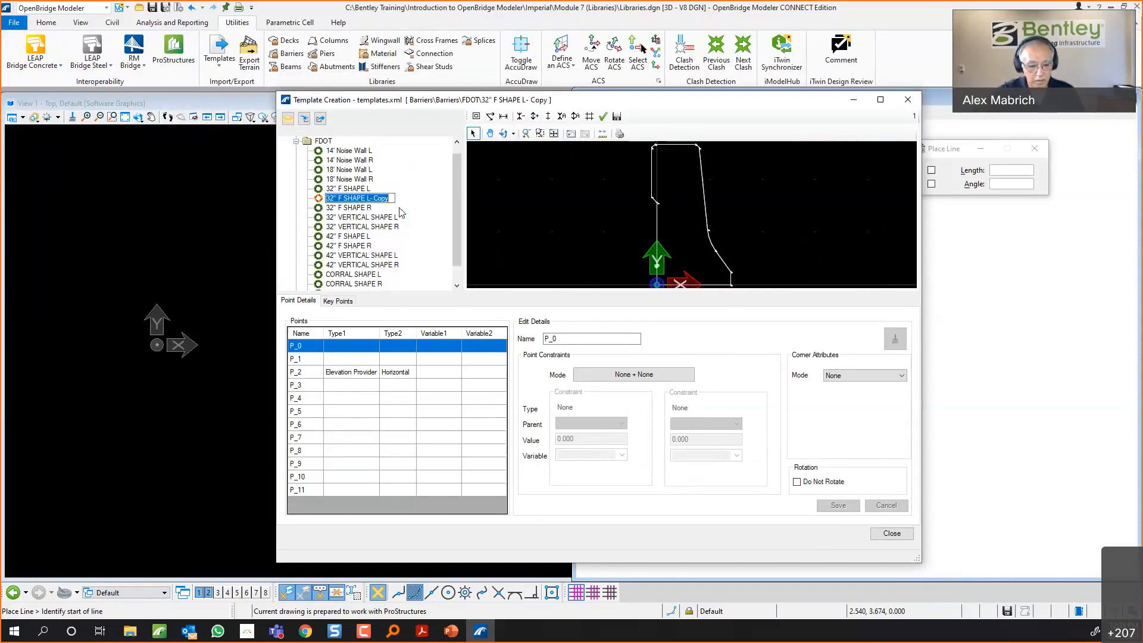
pyautogui.write('Class')
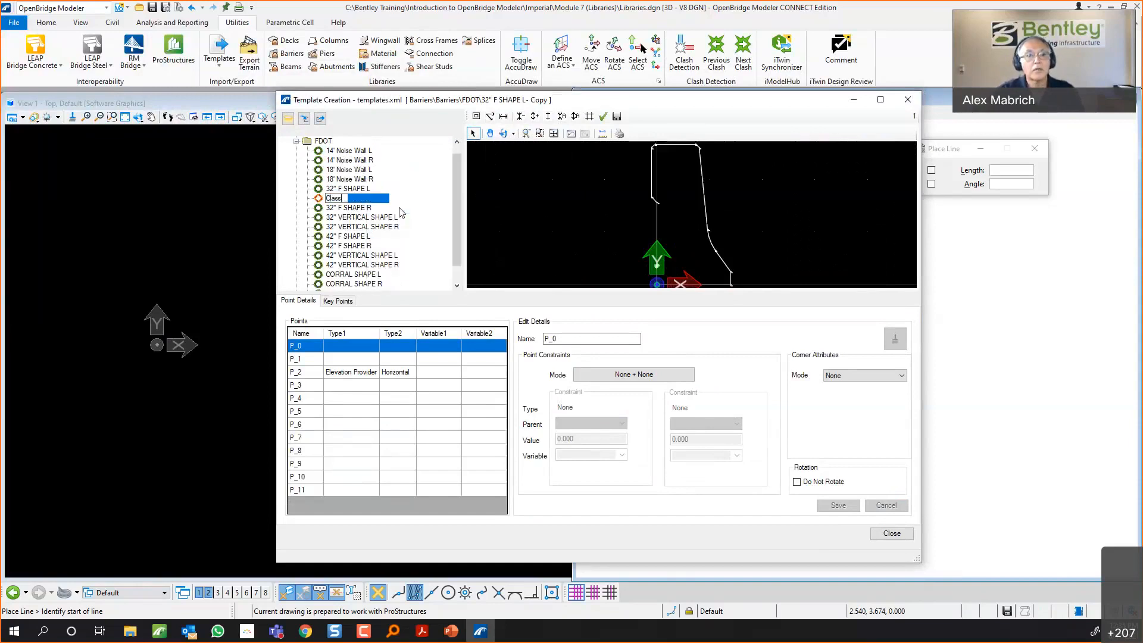
pyautogui.press('Return')
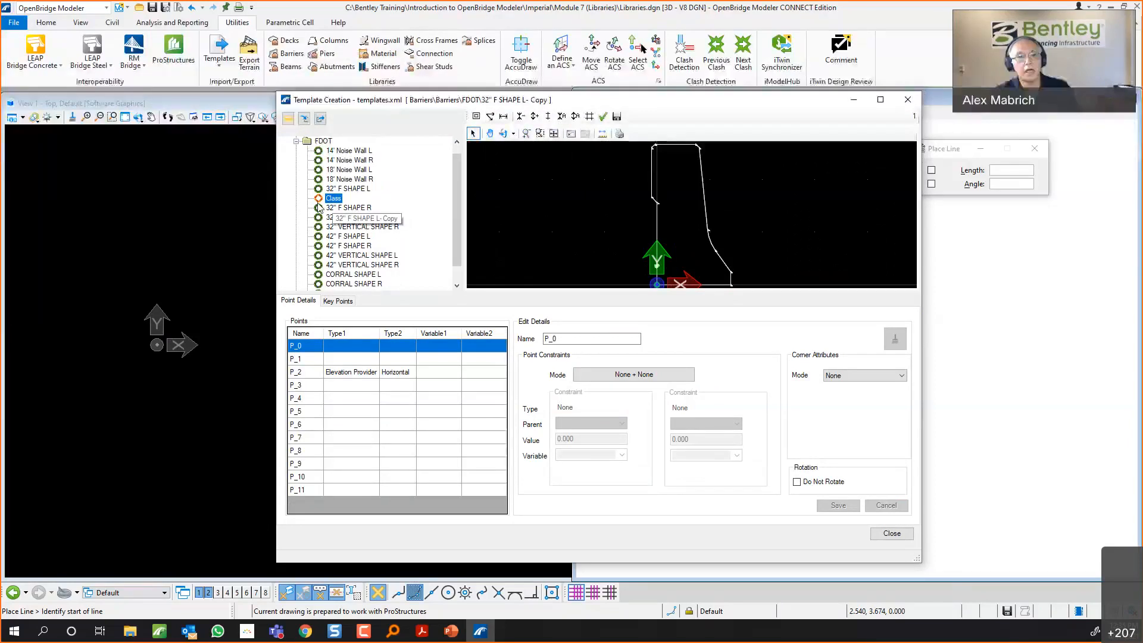
# Open the geometry of the Class barrier template for editing in the temporary template design view.
pyautogui.rightClick(344, 202)
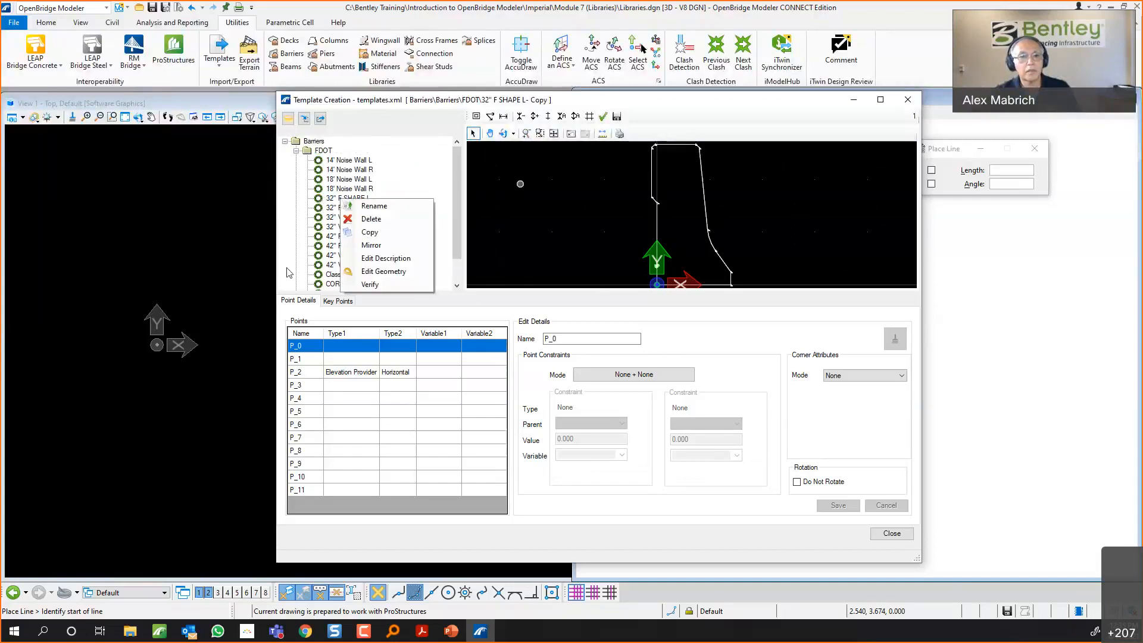
pyautogui.click(249, 262)
pyautogui.click(334, 275)
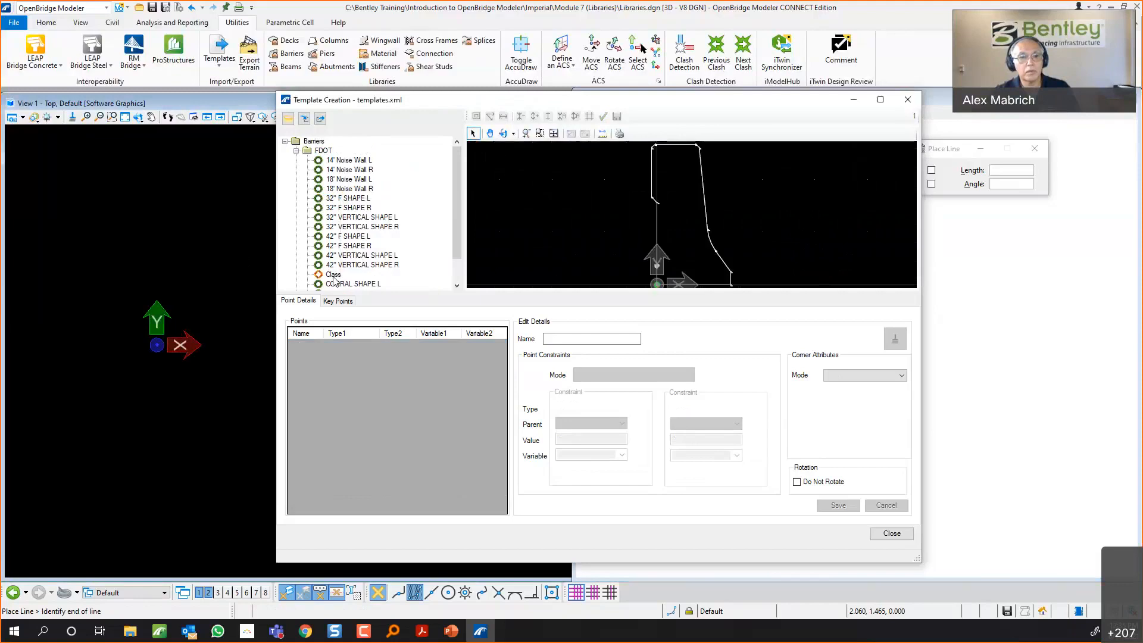
pyautogui.rightClick(335, 275)
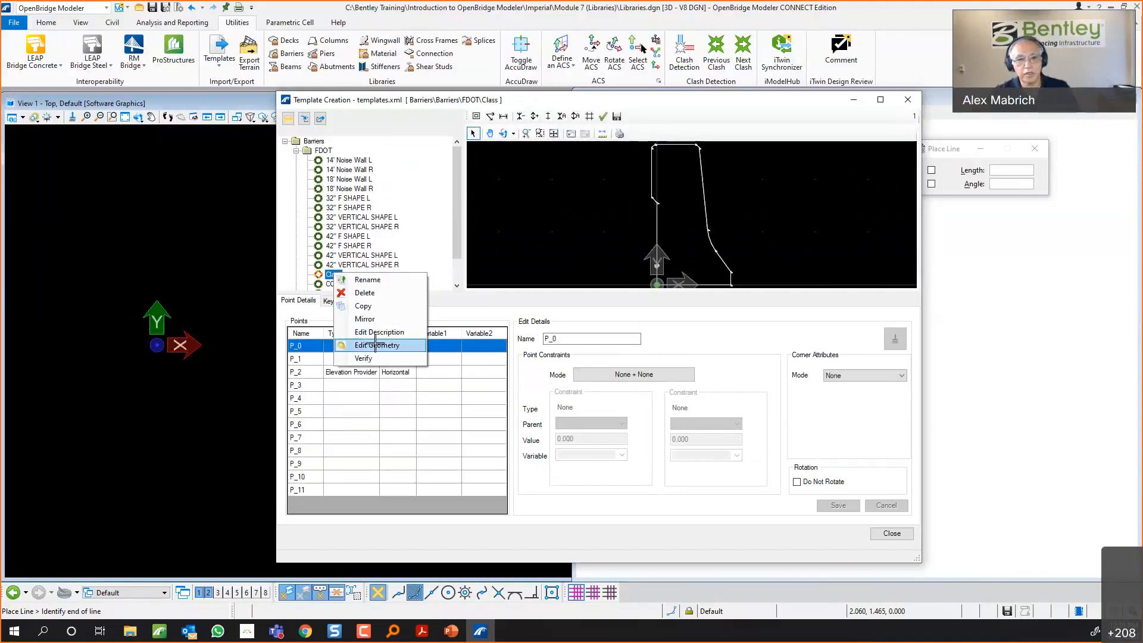
pyautogui.click(377, 346)
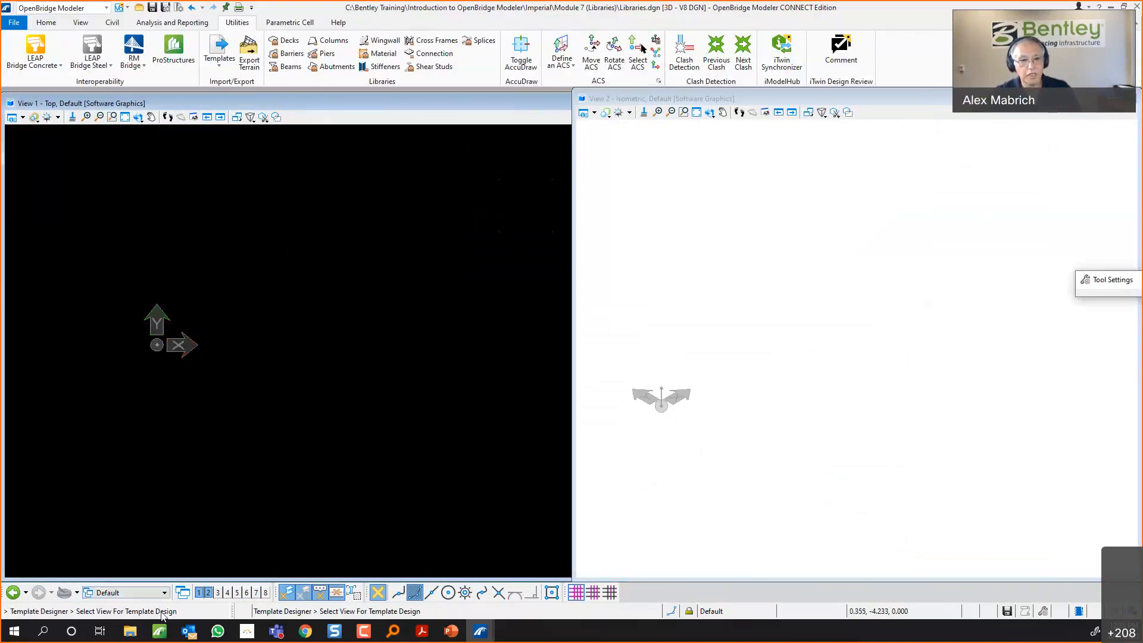
pyautogui.click(381, 225)
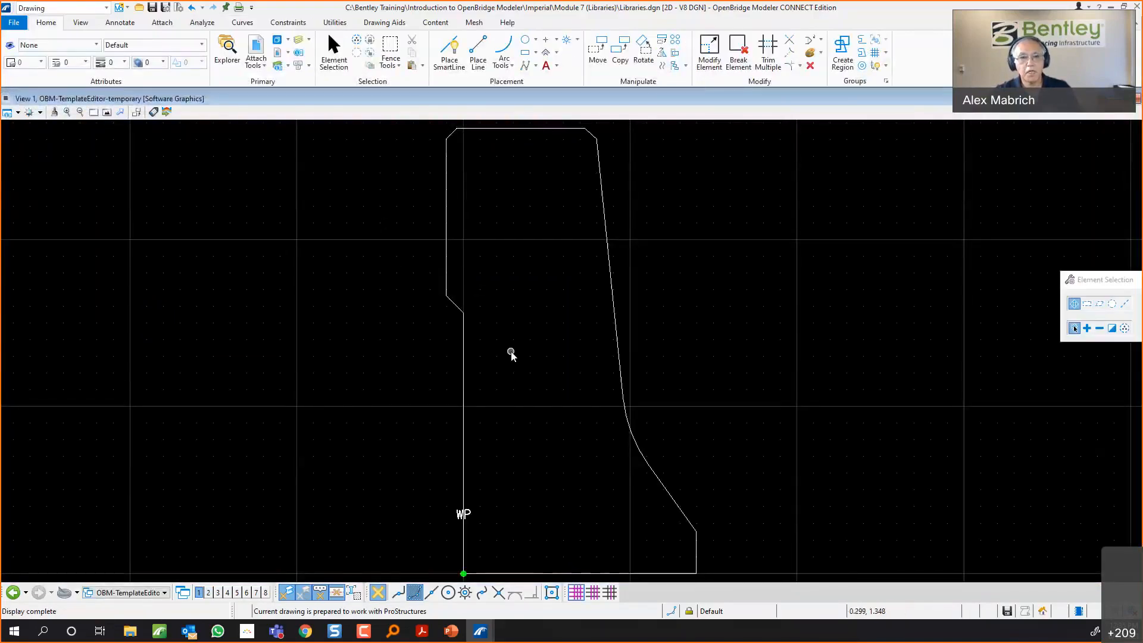
pyautogui.scroll(-1, 528, 343)
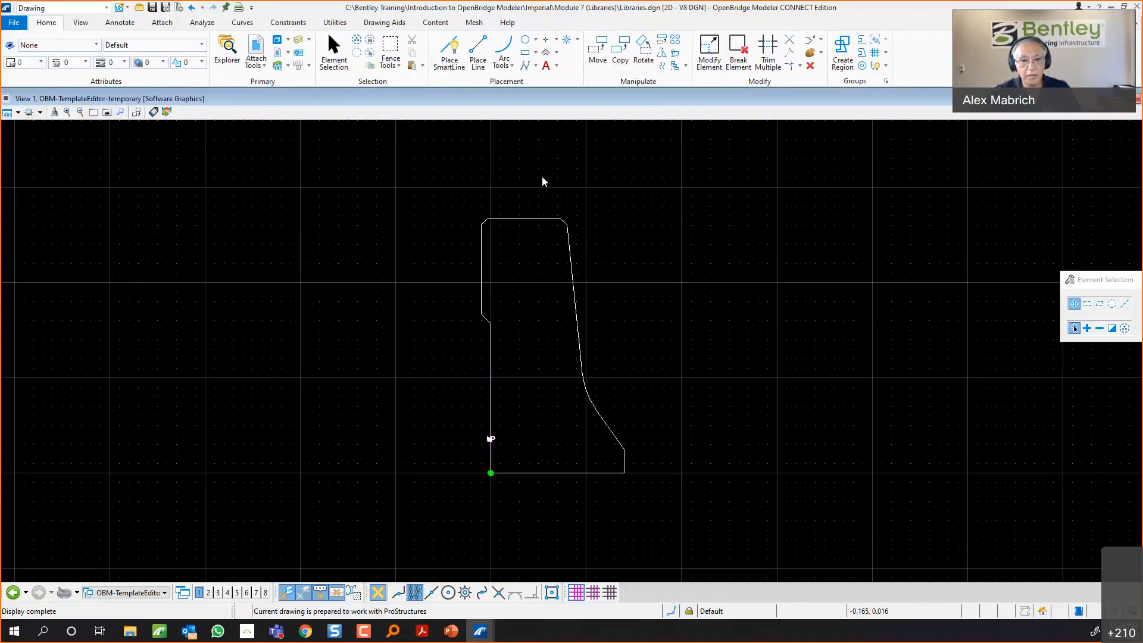
pyautogui.moveTo(444, 196); pyautogui.dragTo(655, 521)
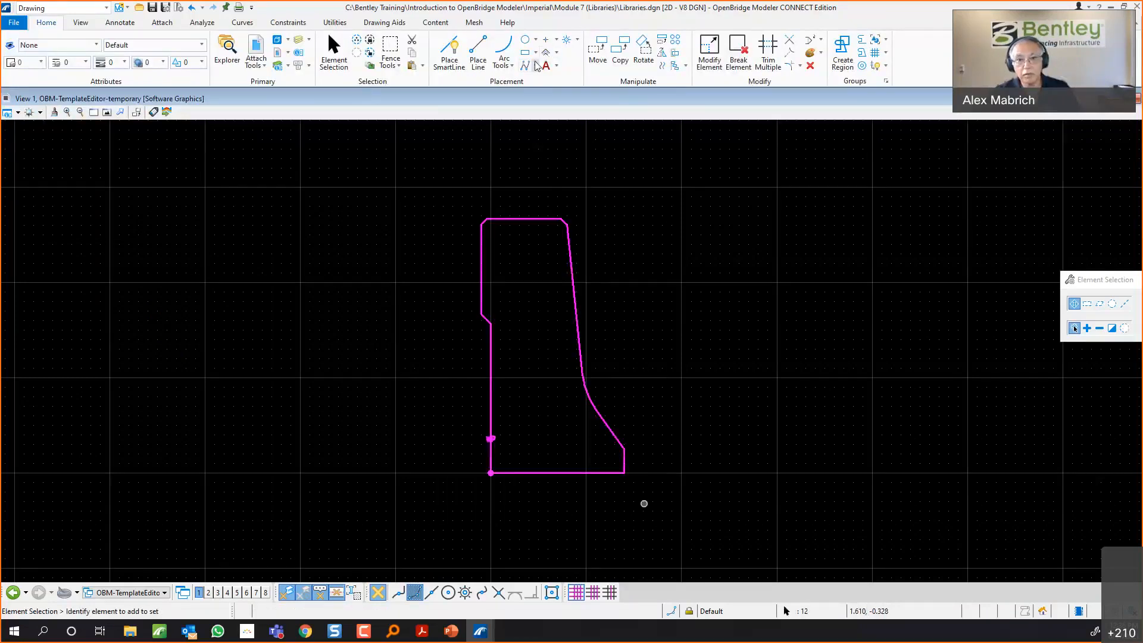
pyautogui.click(592, 51)
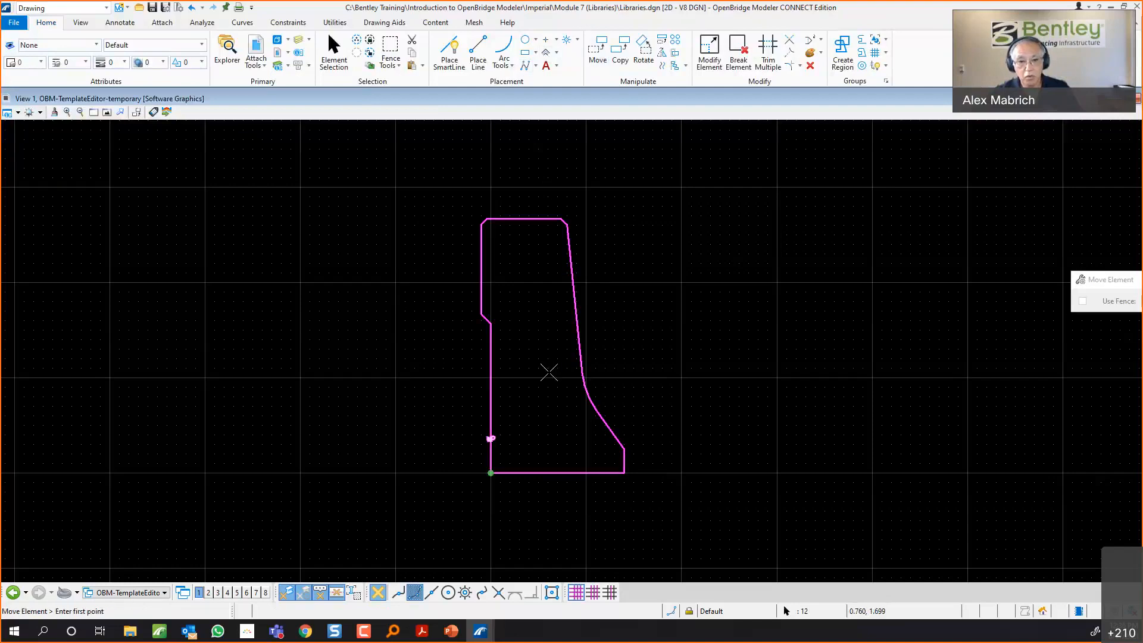
pyautogui.click(552, 372)
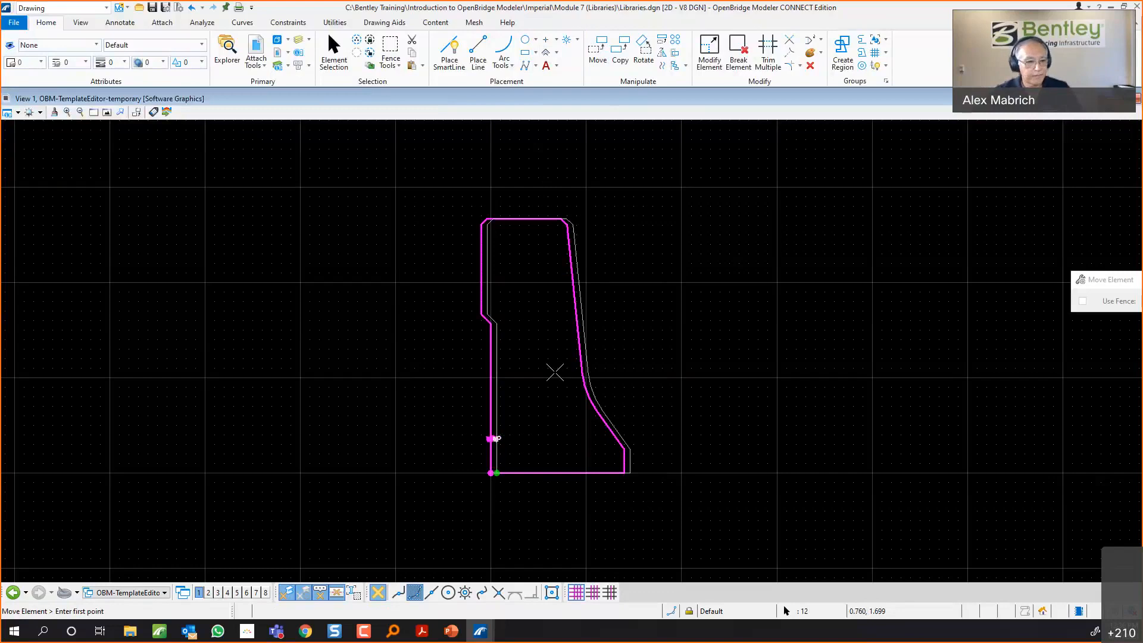
pyautogui.click(492, 439)
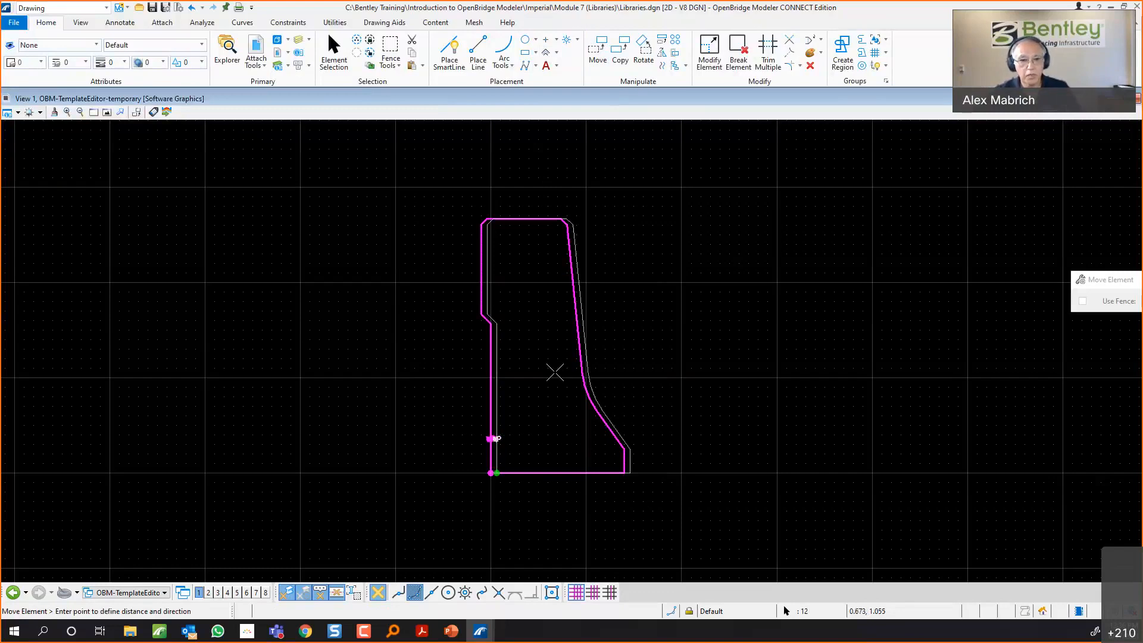
pyautogui.press('Escape')
pyautogui.click(402, 331)
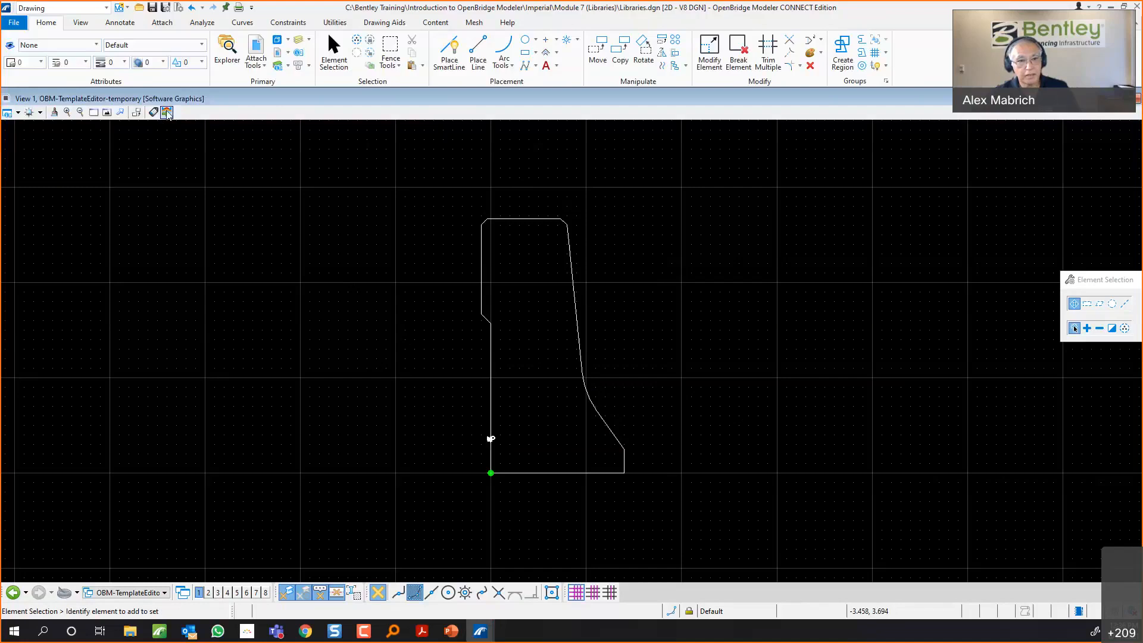
# Import the barrier geometry from the temporary design view back into the Class template and enlarge the Template Creation window.
pyautogui.click(167, 113)
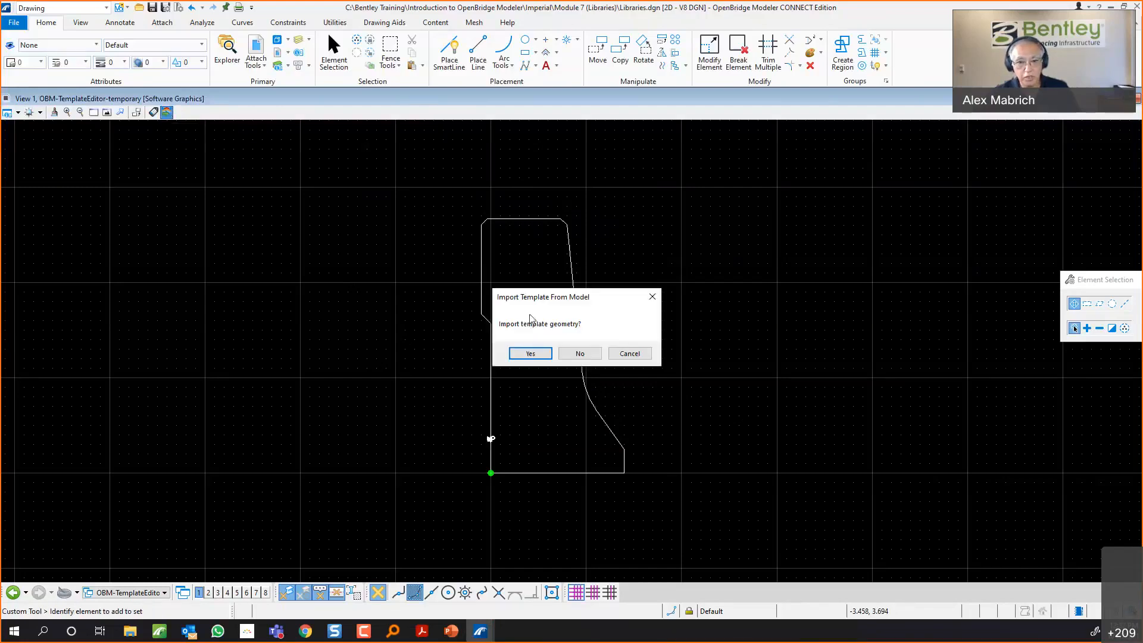
pyautogui.click(530, 353)
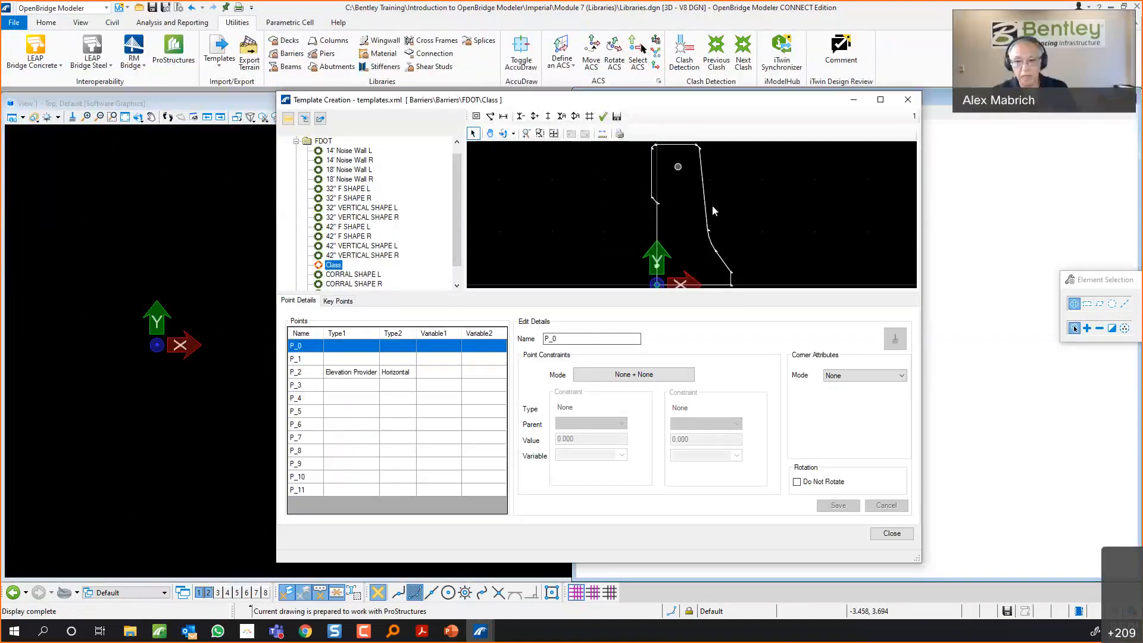
pyautogui.moveTo(916, 564); pyautogui.dragTo(948, 598)
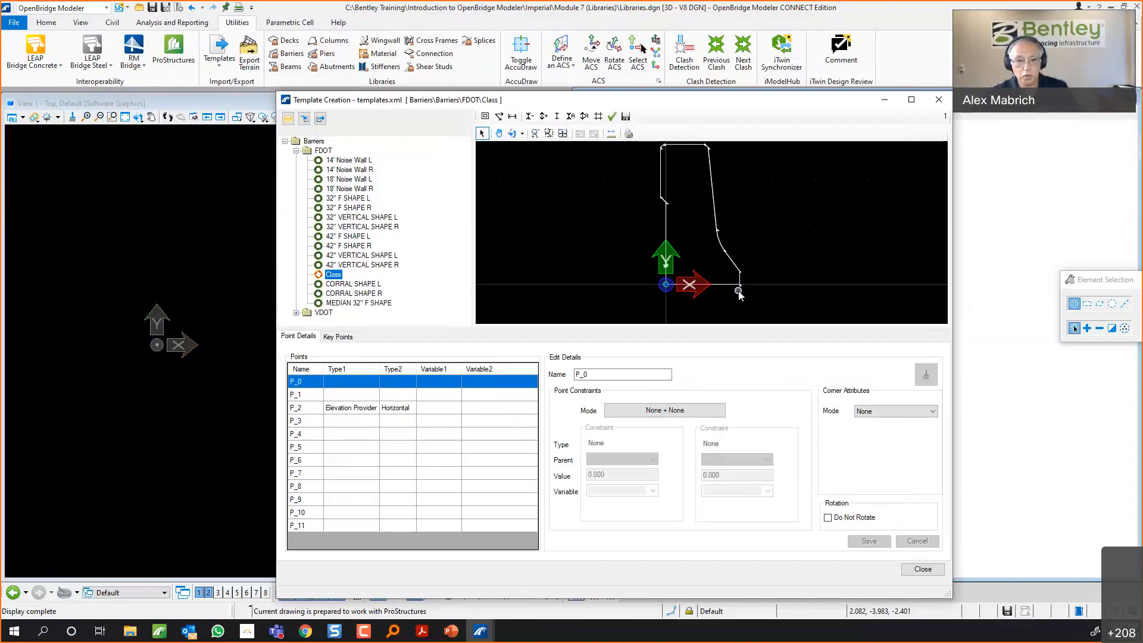
# Examine the constraints of point P_2 at the outer bottom corner of the Class barrier.
pyautogui.scroll(5, 678, 283)
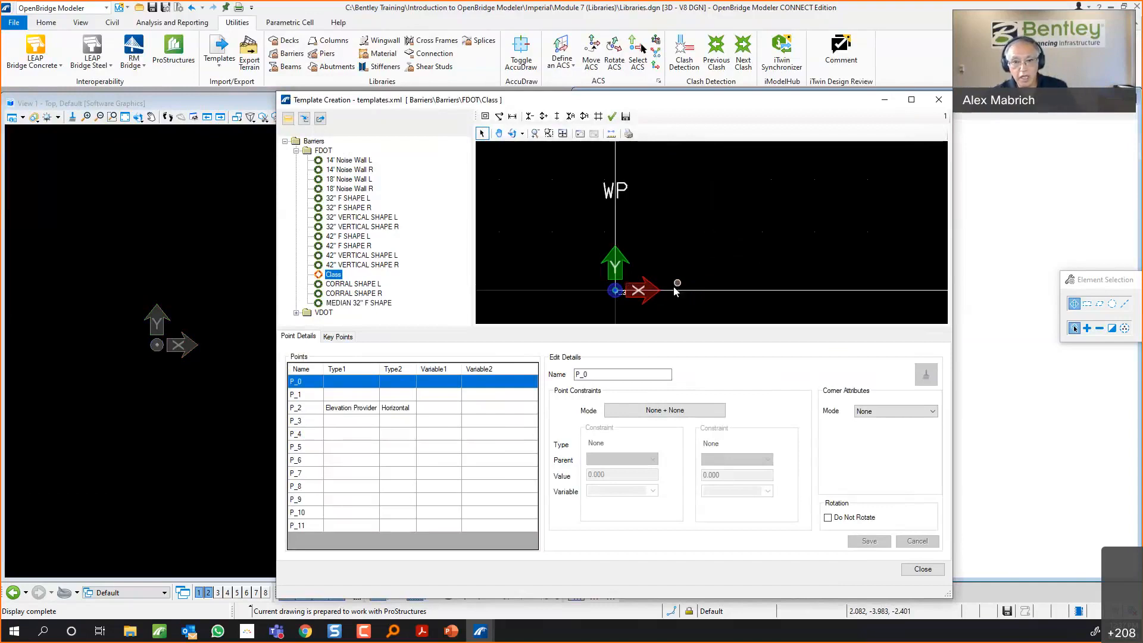
pyautogui.scroll(-5, 631, 298)
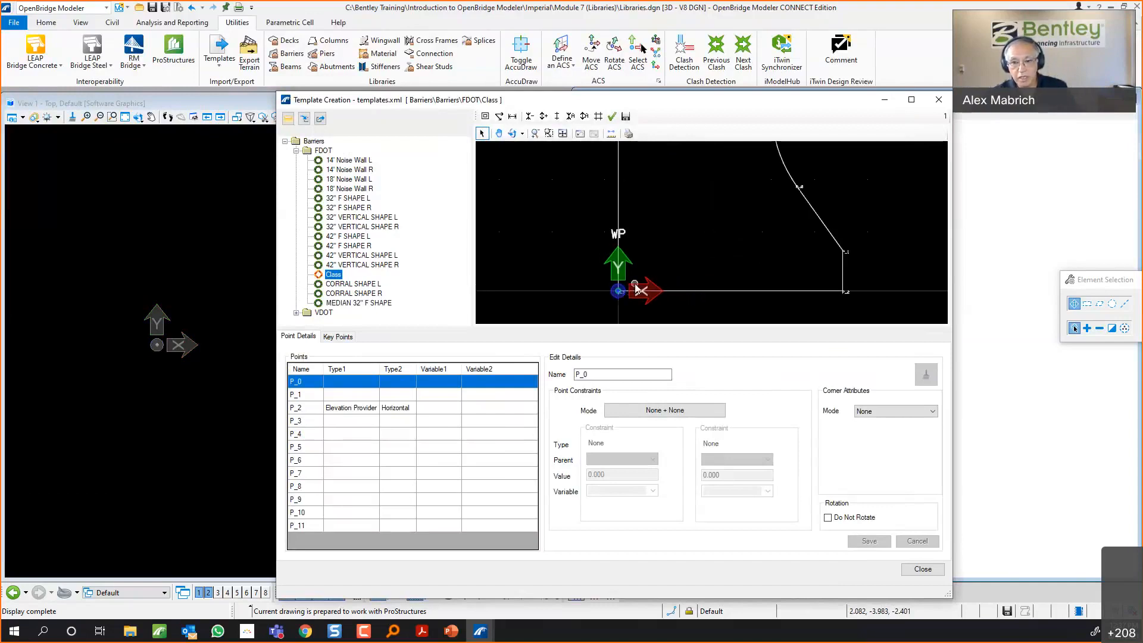
pyautogui.scroll(3, 763, 291)
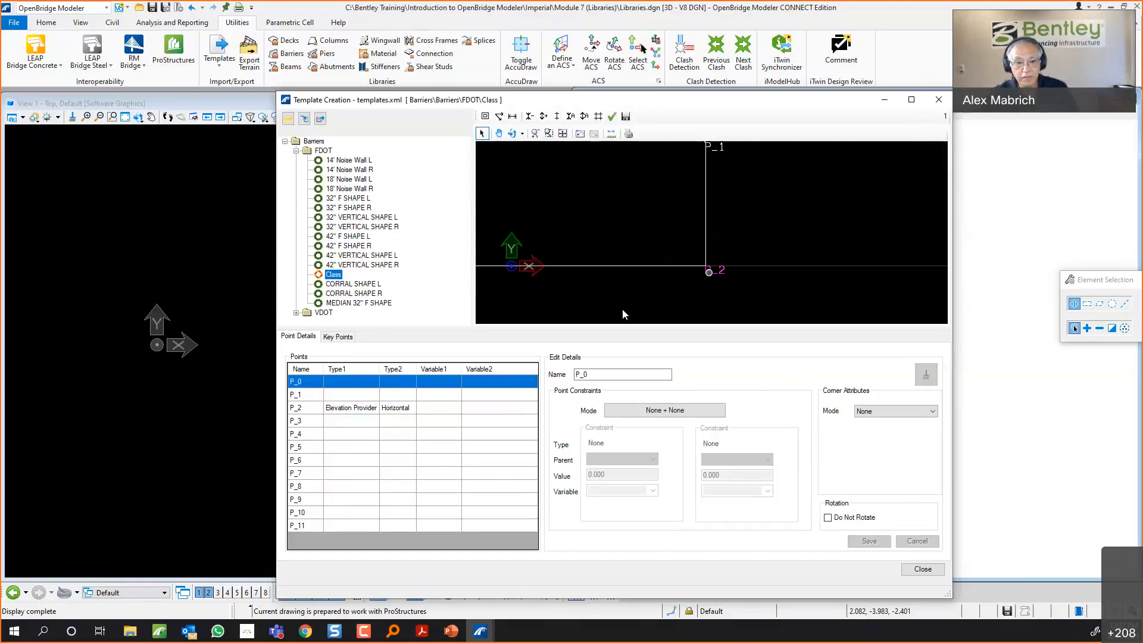
pyautogui.click(354, 411)
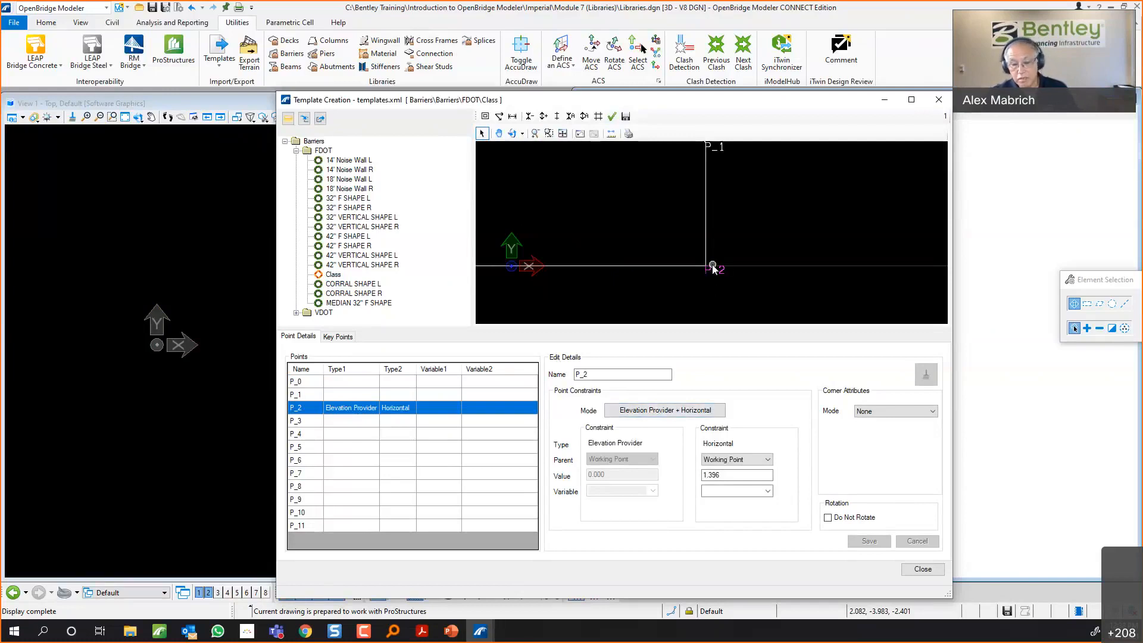
pyautogui.scroll(-3, 699, 247)
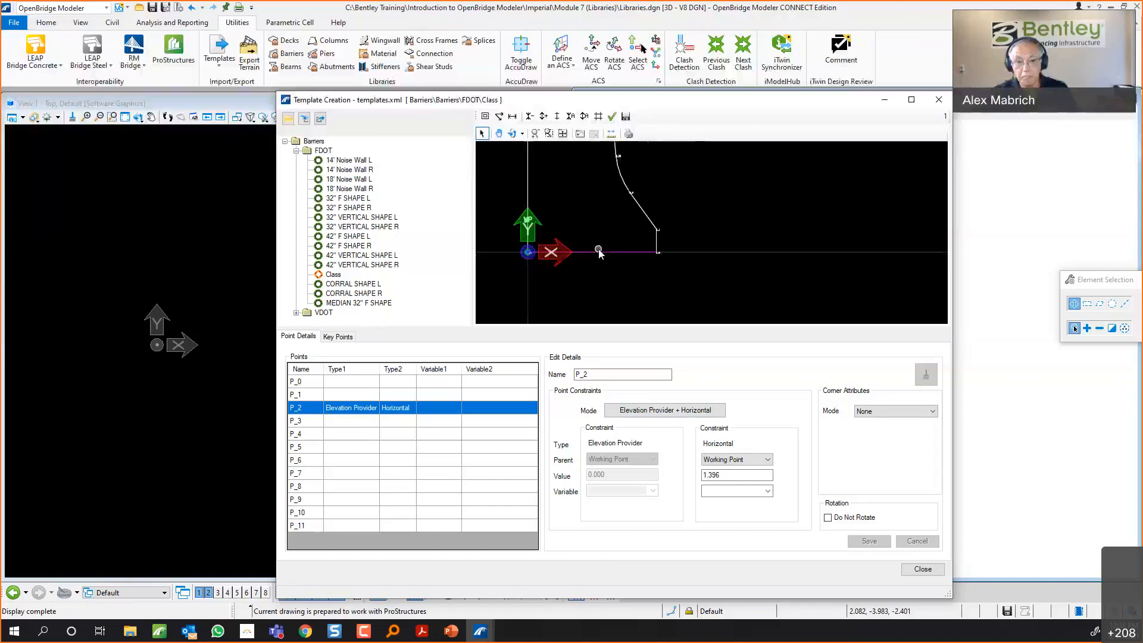
pyautogui.scroll(1, 634, 317)
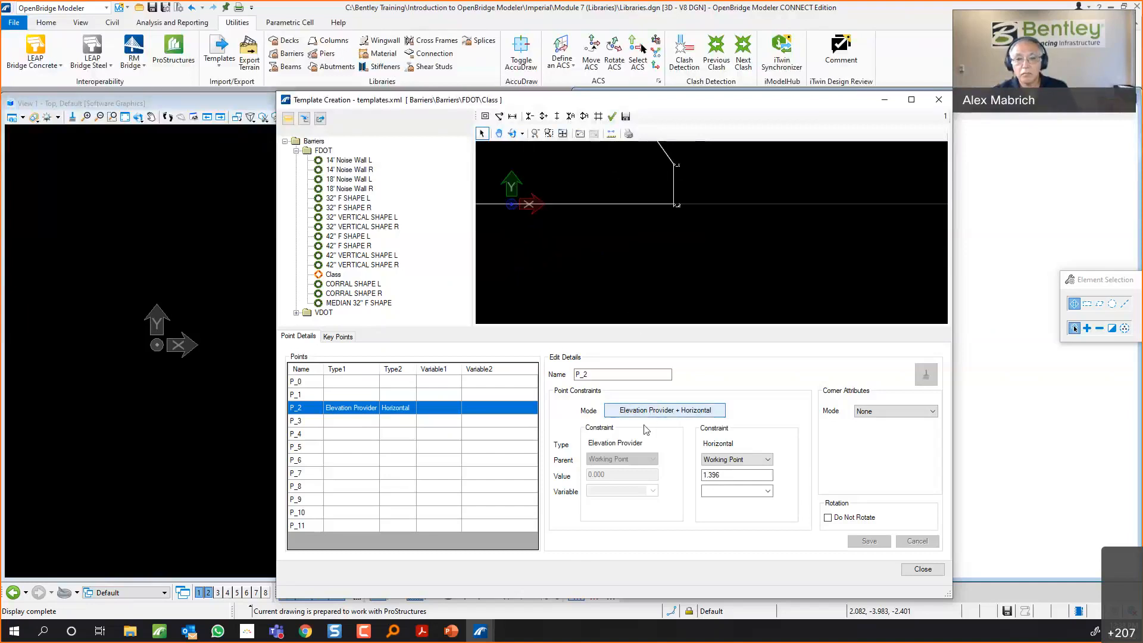
# Check the constraint mode options of point P_2 and accept Elevation Provider + Horizontal.
pyautogui.click(658, 411)
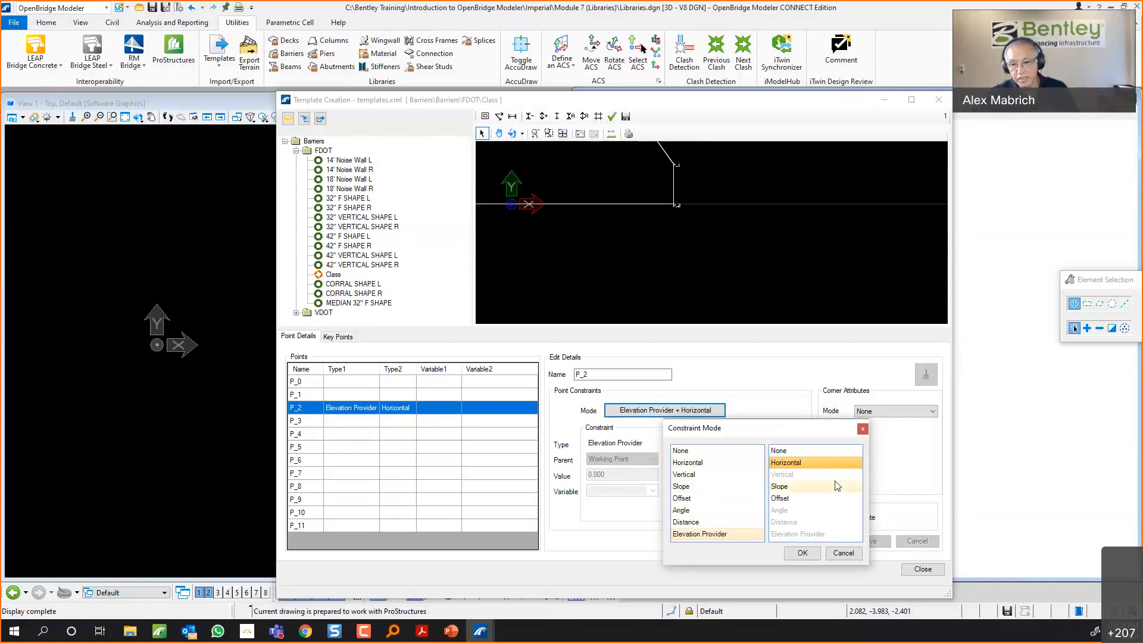
pyautogui.click(802, 553)
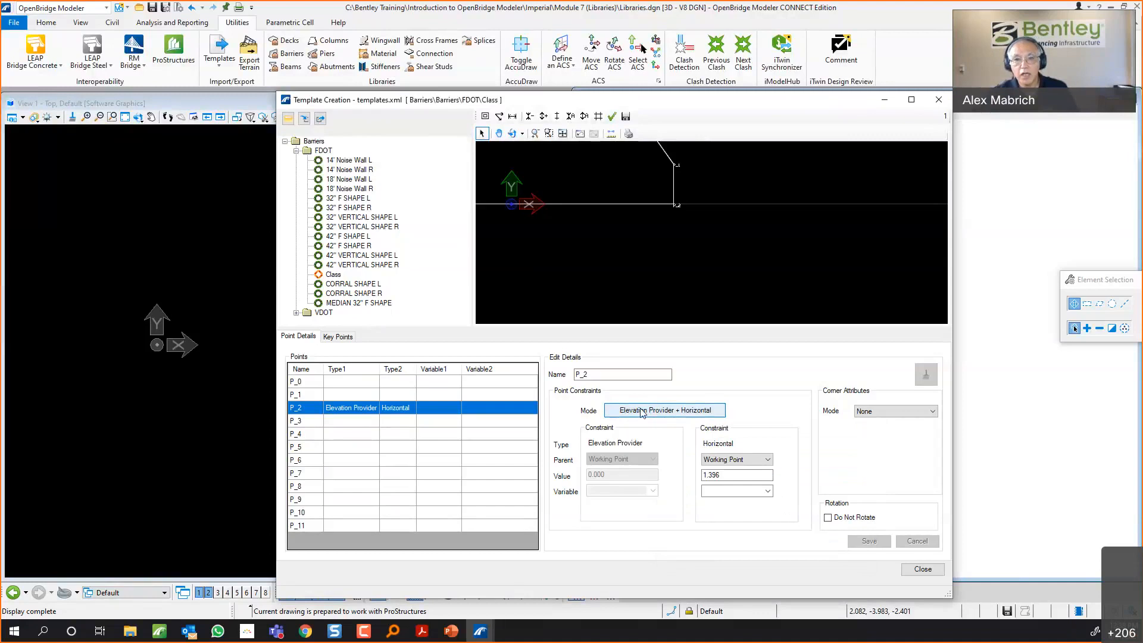
pyautogui.scroll(-3, 630, 258)
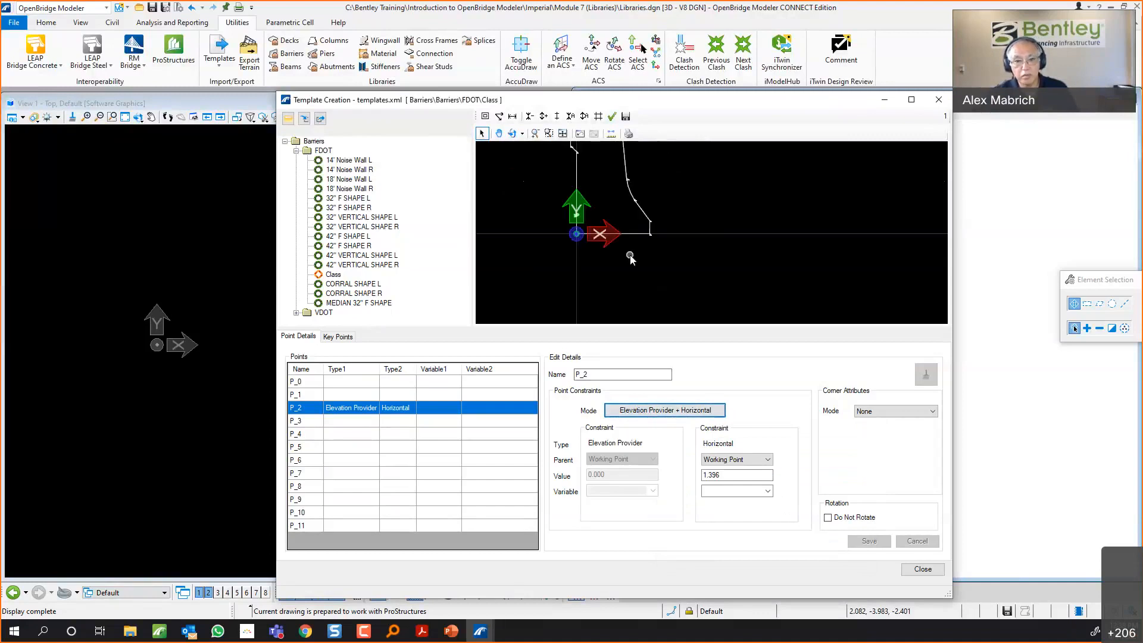
pyautogui.scroll(2, 551, 220)
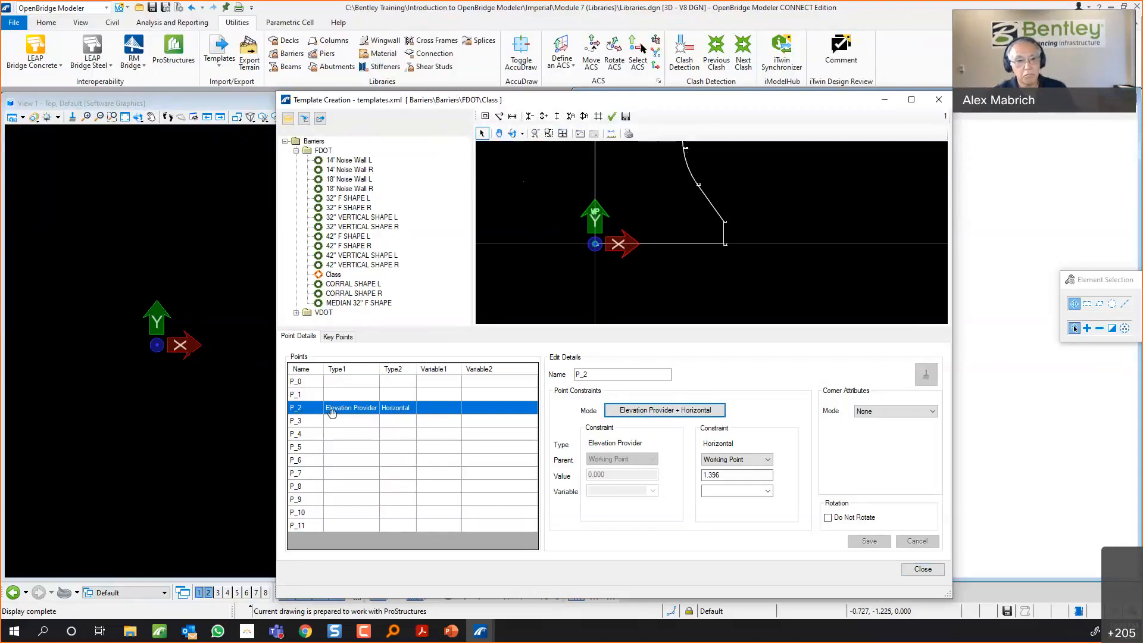
# Switch to the training manual in Adobe Acrobat, read from the barrier template instructions to Create a Pier Template, and return to OpenBridge Modeler.
pyautogui.hotkey('alt', 'Tab')
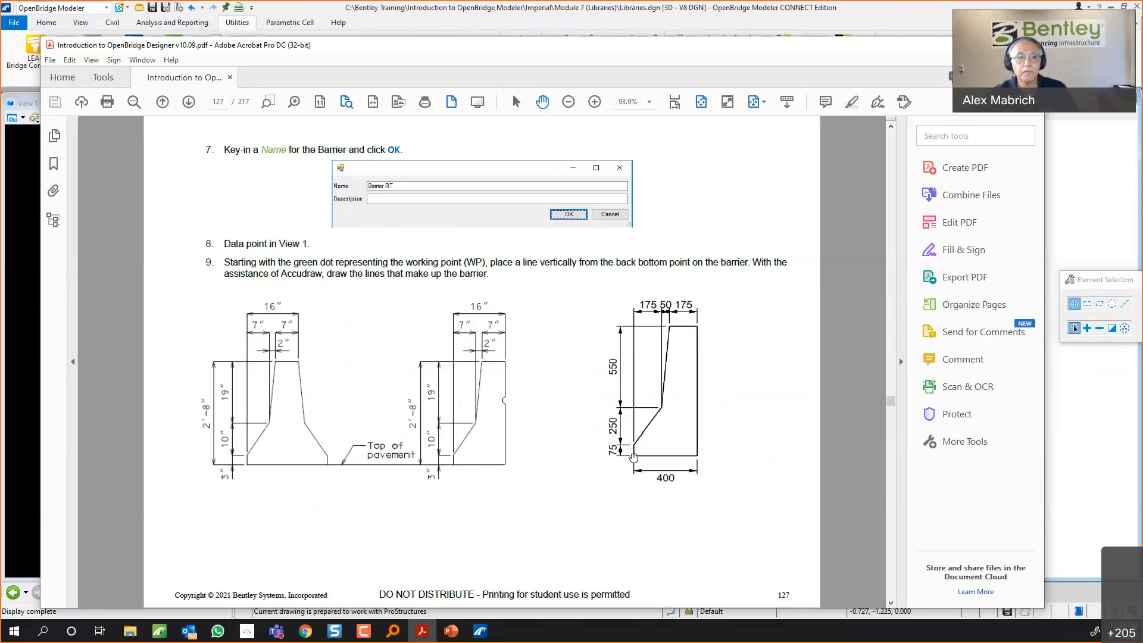
pyautogui.scroll(-2, 580, 442)
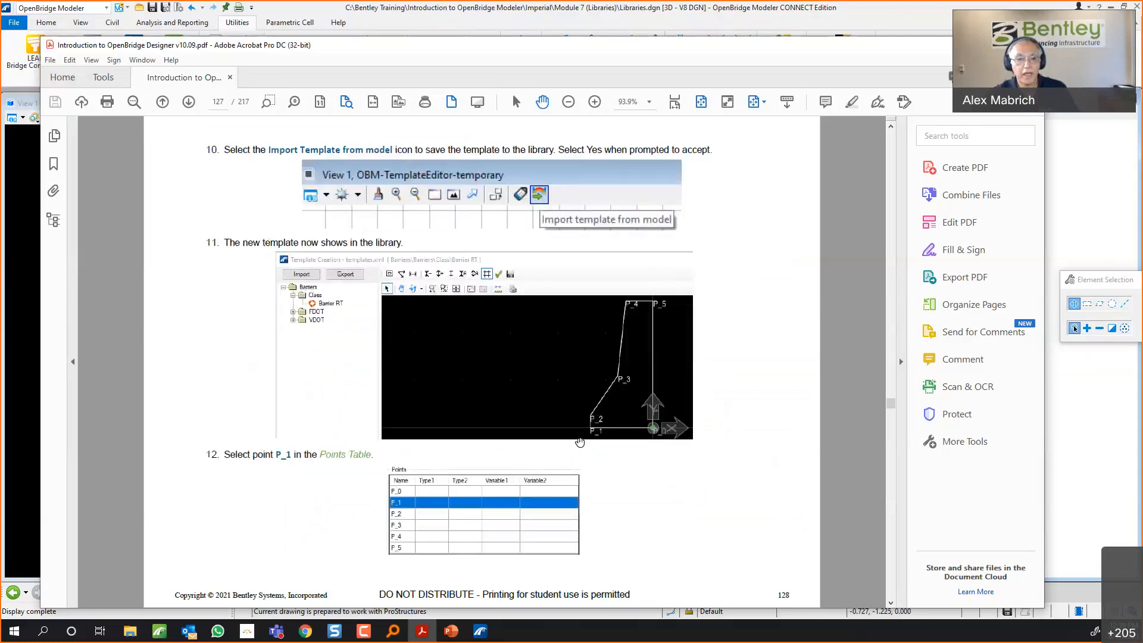
pyautogui.scroll(-2, 580, 442)
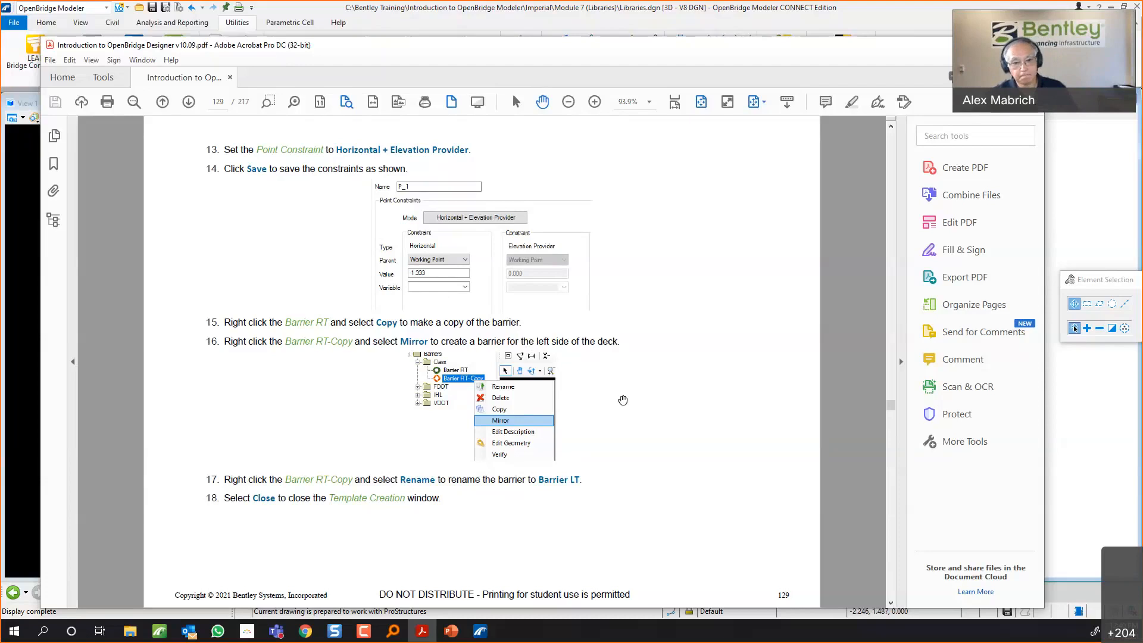
pyautogui.scroll(-1, 623, 401)
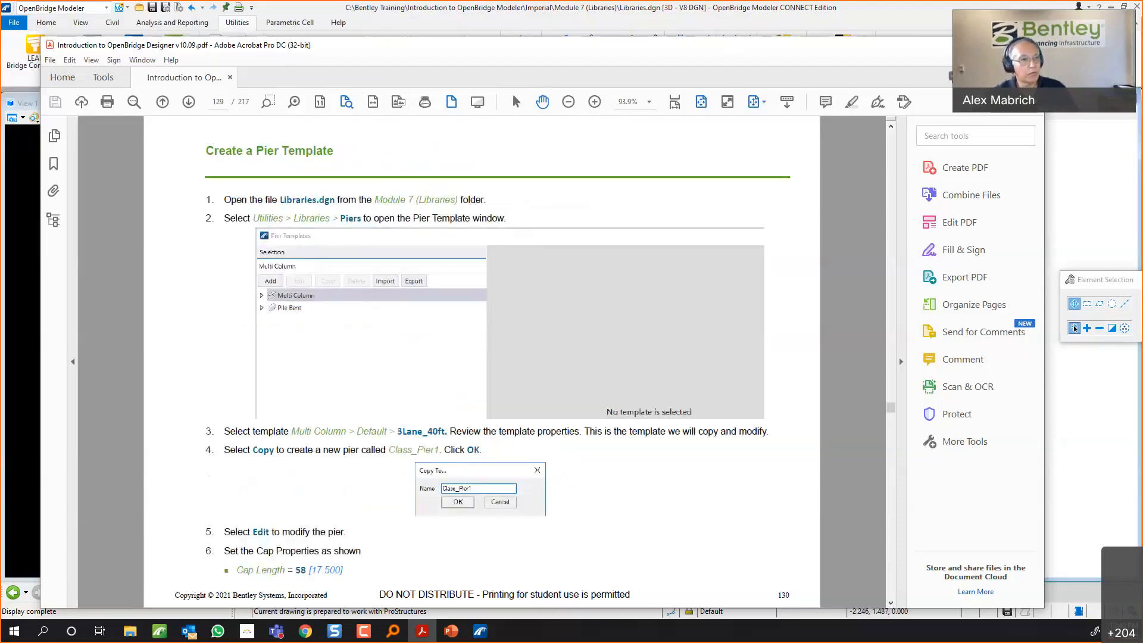
pyautogui.click(976, 45)
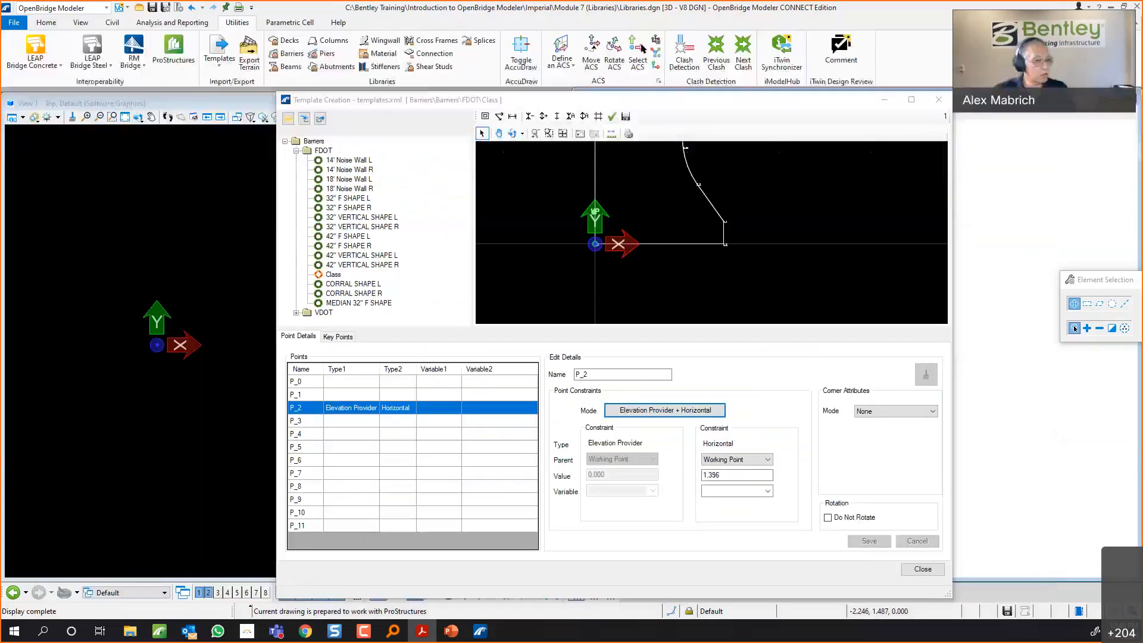
# Close the barrier templates, open the pier template library, and enlarge and reposition its window to show the template tree and preview.
pyautogui.click(936, 101)
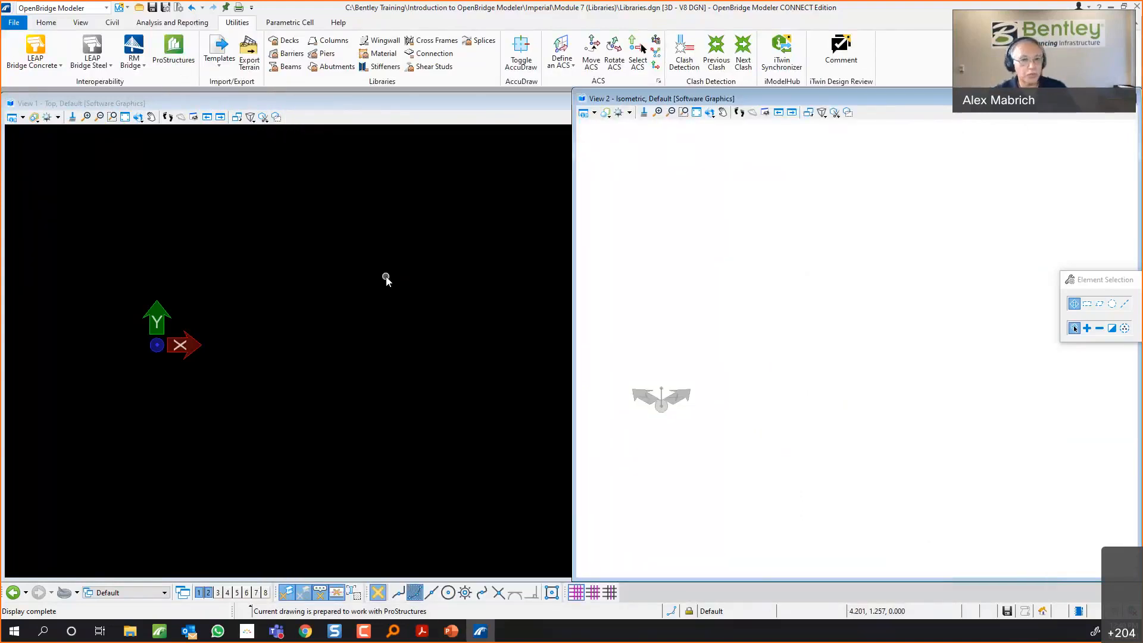
pyautogui.click(322, 55)
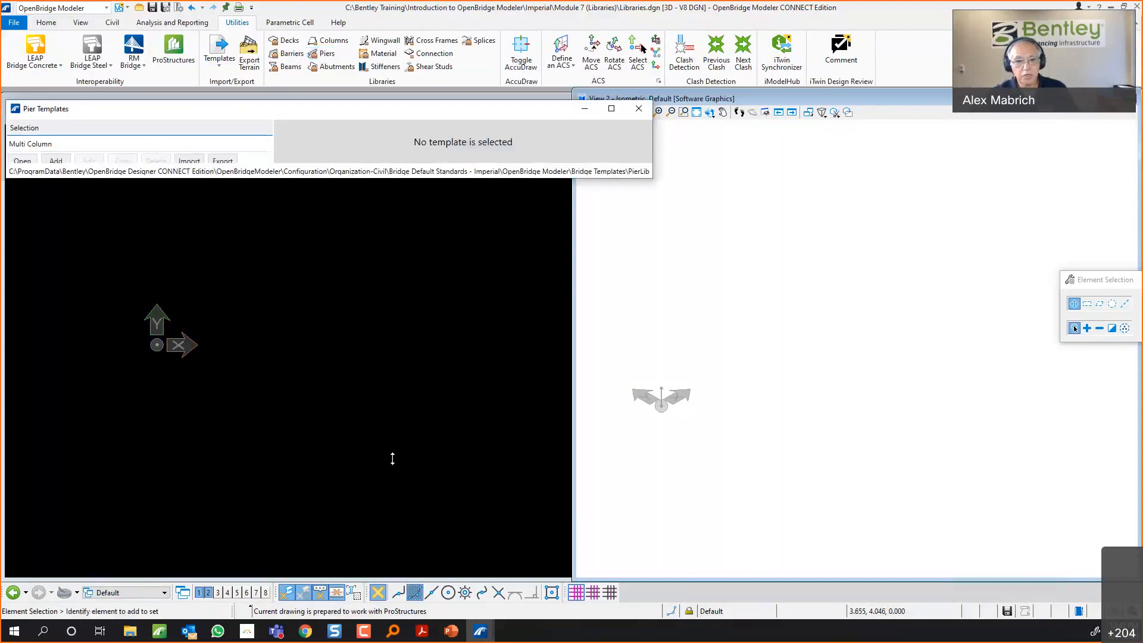
pyautogui.moveTo(449, 464); pyautogui.dragTo(449, 463)
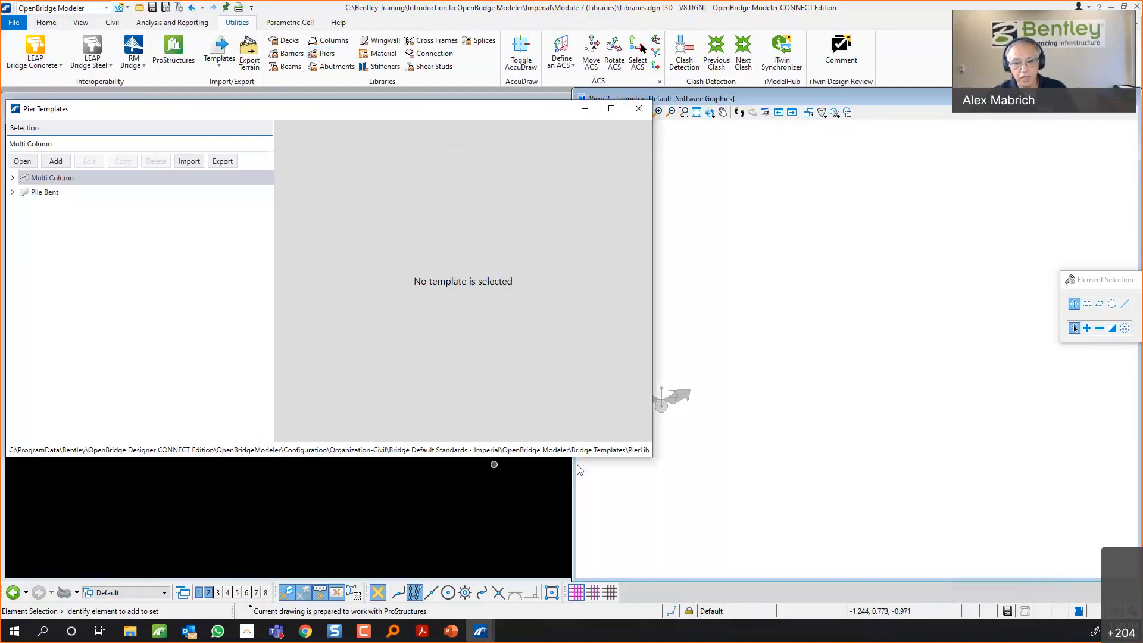
pyautogui.moveTo(652, 459); pyautogui.dragTo(851, 485)
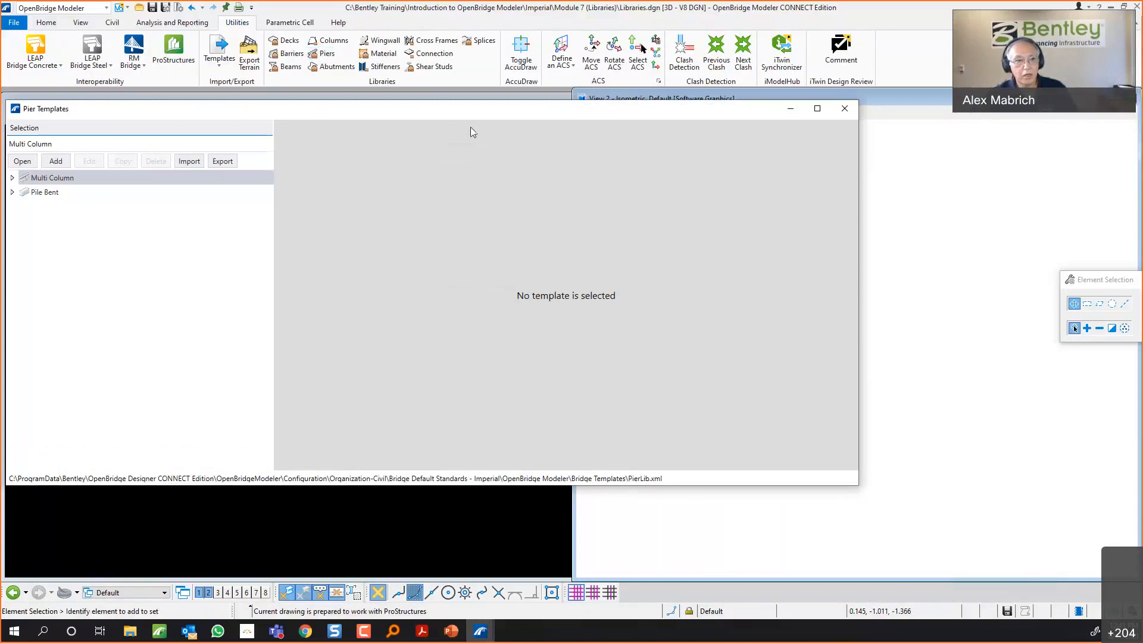
pyautogui.moveTo(578, 111); pyautogui.dragTo(711, 112)
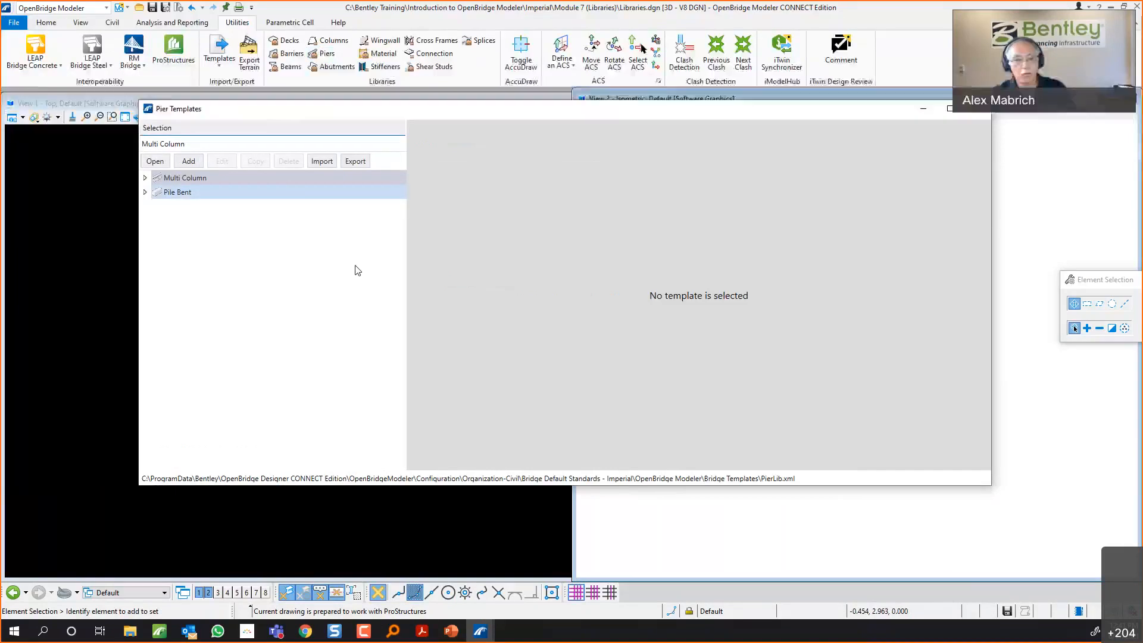
pyautogui.moveTo(344, 543); pyautogui.dragTo(342, 540)
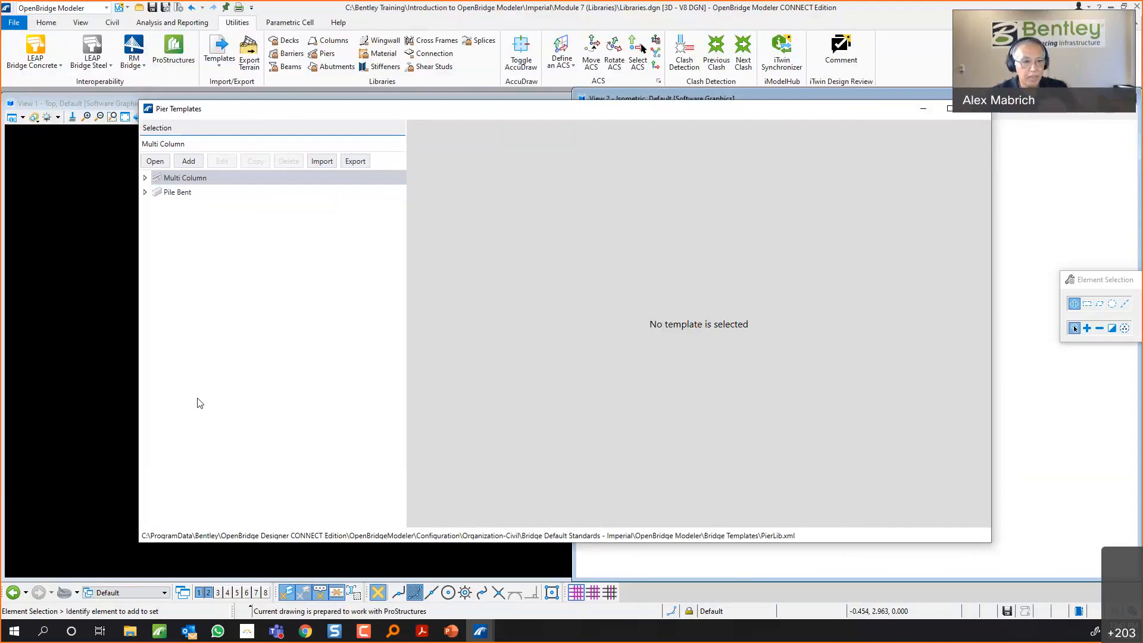
# Expand the Pile Bent and Multi Column pier groups, preview the 3Lane_40ft and Rectangle templates, and collapse the Multi Column Default folder.
pyautogui.click(146, 193)
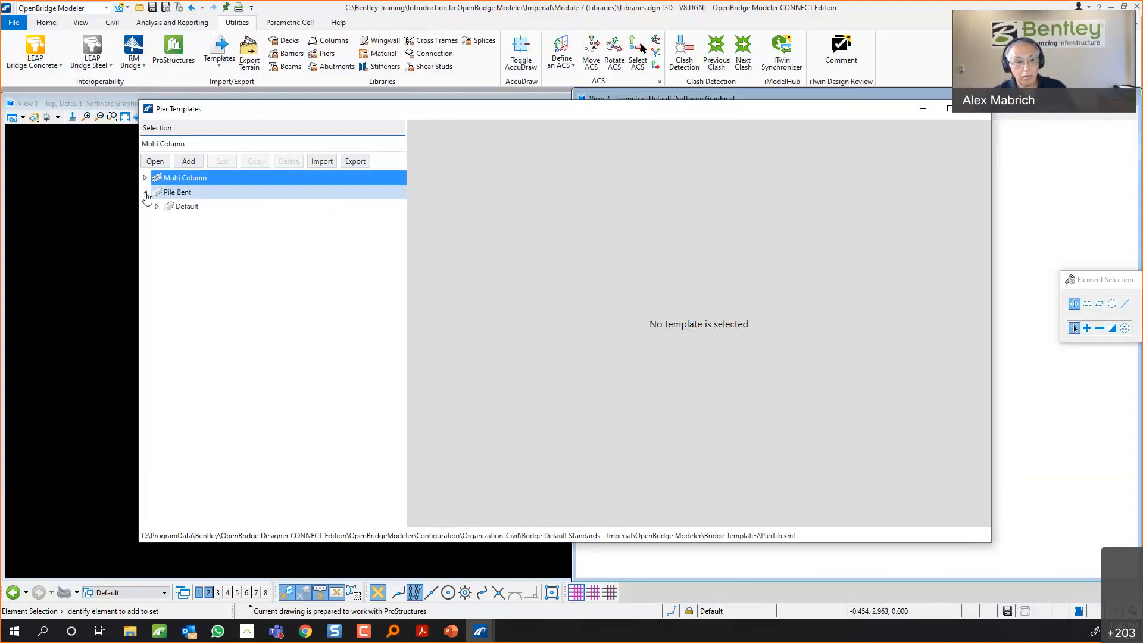
pyautogui.click(145, 178)
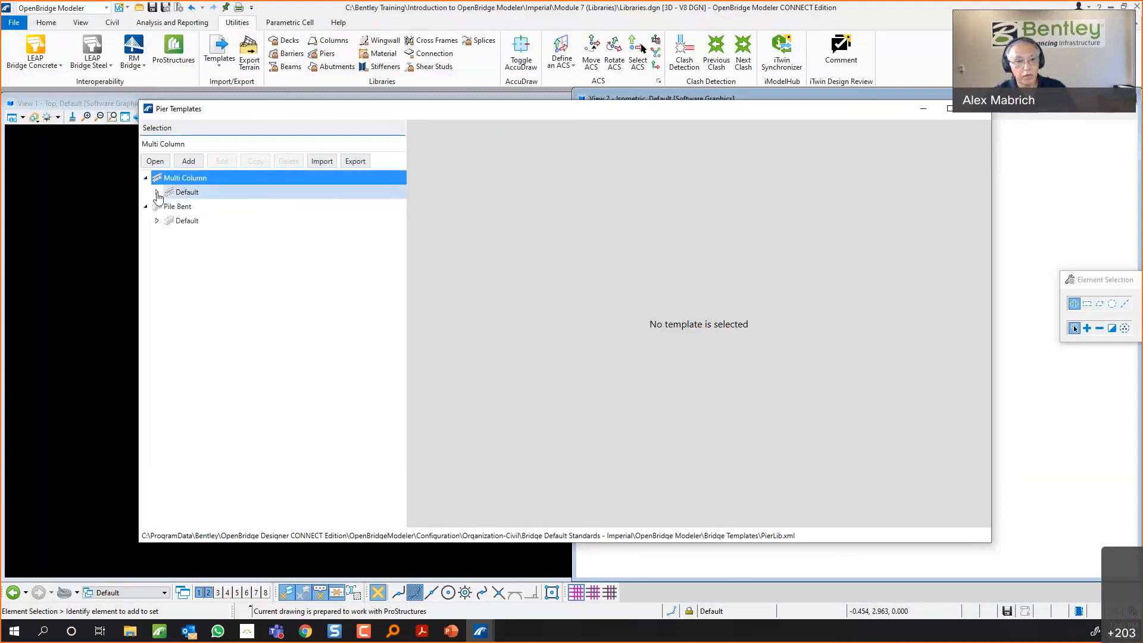
pyautogui.click(156, 193)
pyautogui.click(205, 235)
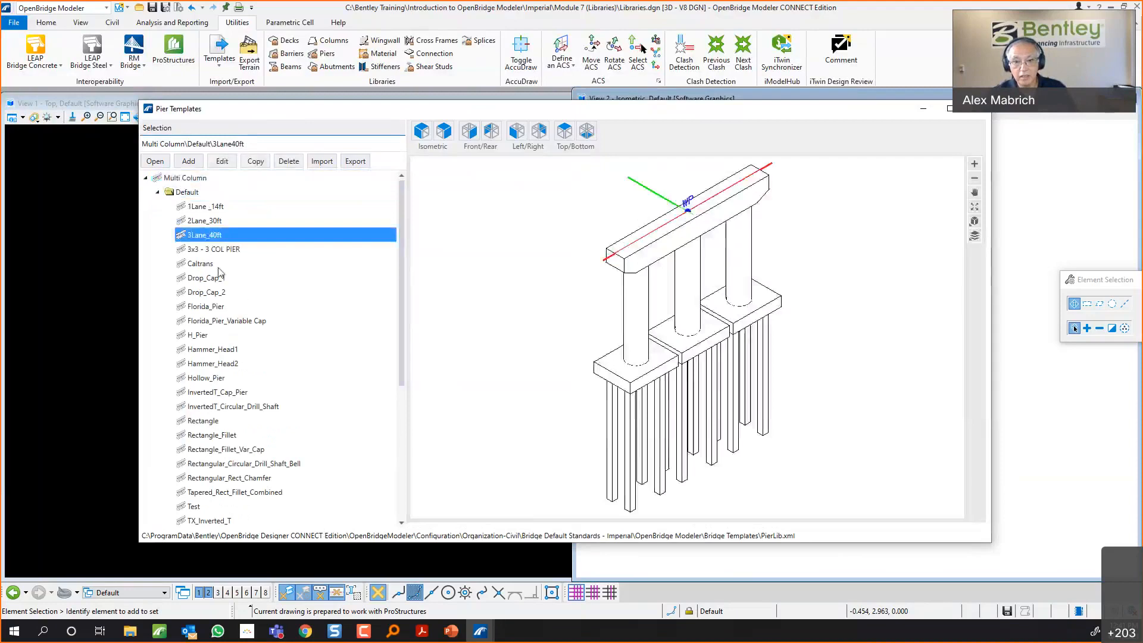
pyautogui.click(227, 421)
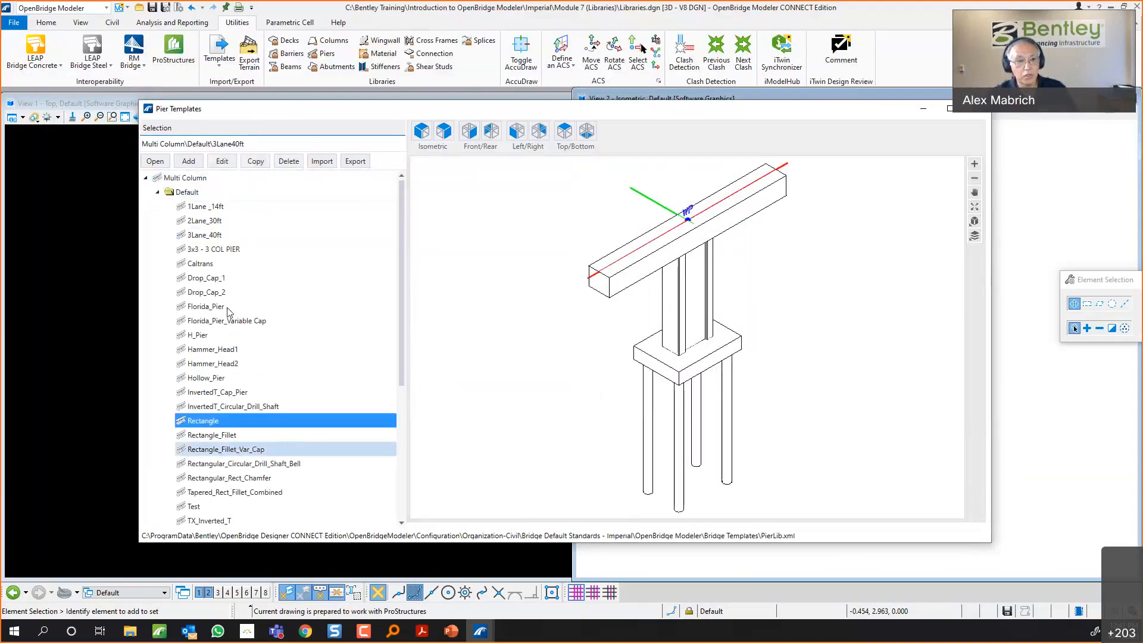
pyautogui.click(157, 191)
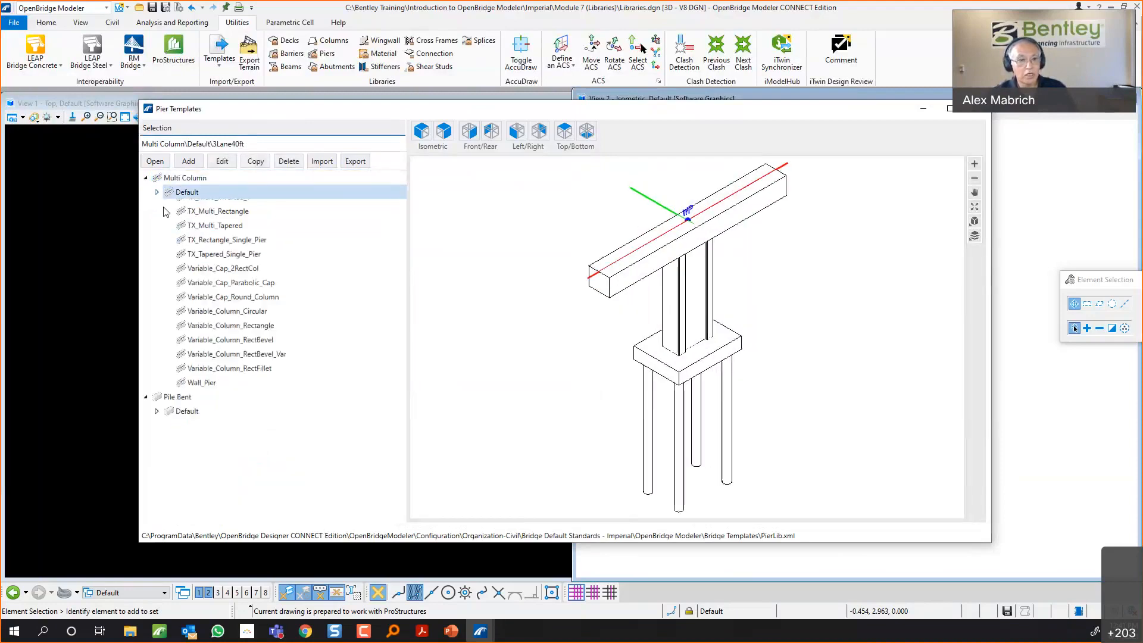
# Expand the Pile Bent Default folder and preview the Pile_Bent_Batter and 3 Lane -40ft templates.
pyautogui.click(158, 221)
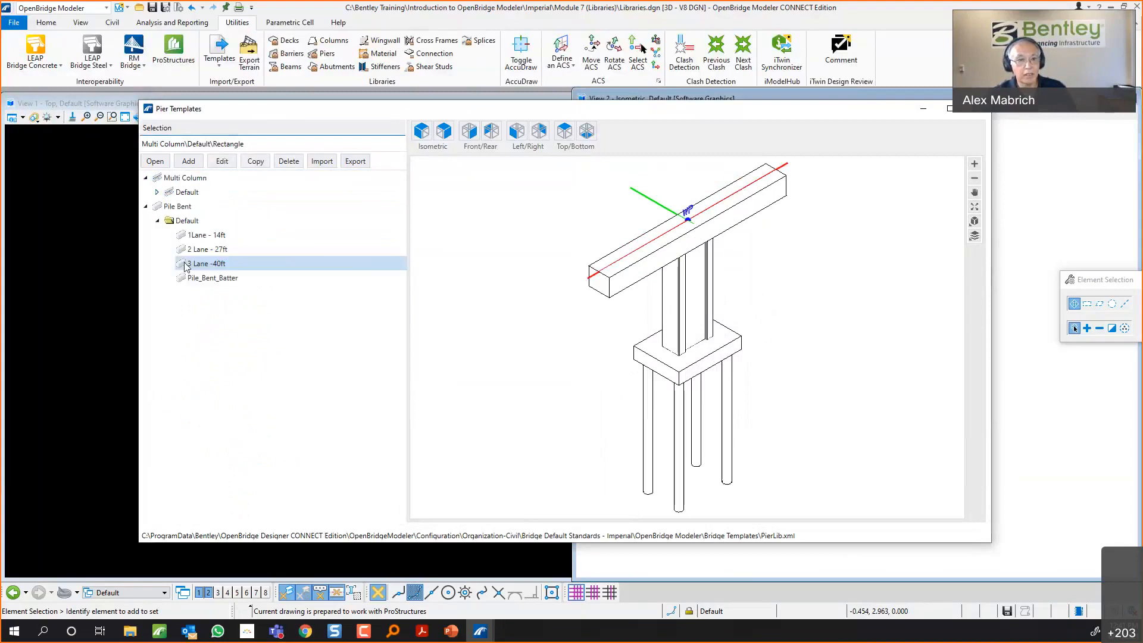
pyautogui.click(206, 279)
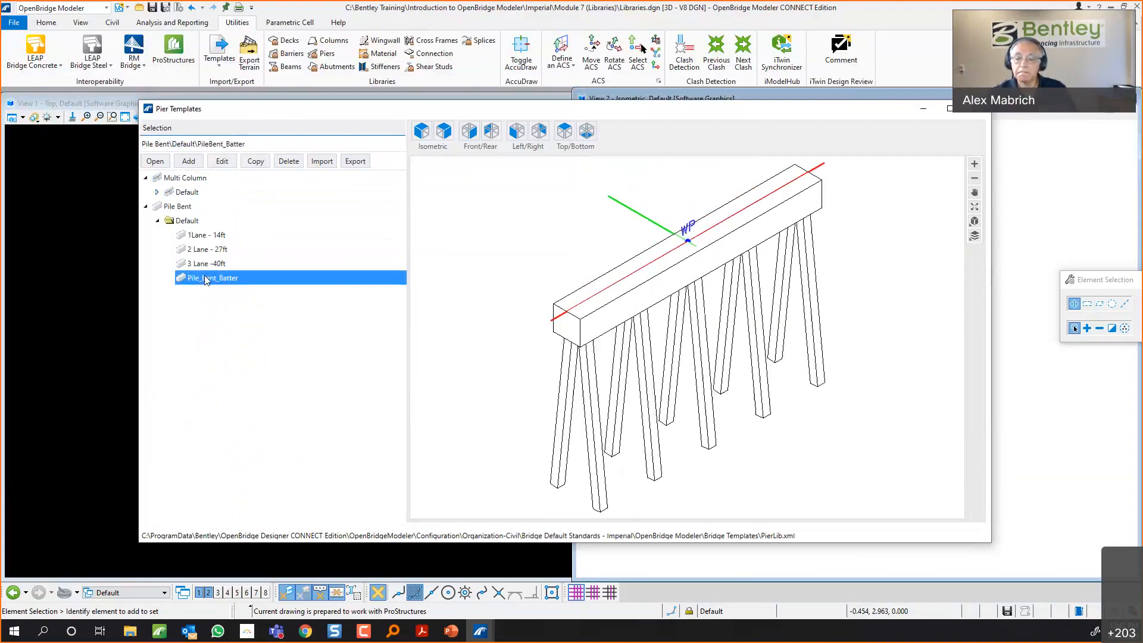
pyautogui.click(209, 265)
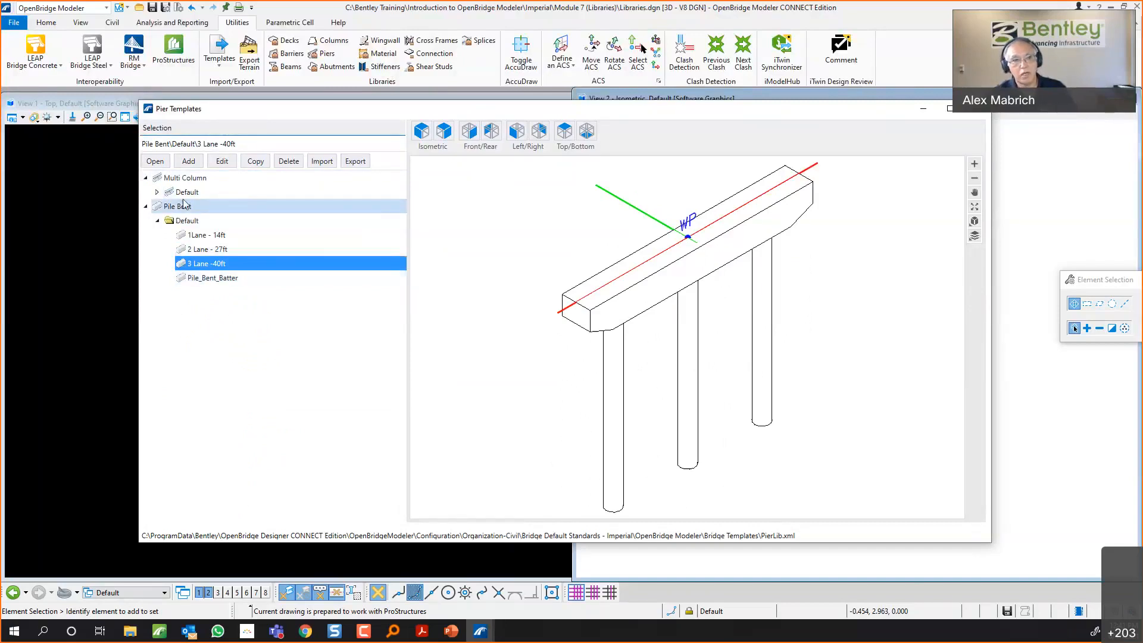
# Collapse and re-expand the Multi Column group and its Default folder to list its pier templates.
pyautogui.click(146, 178)
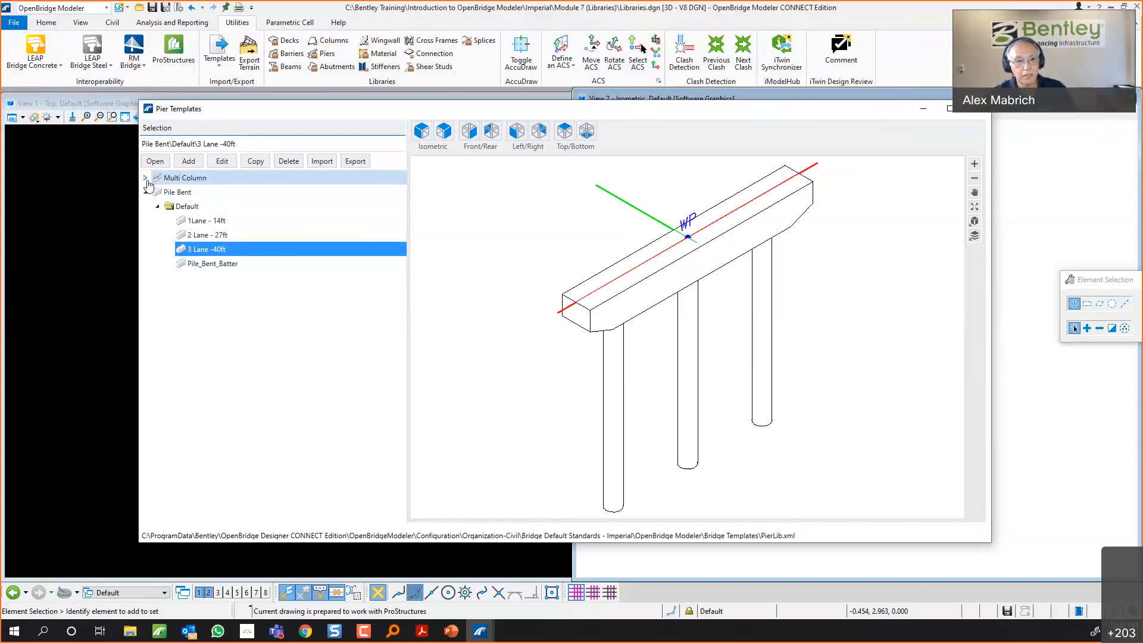
pyautogui.click(145, 178)
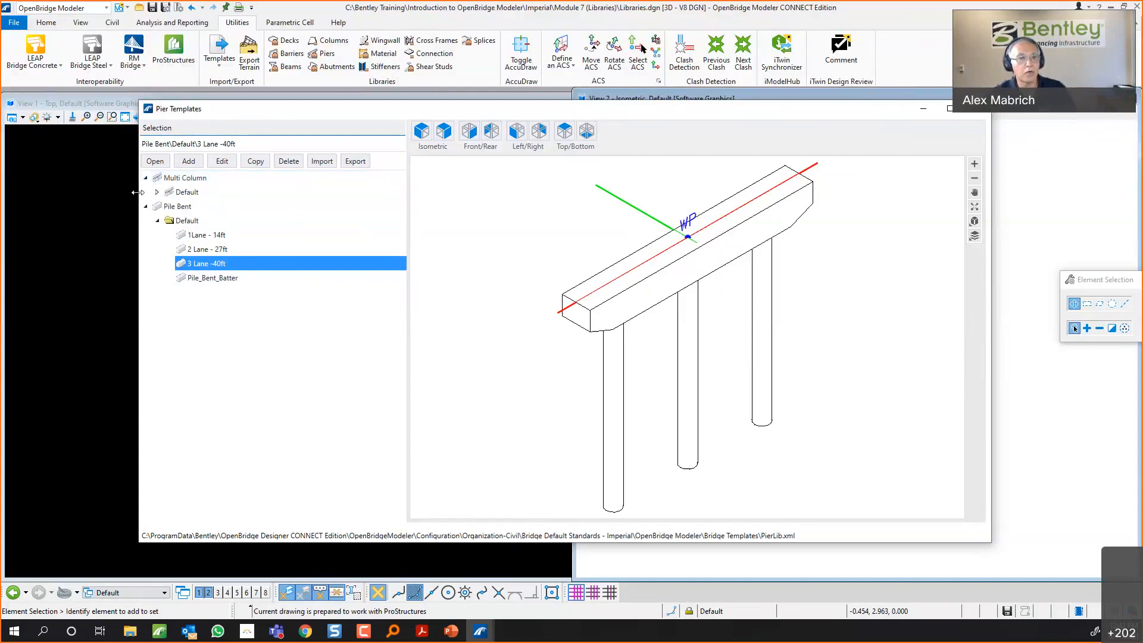
pyautogui.click(156, 192)
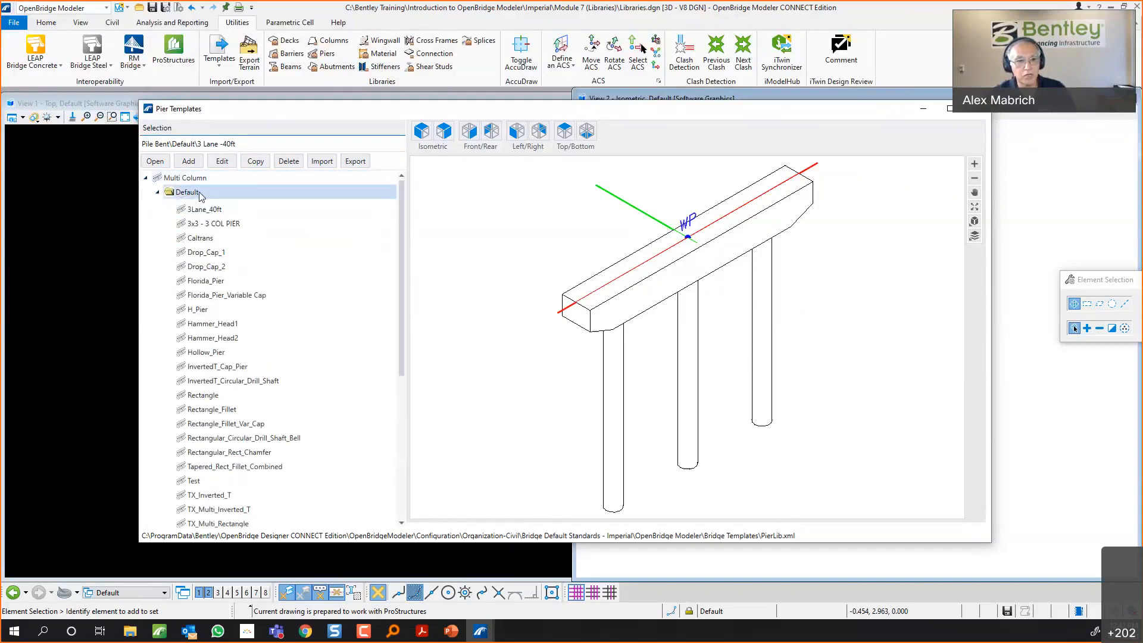
pyautogui.click(158, 192)
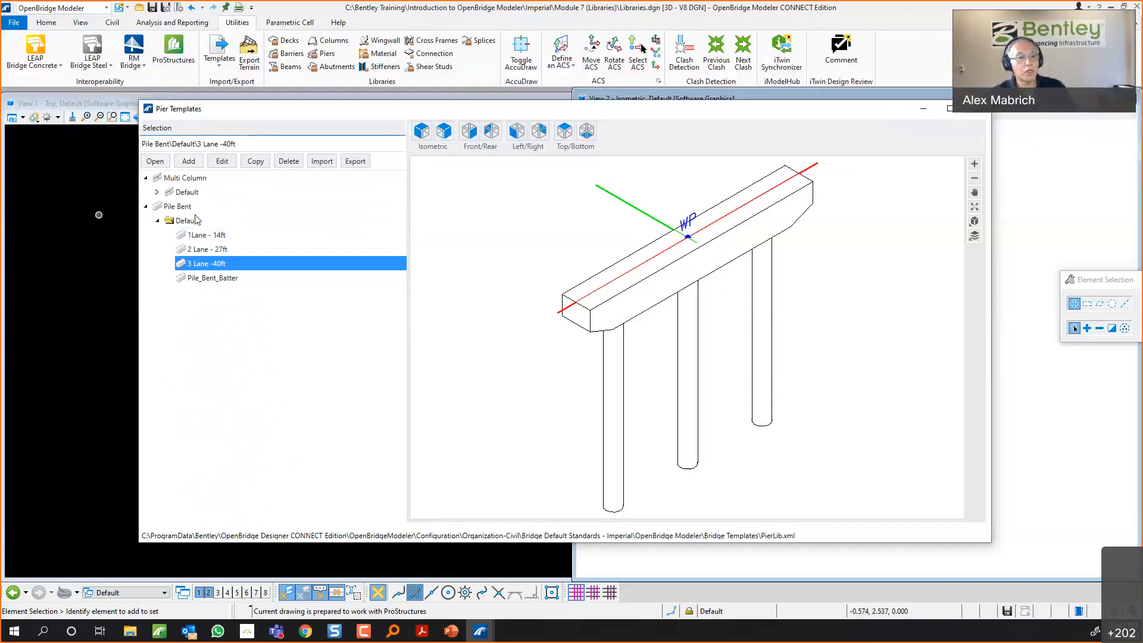
pyautogui.click(158, 193)
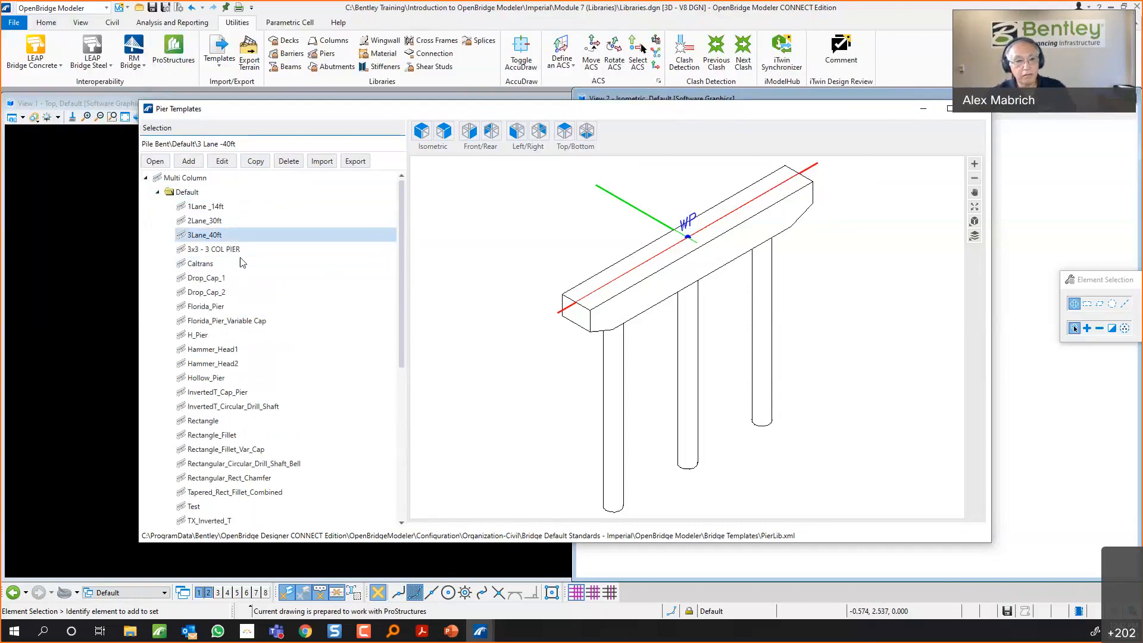
# Preview Multi Column templates from 1Lane_14ft through Florida_Pier, comparing Drop_Cap_1, Drop_Cap_2 and 3Lane_40ft.
pyautogui.click(203, 208)
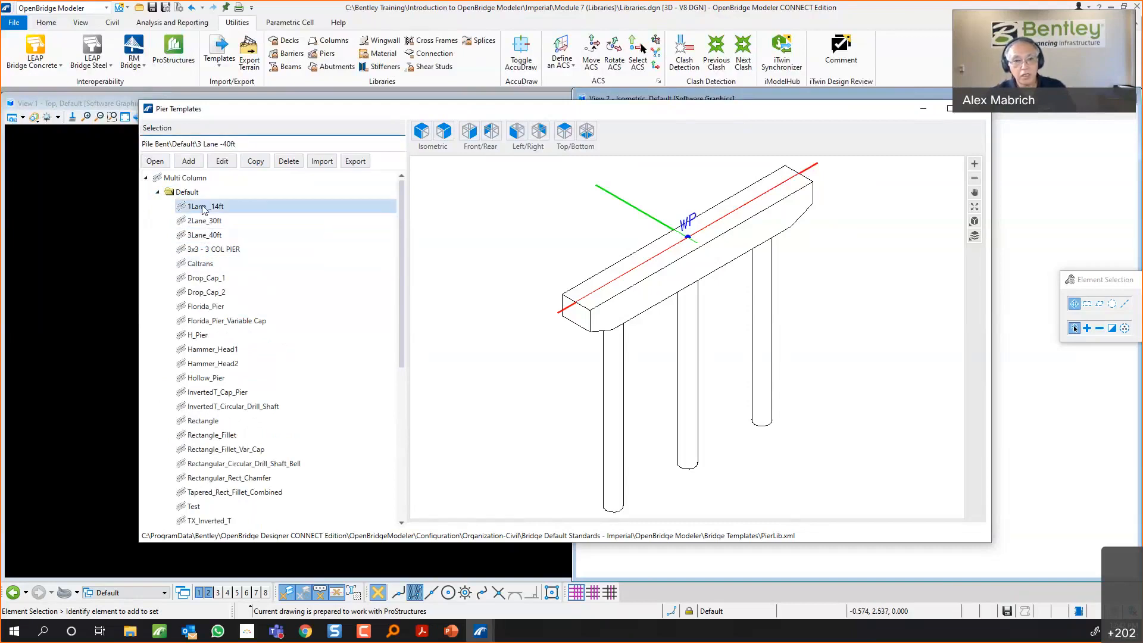
pyautogui.click(205, 221)
pyautogui.click(210, 237)
pyautogui.click(208, 250)
pyautogui.click(204, 298)
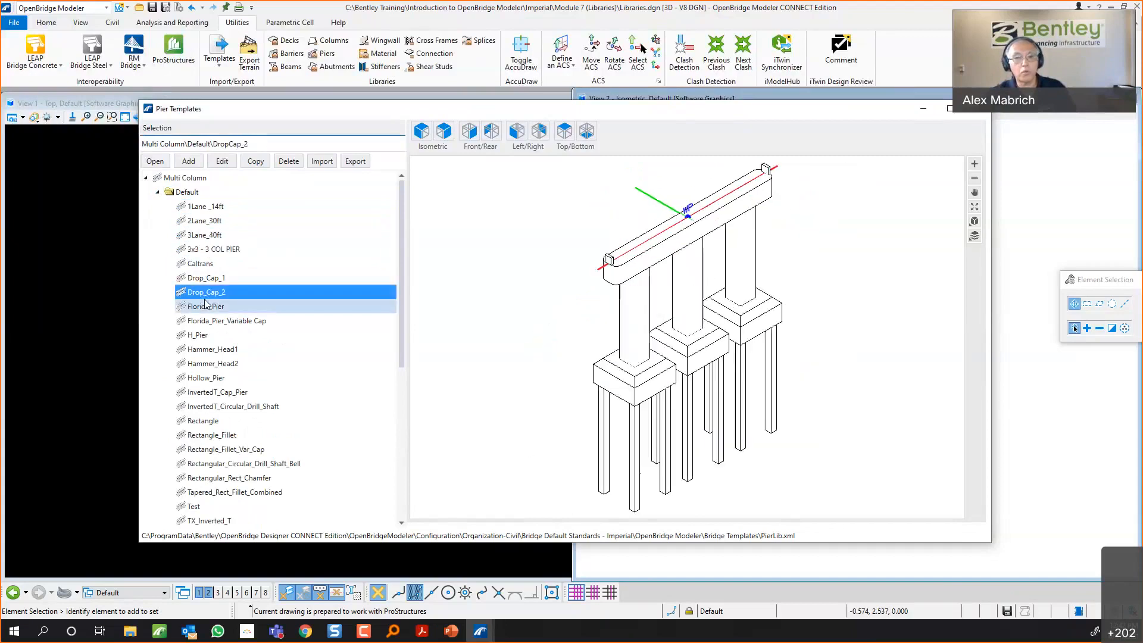
pyautogui.click(205, 304)
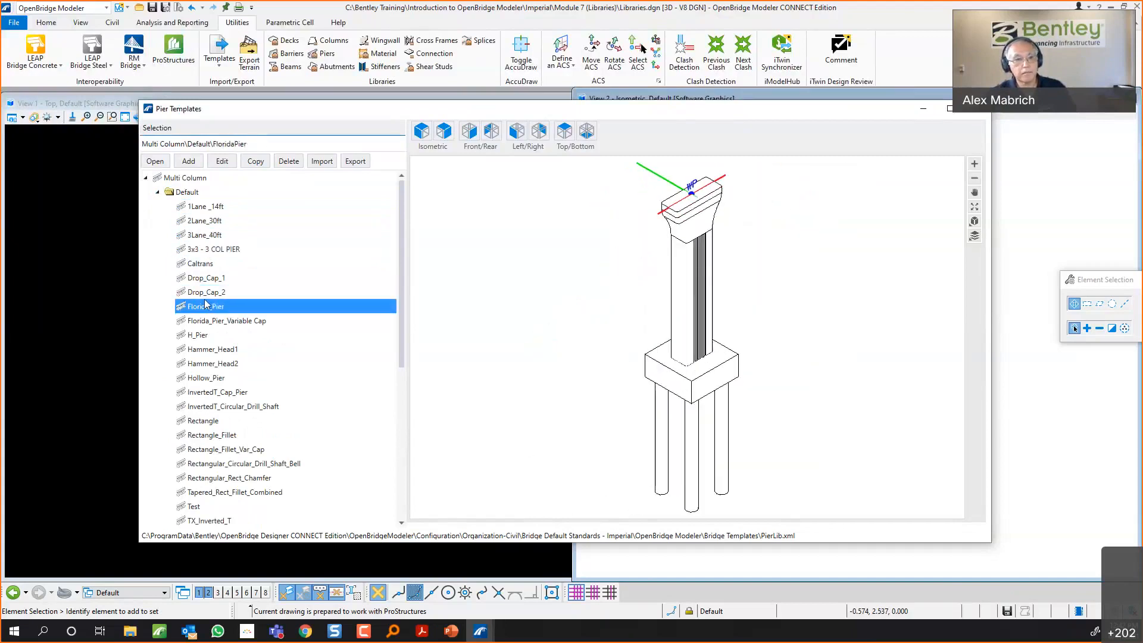
pyautogui.click(201, 279)
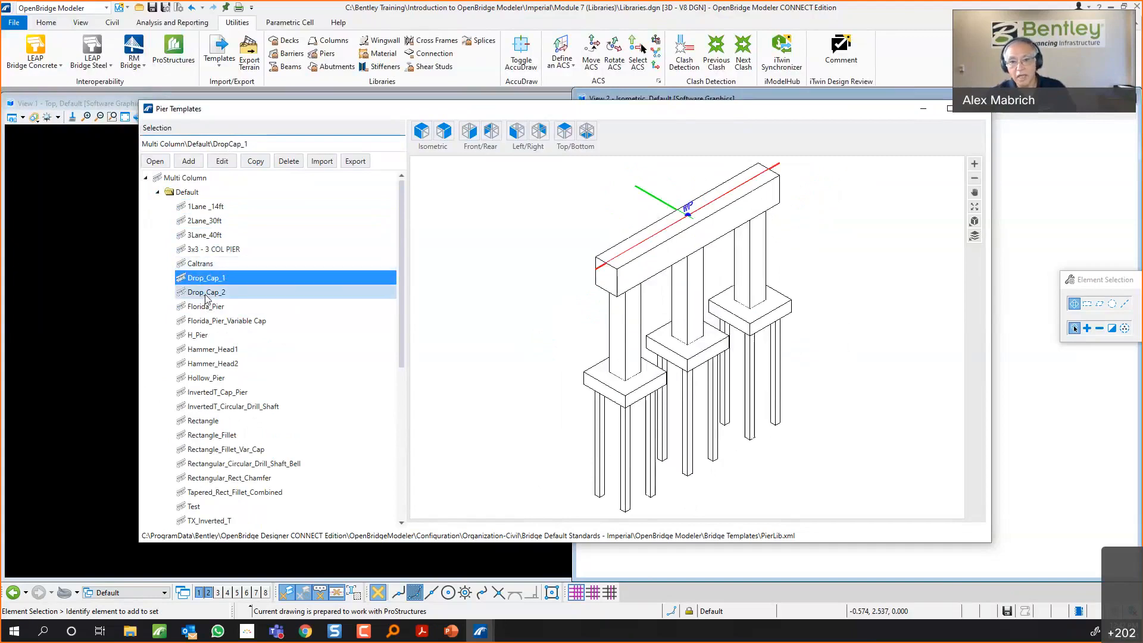
pyautogui.click(205, 292)
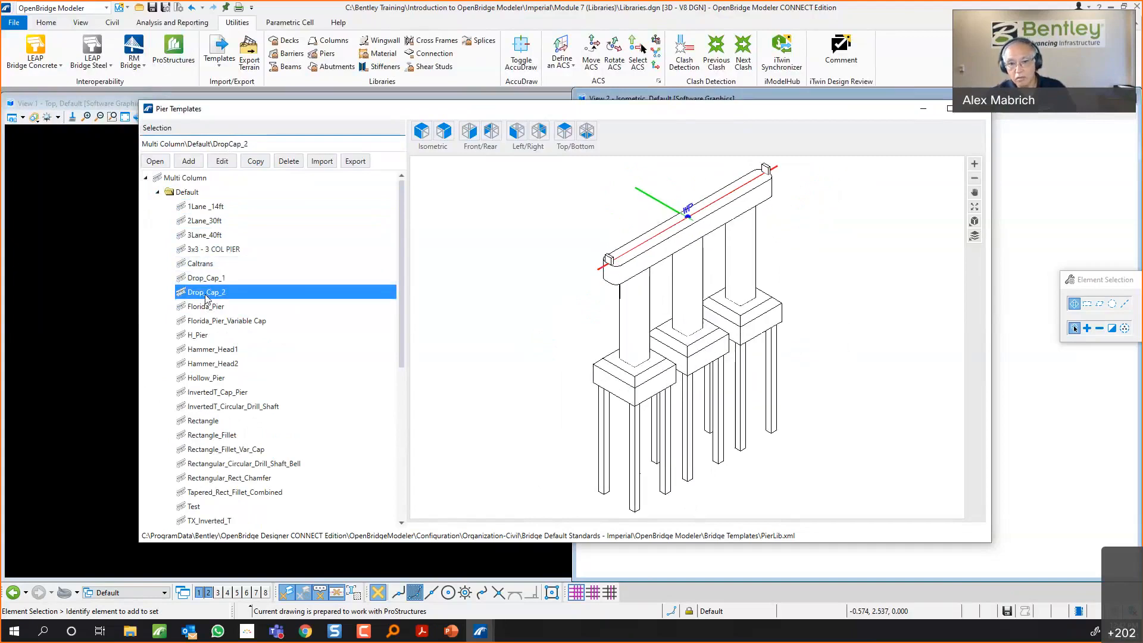
pyautogui.click(207, 237)
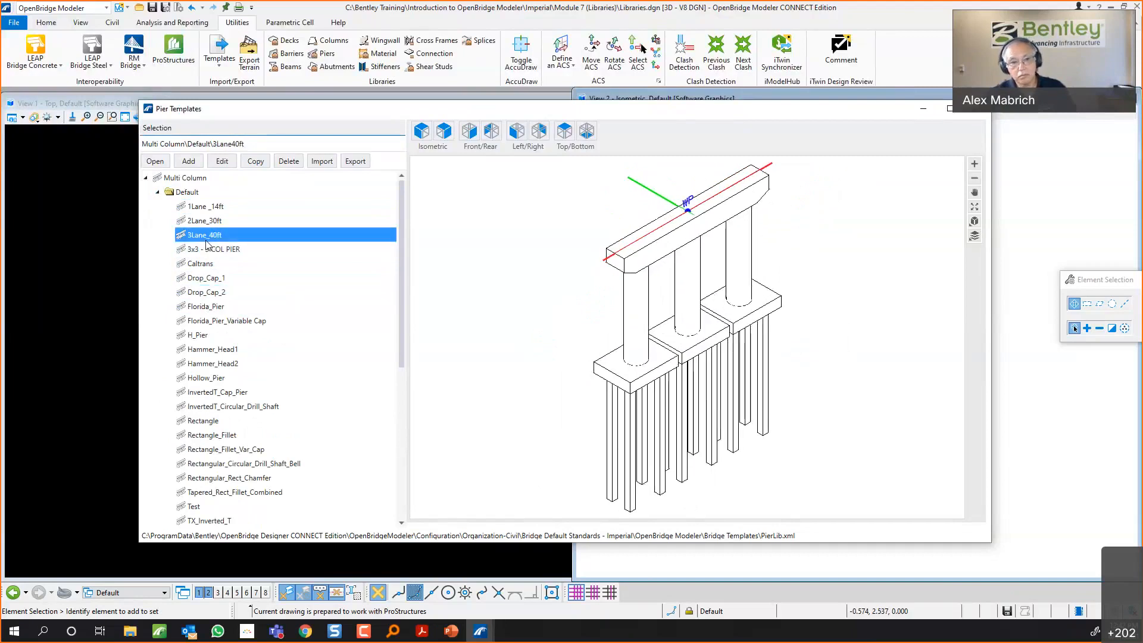
# Copy the Multi Column template 2Lane_30ft to a new pier template named Class_Pier1.
pyautogui.click(206, 221)
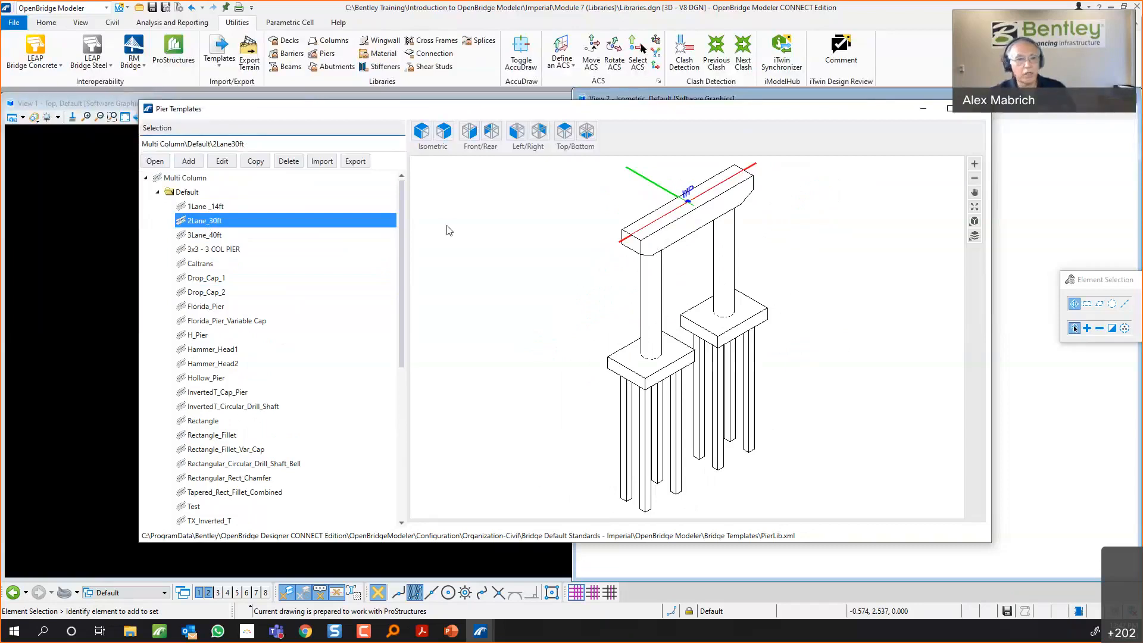
pyautogui.click(249, 162)
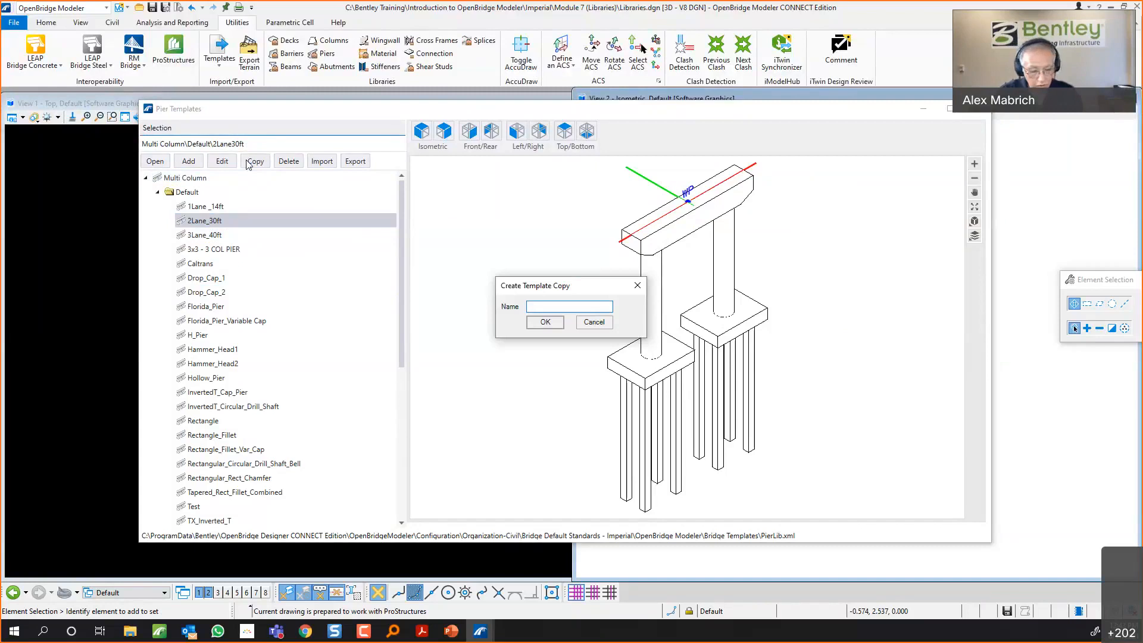
pyautogui.write('Class')
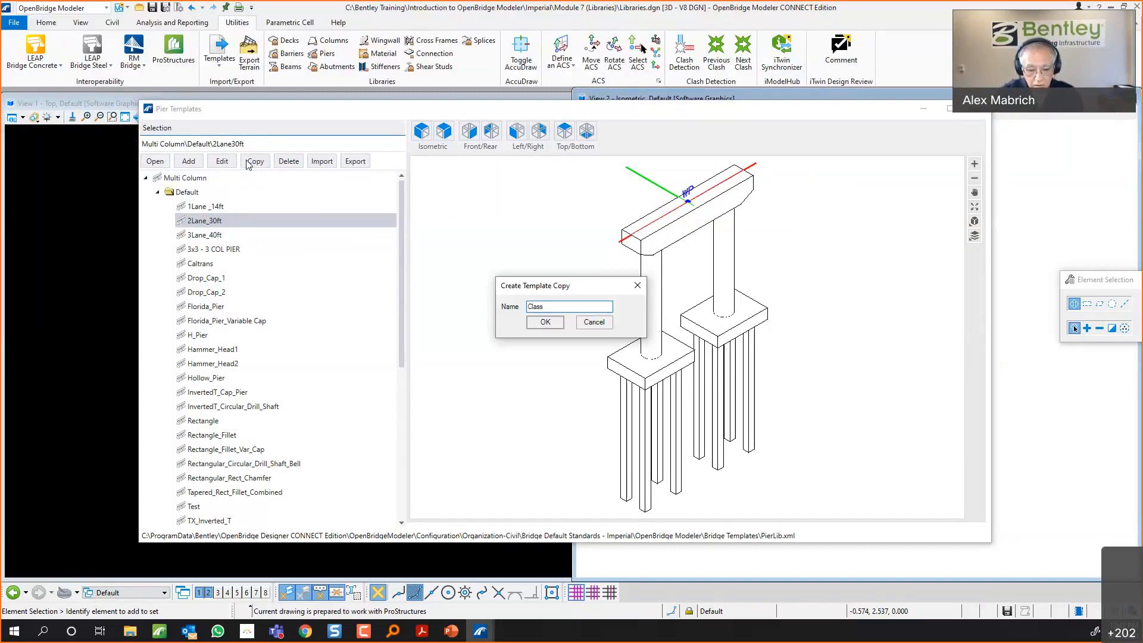
pyautogui.write('_Pier')
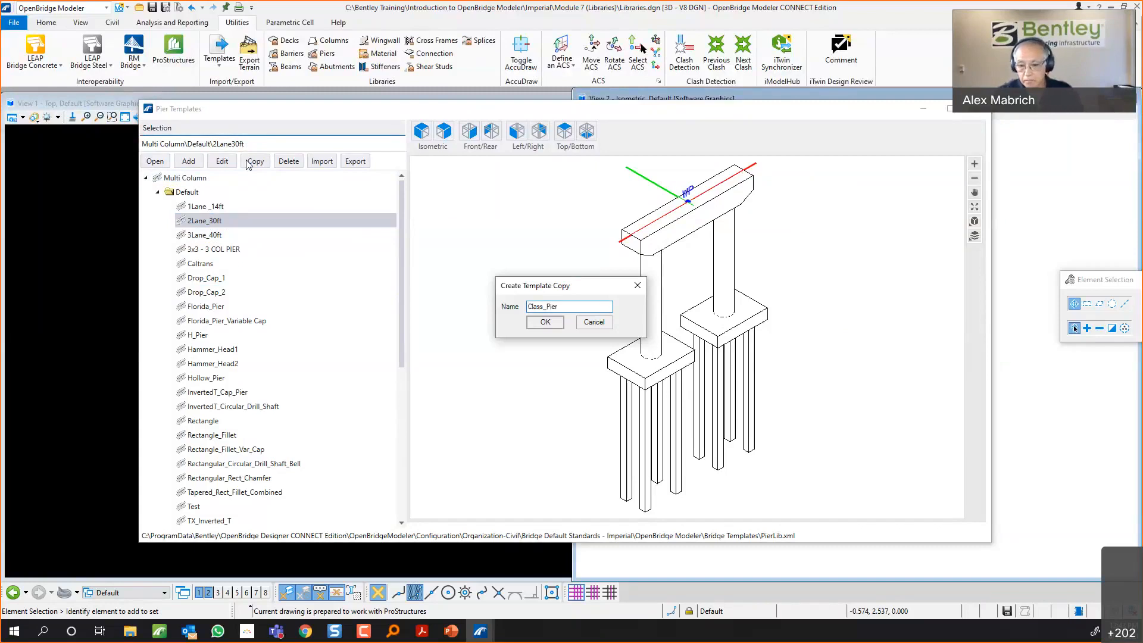
pyautogui.write('1')
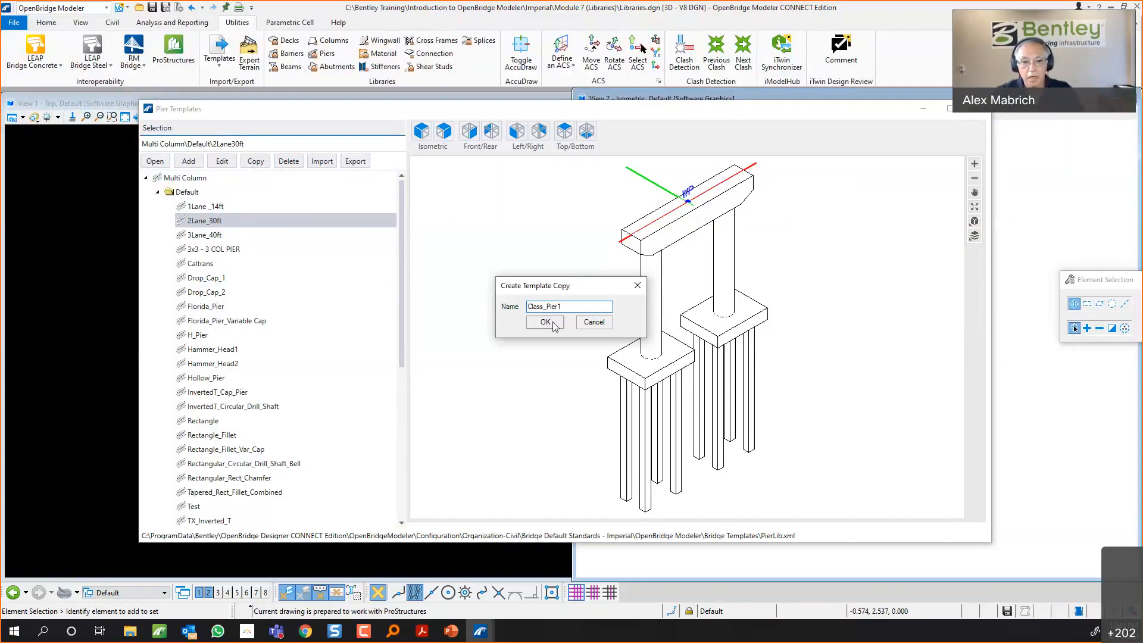
pyautogui.click(546, 322)
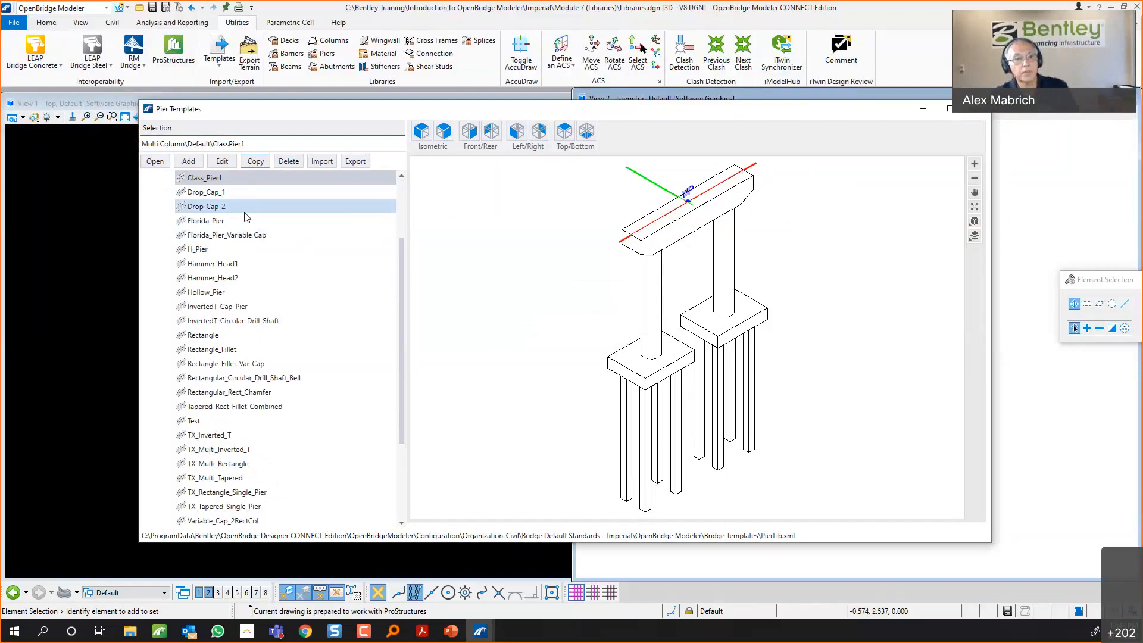
# Open Class_Pier1 for editing, reposition the window, and check the analytical type options while keeping Multi Column.
pyautogui.click(222, 162)
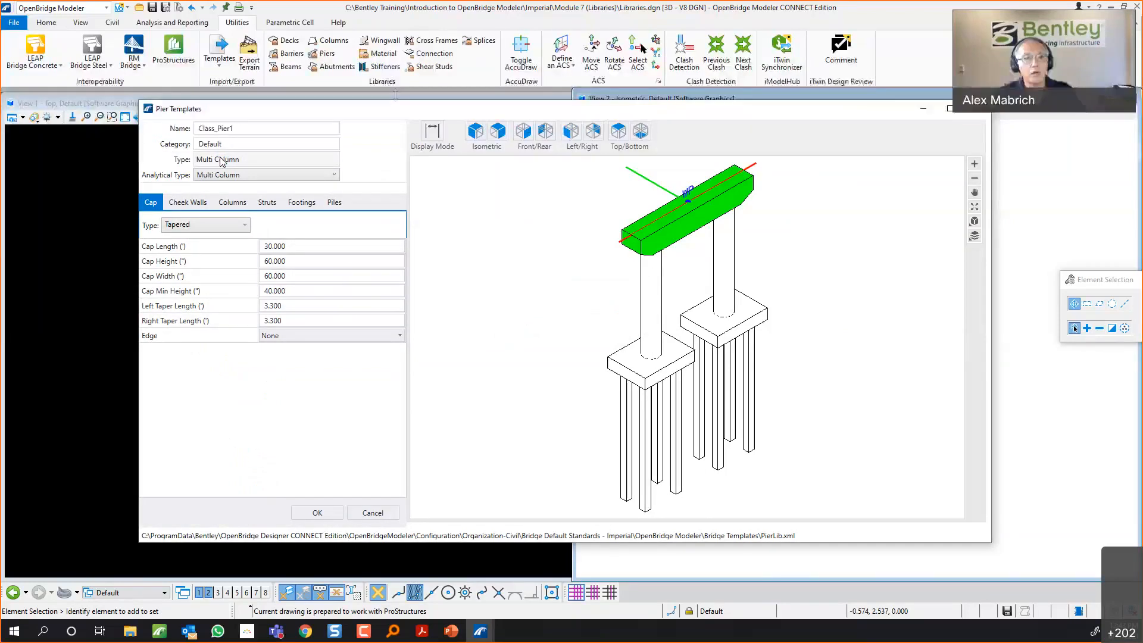
pyautogui.moveTo(402, 104); pyautogui.dragTo(436, 112)
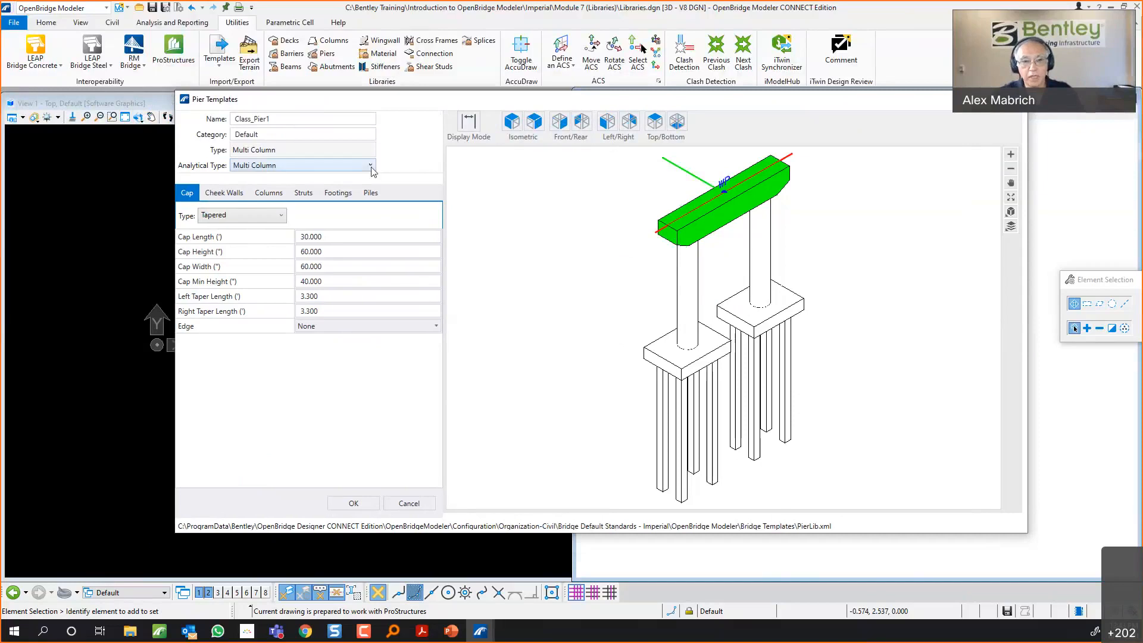
pyautogui.click(310, 166)
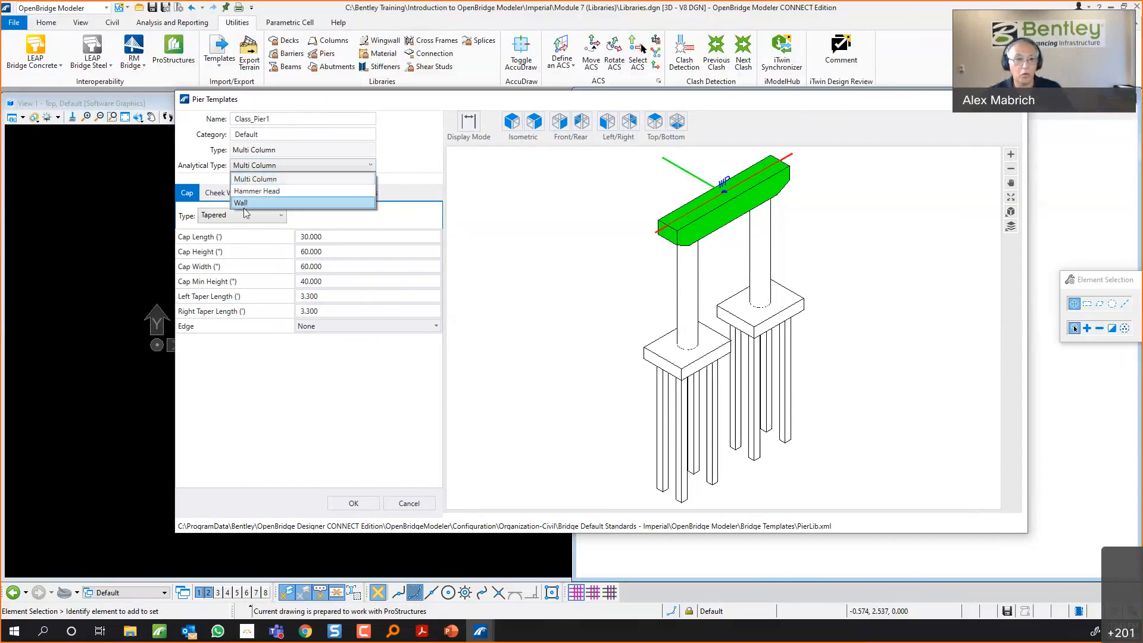
pyautogui.click(407, 173)
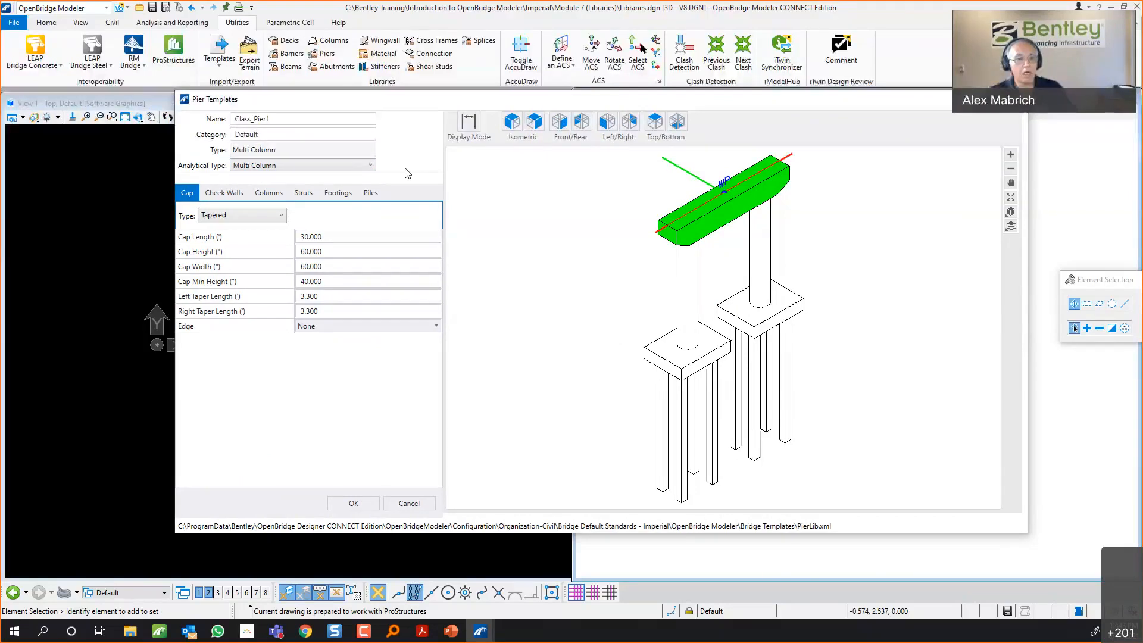
# Show the pier preview from the front and review the cap type options, keeping Tapered.
pyautogui.click(517, 130)
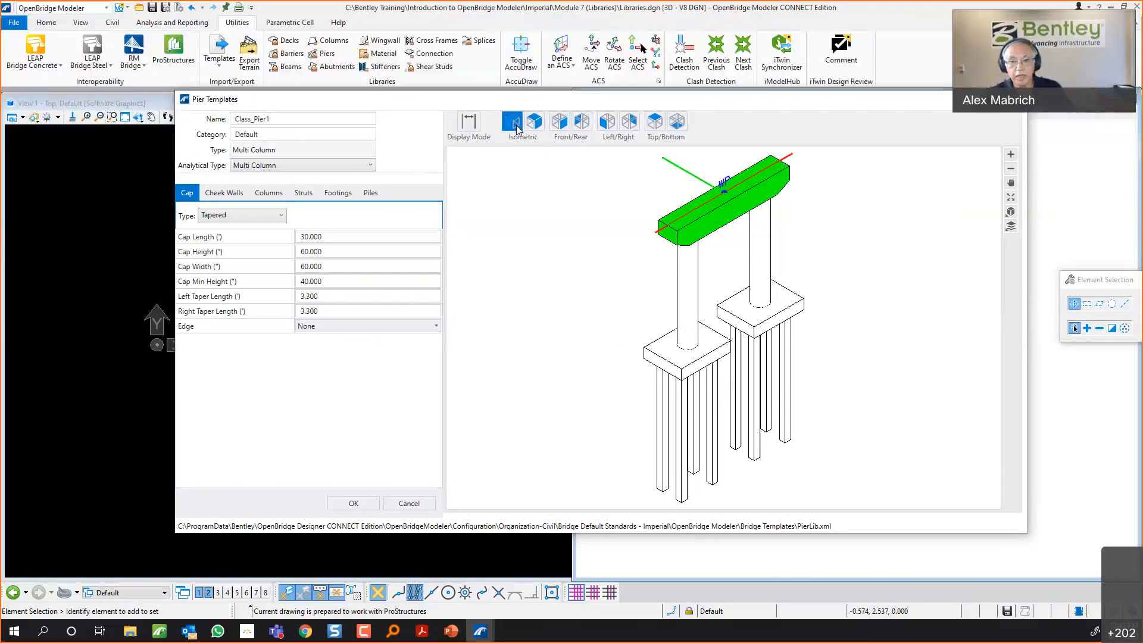
pyautogui.click(560, 123)
pyautogui.click(405, 267)
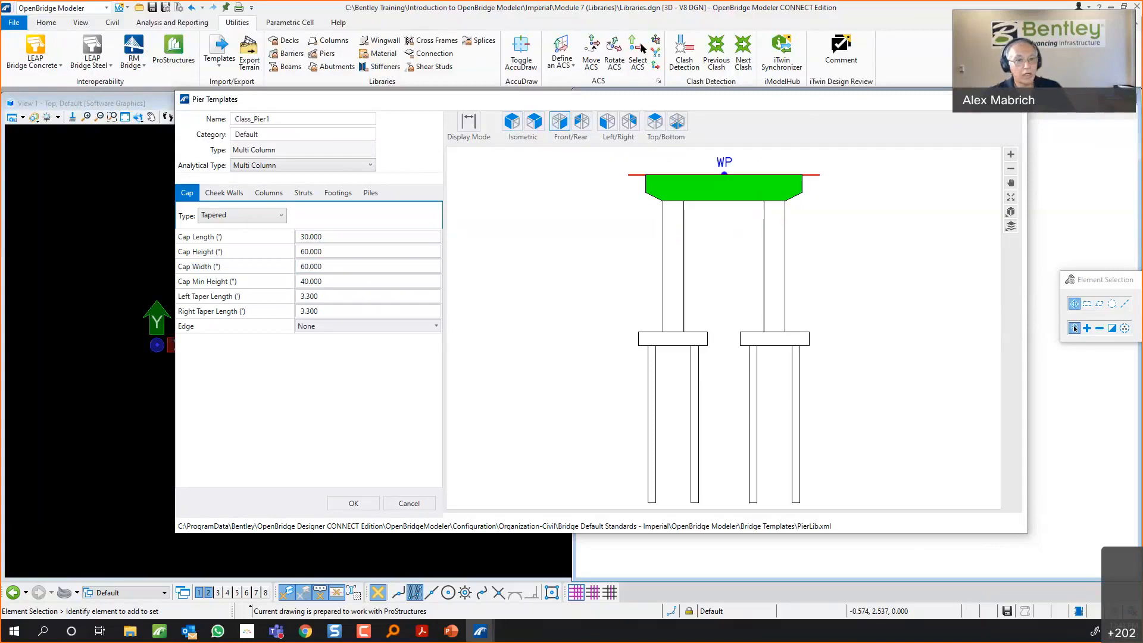
pyautogui.click(228, 218)
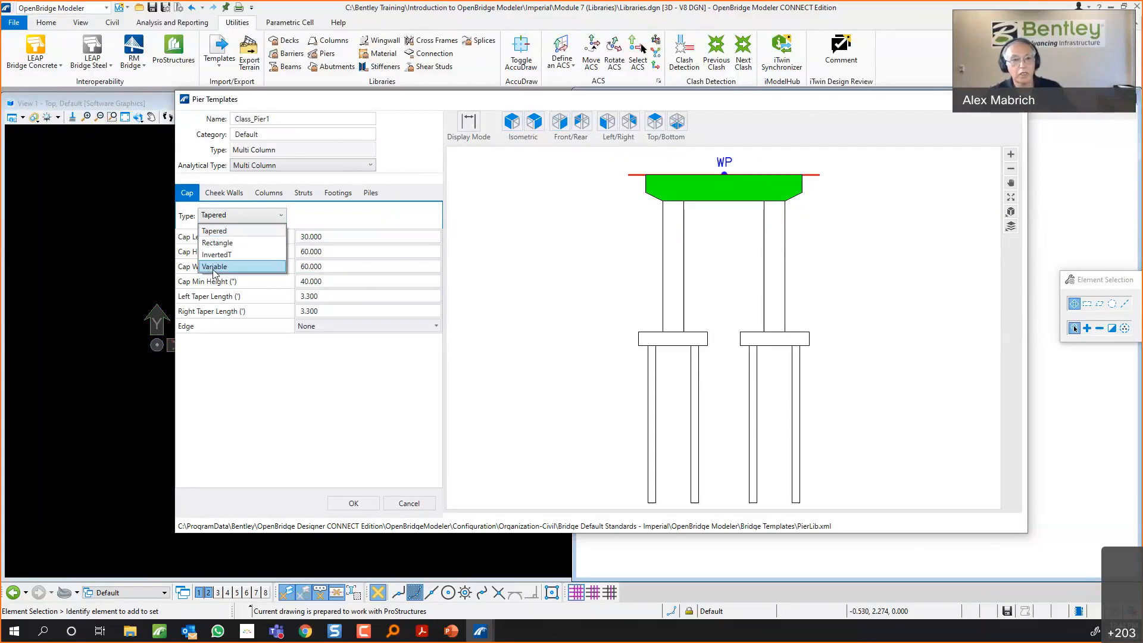
pyautogui.click(337, 213)
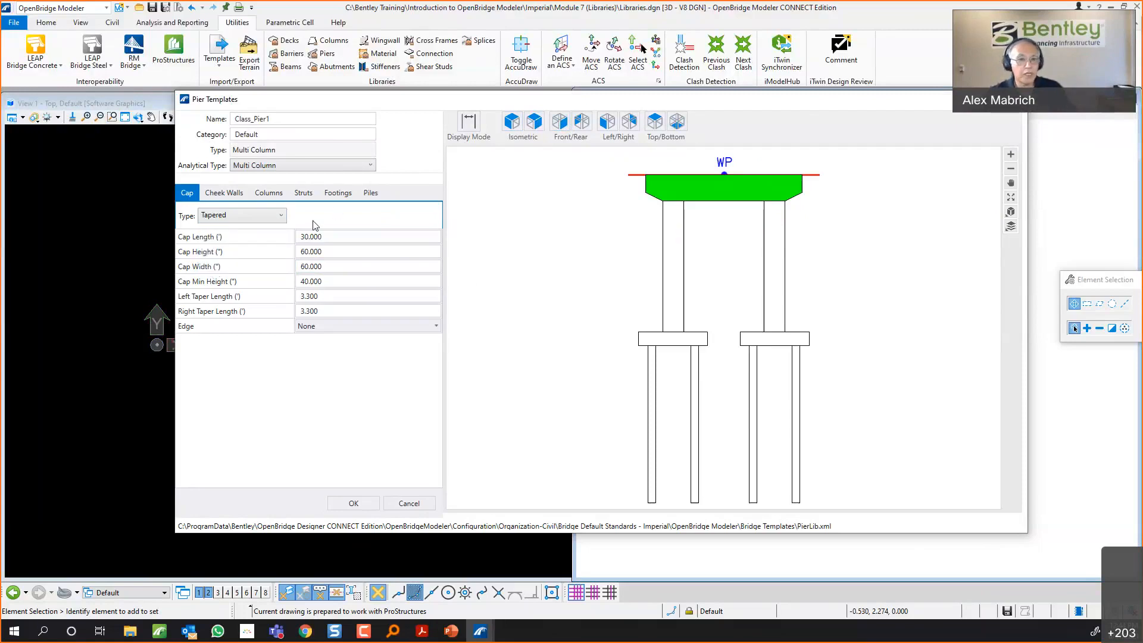
# Set the tapered cap's length to 40 ft and its height to 36 in.
pyautogui.click(331, 238)
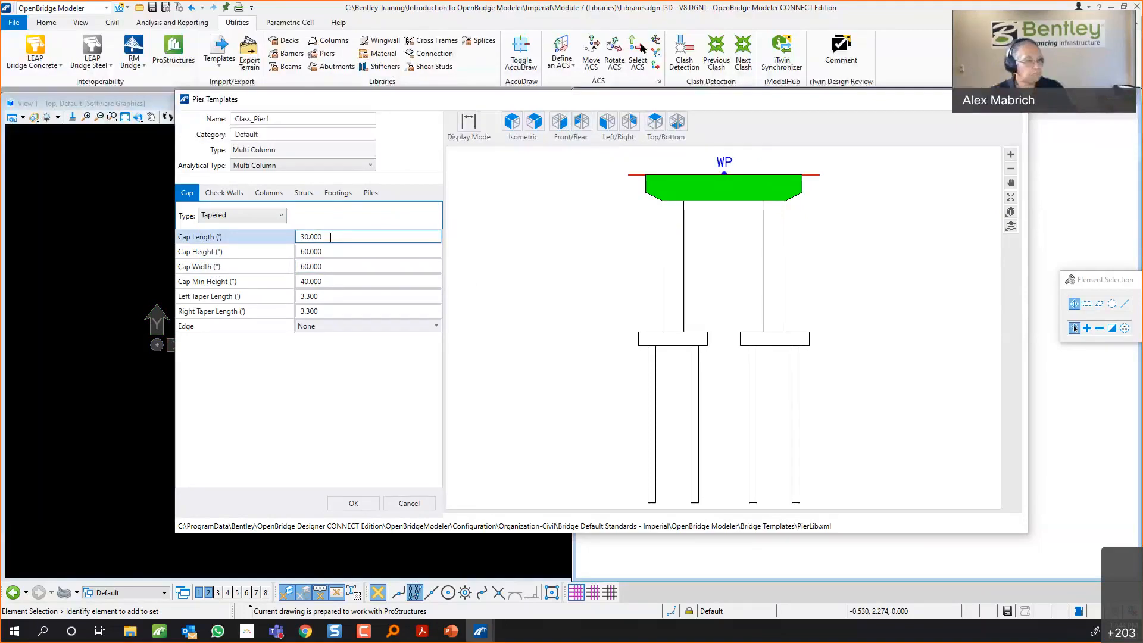
pyautogui.click(253, 237)
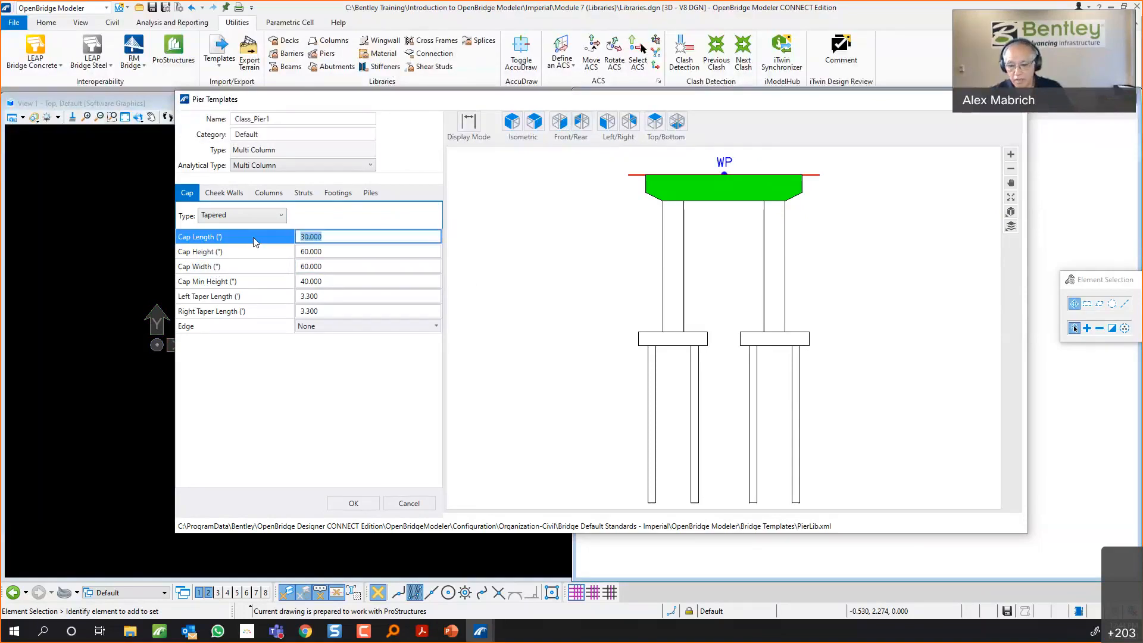
pyautogui.write('40.0')
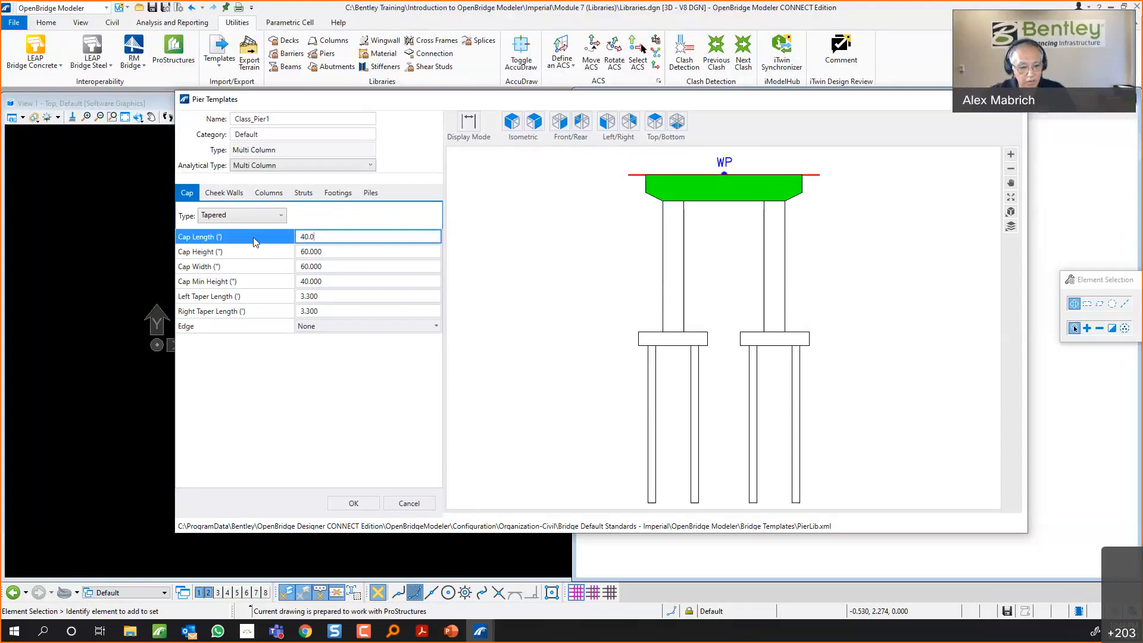
pyautogui.press('Return')
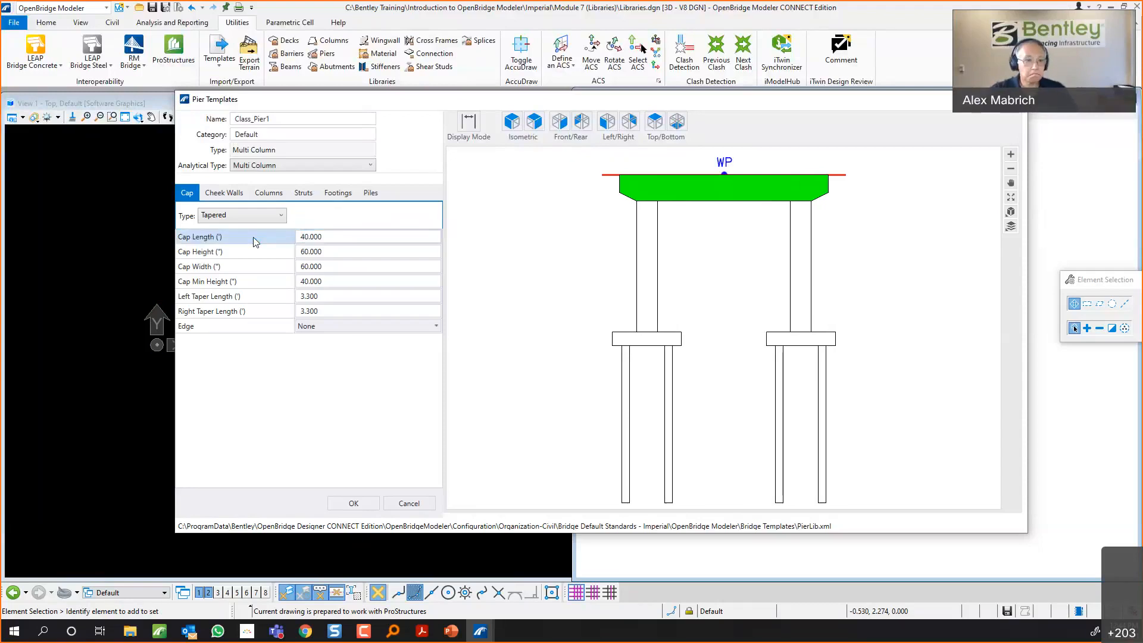
pyautogui.click(292, 253)
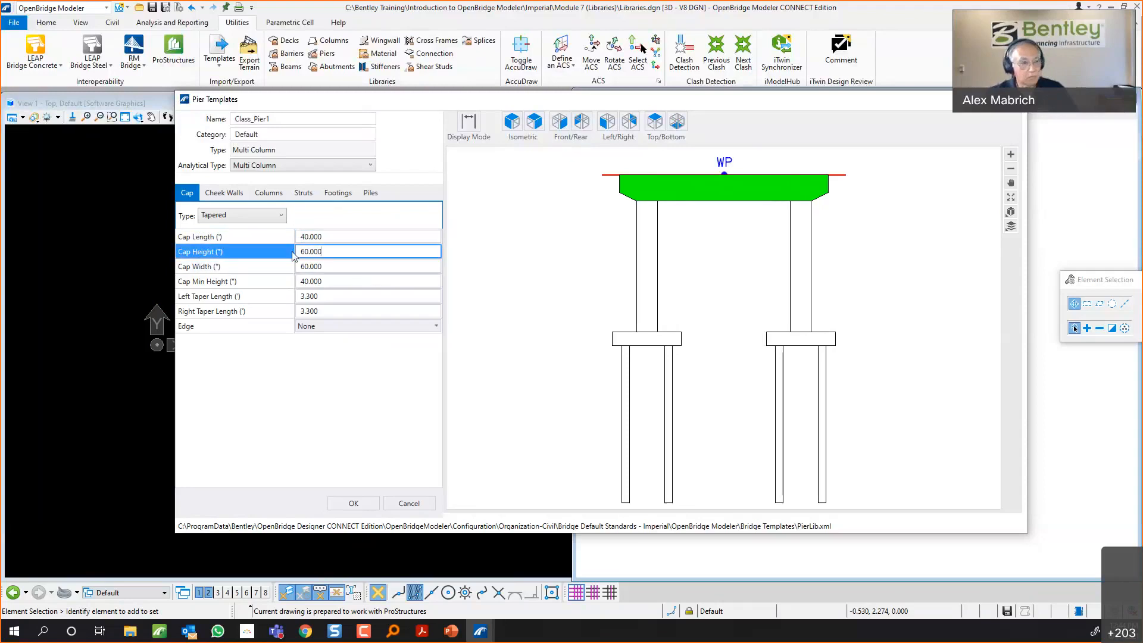
pyautogui.hotkey('ctrl', 'a')
pyautogui.write('36')
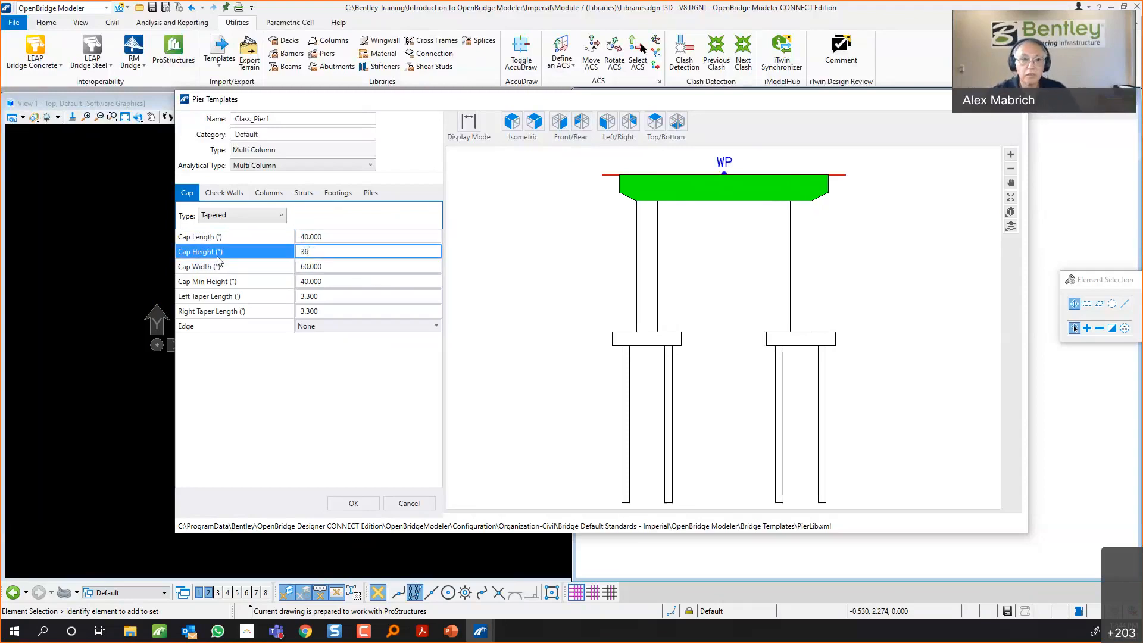
pyautogui.press('Return')
pyautogui.click(383, 252)
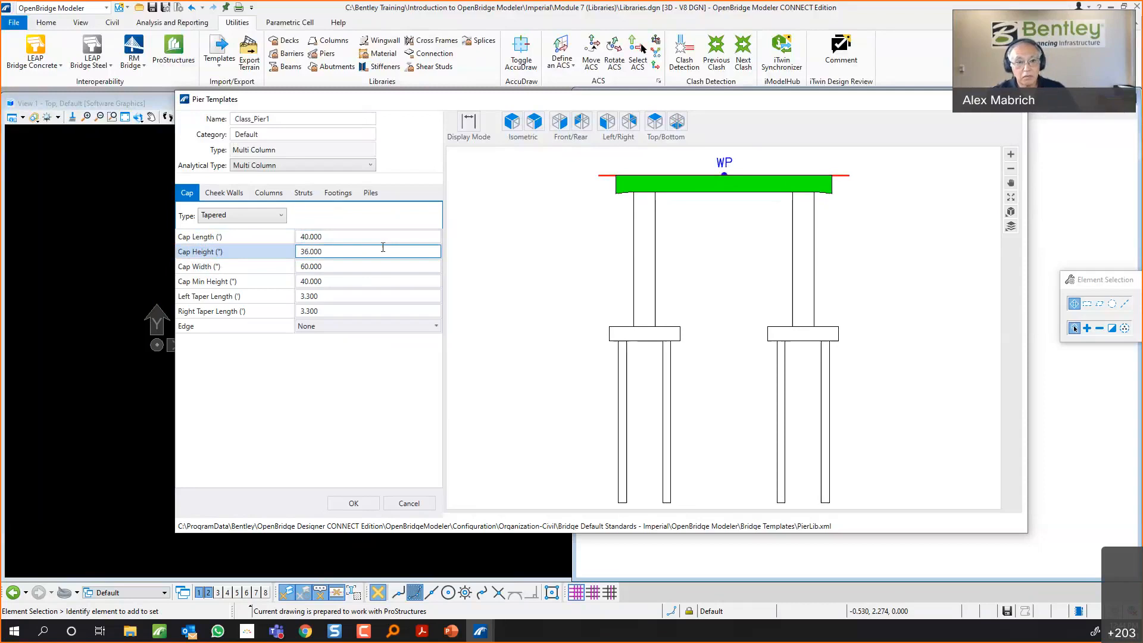
# Raise the cap height to 48 in and on to 60 in, checking the pier in the isometric and front previews.
pyautogui.write('48.0')
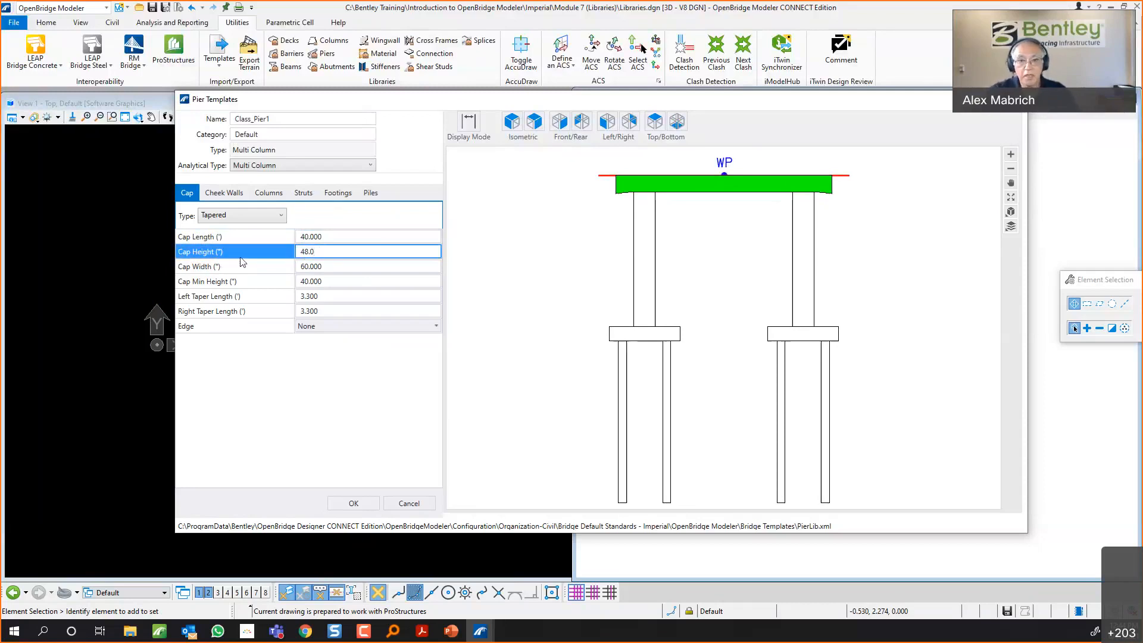
pyautogui.press('Return')
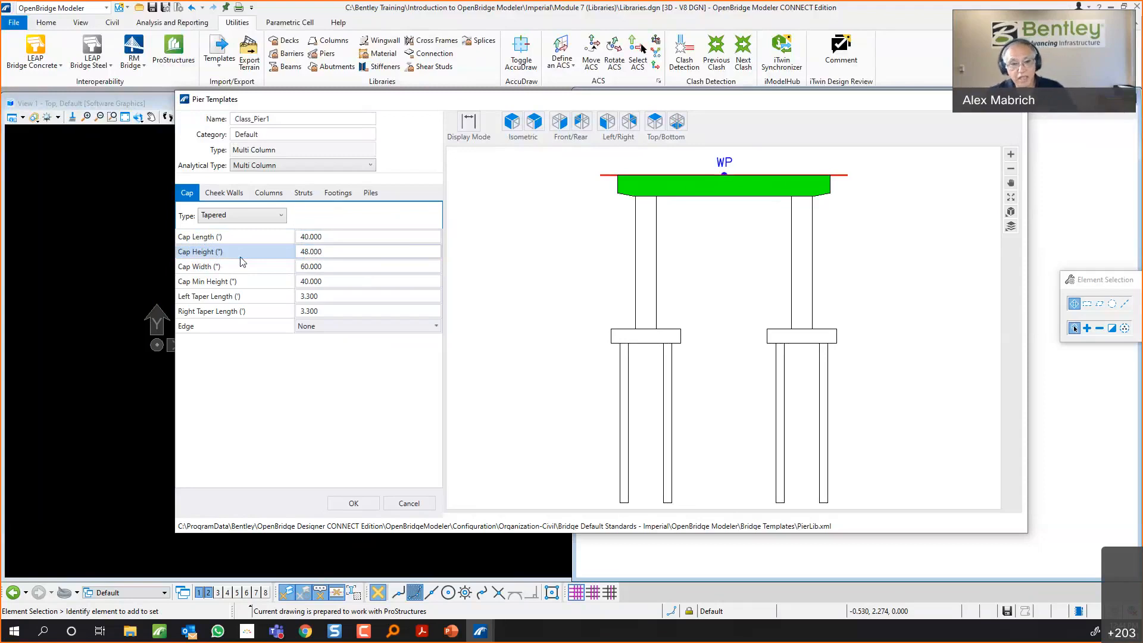
pyautogui.click(336, 252)
pyautogui.click(258, 258)
pyautogui.write('60.')
pyautogui.press('Return')
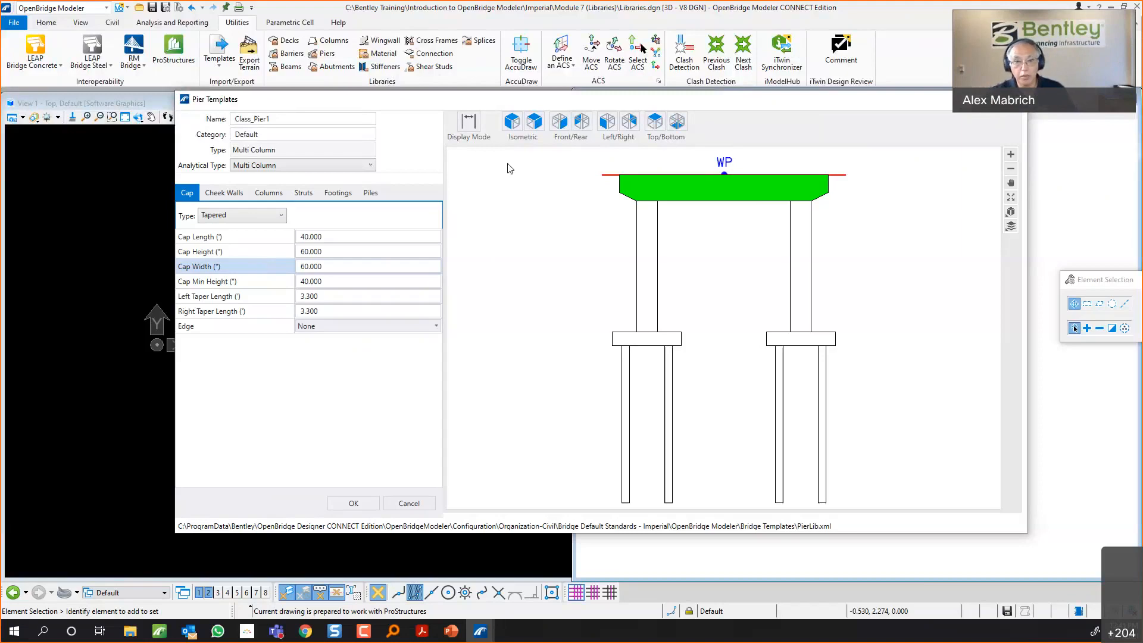
pyautogui.click(512, 122)
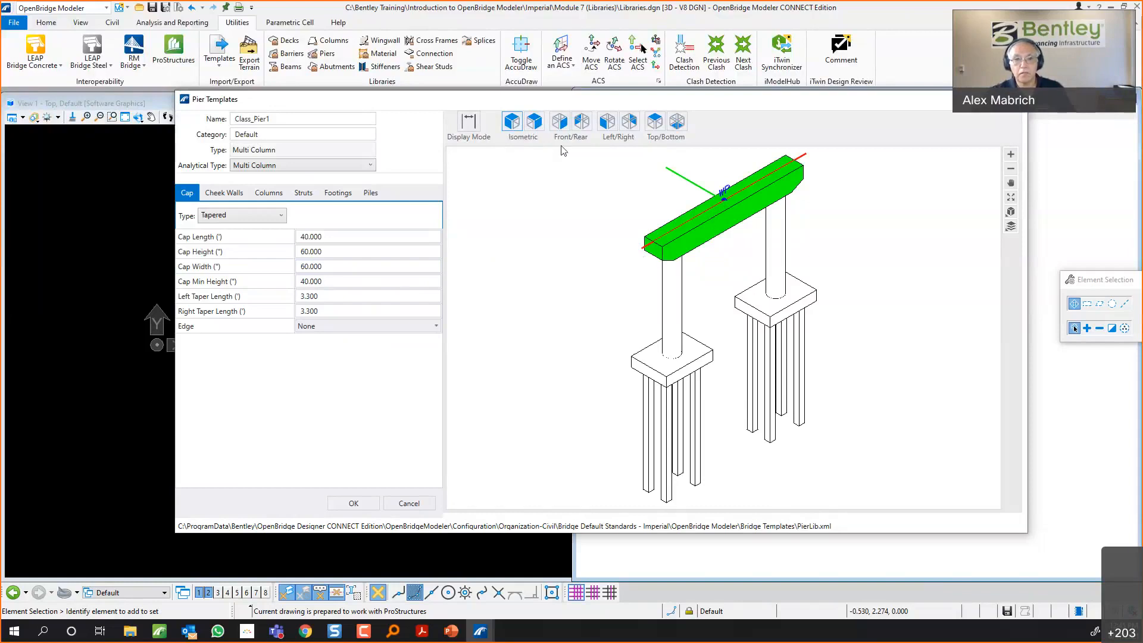
pyautogui.click(560, 125)
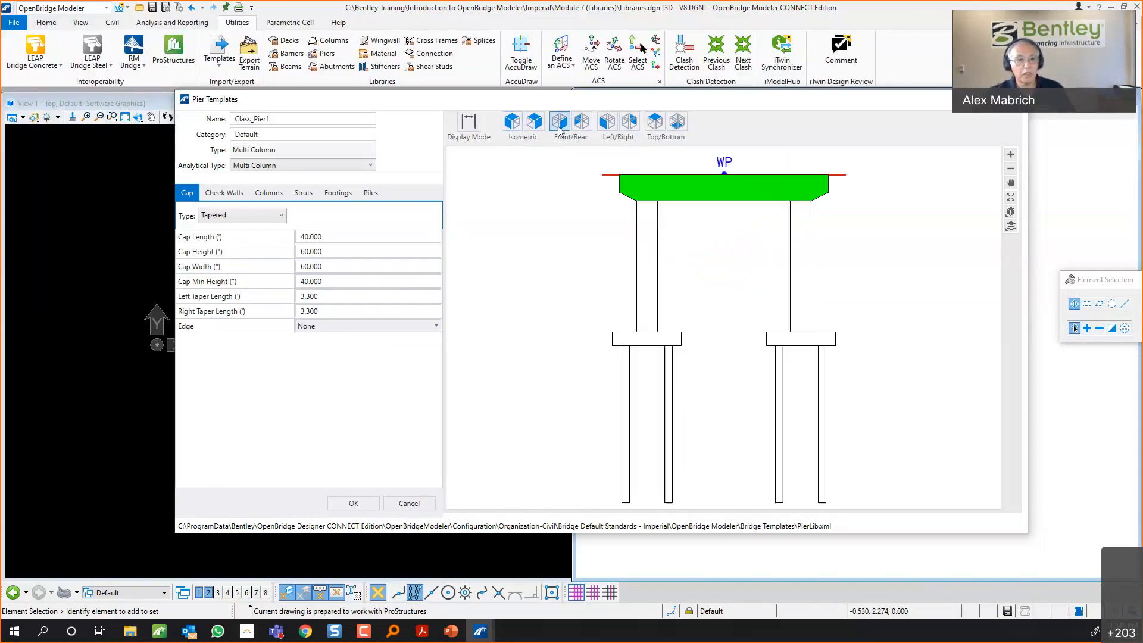
# Add a cheek wall with Left orientation to the cap and inspect it in the isometric preview.
pyautogui.click(216, 202)
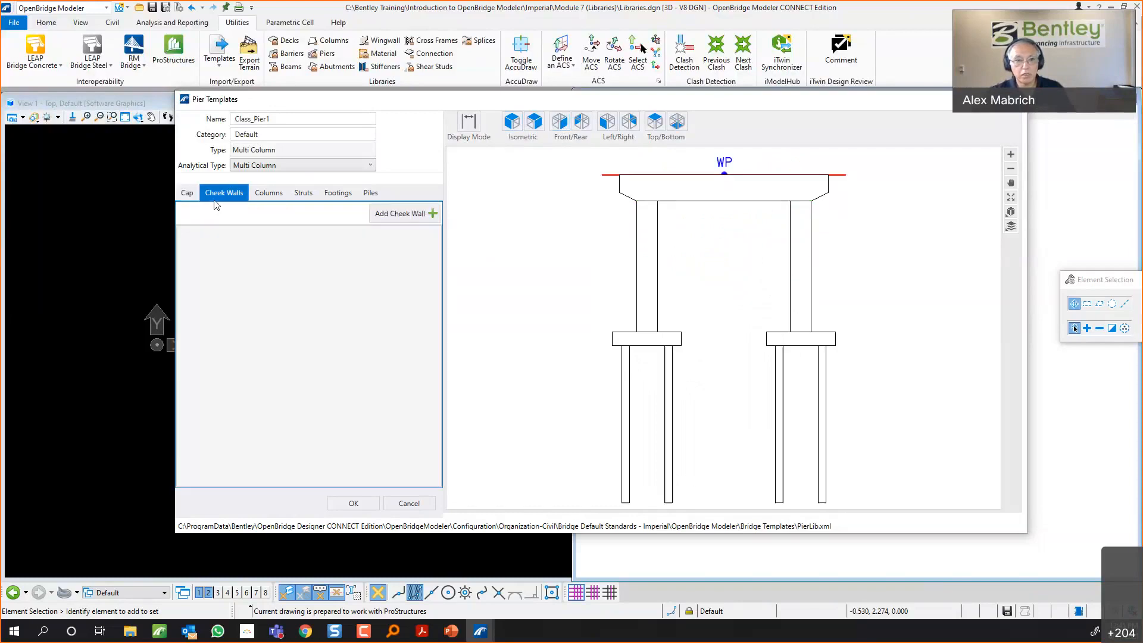
pyautogui.click(402, 213)
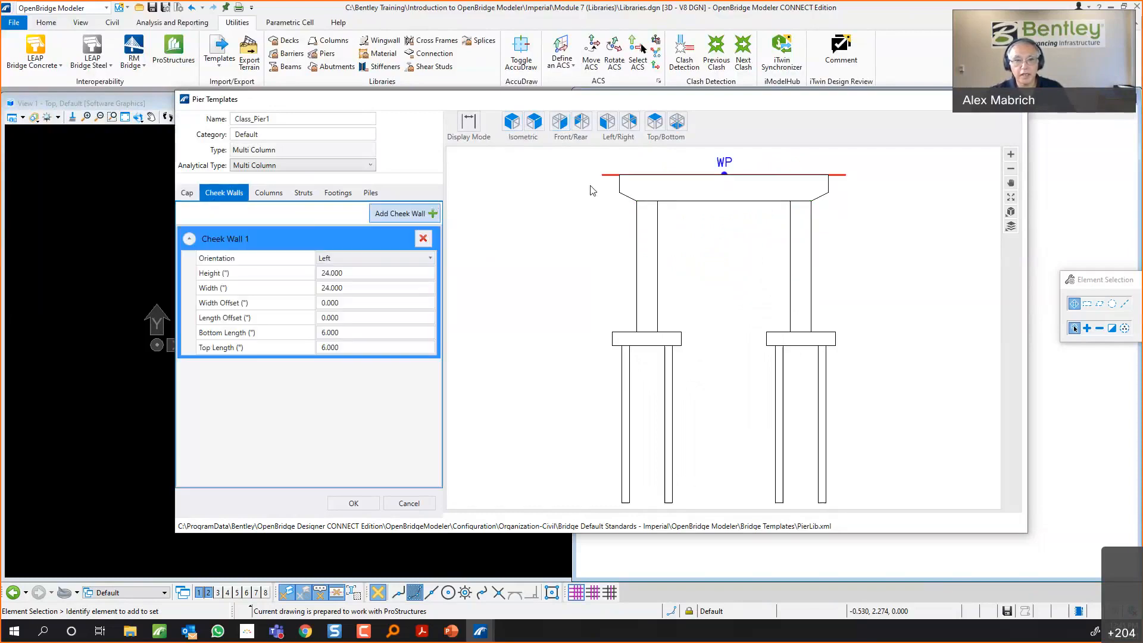
pyautogui.click(511, 123)
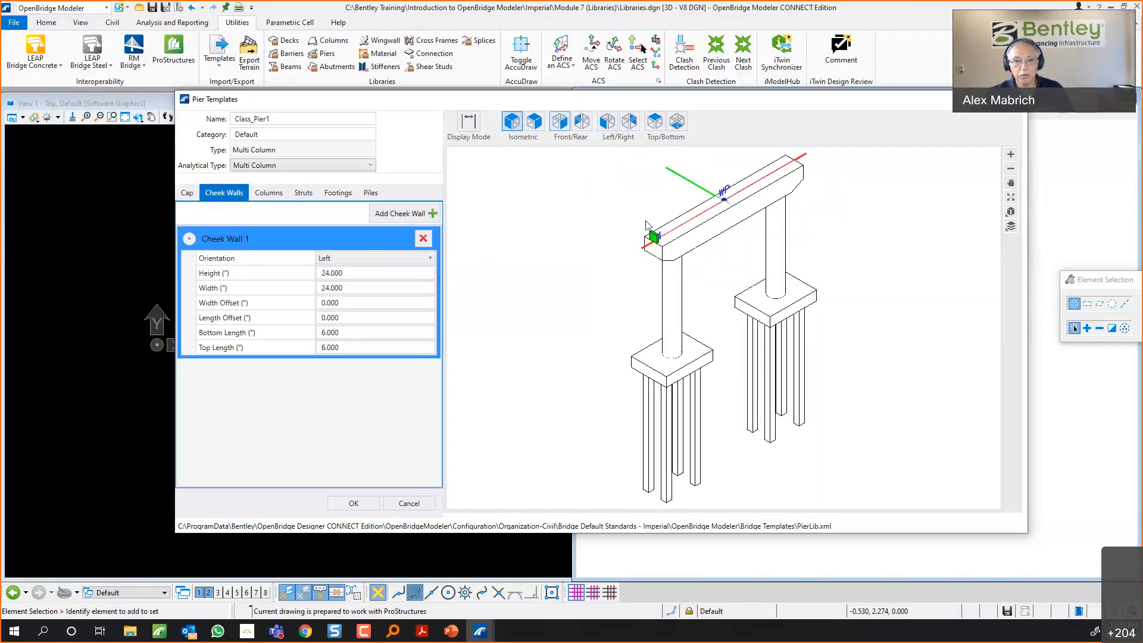
pyautogui.scroll(2, 648, 225)
pyautogui.scroll(-2, 648, 225)
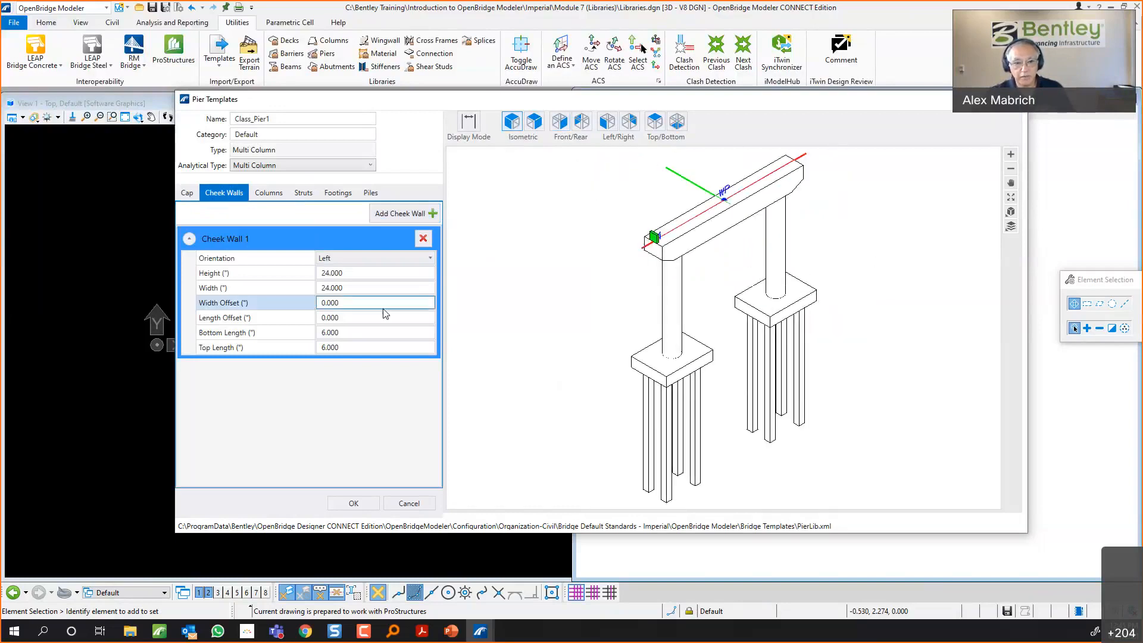
pyautogui.click(347, 290)
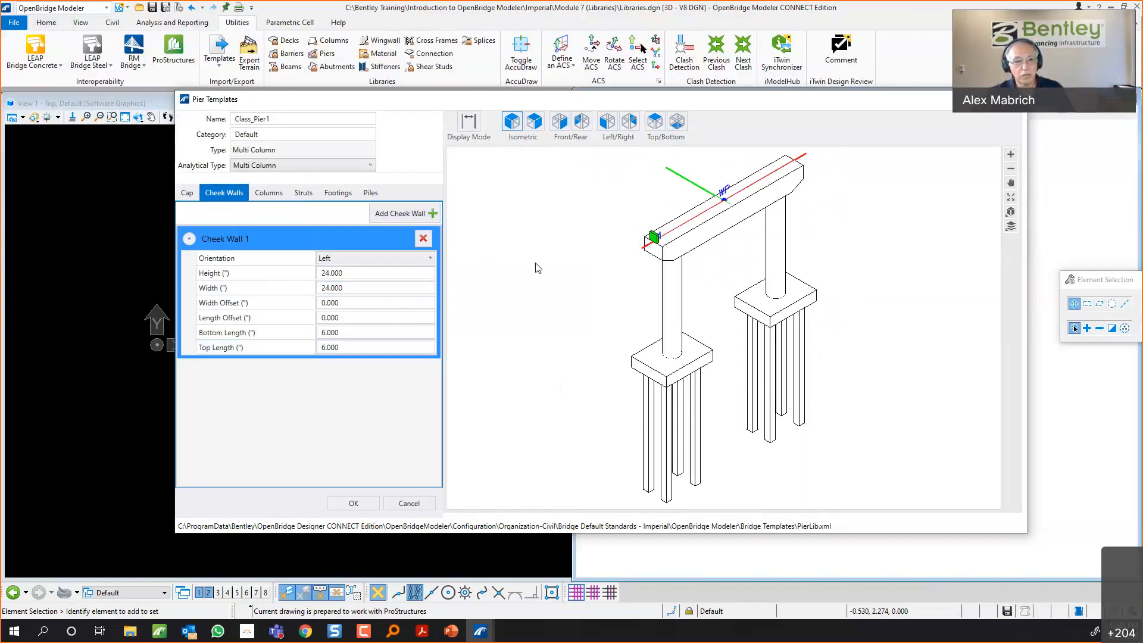
pyautogui.click(365, 346)
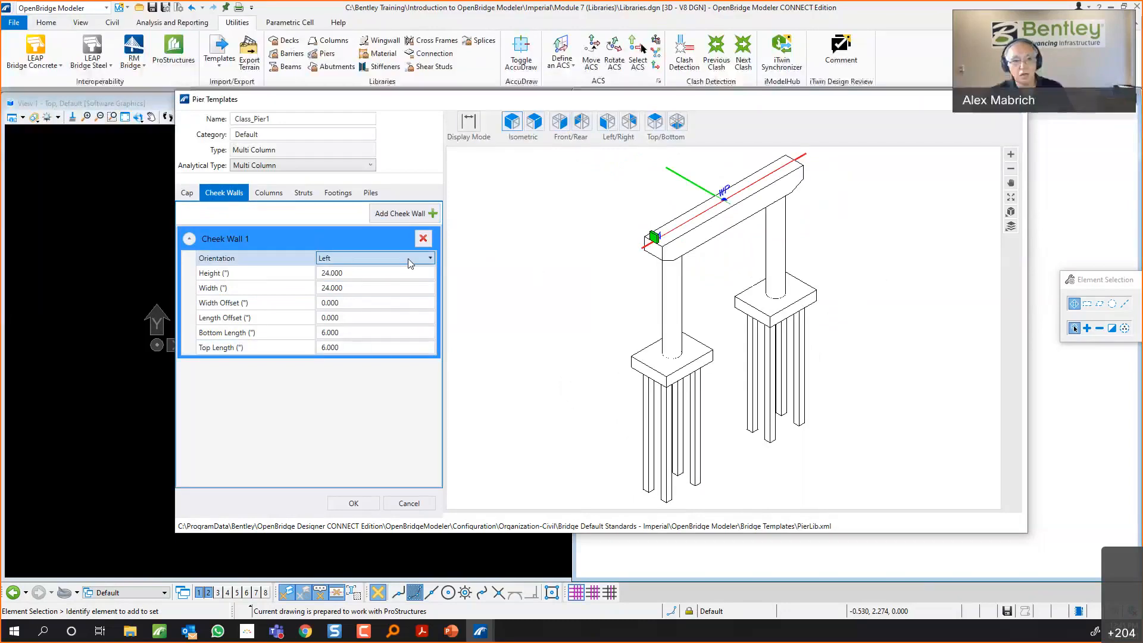
# Add a second cheek wall with Right orientation and set the left cheek wall's width to 36 in.
pyautogui.click(405, 214)
pyautogui.click(369, 390)
pyautogui.click(327, 418)
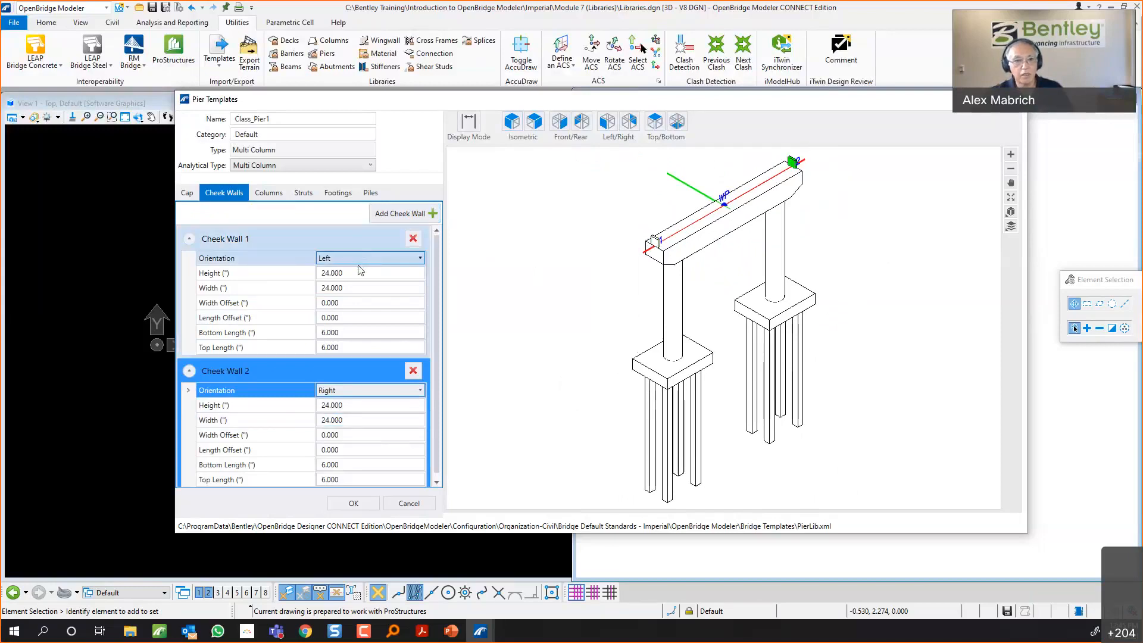
pyautogui.click(355, 286)
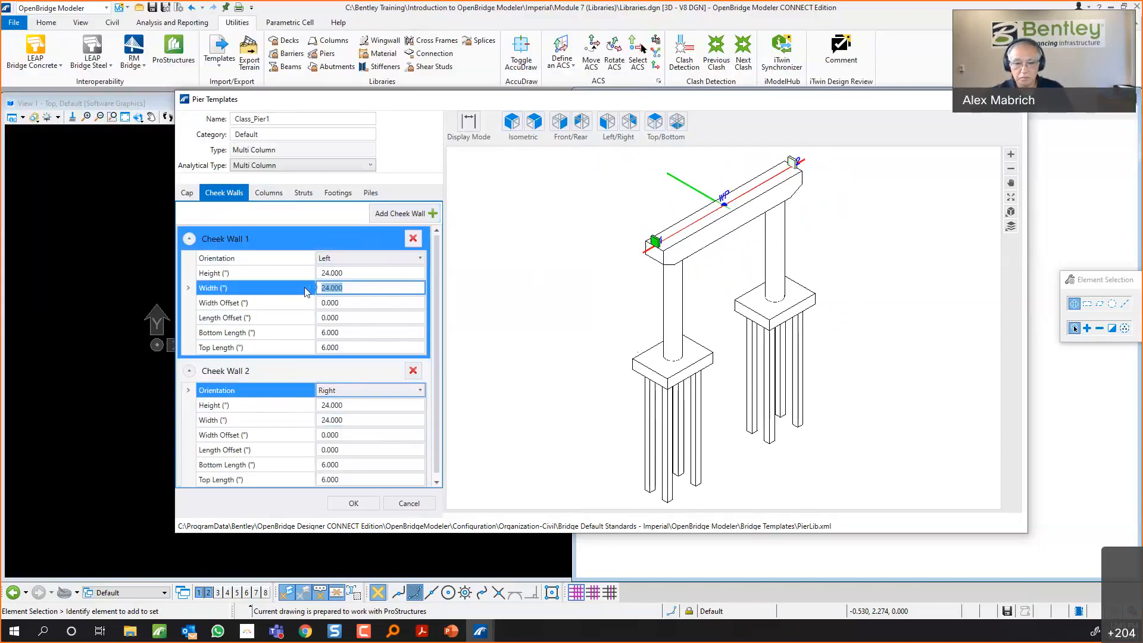
pyautogui.write('36')
pyautogui.press('Return')
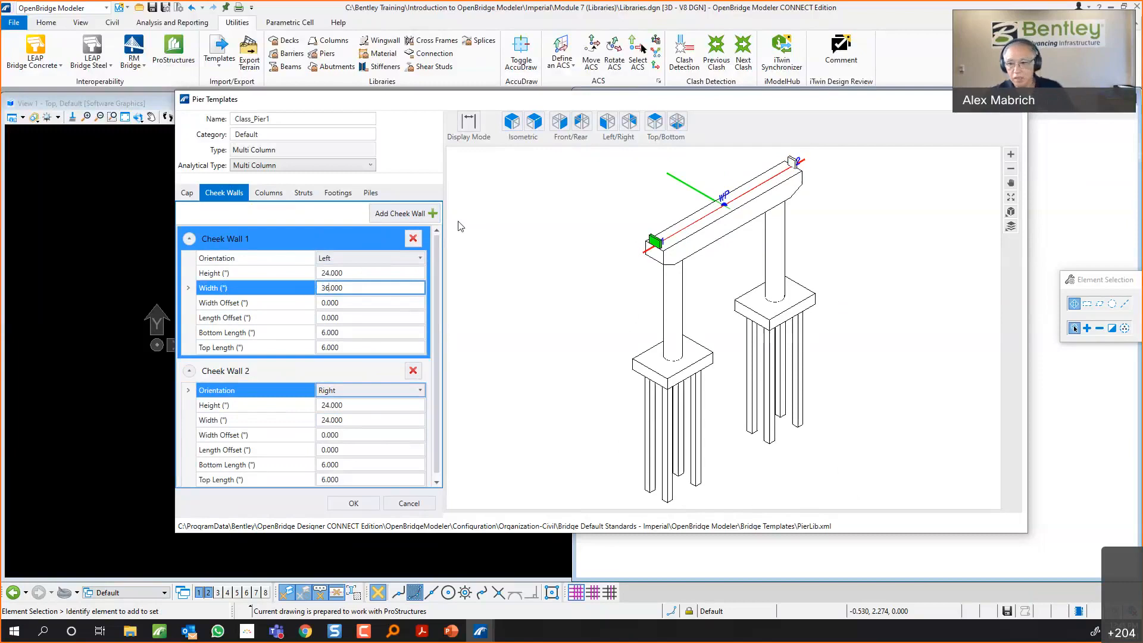
# Change the type of Column 2 to Rectangle.
pyautogui.click(275, 194)
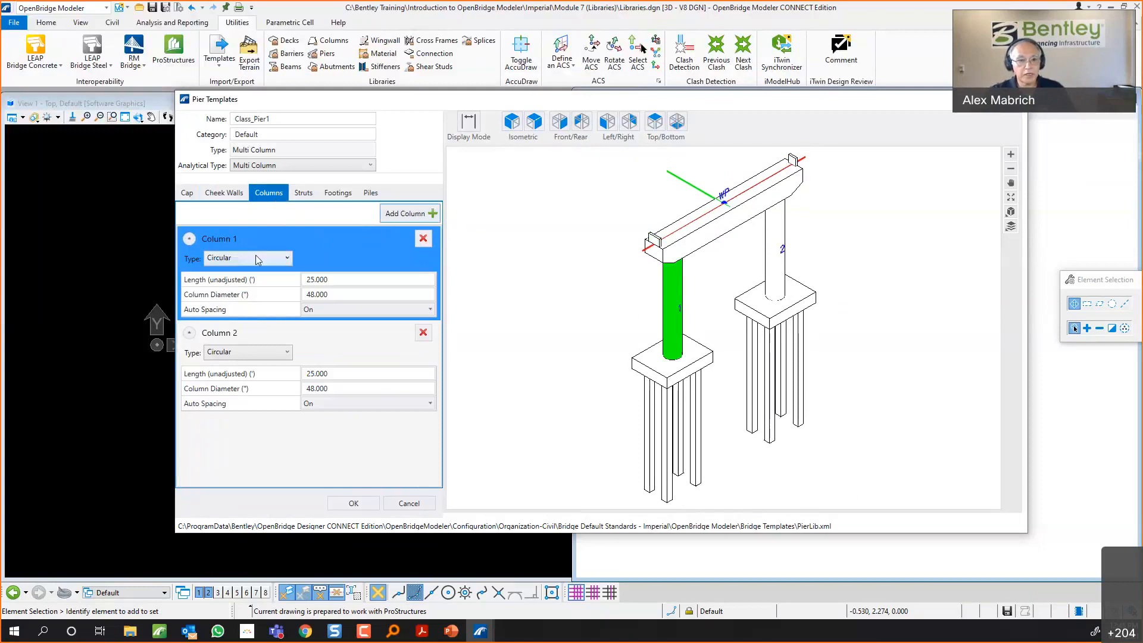
pyautogui.click(255, 352)
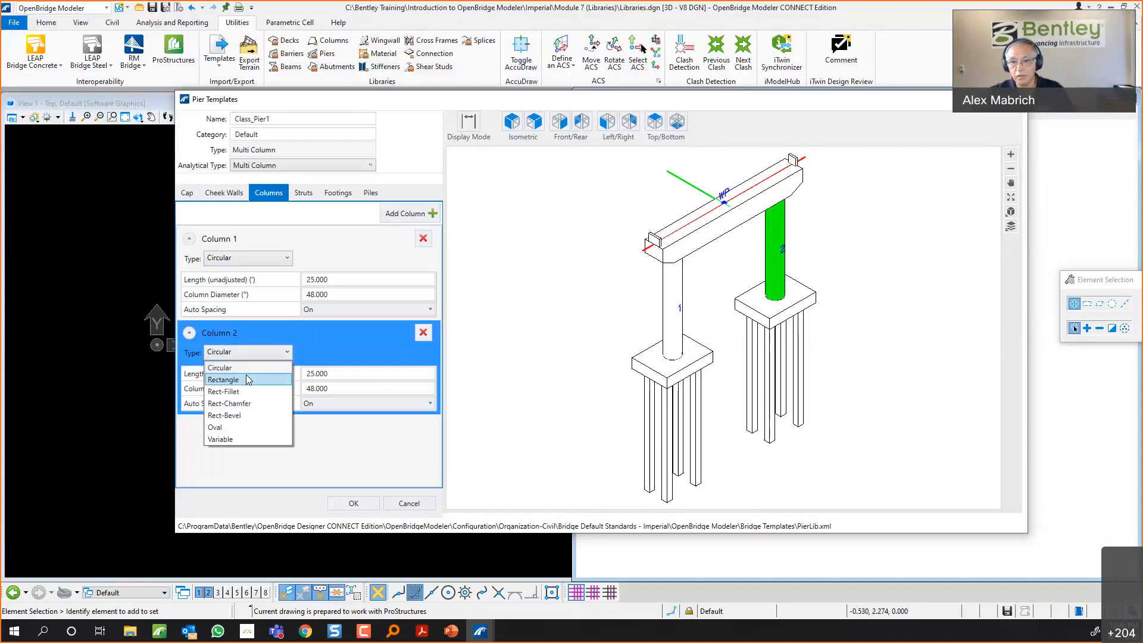
pyautogui.click(247, 379)
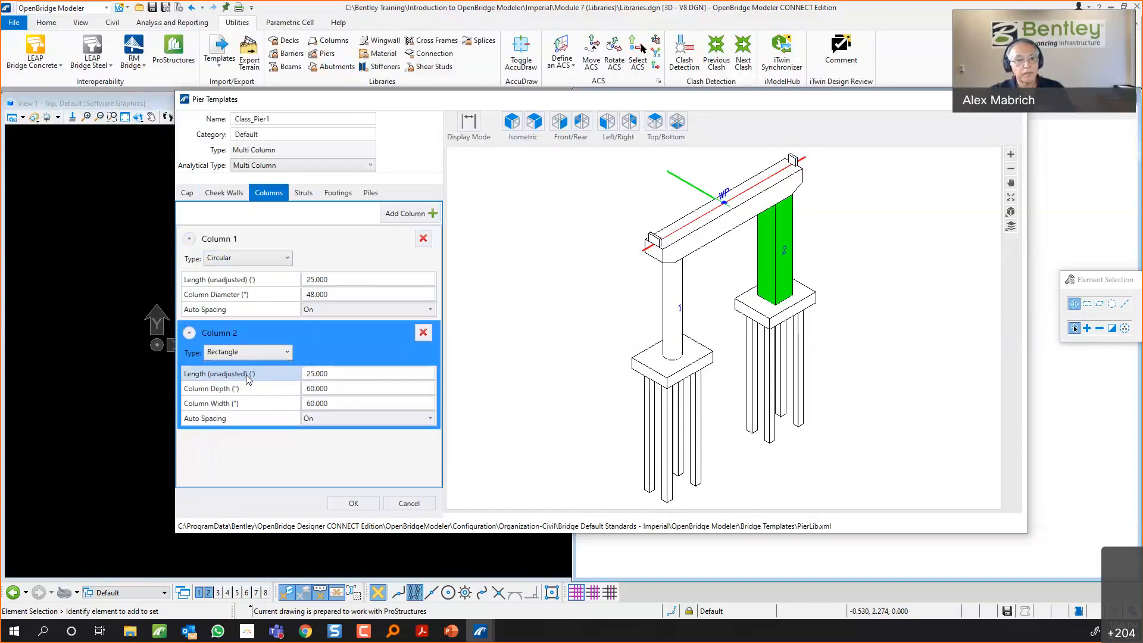
# Turn off auto spacing for Column 1 and set its overhang from the left edge to 3 in.
pyautogui.click(334, 306)
pyautogui.click(334, 309)
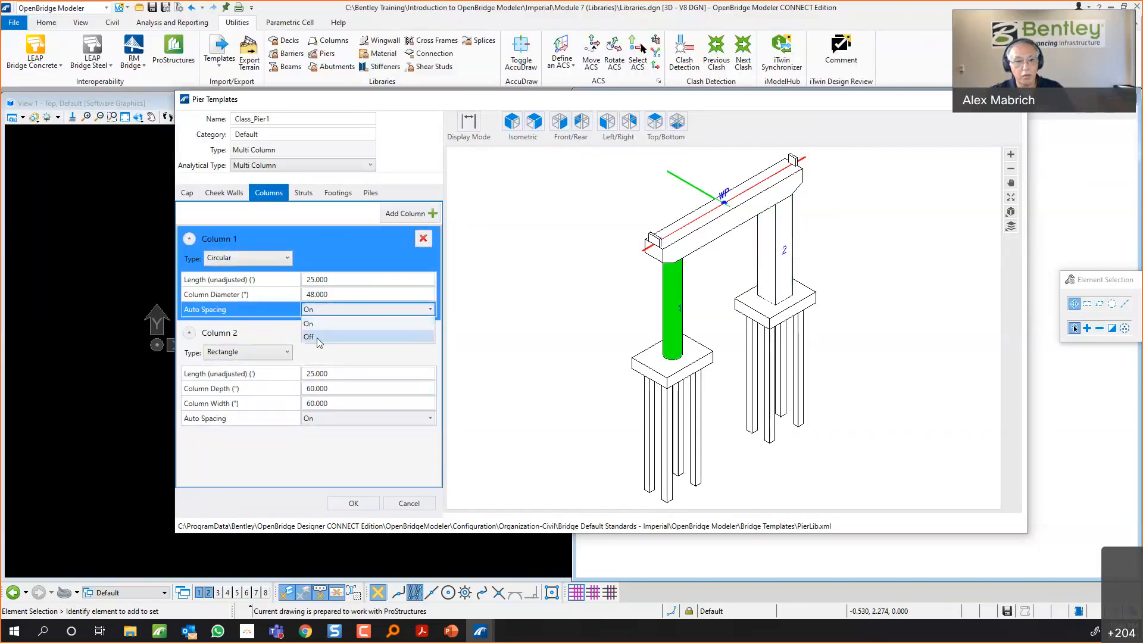
pyautogui.click(317, 337)
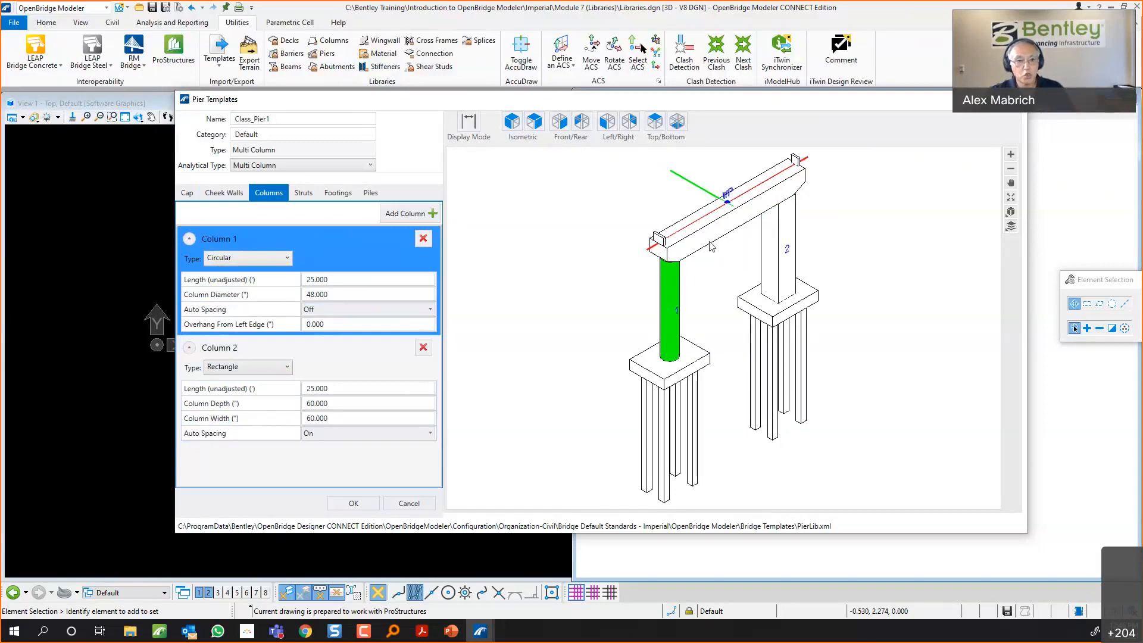
pyautogui.click(258, 325)
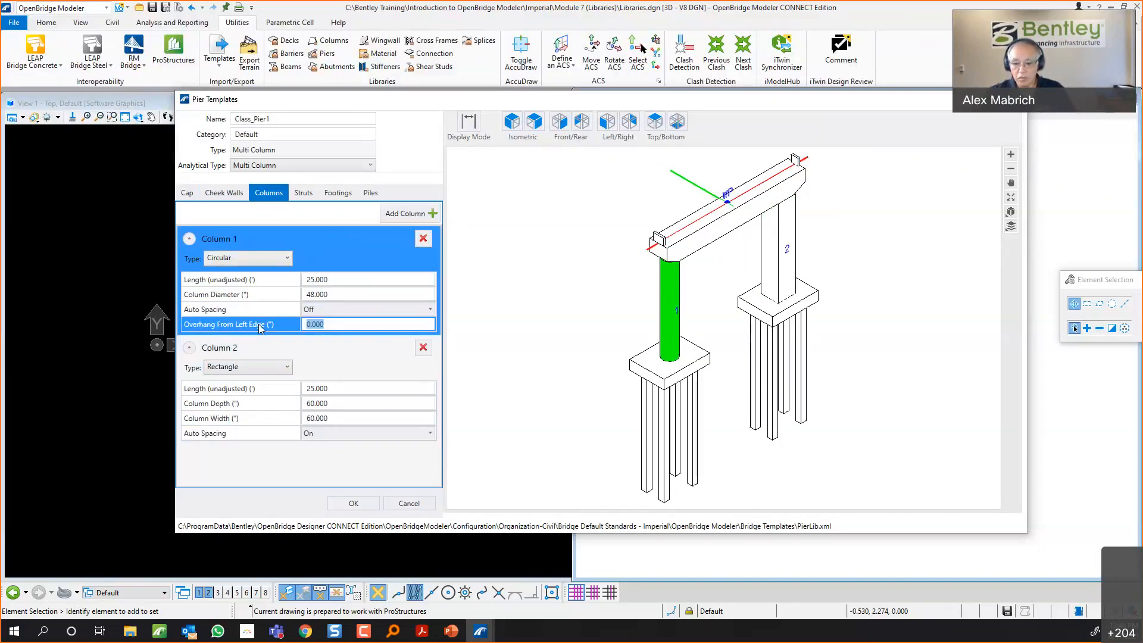
pyautogui.write('3')
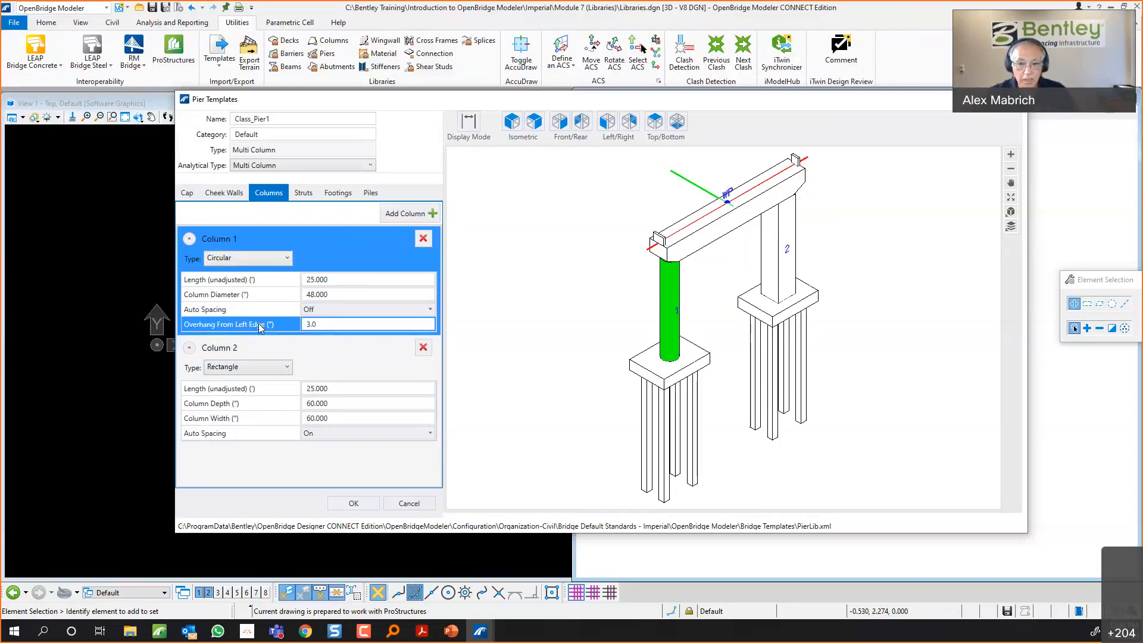
pyautogui.press('Return')
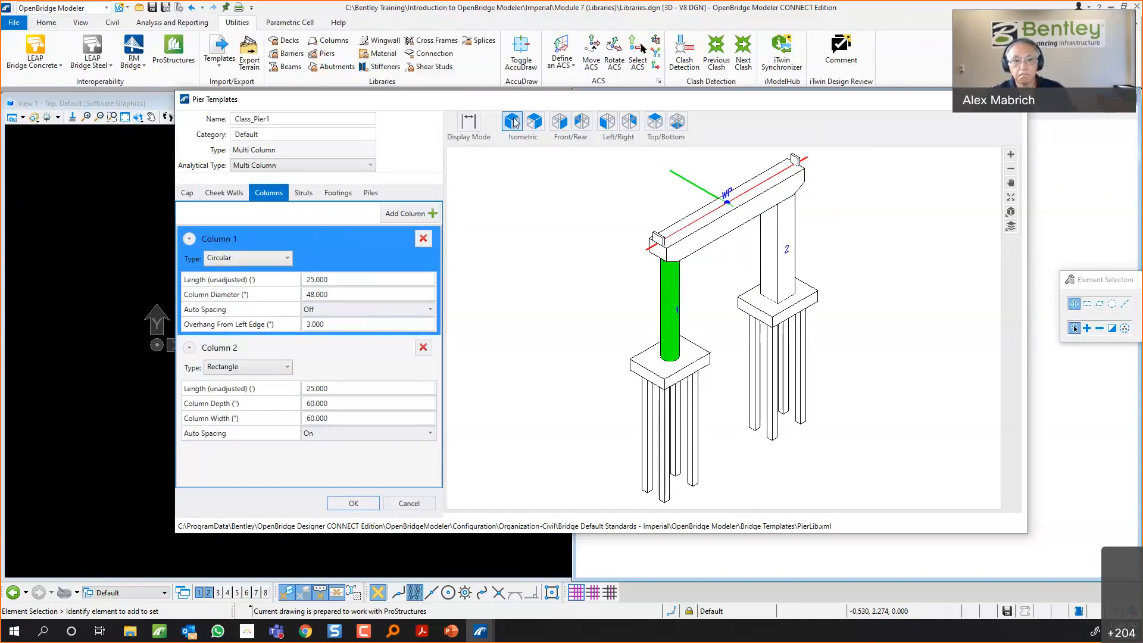
# Try a 24 in left-edge overhang for Column 1 in the front preview and turn its auto spacing back on.
pyautogui.click(557, 123)
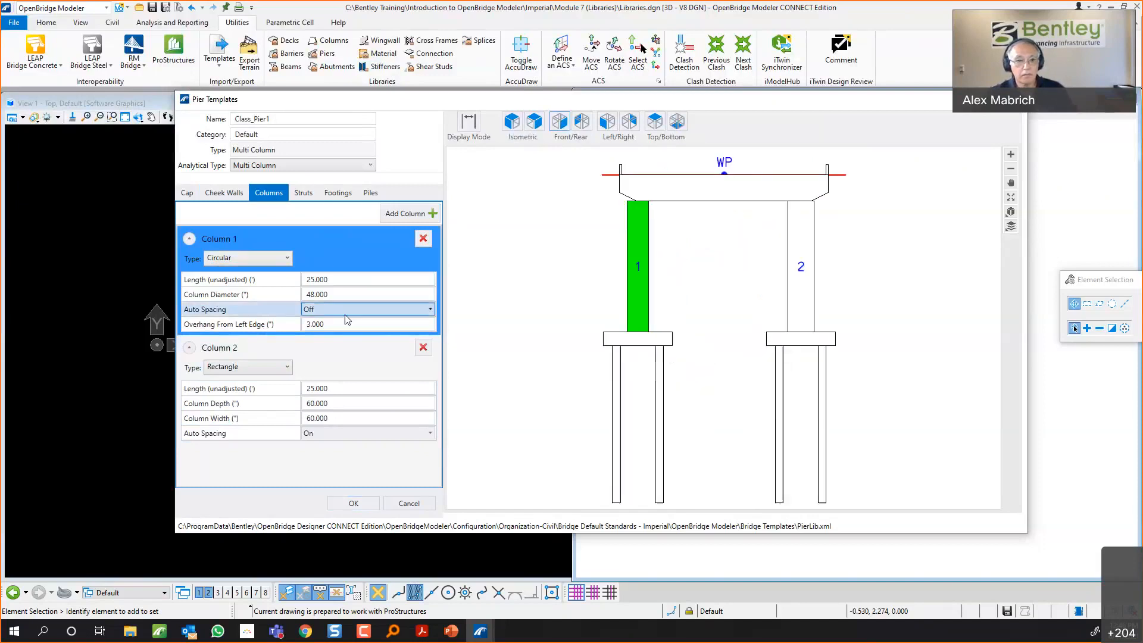
pyautogui.click(322, 325)
pyautogui.click(321, 325)
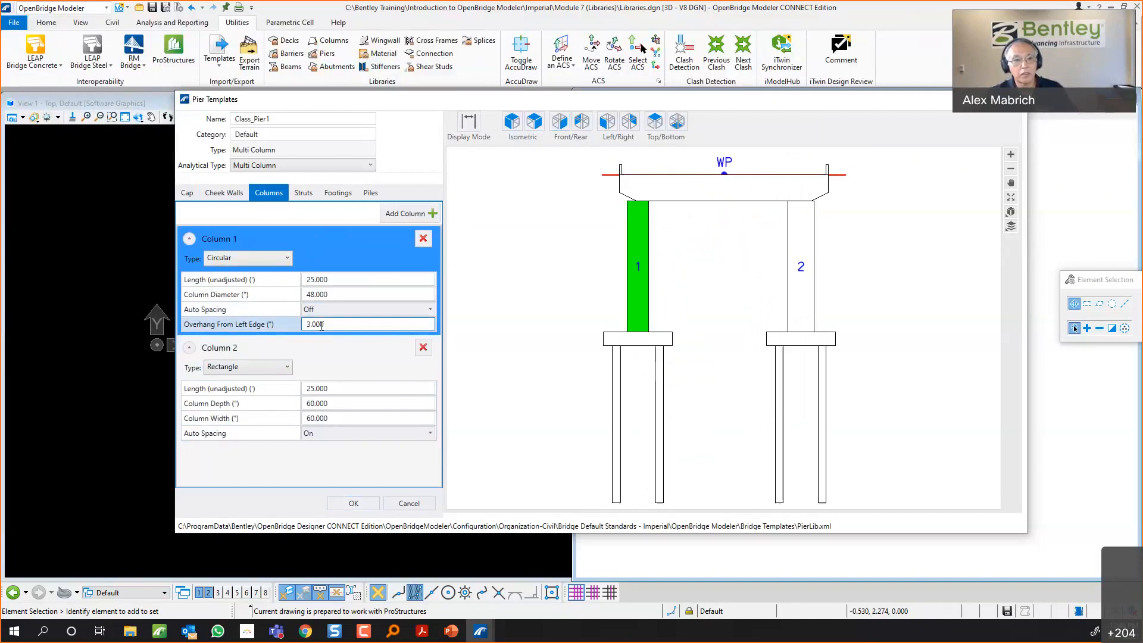
pyautogui.click(270, 324)
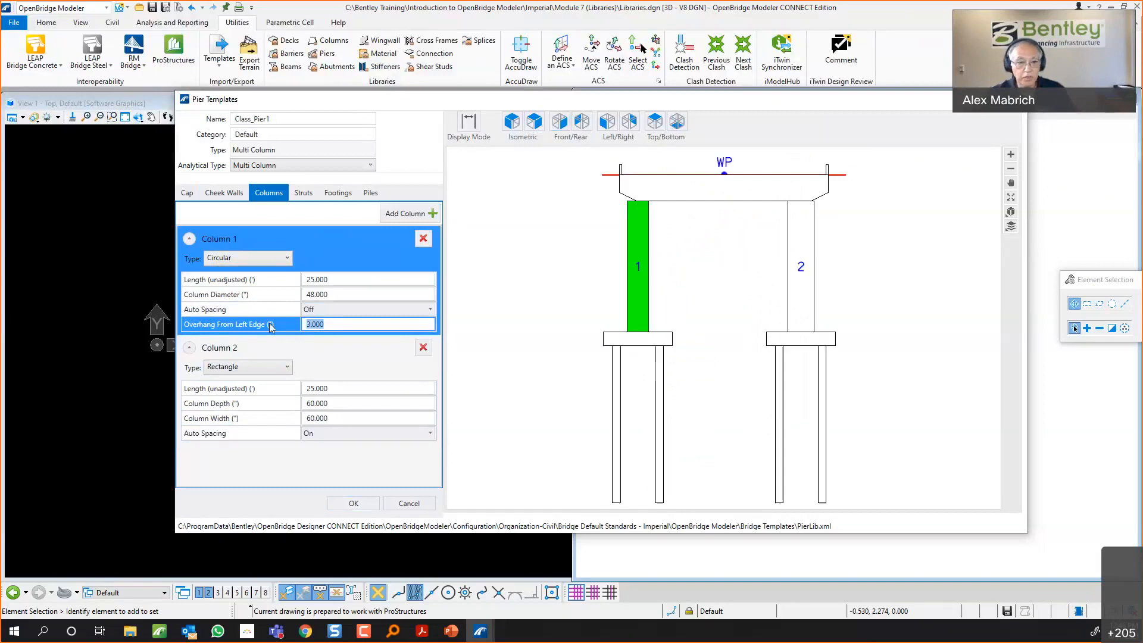
pyautogui.write('24.0')
pyautogui.press('Tab')
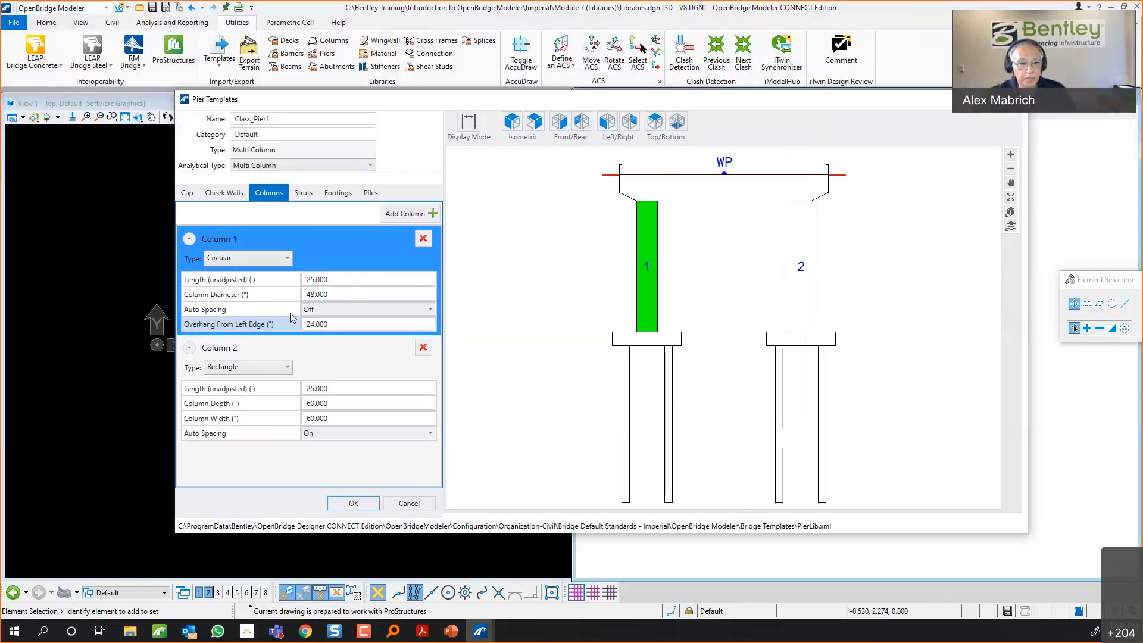
pyautogui.click(334, 309)
pyautogui.click(309, 325)
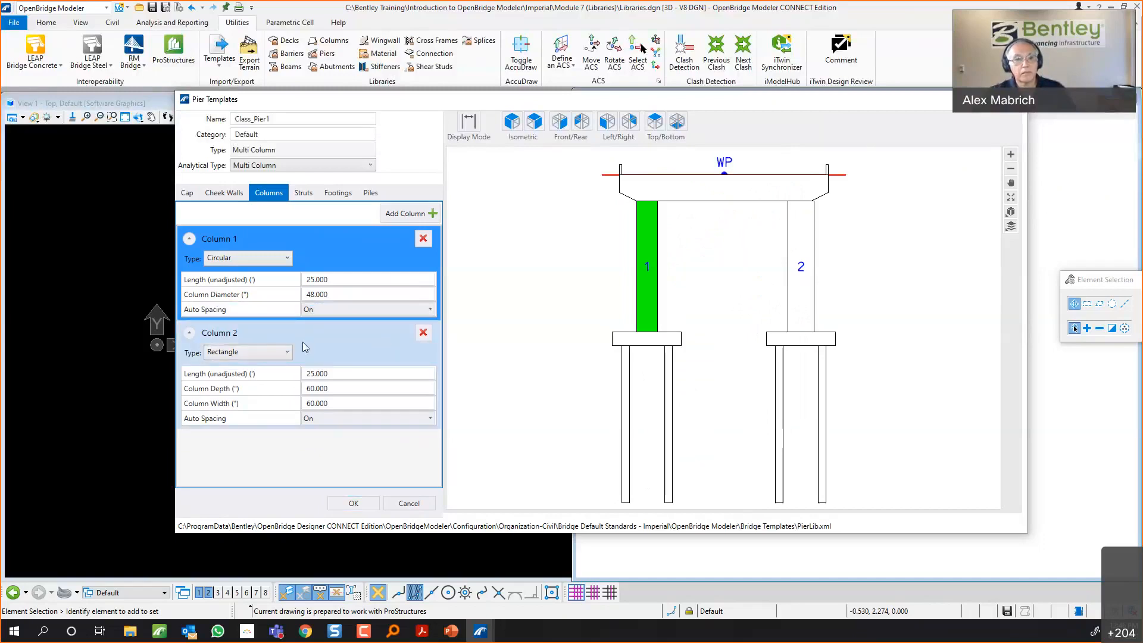
# Add a circular column between the two existing columns and check the pier in the left side and isometric previews.
pyautogui.click(413, 213)
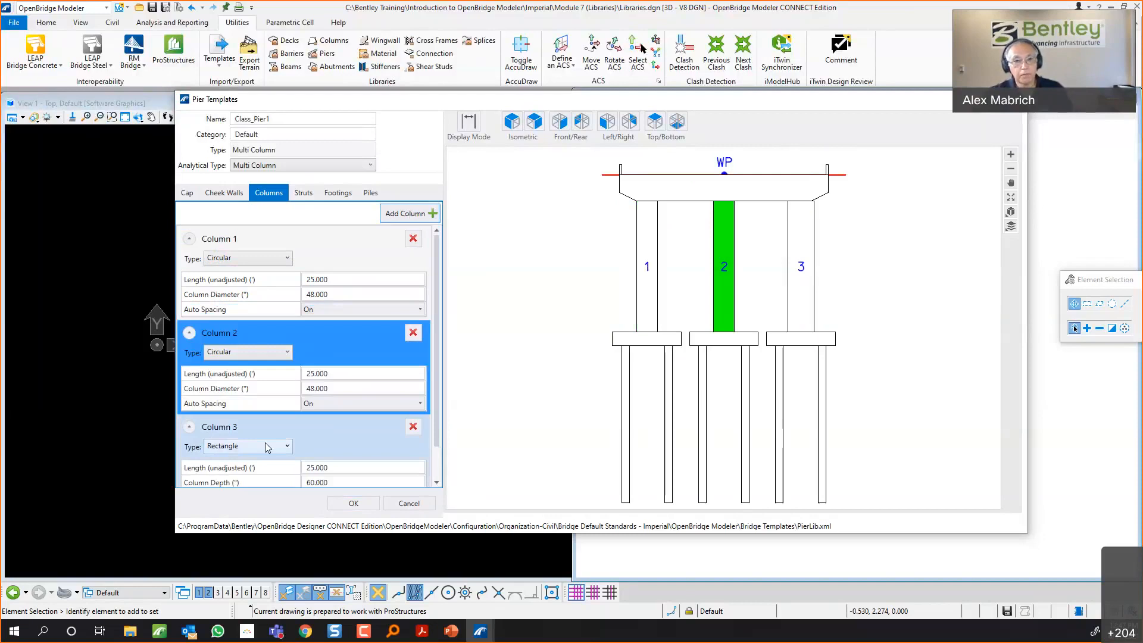
pyautogui.click(606, 128)
pyautogui.click(559, 125)
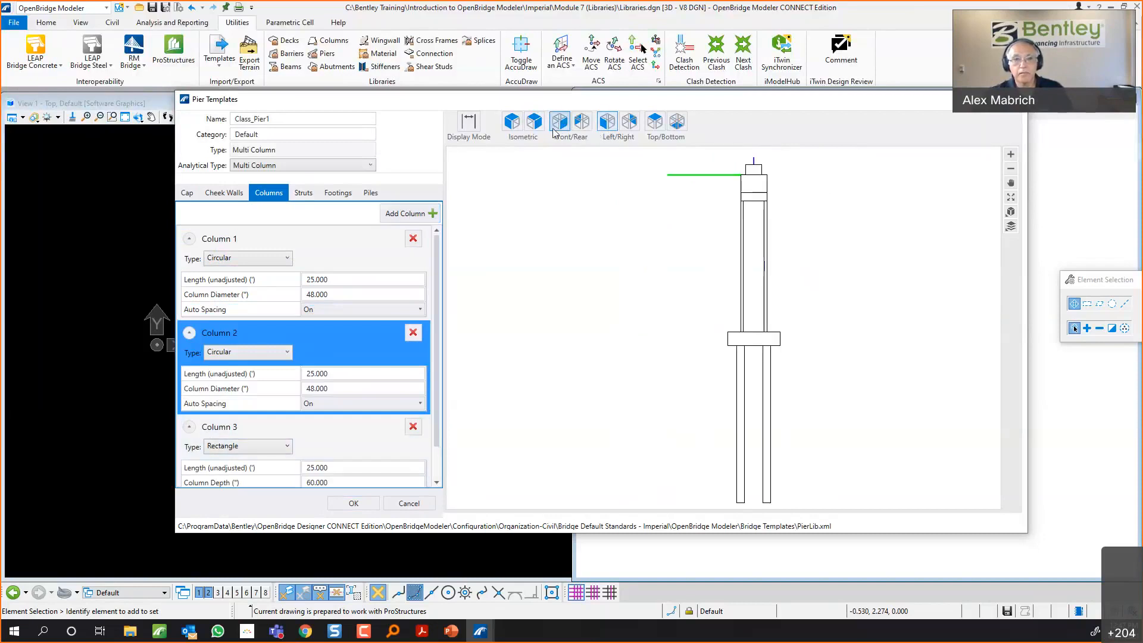
pyautogui.click(515, 133)
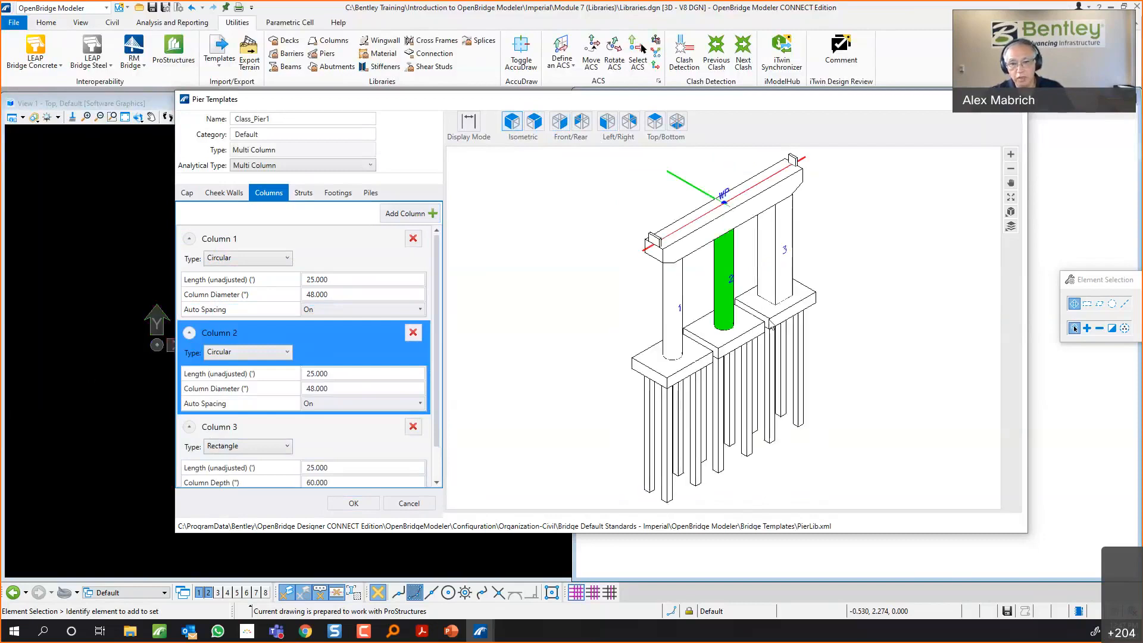
# Change the default footing type to Rectangular Combined and set its footing height to 48 in.
pyautogui.click(338, 192)
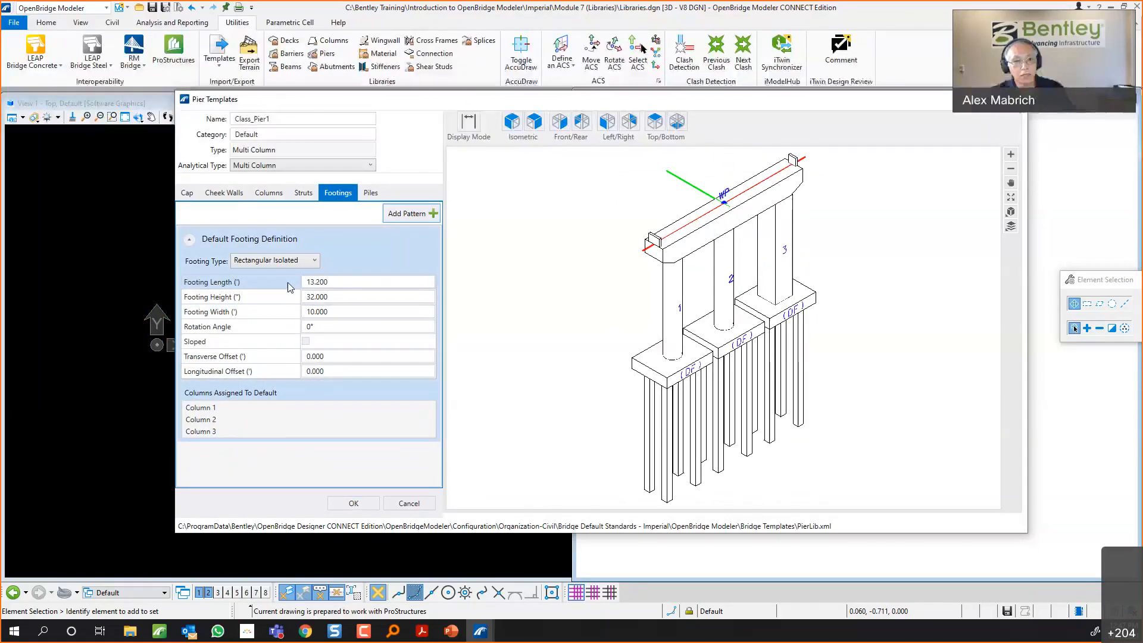
pyautogui.click(287, 260)
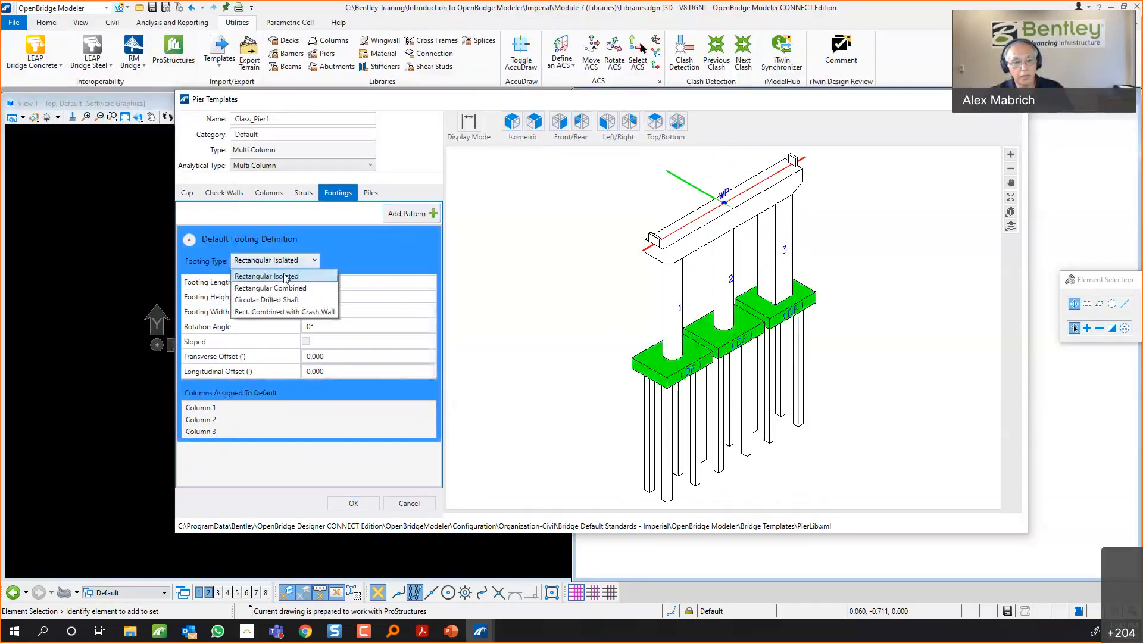
pyautogui.click(282, 288)
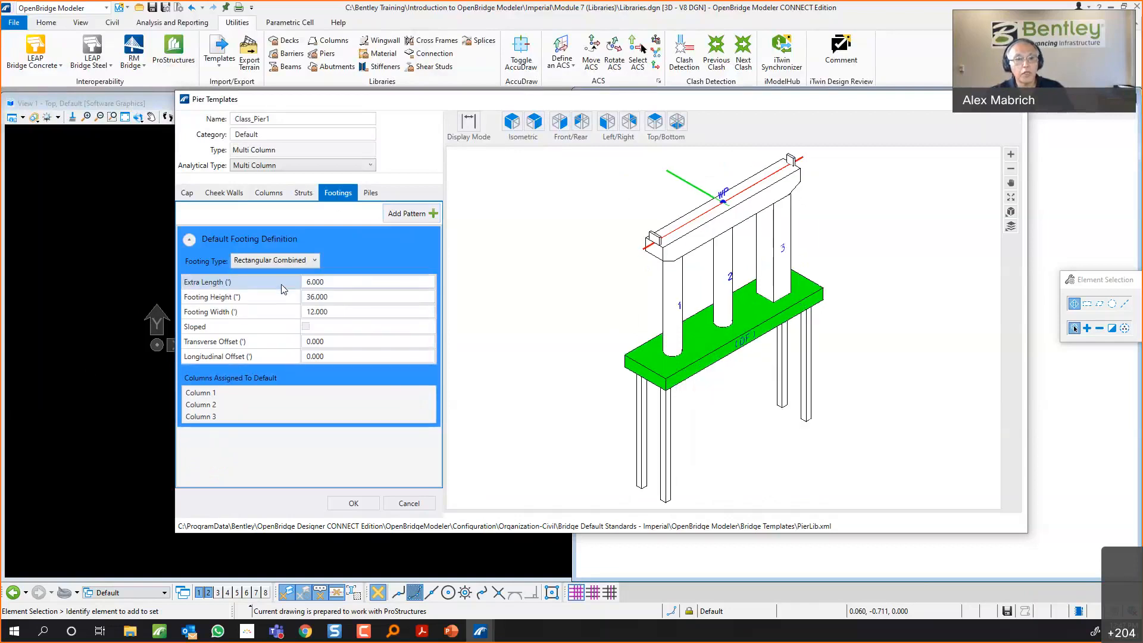
pyautogui.click(342, 294)
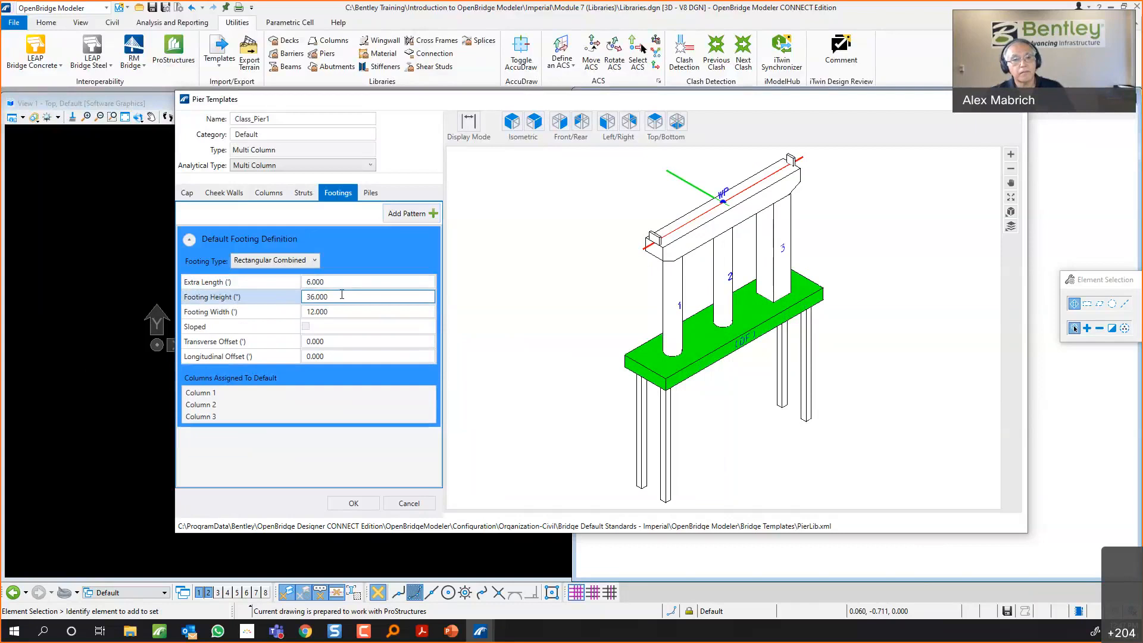
pyautogui.click(278, 299)
pyautogui.write('48.0')
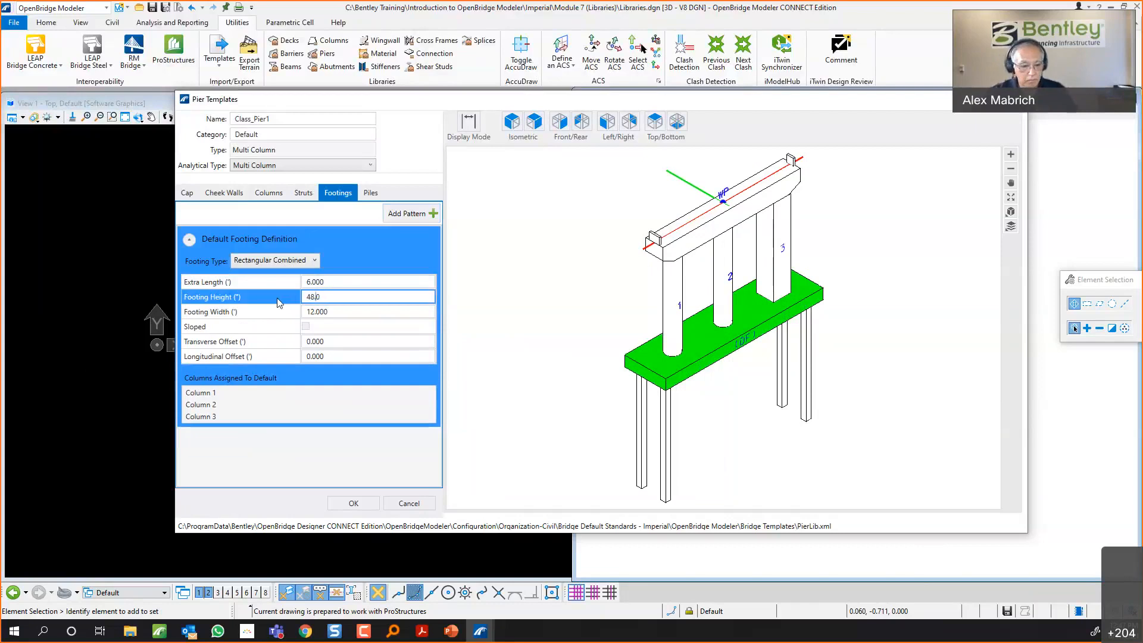
pyautogui.press('Return')
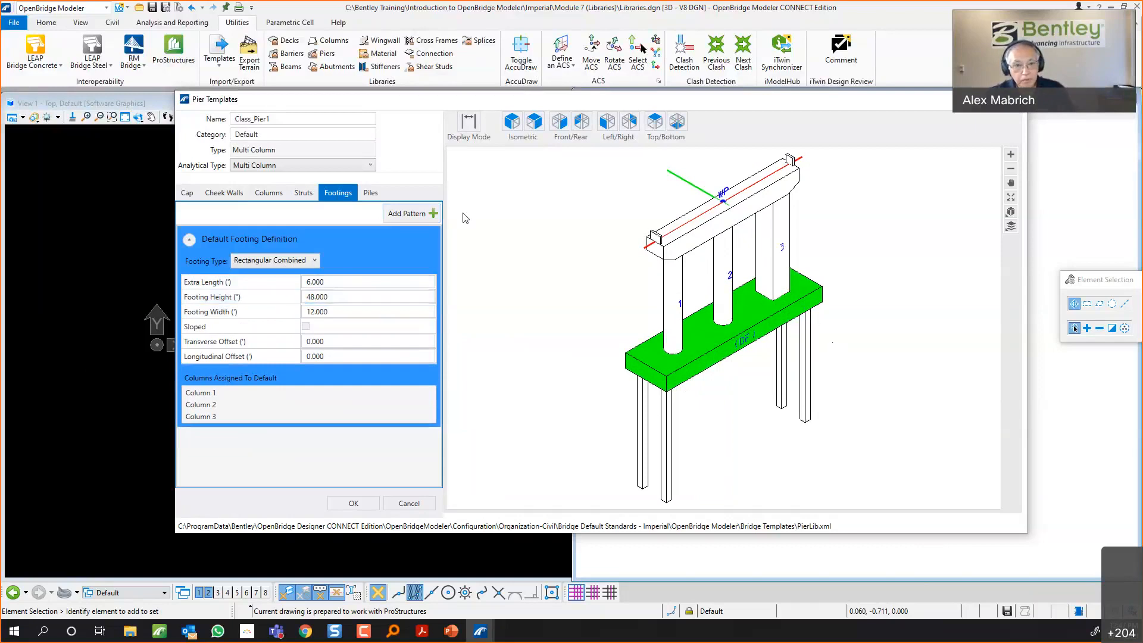
# Change the default pile pattern's shape to Circular Pile.
pyautogui.click(372, 194)
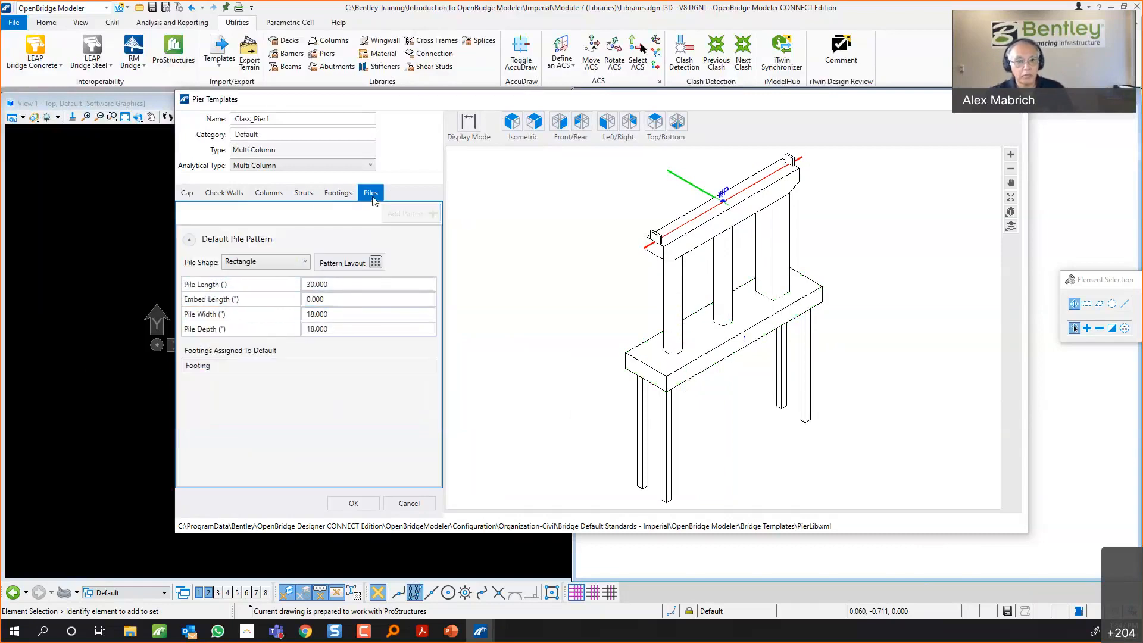
pyautogui.click(262, 262)
pyautogui.click(259, 284)
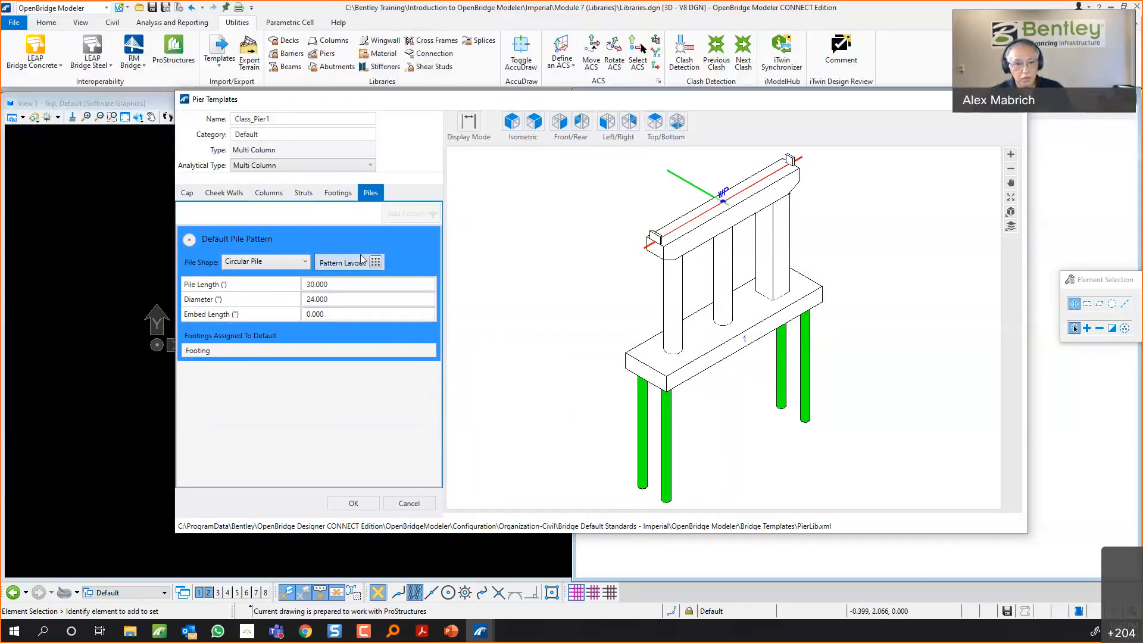
# Generate the footing's pile layout with 5 columns of piles.
pyautogui.click(343, 263)
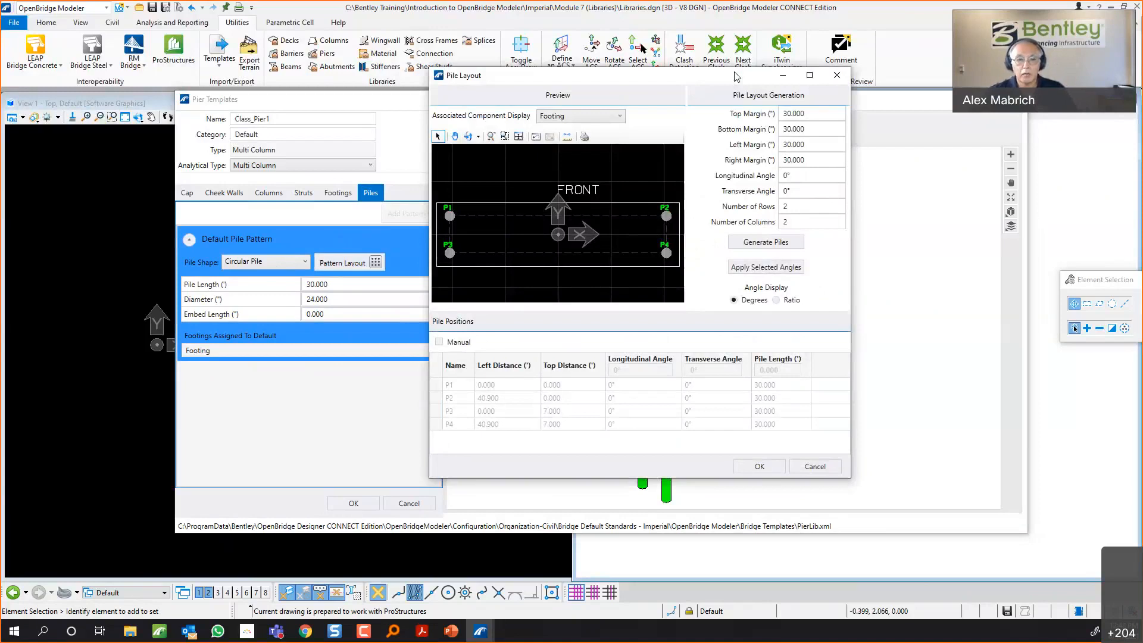
pyautogui.click(824, 177)
pyautogui.click(808, 208)
pyautogui.press('Tab')
pyautogui.write('5')
pyautogui.click(762, 247)
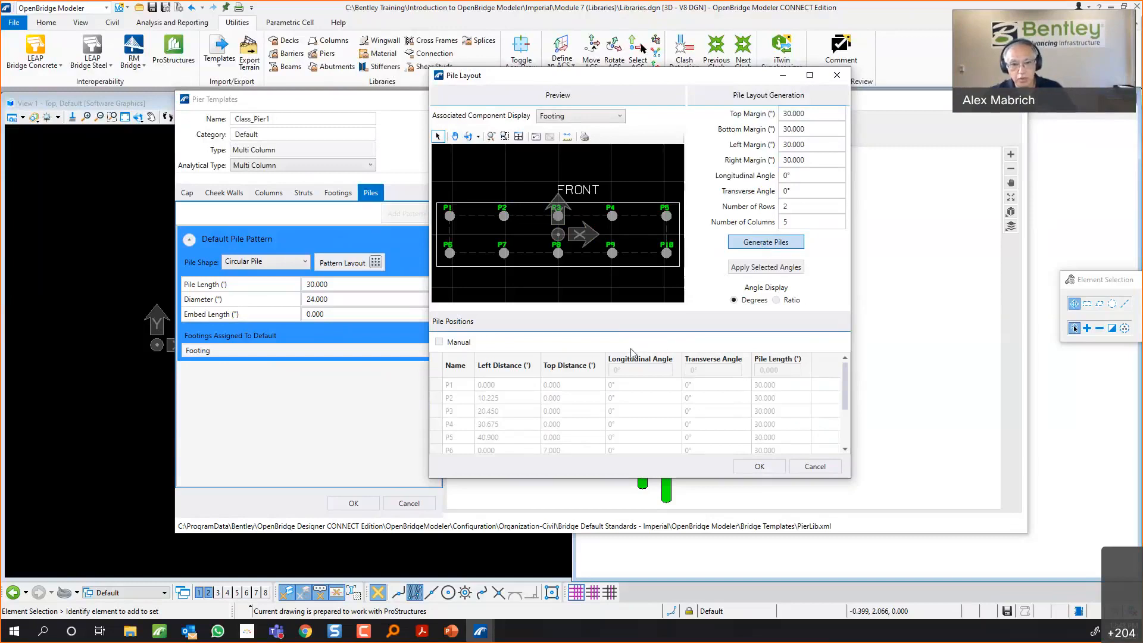
# Enable manual pile positions, set pile P1's left distance to 2 ft and accept the pile layout.
pyautogui.click(440, 342)
pyautogui.click(691, 396)
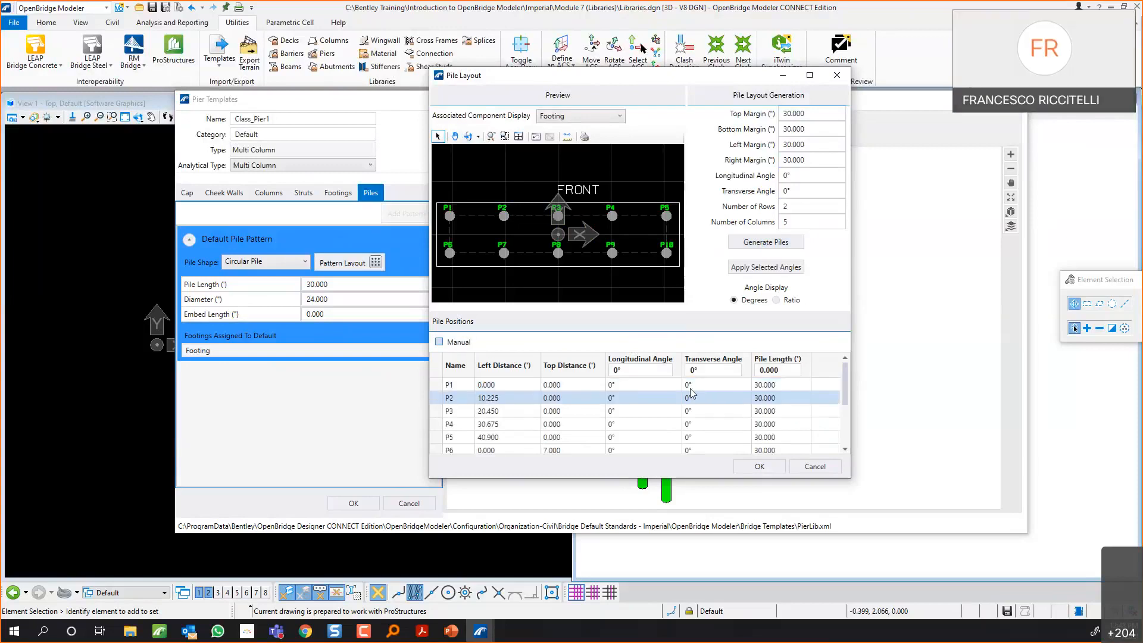
pyautogui.click(534, 412)
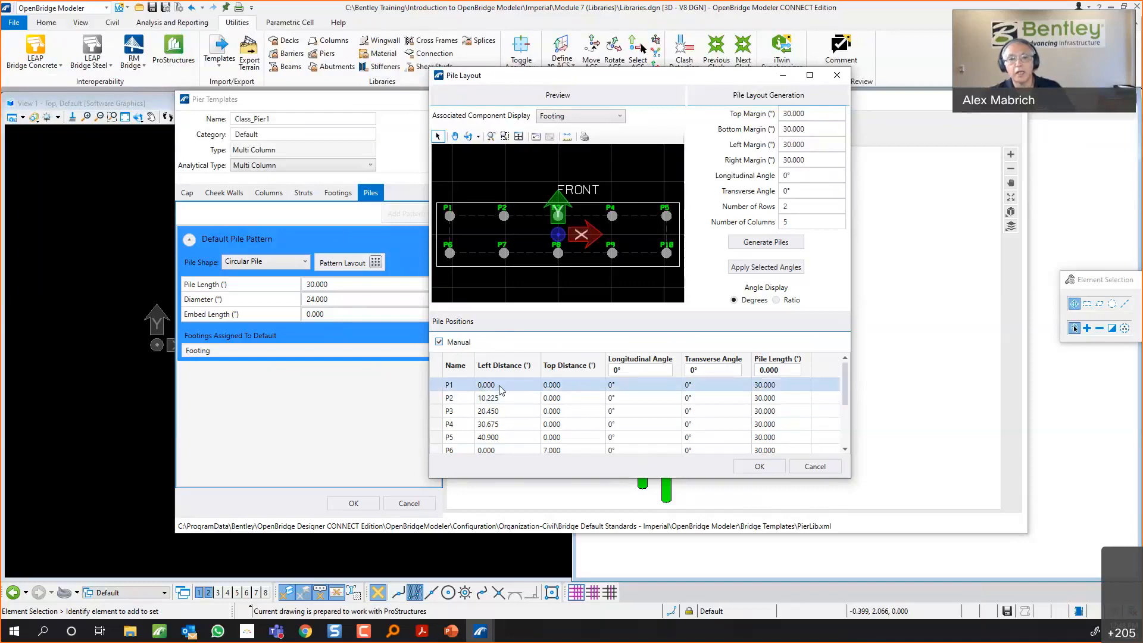
pyautogui.click(500, 388)
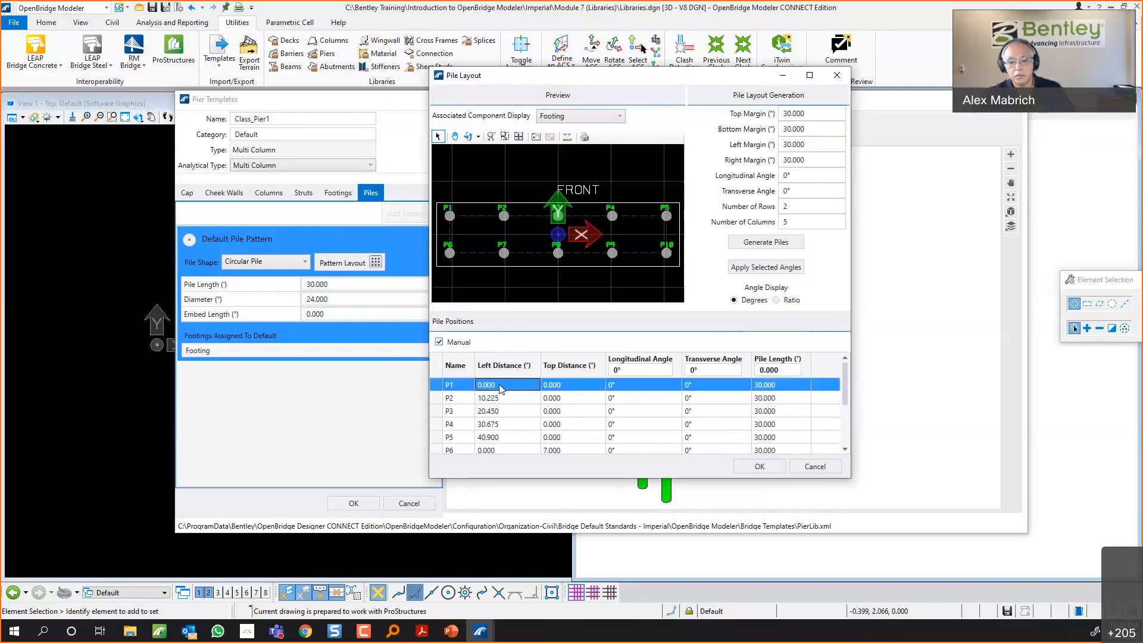
pyautogui.write('2')
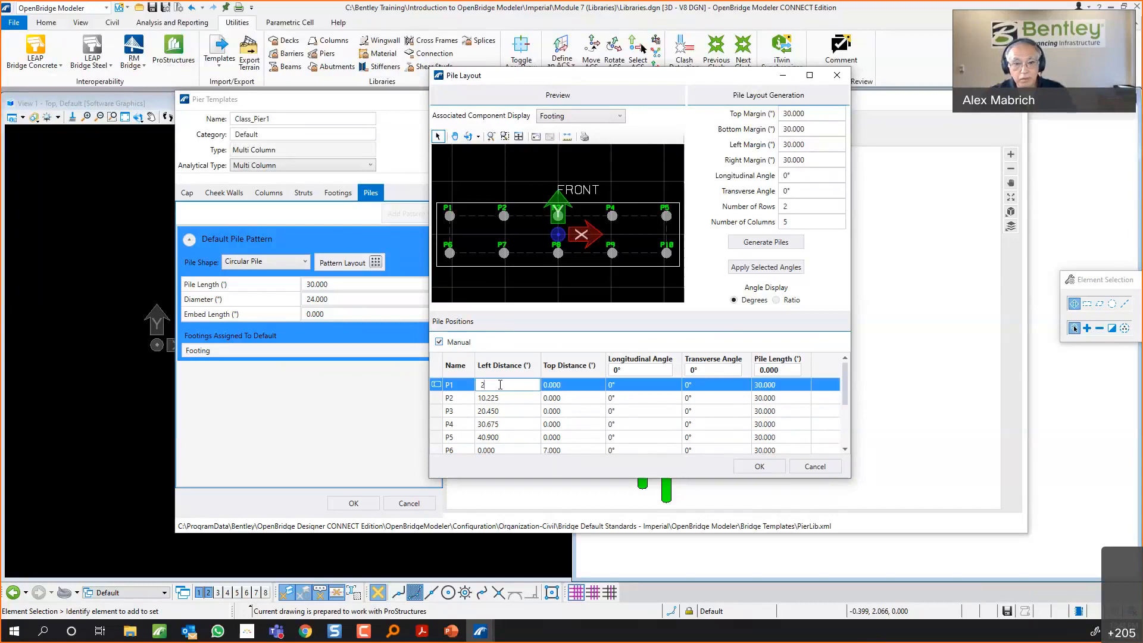
pyautogui.press('Tab')
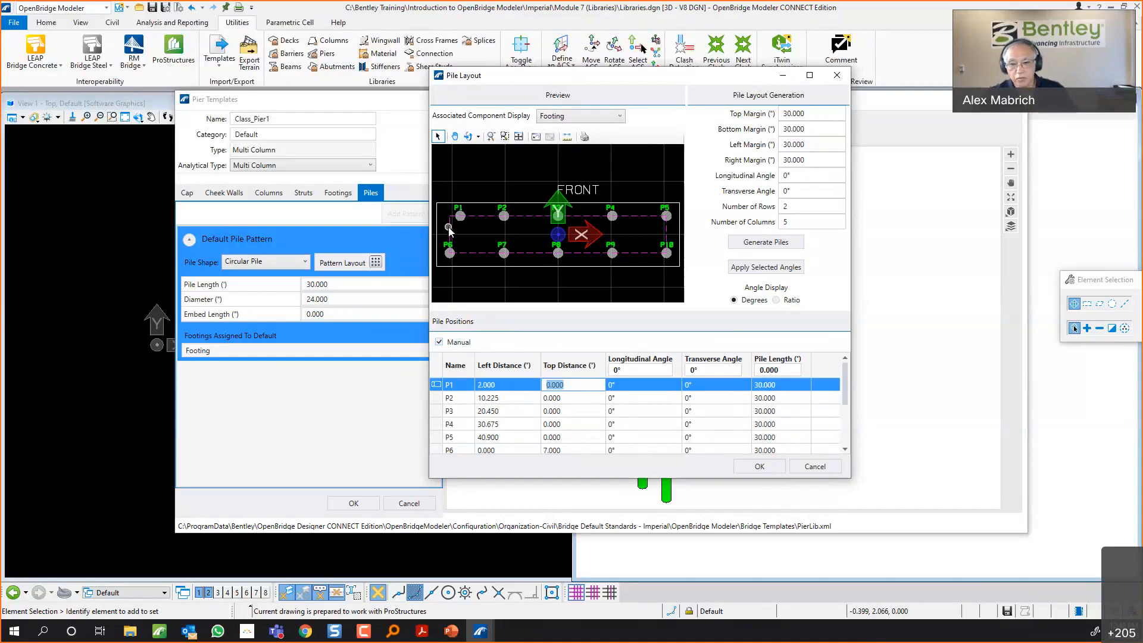
pyautogui.click(770, 467)
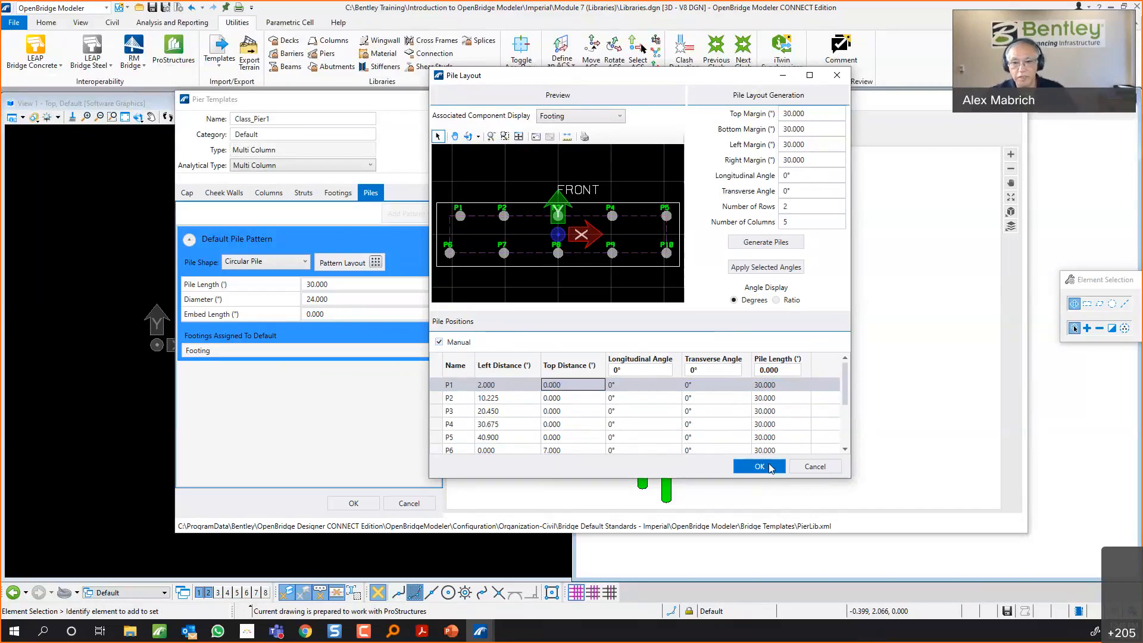
pyautogui.click(770, 467)
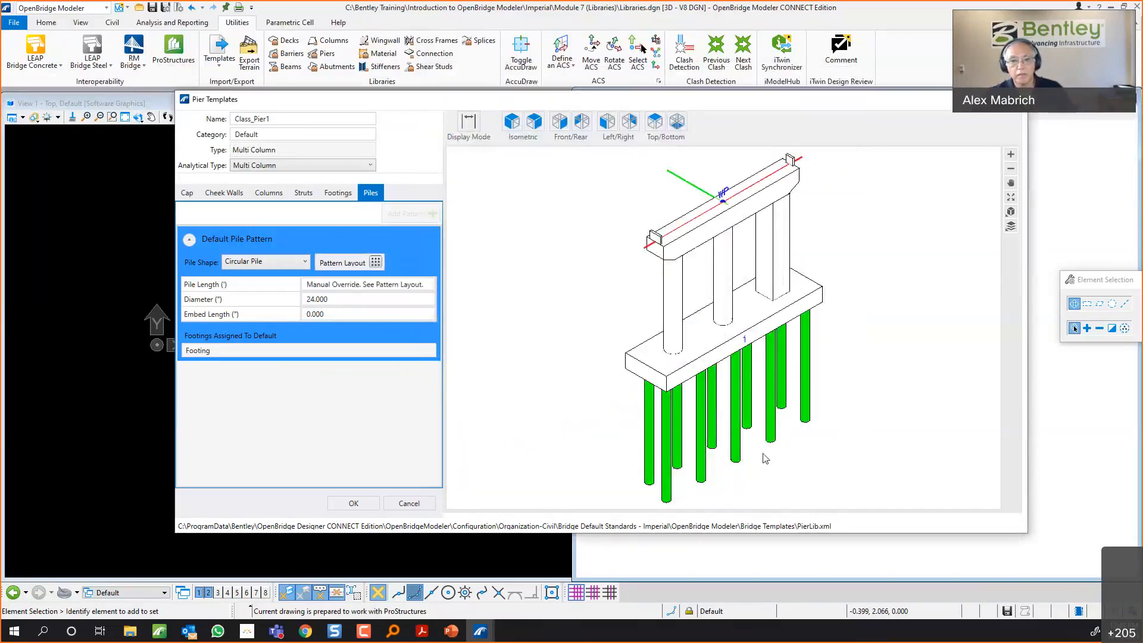
# Check the pier in both isometric previews, then save the Class_Pier1 template and close the pier library.
pyautogui.click(534, 123)
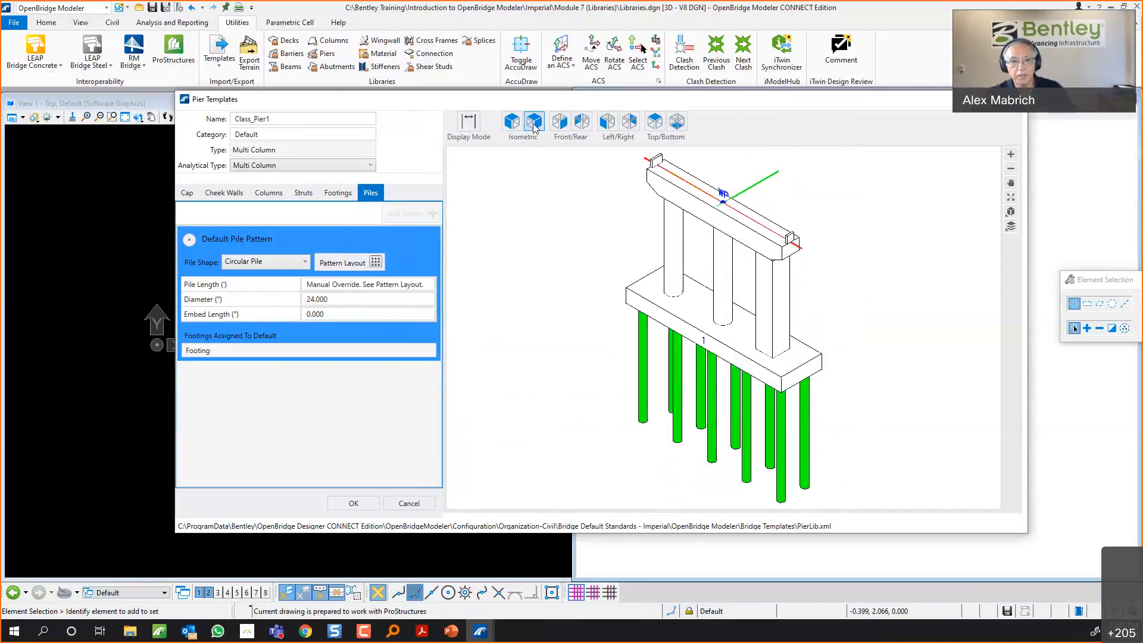
pyautogui.click(512, 123)
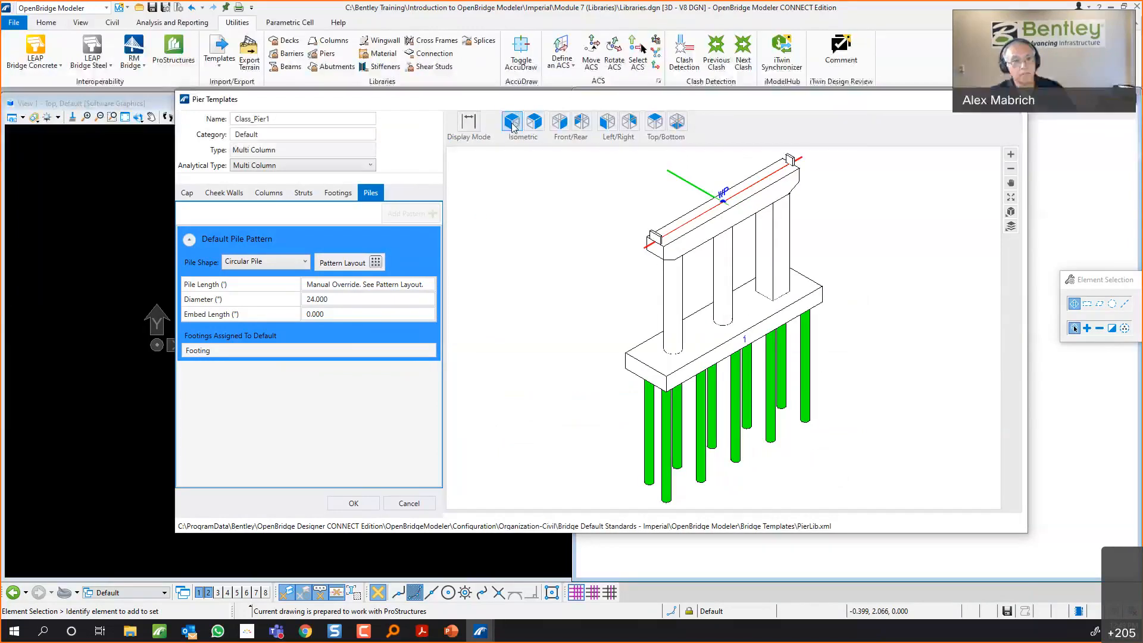
pyautogui.click(352, 504)
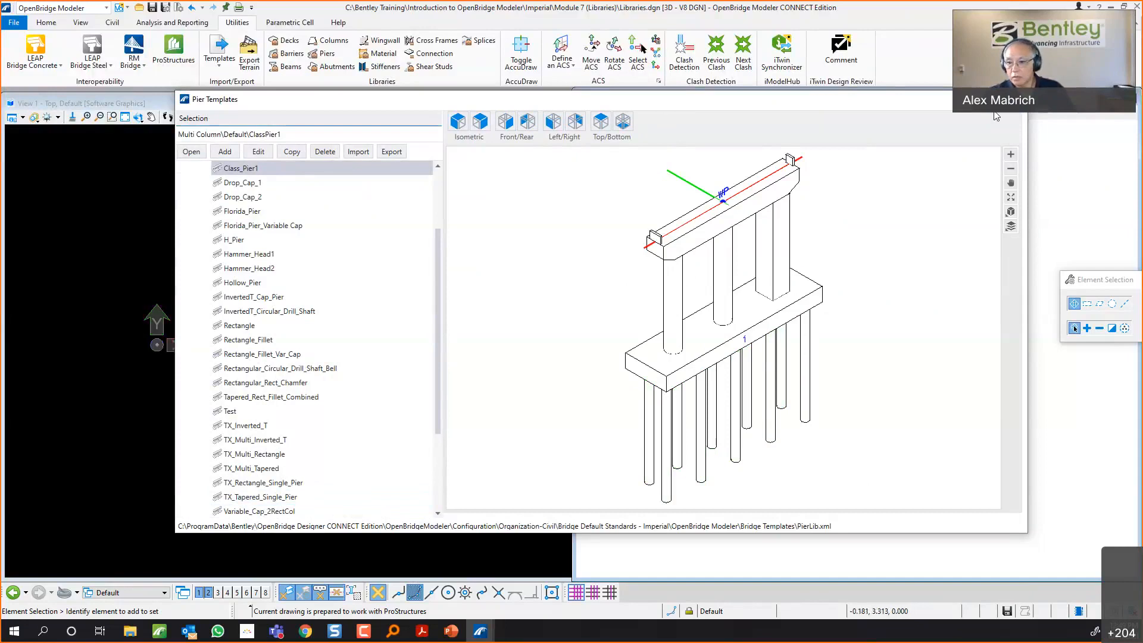
pyautogui.click(1014, 99)
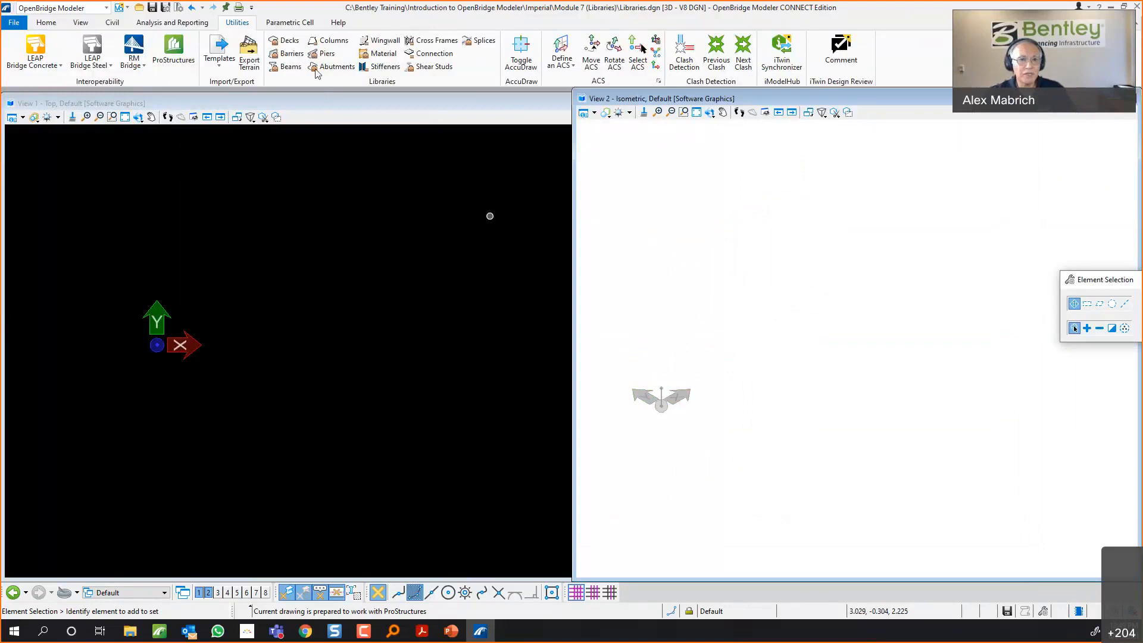
# Open the beam template library and examine the FDOT sections FUB 48 and 2012- Florida-I 72 with their points.
pyautogui.click(290, 67)
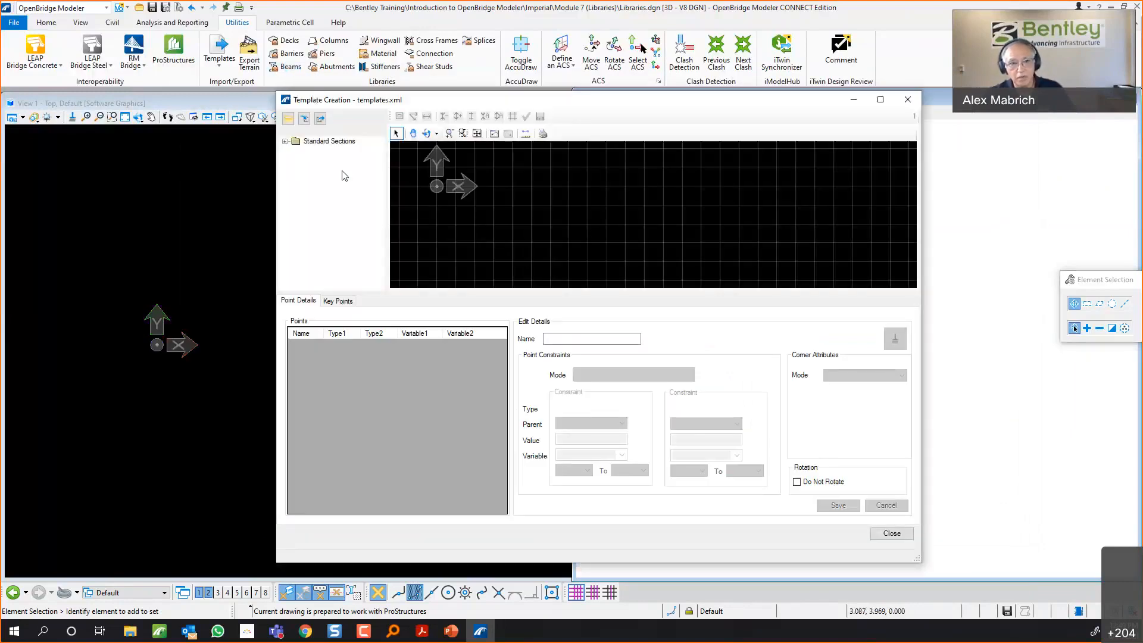
pyautogui.click(285, 141)
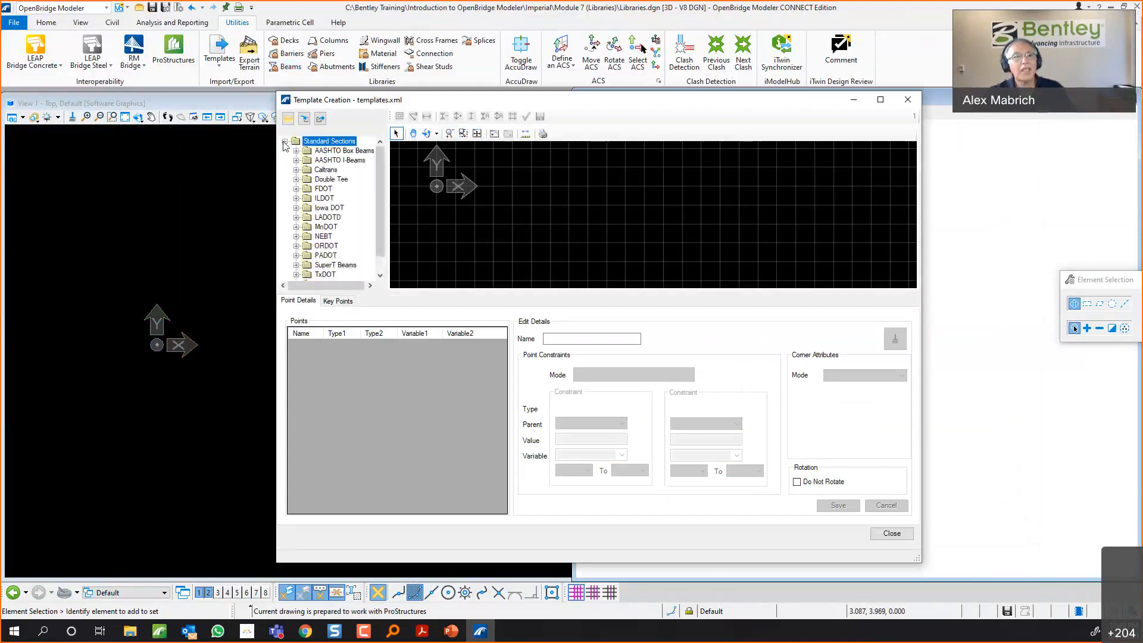
pyautogui.click(296, 190)
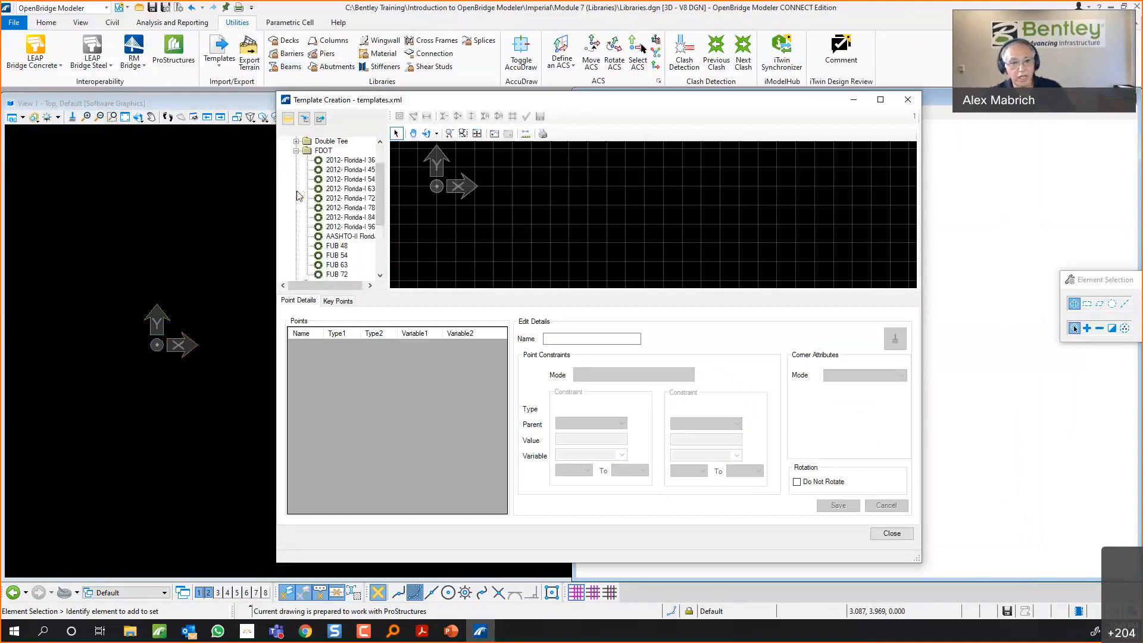
pyautogui.click(339, 247)
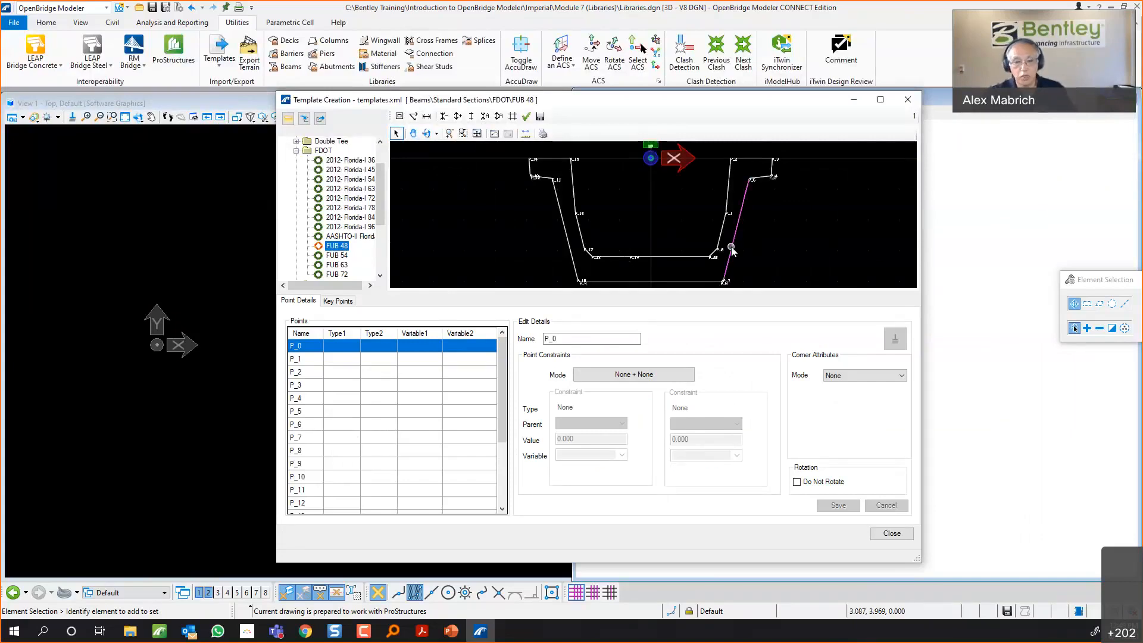
pyautogui.click(344, 199)
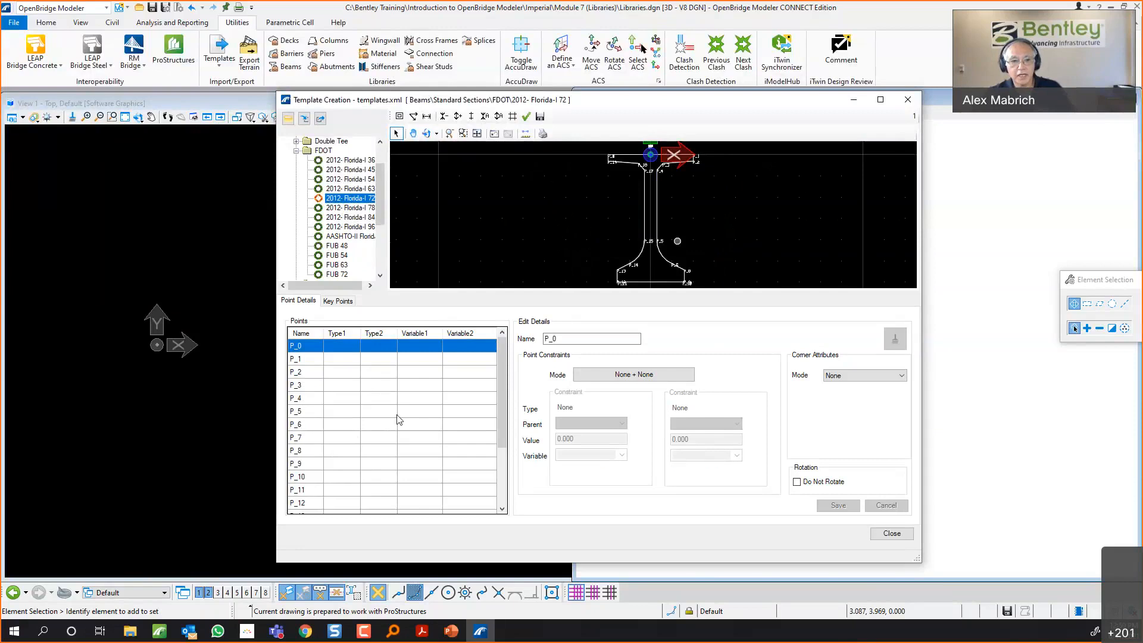
pyautogui.click(399, 437)
pyautogui.click(337, 245)
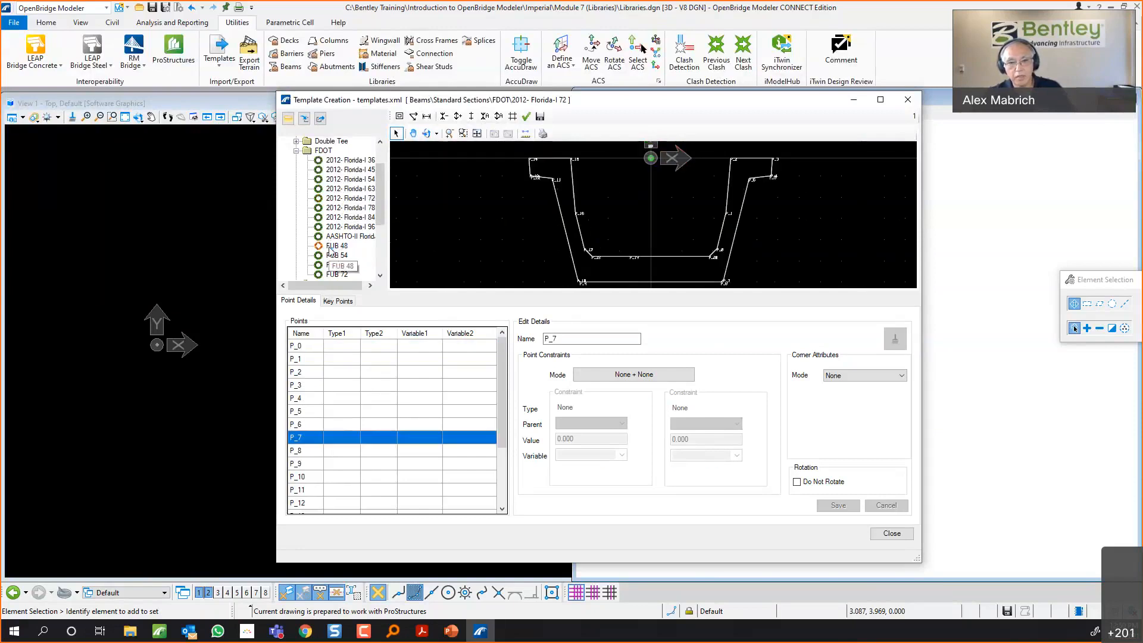
# Examine the AASHTO I-Beams Type III section and its points, then close the beam template library.
pyautogui.scroll(2, 313, 171)
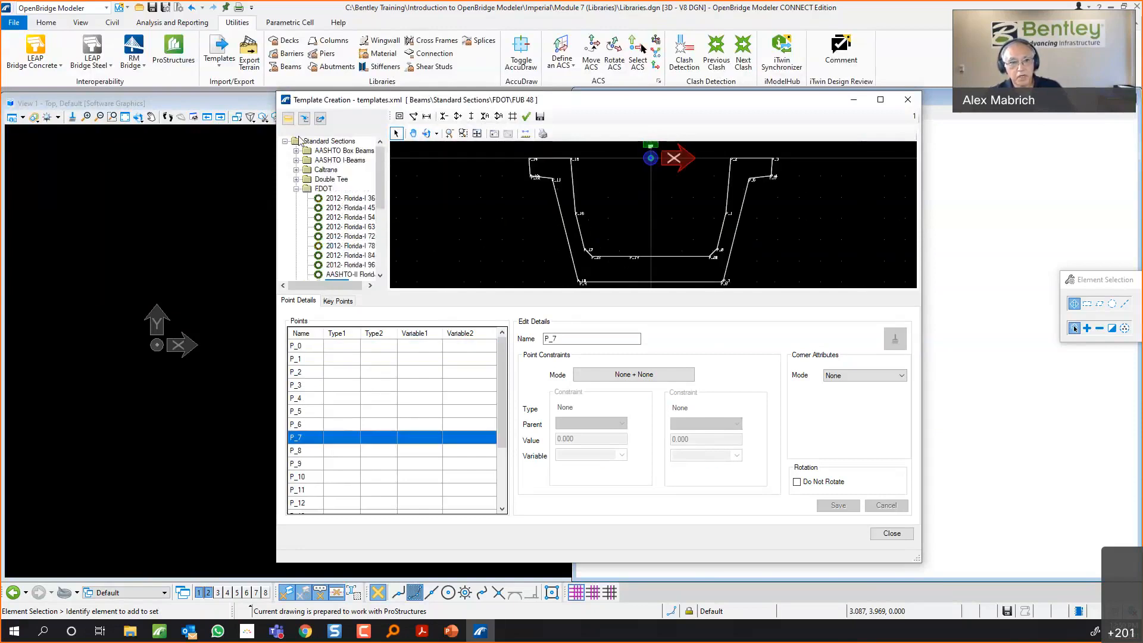
pyautogui.click(296, 160)
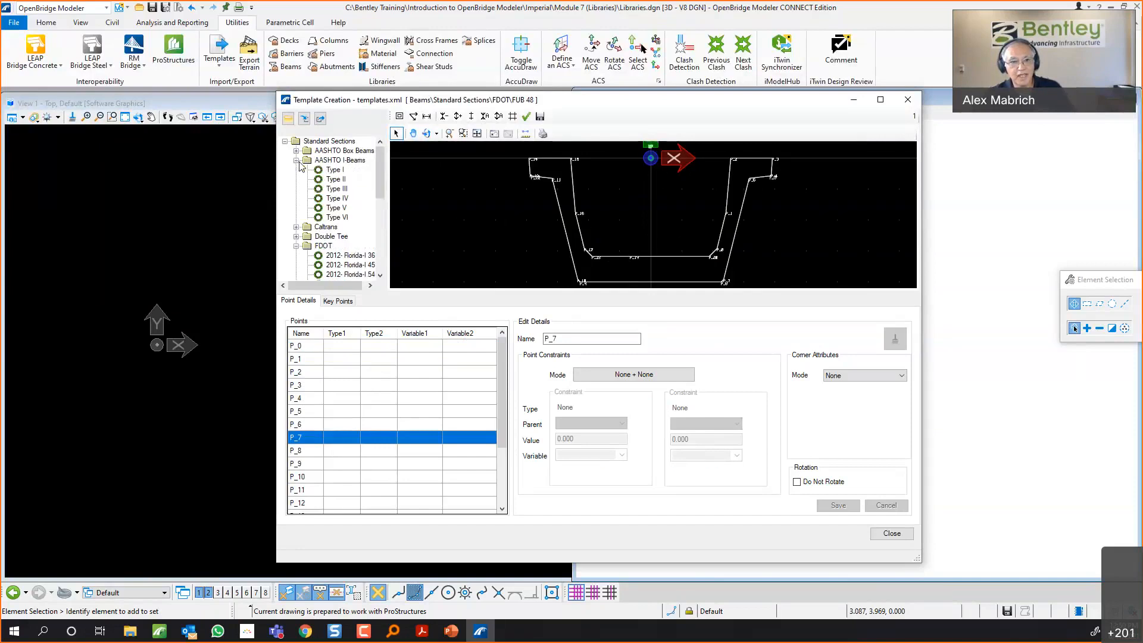
pyautogui.click(327, 189)
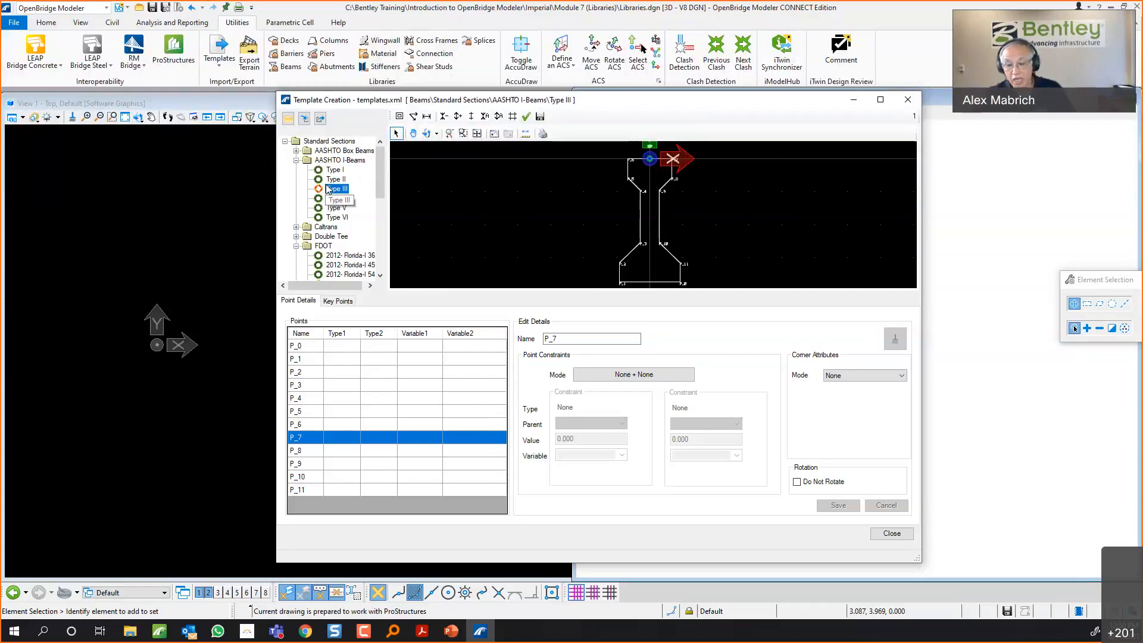
pyautogui.scroll(4, 672, 225)
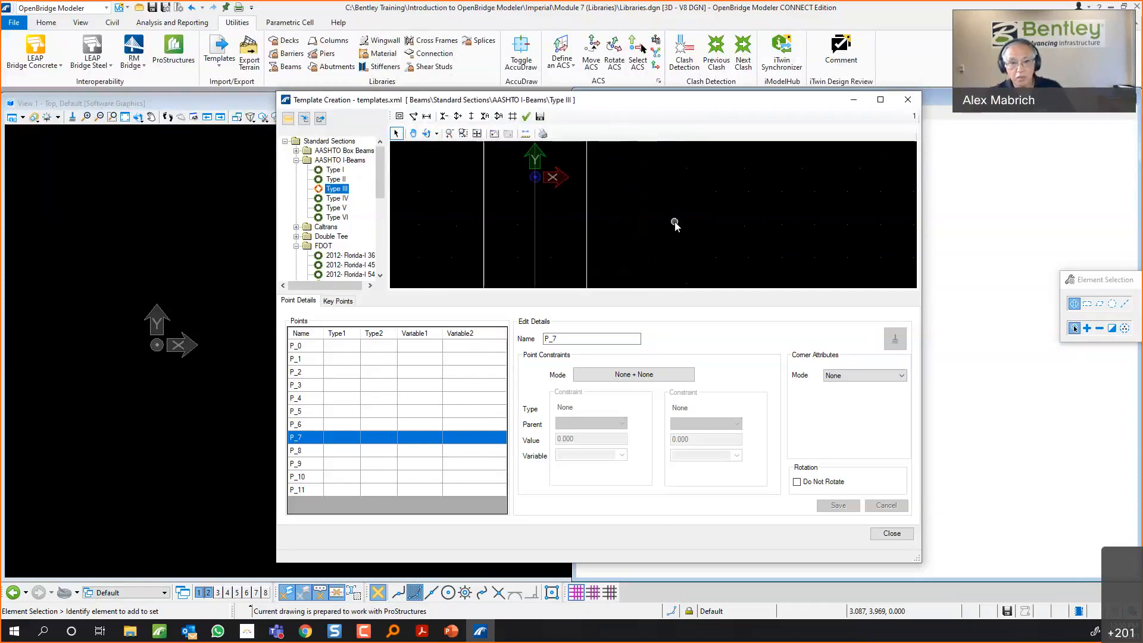
pyautogui.scroll(-2, 655, 220)
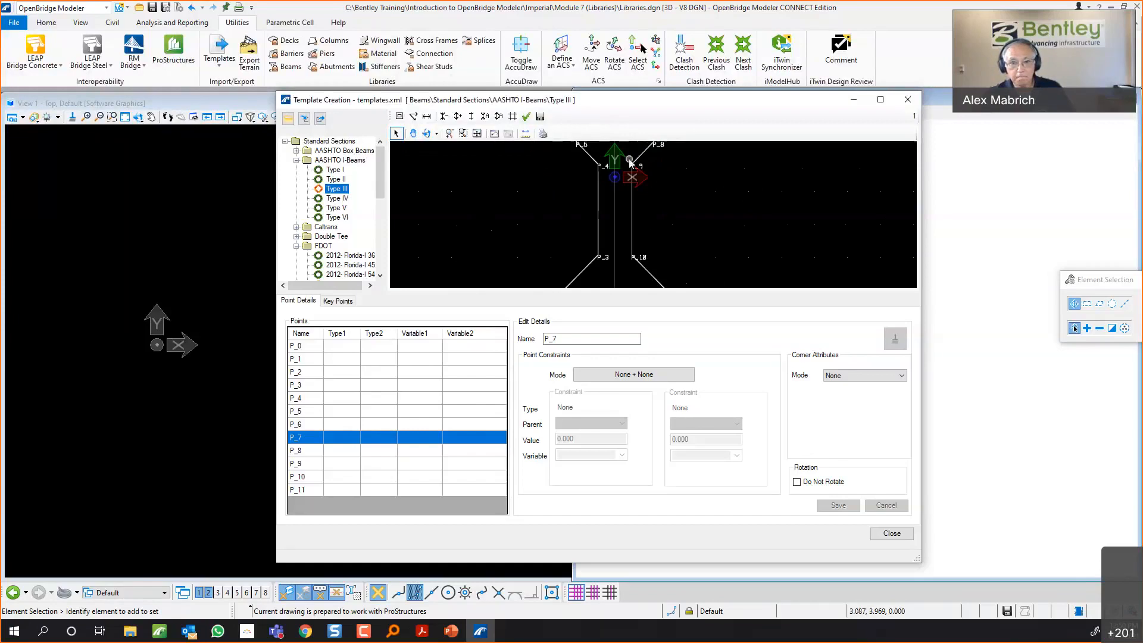
pyautogui.scroll(-4, 631, 162)
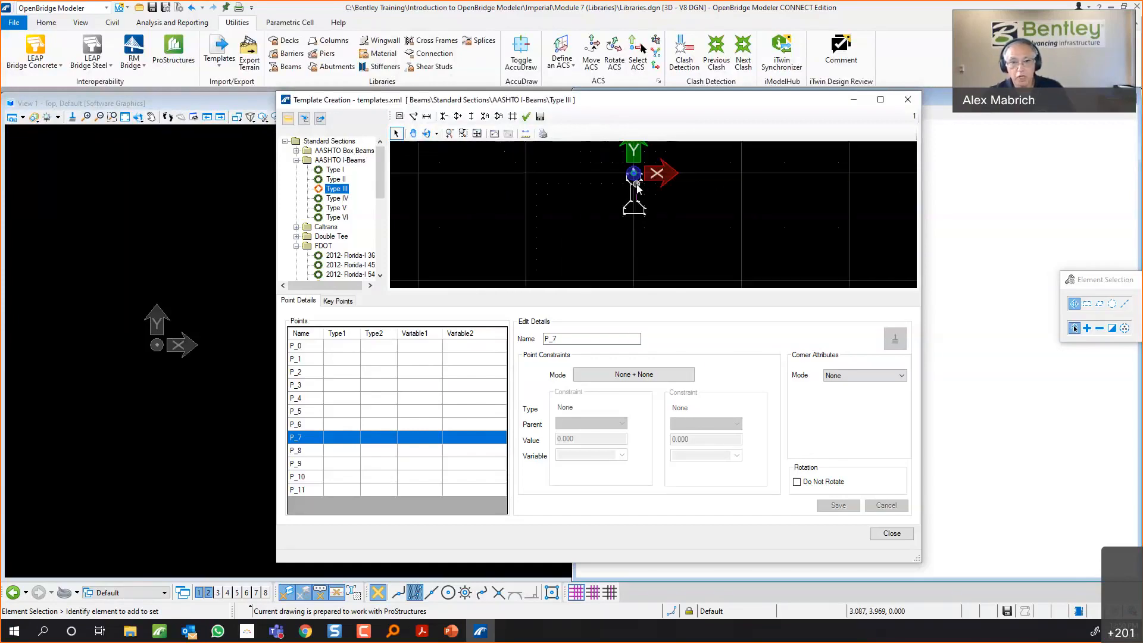
pyautogui.scroll(2, 637, 187)
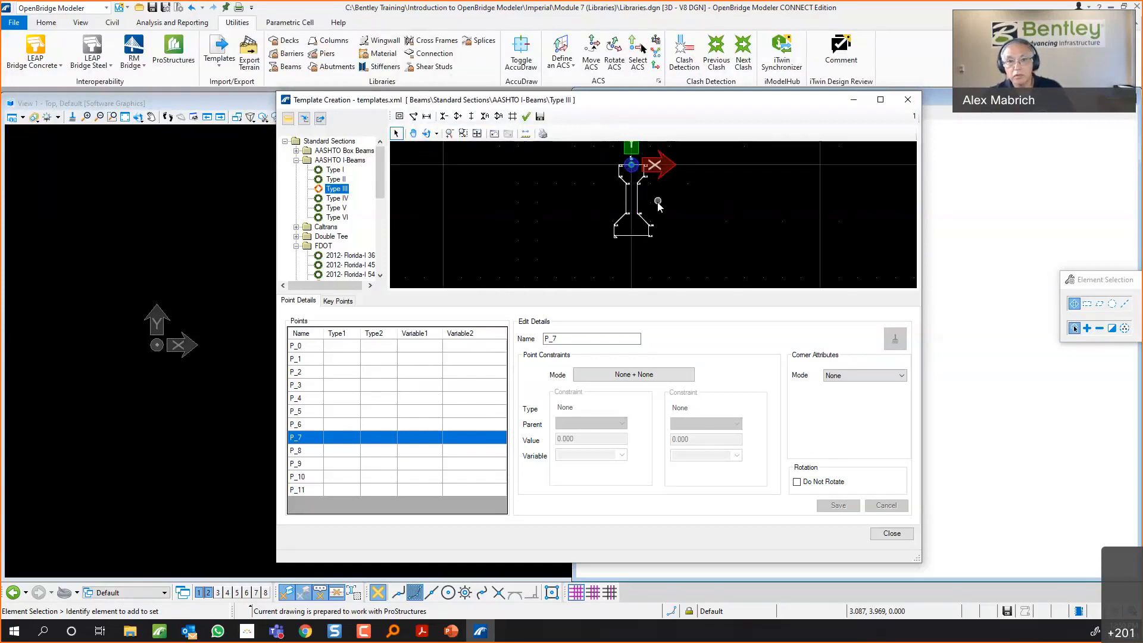
pyautogui.click(341, 425)
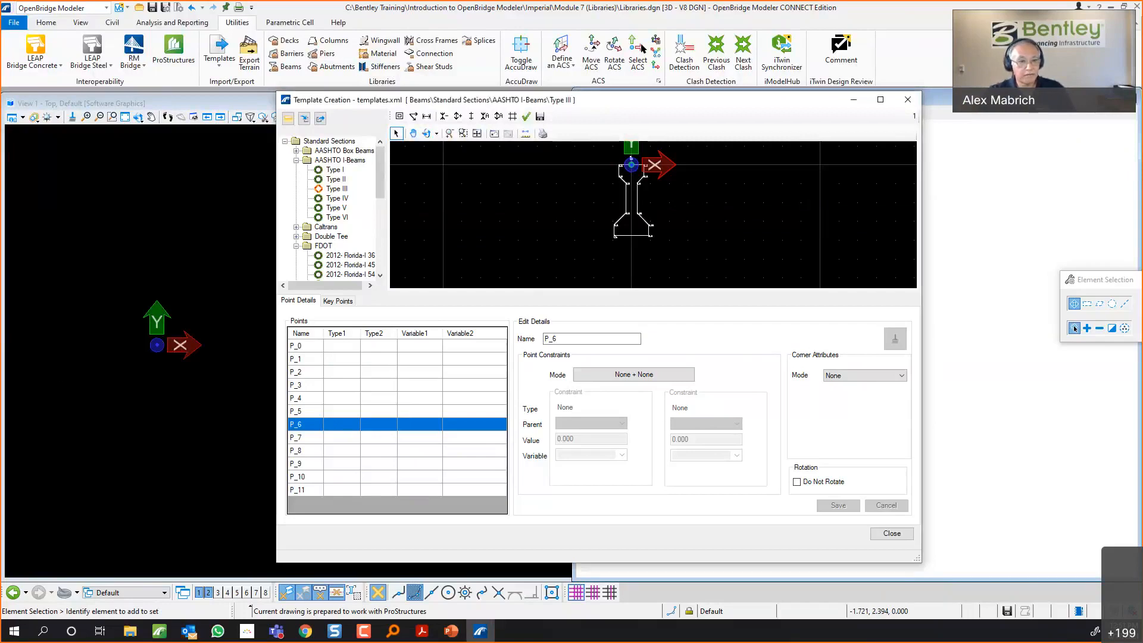
pyautogui.click(907, 102)
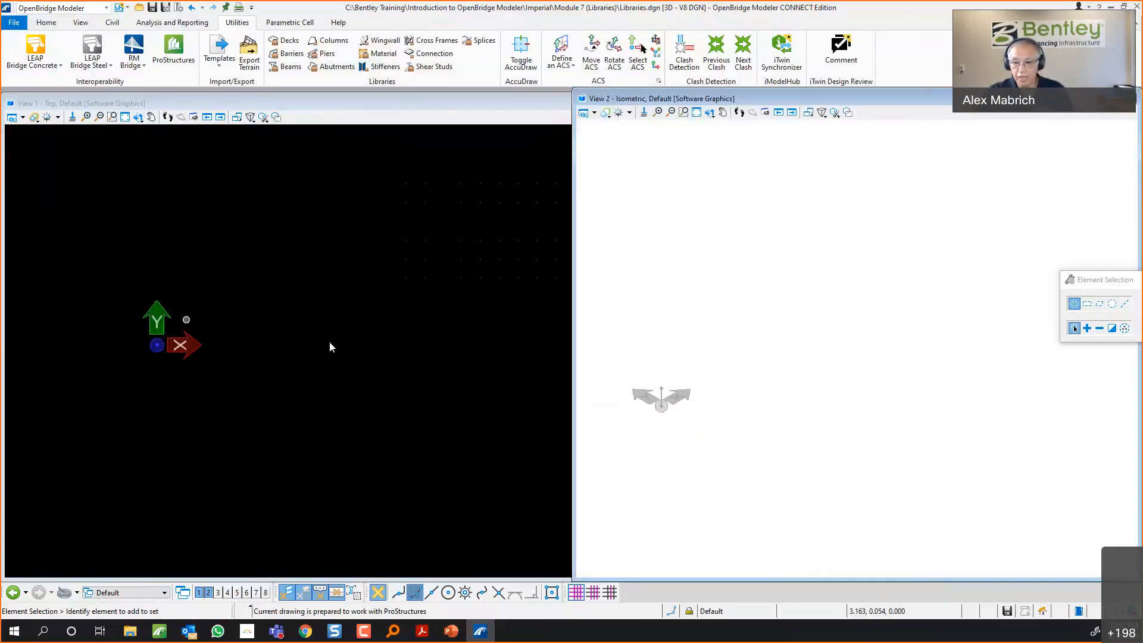